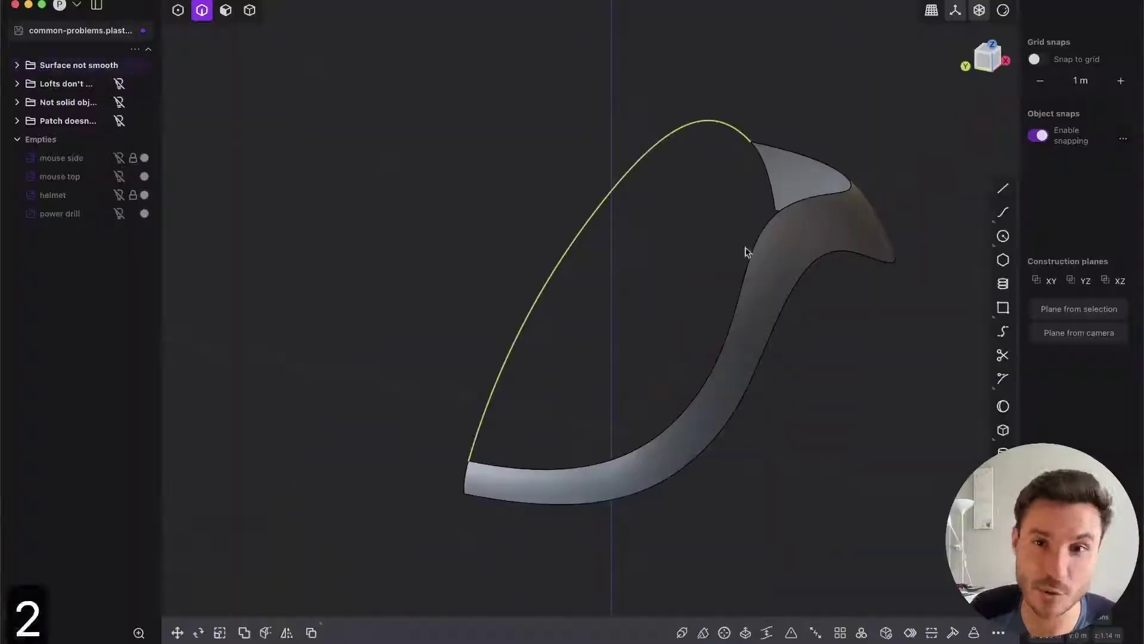
{"action": "middle_click_drag", "start_coordinate": [749, 293], "coordinate": [729, 266]}
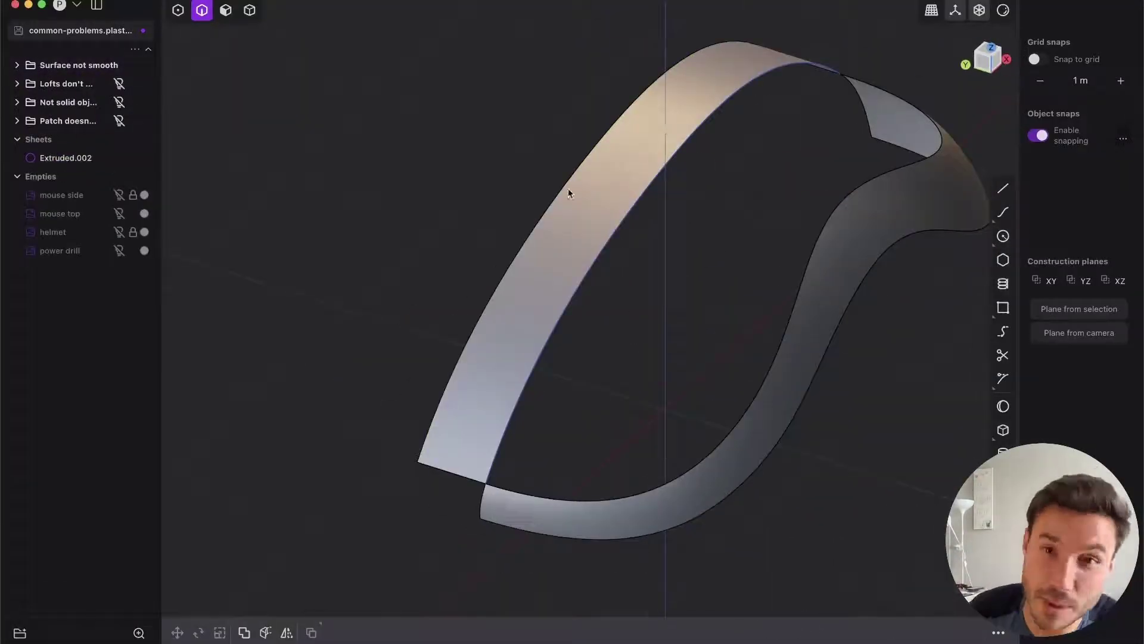
{"action": "middle_click_drag", "start_coordinate": [566, 191], "coordinate": [687, 220]}
{"action": "key", "text": "alt+x"}
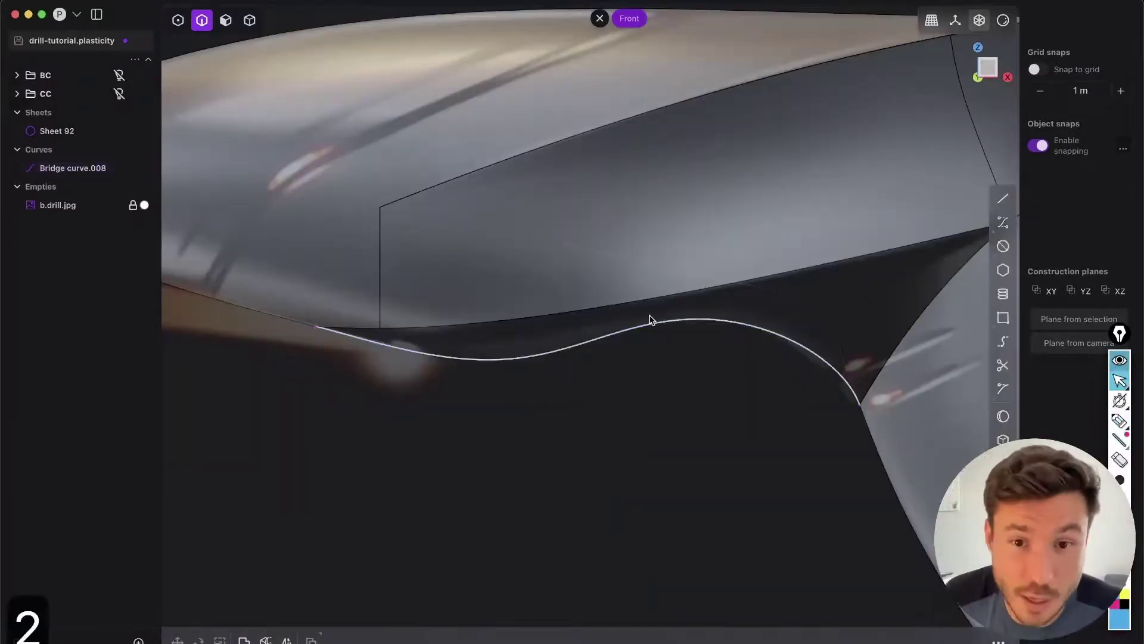
{"action": "key", "text": "shift+e"}
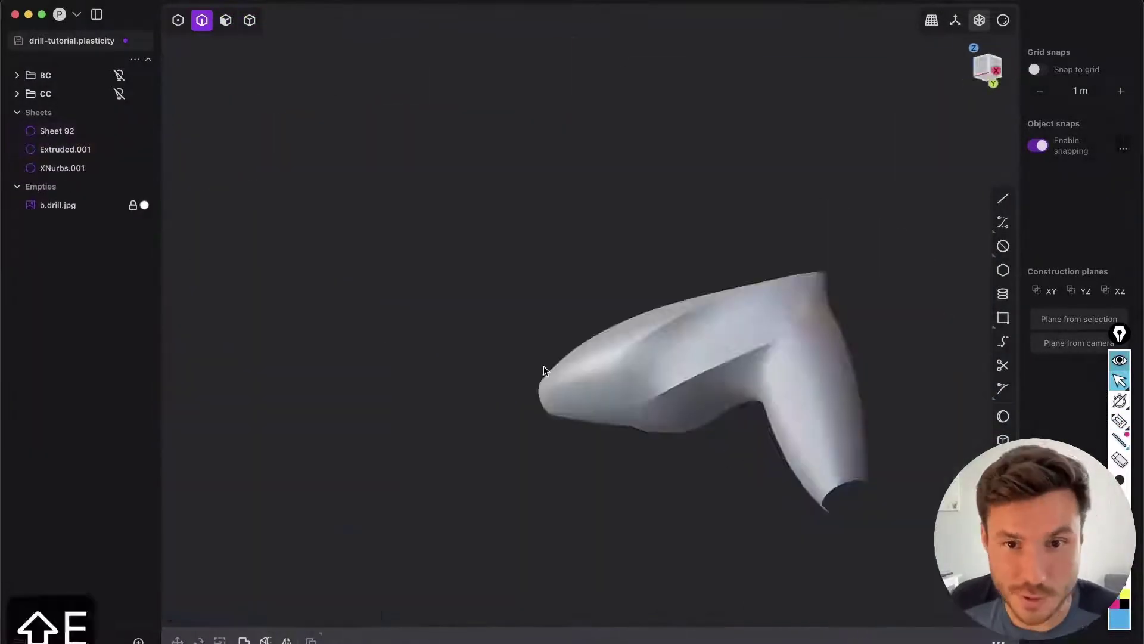
{"action": "key", "text": "3"}
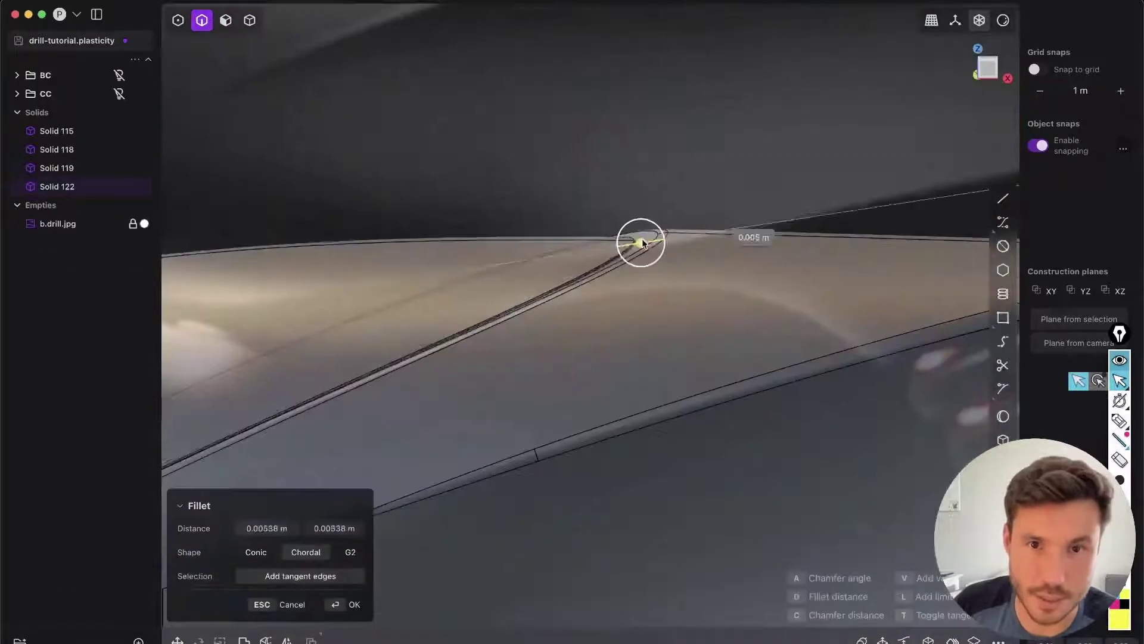
{"action": "key", "text": "shift+e"}
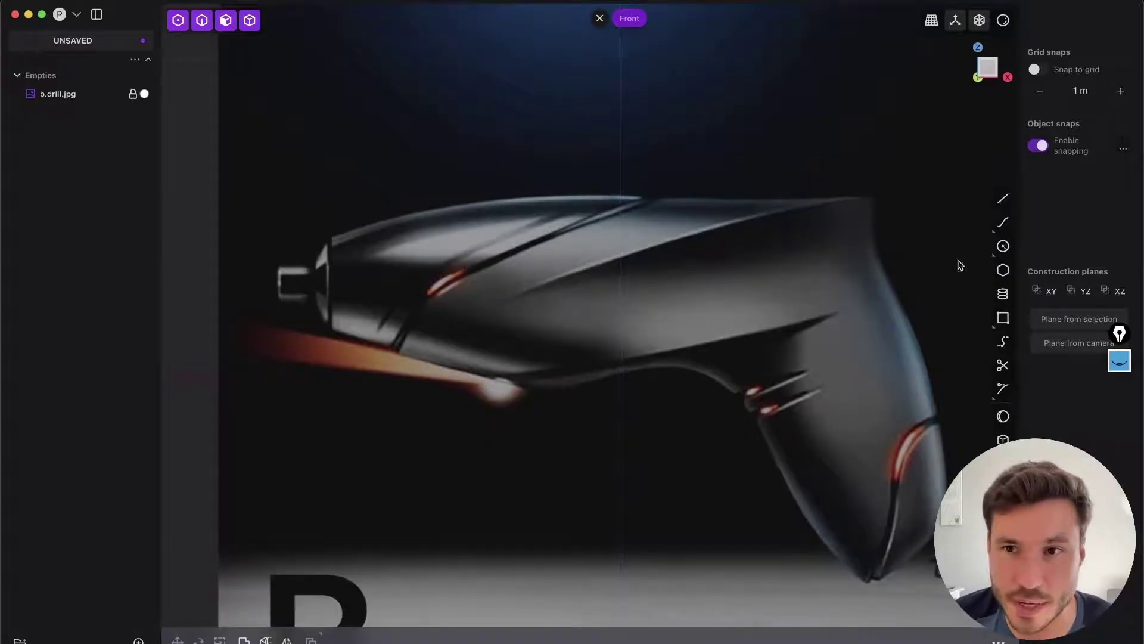
Start a control point curve just beyond the nose end of the drill body's top edge.
{"action": "mouse_move", "coordinate": [1003, 224]}
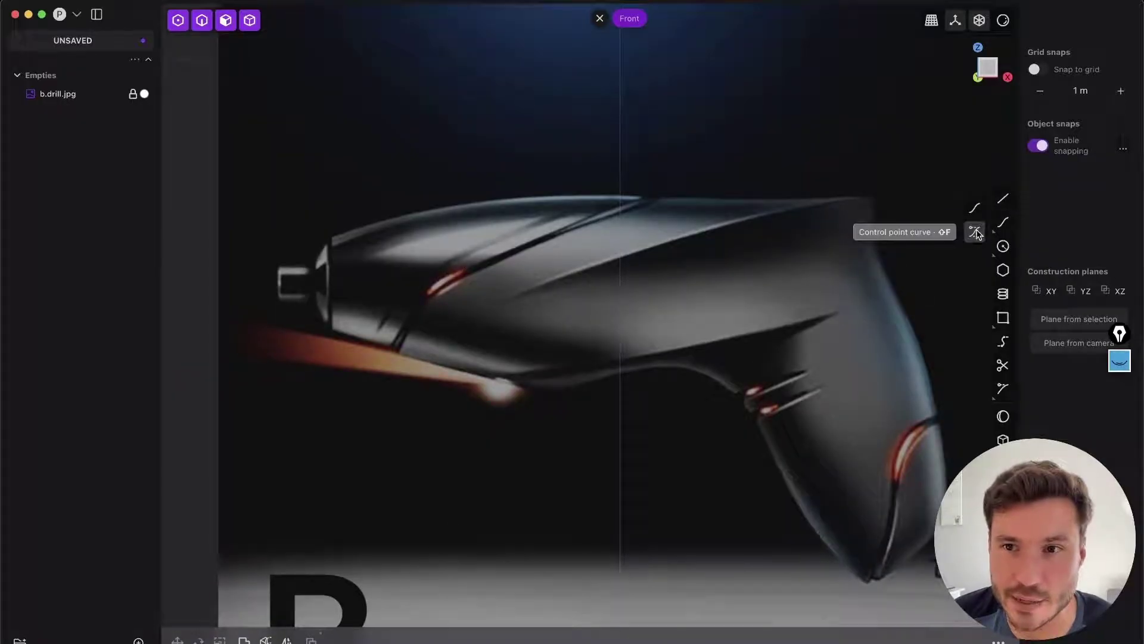
{"action": "left_click", "coordinate": [975, 235]}
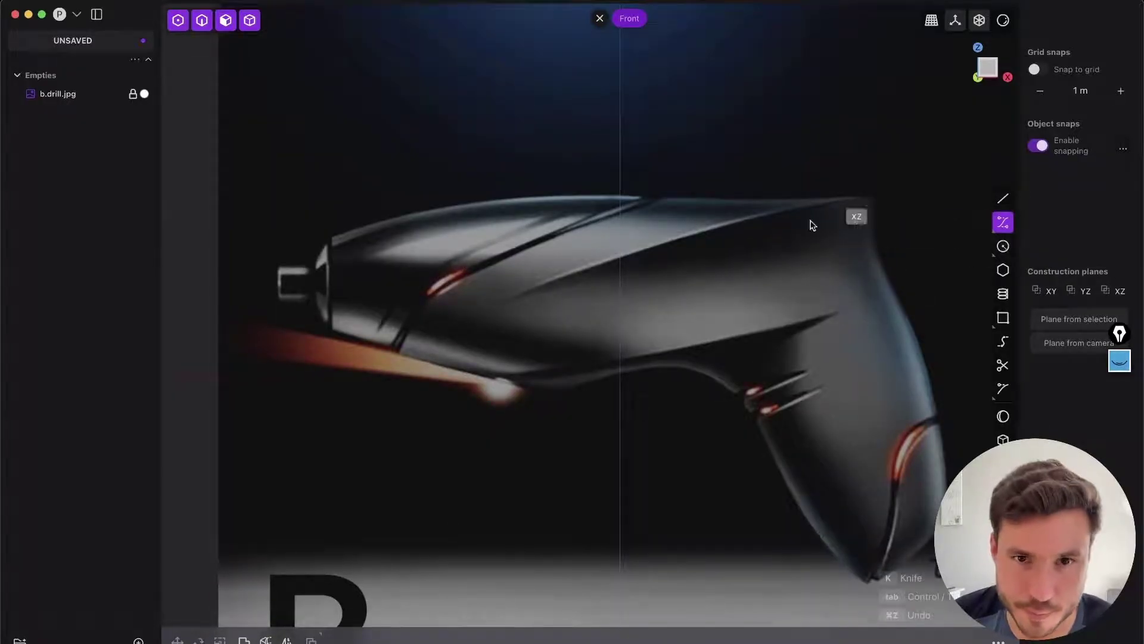
{"action": "left_click", "coordinate": [284, 254]}
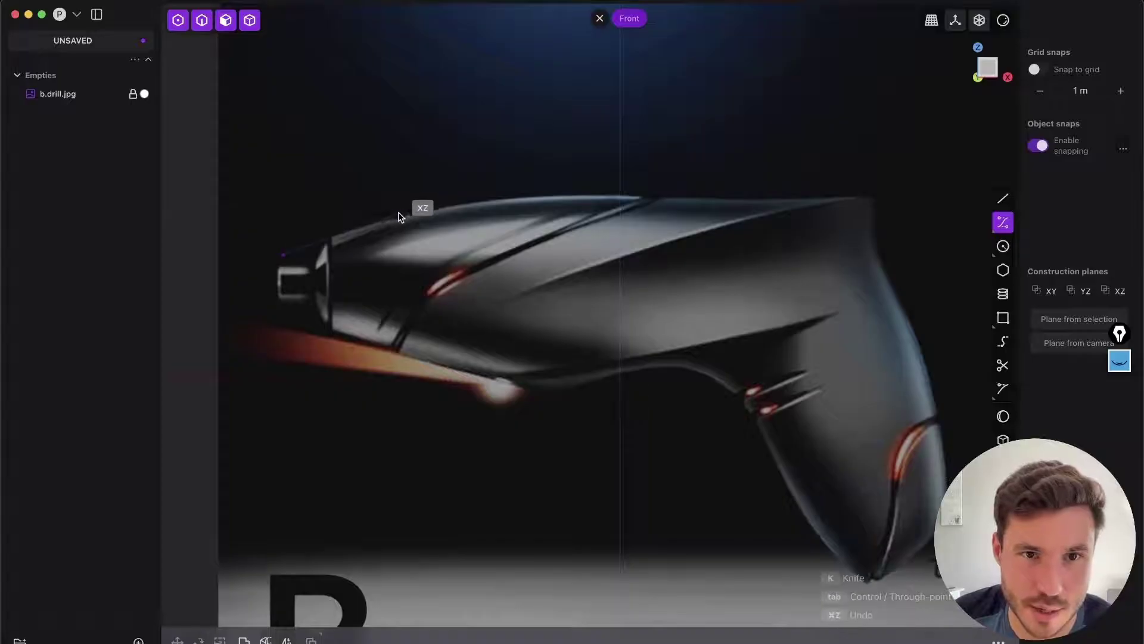
{"action": "left_click", "coordinate": [400, 212]}
{"action": "left_click", "coordinate": [635, 195]}
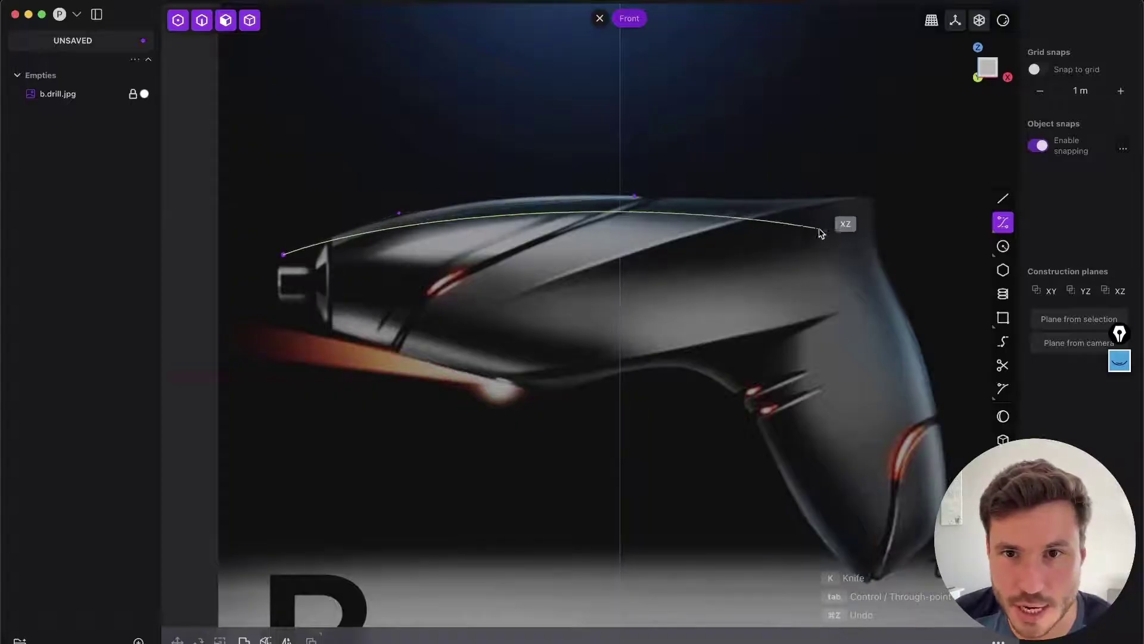
{"action": "left_click", "coordinate": [774, 211]}
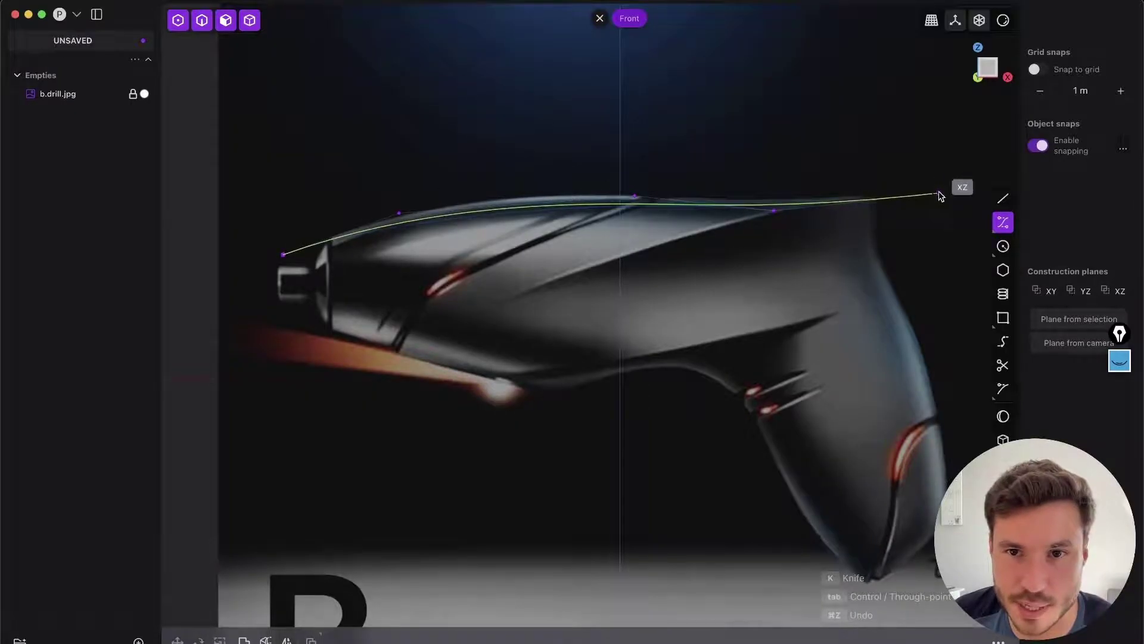
{"action": "key", "text": "super+z"}
{"action": "key", "text": "super+z"}
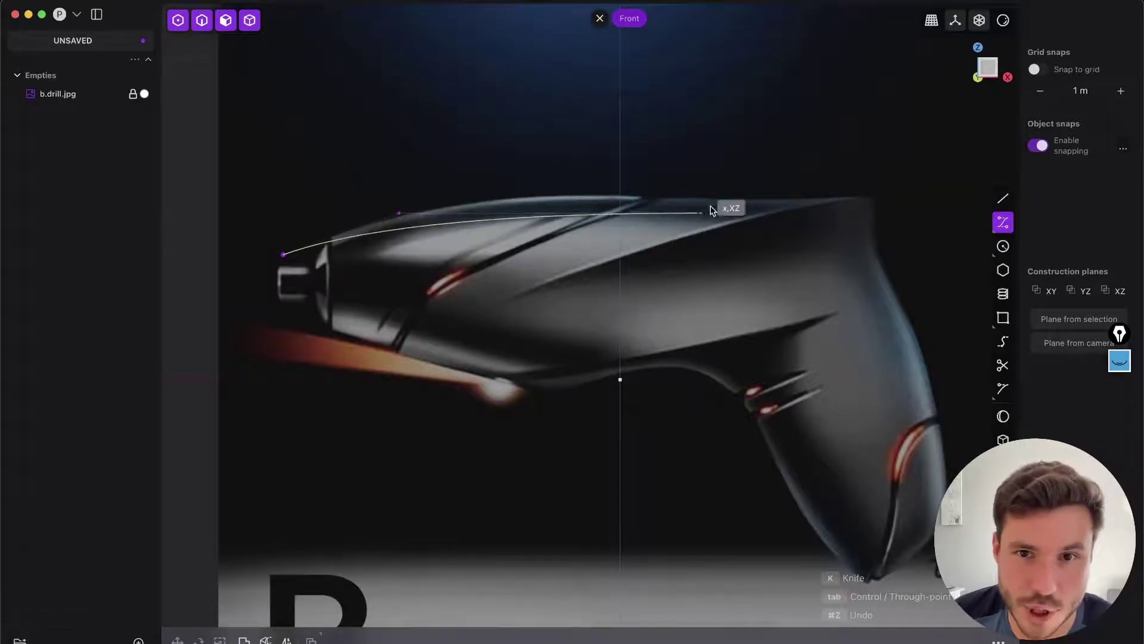
Try to trace the drill's whole top edge with eight more closely spaced control points.
{"action": "left_click", "coordinate": [475, 200]}
{"action": "left_click", "coordinate": [528, 193]}
{"action": "left_click", "coordinate": [575, 197]}
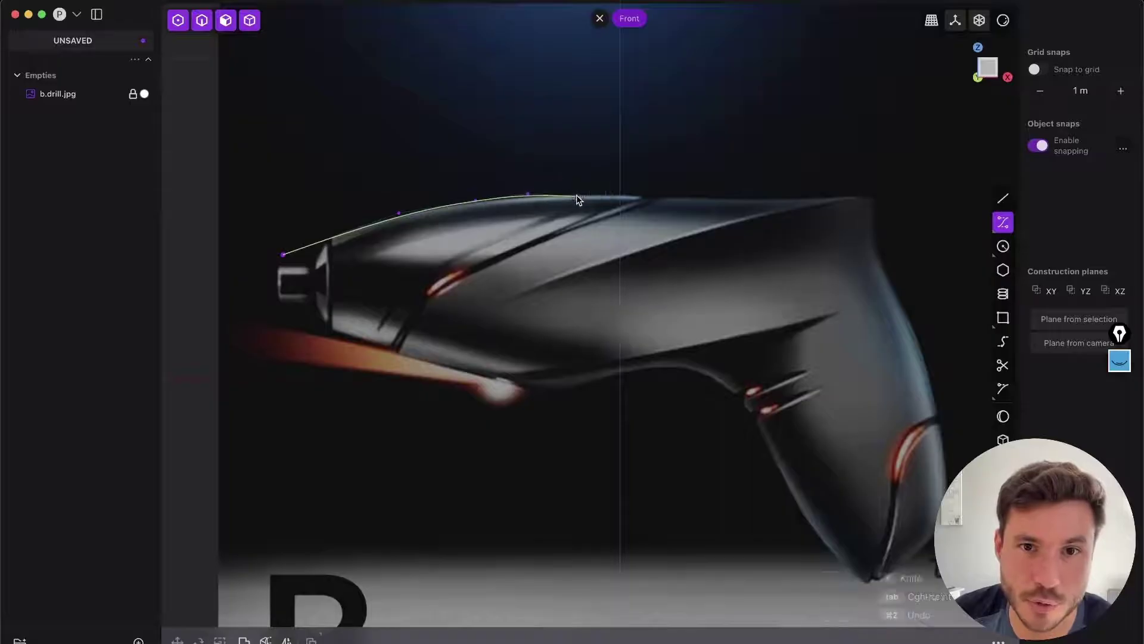
{"action": "left_click", "coordinate": [637, 197]}
{"action": "left_click", "coordinate": [724, 198]}
{"action": "left_click", "coordinate": [790, 196]}
{"action": "left_click", "coordinate": [862, 196]}
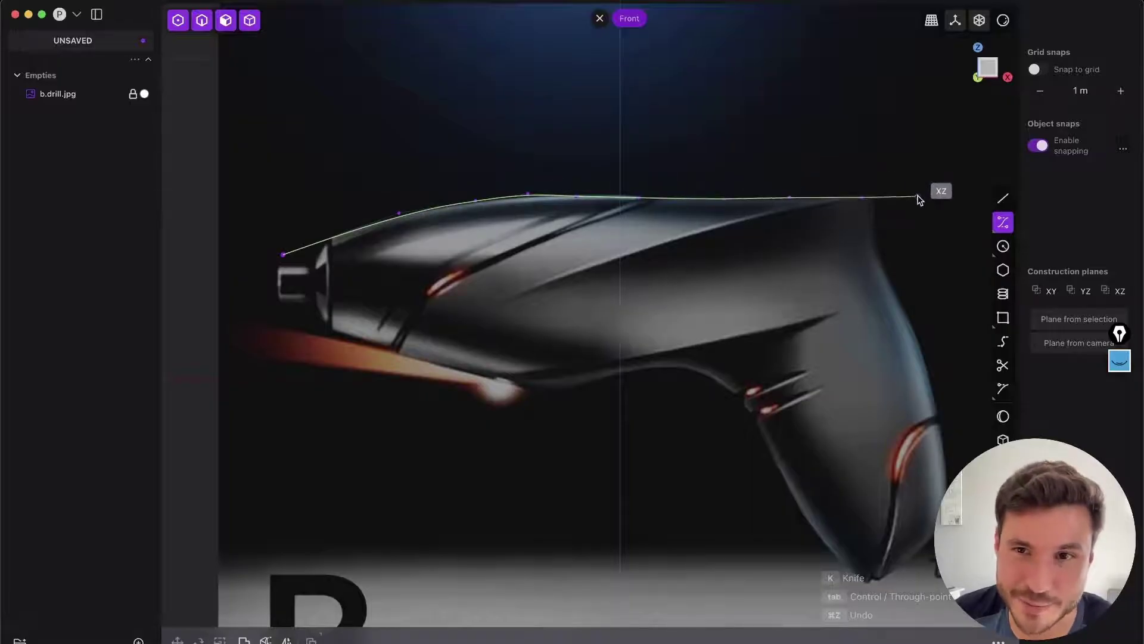
{"action": "left_click", "coordinate": [924, 192]}
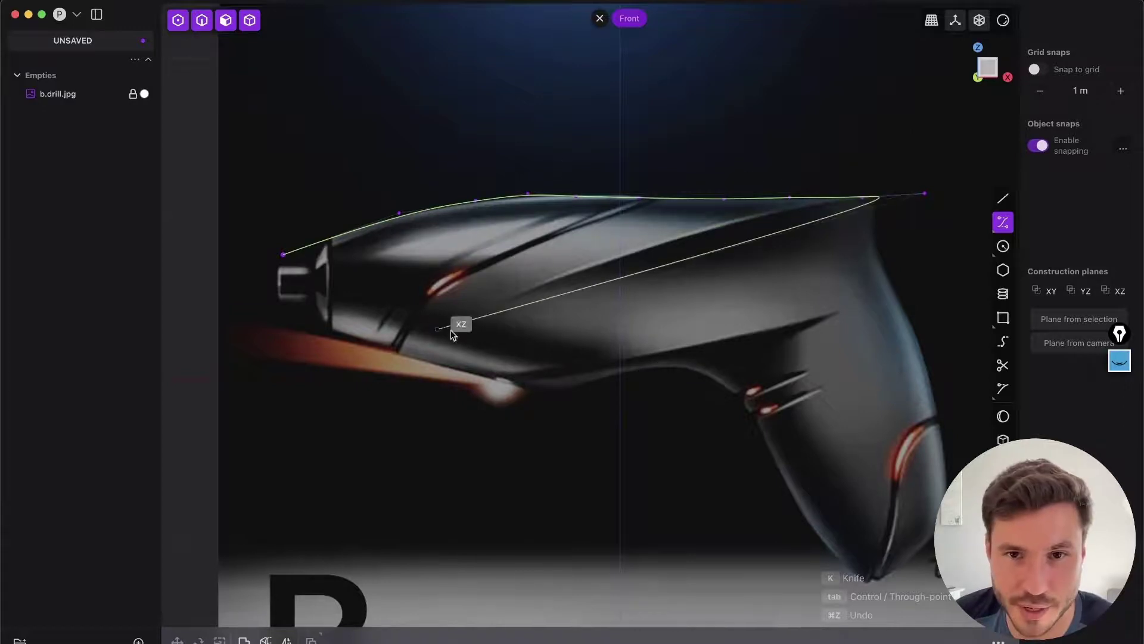
Undo the closely spaced control points of the top-edge curve.
{"action": "key", "text": "super+z"}
{"action": "key", "text": "super+z"}
{"action": "key", "text": "super+z"}
{"action": "key", "text": "super+z"}
{"action": "key", "text": "super+z"}
{"action": "key", "text": "super+z"}
{"action": "key", "text": "super+z"}
{"action": "key", "text": "super+z"}
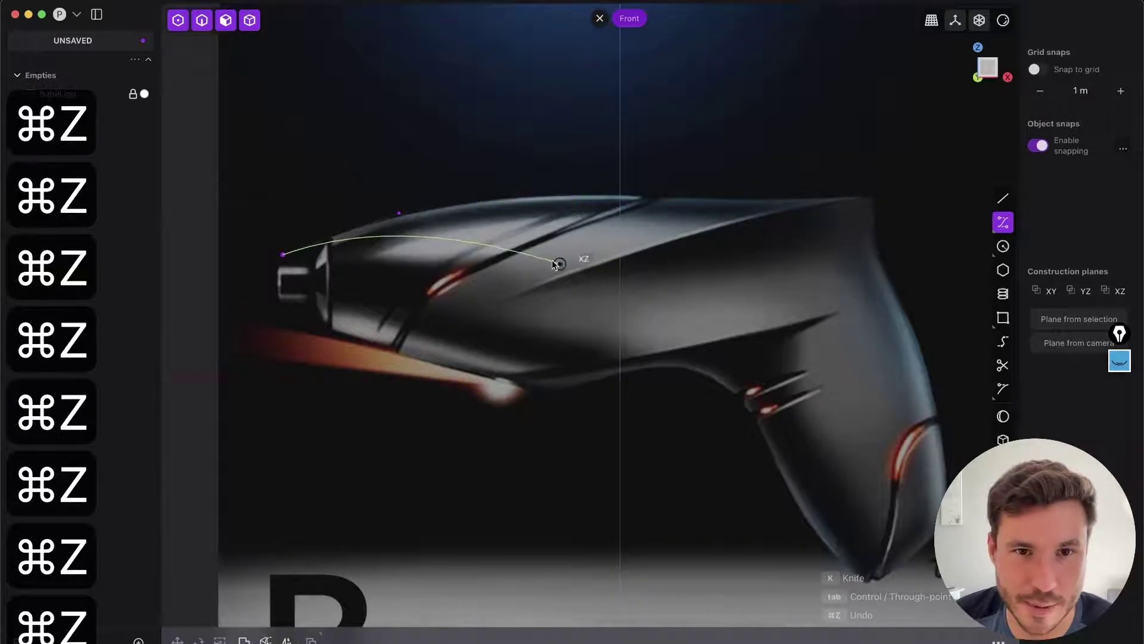
Finish the top-edge curve with only four control points and shift them until it follows the drill's upper silhouette.
{"action": "left_click", "coordinate": [770, 212]}
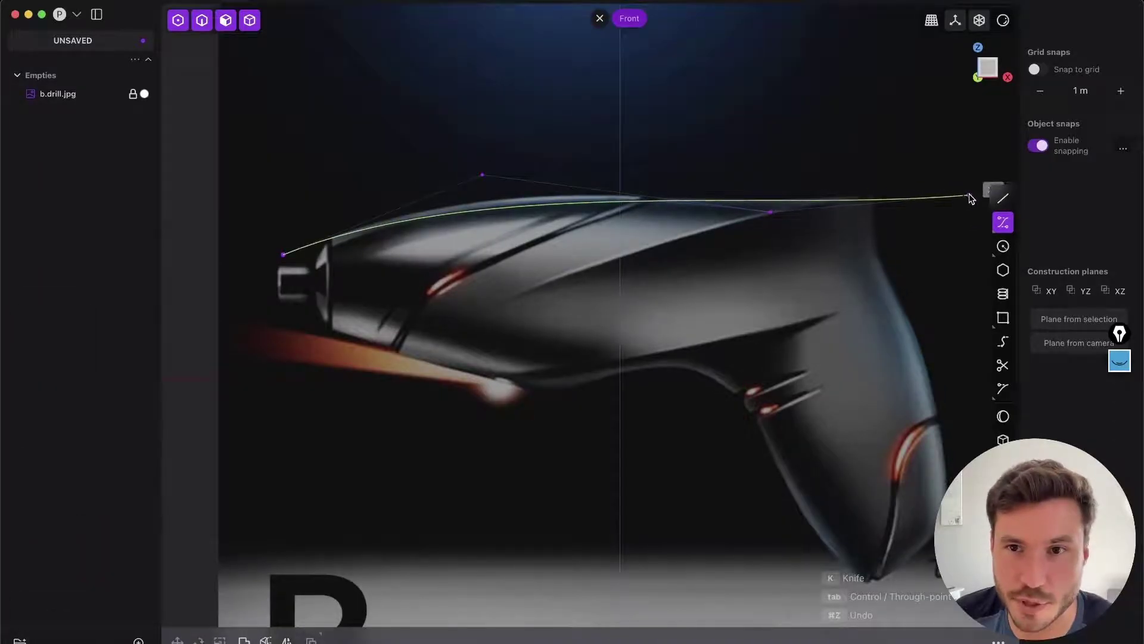
{"action": "double_click", "coordinate": [969, 197]}
{"action": "left_click_drag", "start_coordinate": [483, 181], "coordinate": [510, 160]}
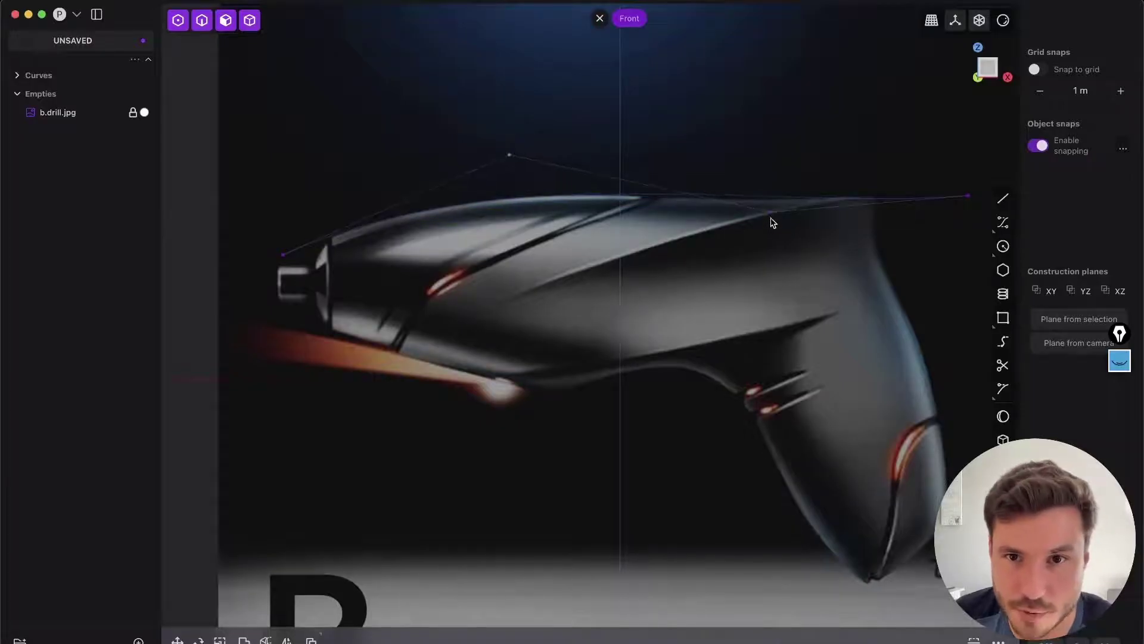
{"action": "left_click_drag", "start_coordinate": [969, 196], "coordinate": [982, 195]}
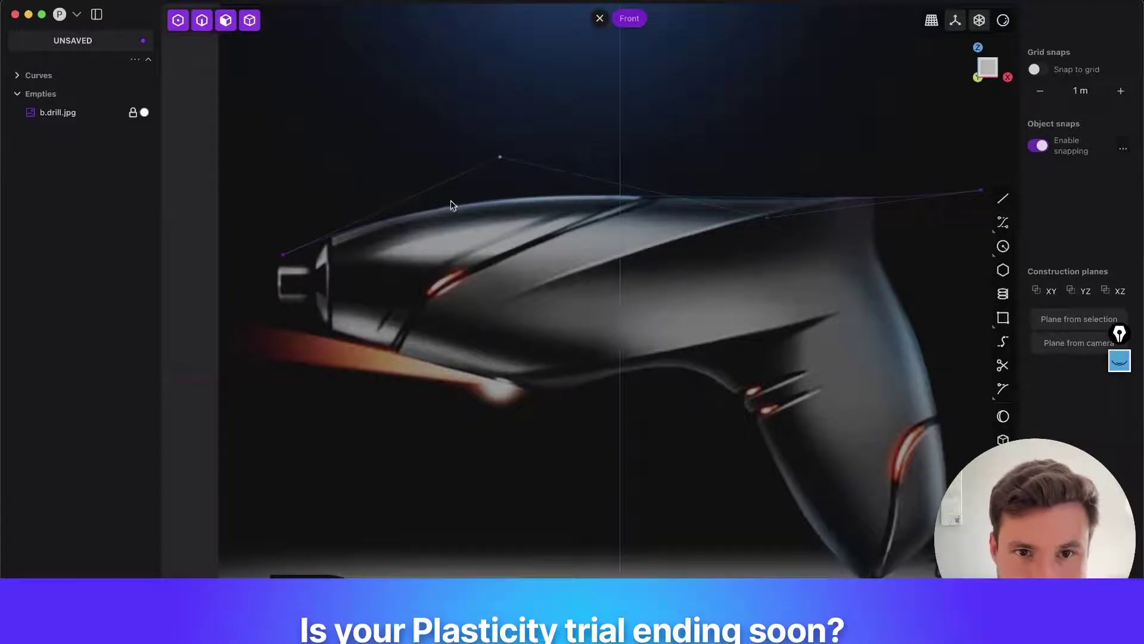
{"action": "left_click_drag", "start_coordinate": [976, 199], "coordinate": [942, 204]}
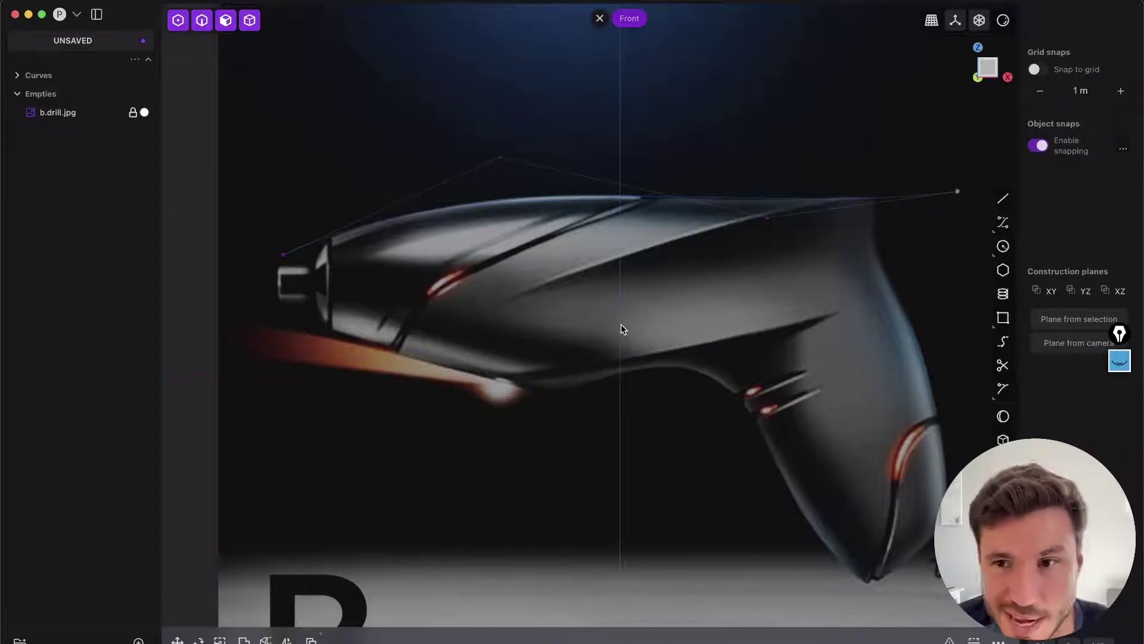
Mark the drill body's upper and lower outlines and its two end sections with magenta annotation strokes, and clear them.
{"action": "left_click", "coordinate": [1120, 360]}
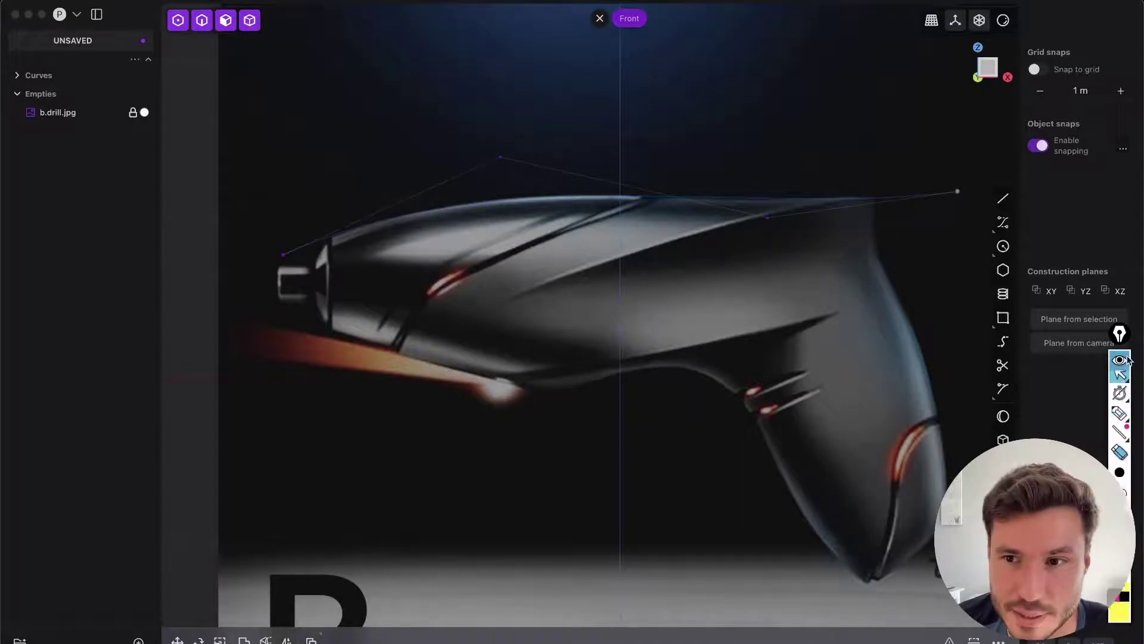
{"action": "left_click", "coordinate": [1119, 420]}
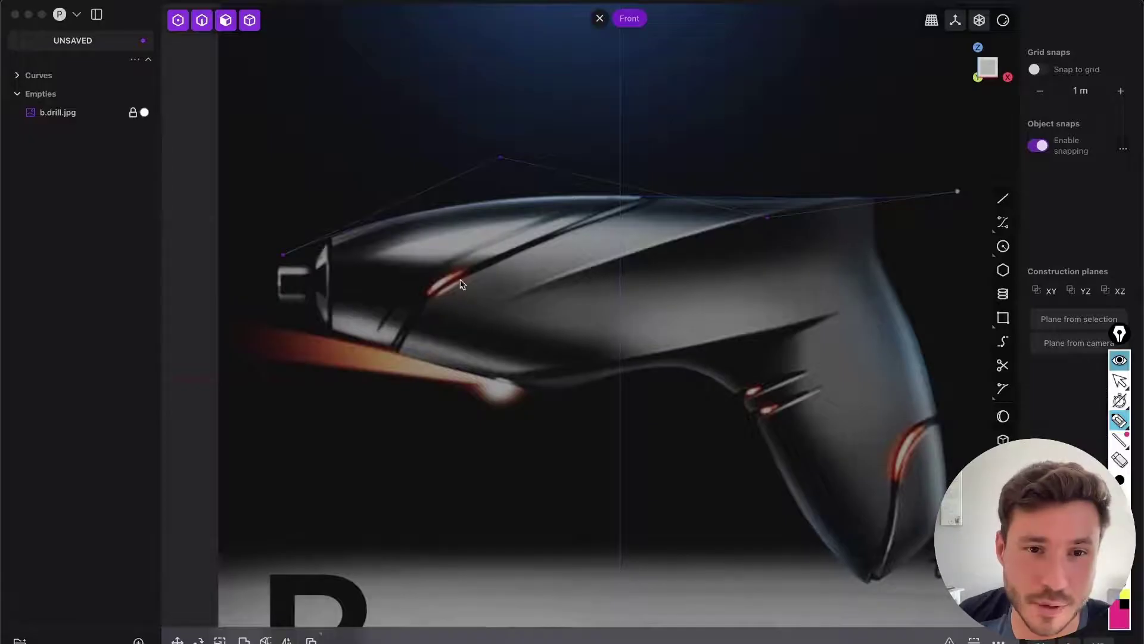
{"action": "mouse_move", "coordinate": [309, 322]}
{"action": "left_mouse_down"}
{"action": "mouse_move", "coordinate": [398, 360]}
{"action": "mouse_move", "coordinate": [539, 381]}
{"action": "mouse_move", "coordinate": [713, 369]}
{"action": "mouse_move", "coordinate": [964, 310]}
{"action": "left_mouse_up"}
{"action": "mouse_move", "coordinate": [310, 266]}
{"action": "left_mouse_down"}
{"action": "mouse_move", "coordinate": [391, 233]}
{"action": "mouse_move", "coordinate": [804, 197]}
{"action": "mouse_move", "coordinate": [937, 211]}
{"action": "left_mouse_up"}
{"action": "left_click_drag", "start_coordinate": [327, 239], "coordinate": [319, 243]}
{"action": "mouse_move", "coordinate": [897, 220]}
{"action": "left_mouse_down"}
{"action": "mouse_move", "coordinate": [892, 310]}
{"action": "mouse_move", "coordinate": [921, 206]}
{"action": "left_mouse_up"}
{"action": "left_click_drag", "start_coordinate": [431, 385], "coordinate": [453, 382]}
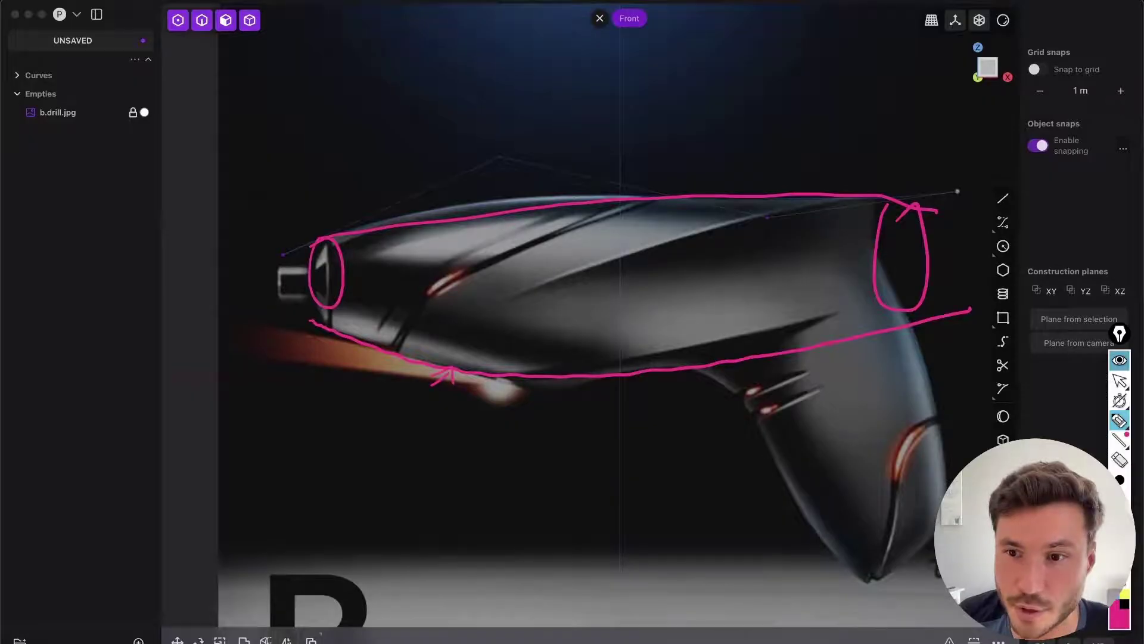
{"action": "mouse_move", "coordinate": [1120, 382]}
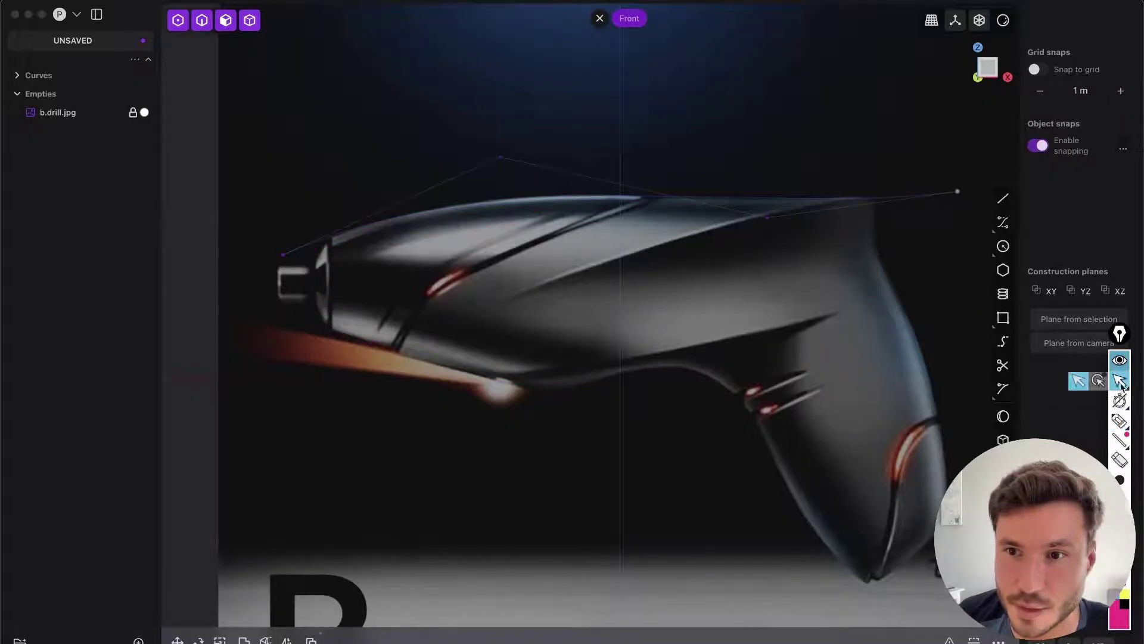
Draw a four-point control point curve along the drill body's lower edge and shift its points to match the underside.
{"action": "left_click", "coordinate": [1004, 223]}
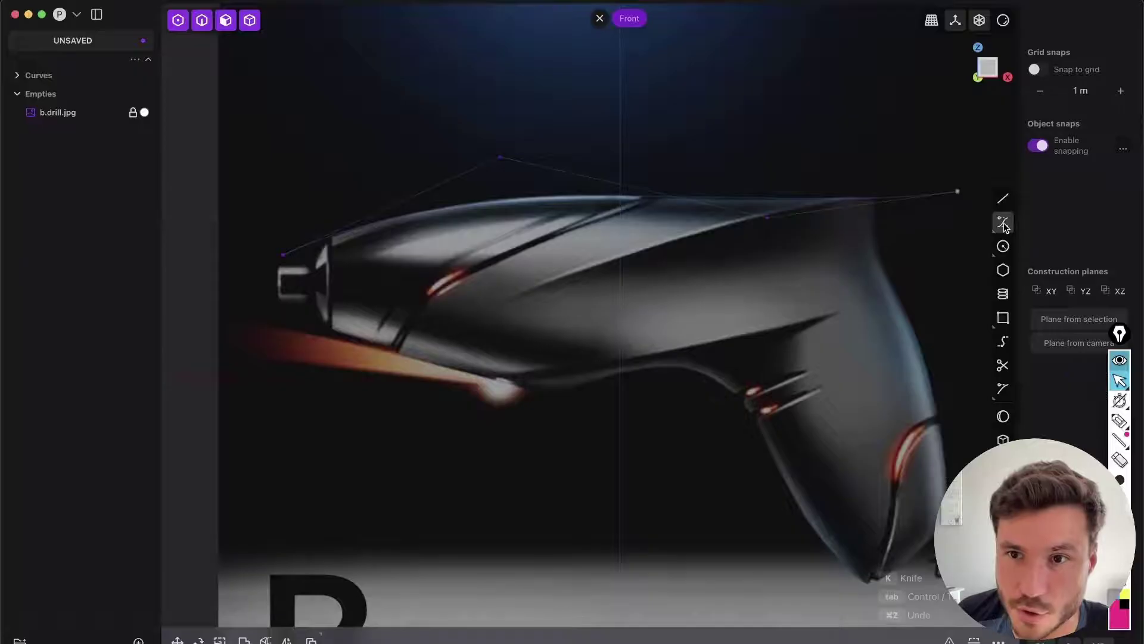
{"action": "left_click", "coordinate": [288, 317]}
{"action": "left_click", "coordinate": [482, 370]}
{"action": "left_click", "coordinate": [692, 368]}
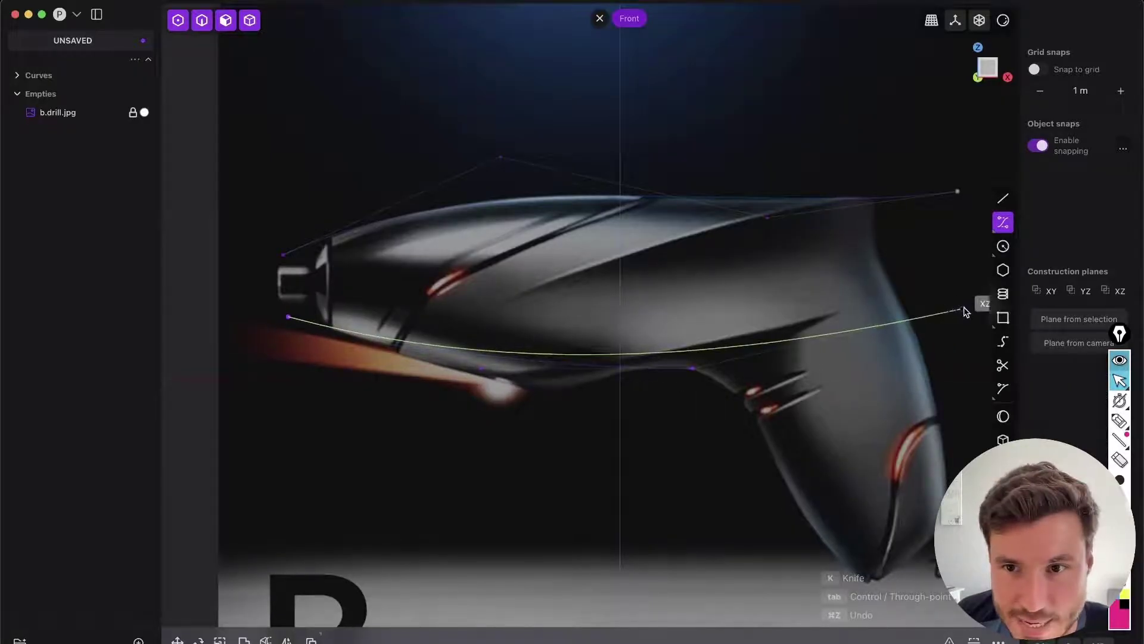
{"action": "left_click", "coordinate": [956, 307]}
{"action": "right_click", "coordinate": [800, 309]}
{"action": "left_click_drag", "start_coordinate": [482, 368], "coordinate": [486, 382]}
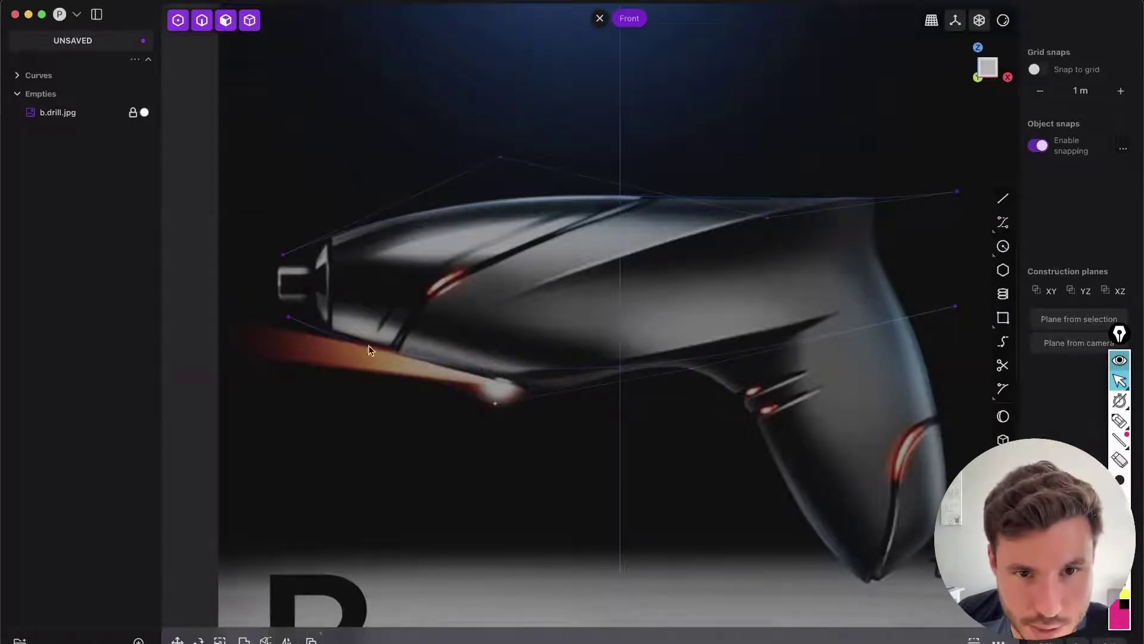
{"action": "left_click_drag", "start_coordinate": [701, 370], "coordinate": [716, 379]}
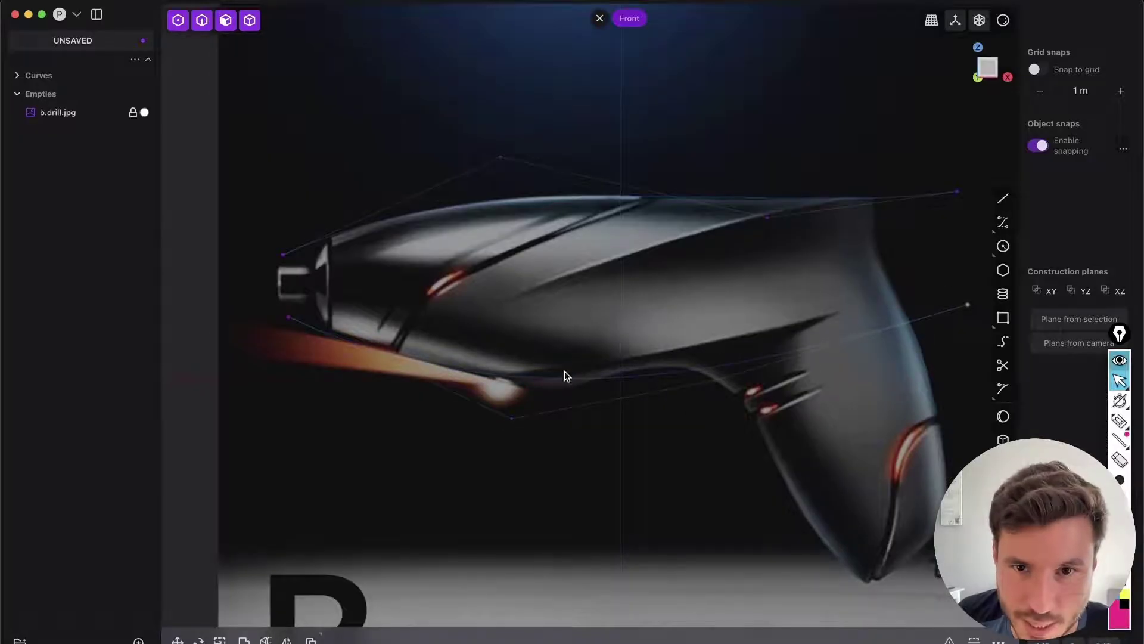
Lower the material opacity of the b.drill.jpg reference image.
{"action": "left_click", "coordinate": [60, 112]}
{"action": "key", "text": "m"}
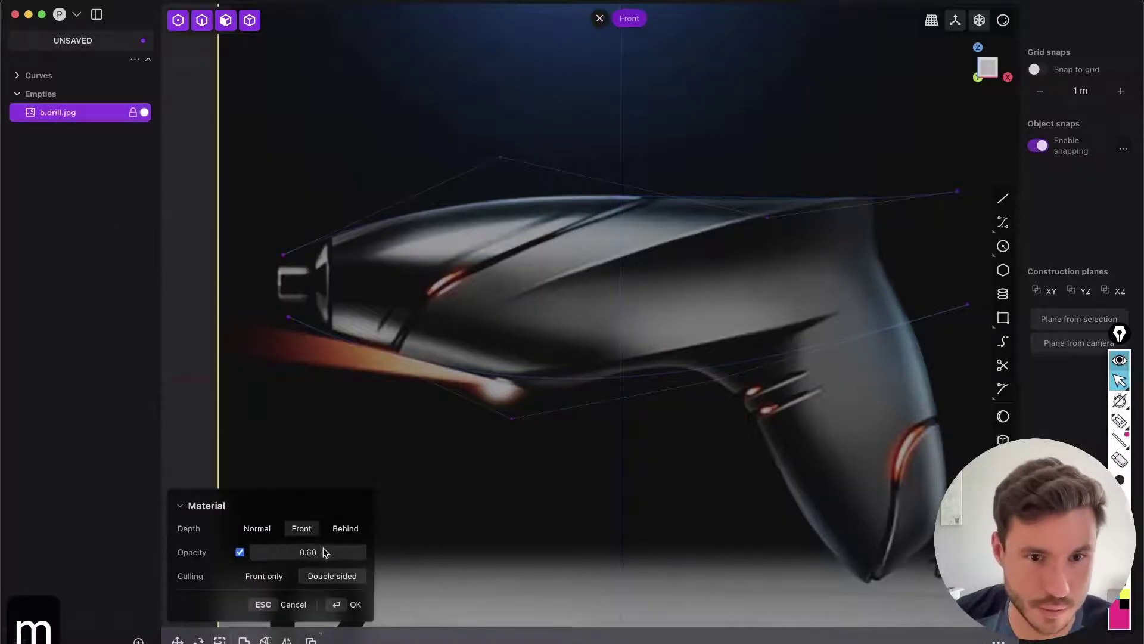
{"action": "left_click_drag", "start_coordinate": [325, 552], "coordinate": [286, 552]}
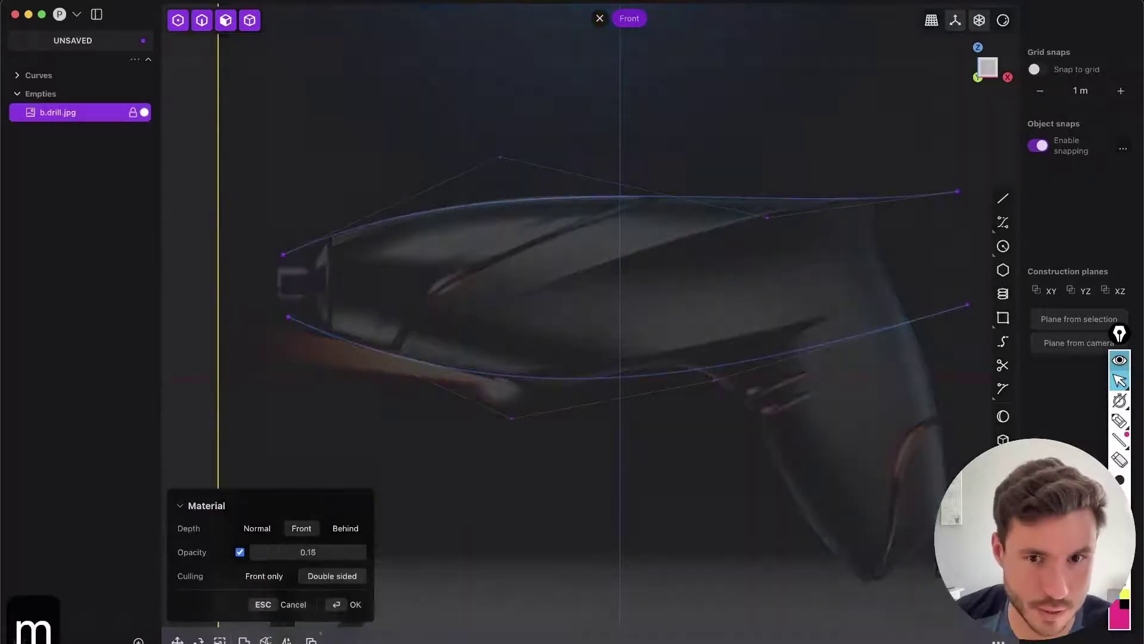
{"action": "left_click", "coordinate": [350, 604]}
{"action": "key", "text": "Escape"}
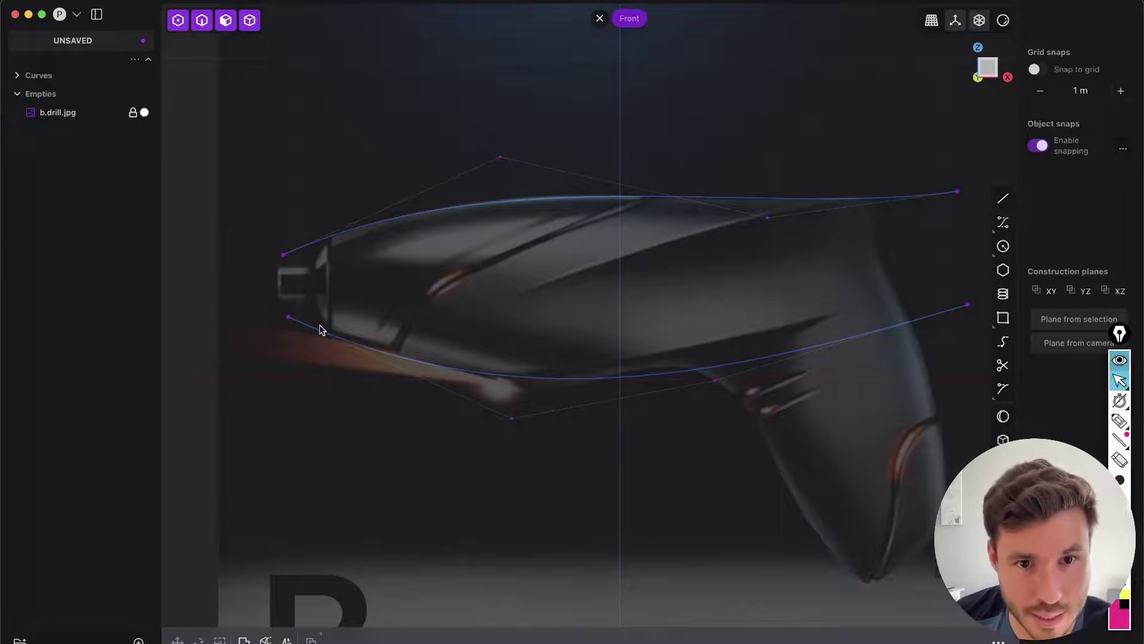
Fine-tune the control points of the body outline curves to fit the reference, and switch to edge selection mode.
{"action": "left_click", "coordinate": [289, 318]}
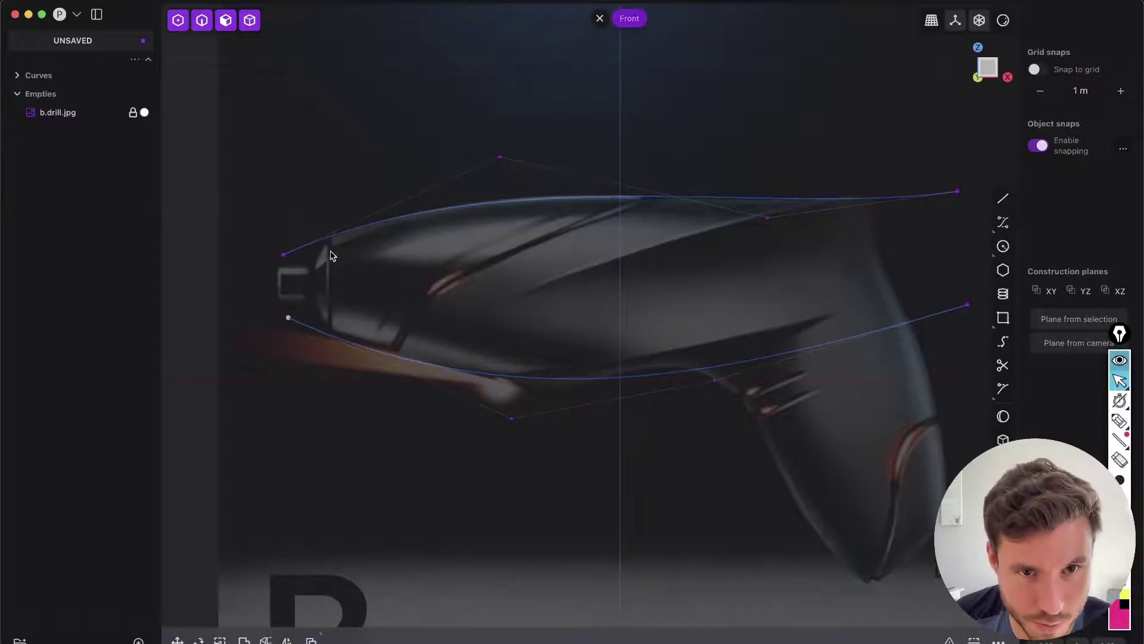
{"action": "left_click_drag", "start_coordinate": [511, 419], "coordinate": [517, 418]}
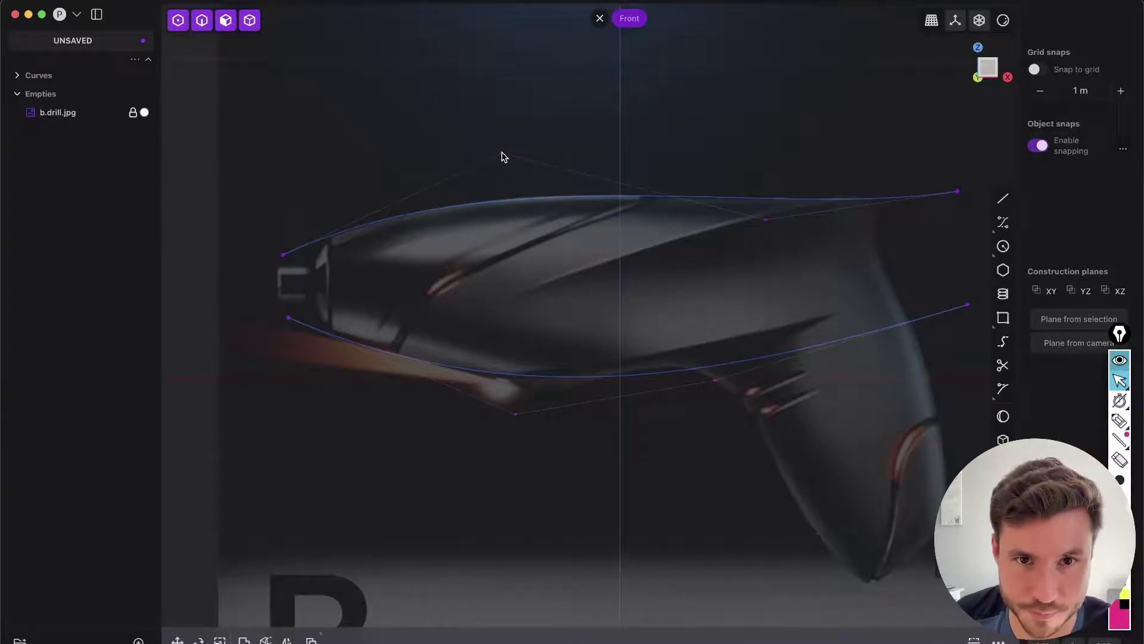
{"action": "key", "text": "2"}
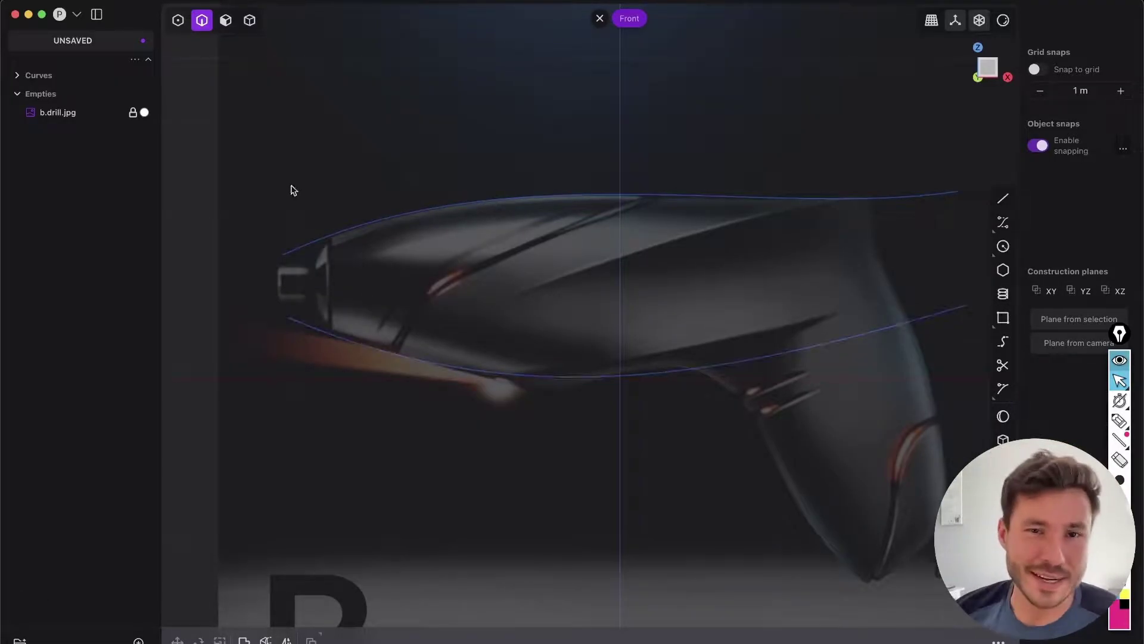
Examine the two body outline curves in 3D against the drill reference image.
{"action": "scroll", "coordinate": [609, 295], "scroll_direction": "down", "scroll_amount": 2}
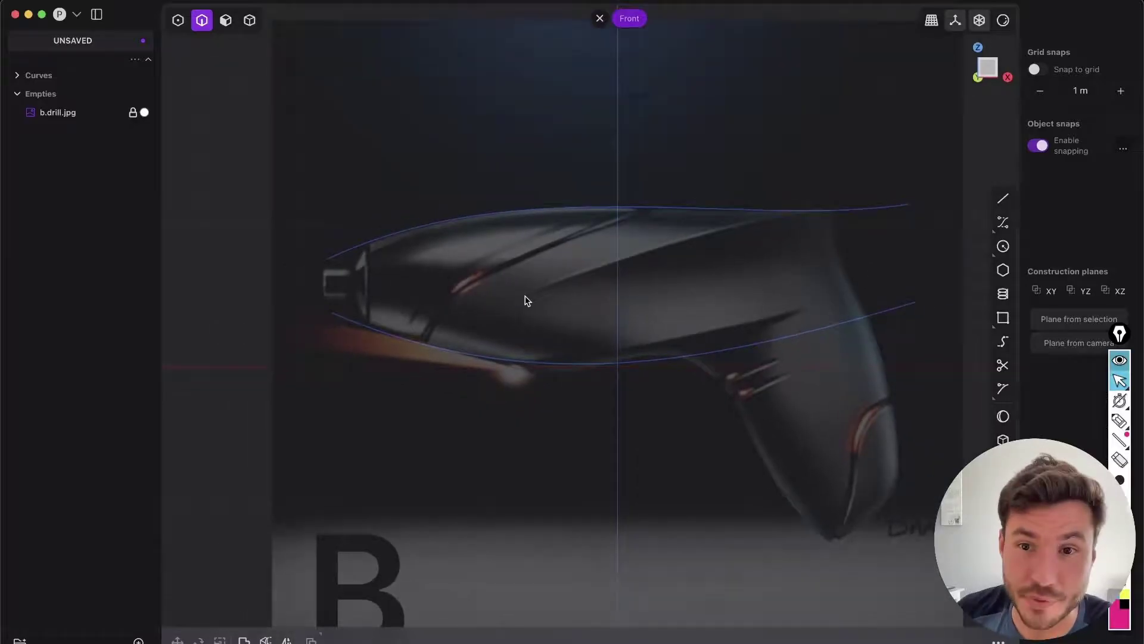
{"action": "middle_click_drag", "start_coordinate": [358, 271], "coordinate": [385, 255], "text": "shift"}
{"action": "scroll", "coordinate": [554, 215], "scroll_direction": "down", "scroll_amount": 2}
{"action": "middle_click_drag", "start_coordinate": [659, 206], "coordinate": [392, 252]}
{"action": "middle_click_drag", "start_coordinate": [715, 292], "coordinate": [752, 302]}
{"action": "middle_click_drag", "start_coordinate": [852, 310], "coordinate": [641, 297], "text": "shift"}
{"action": "middle_click_drag", "start_coordinate": [604, 258], "coordinate": [496, 264]}
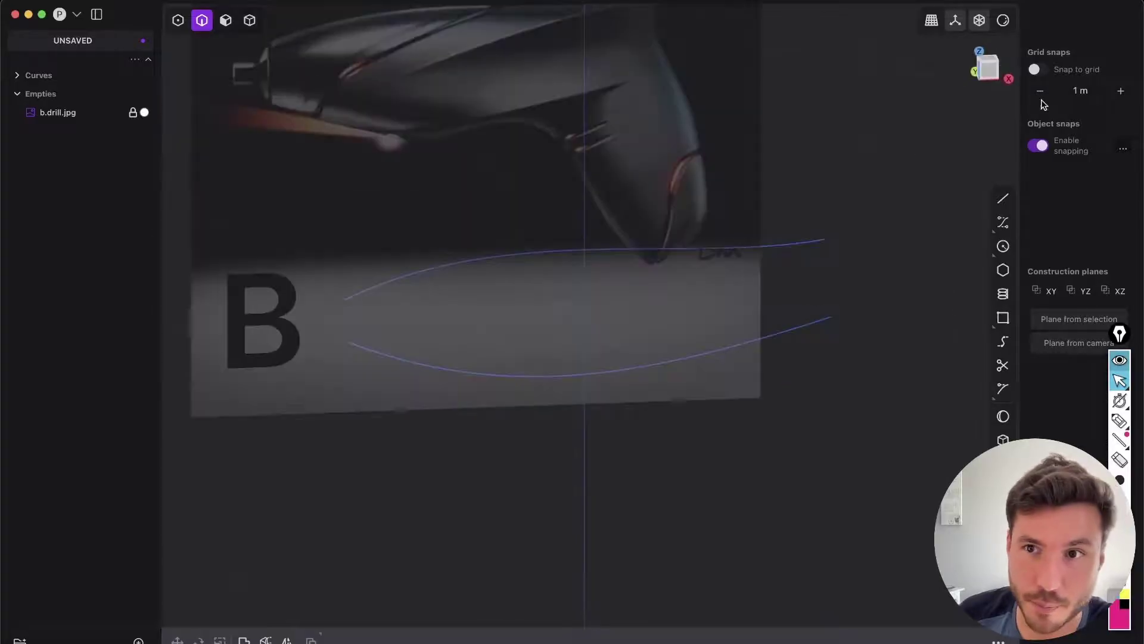
Compare the ends and contours of the two outline curves with the drill reference image from the front.
{"action": "left_click", "coordinate": [988, 74]}
{"action": "scroll", "coordinate": [567, 294], "scroll_direction": "up", "scroll_amount": 3}
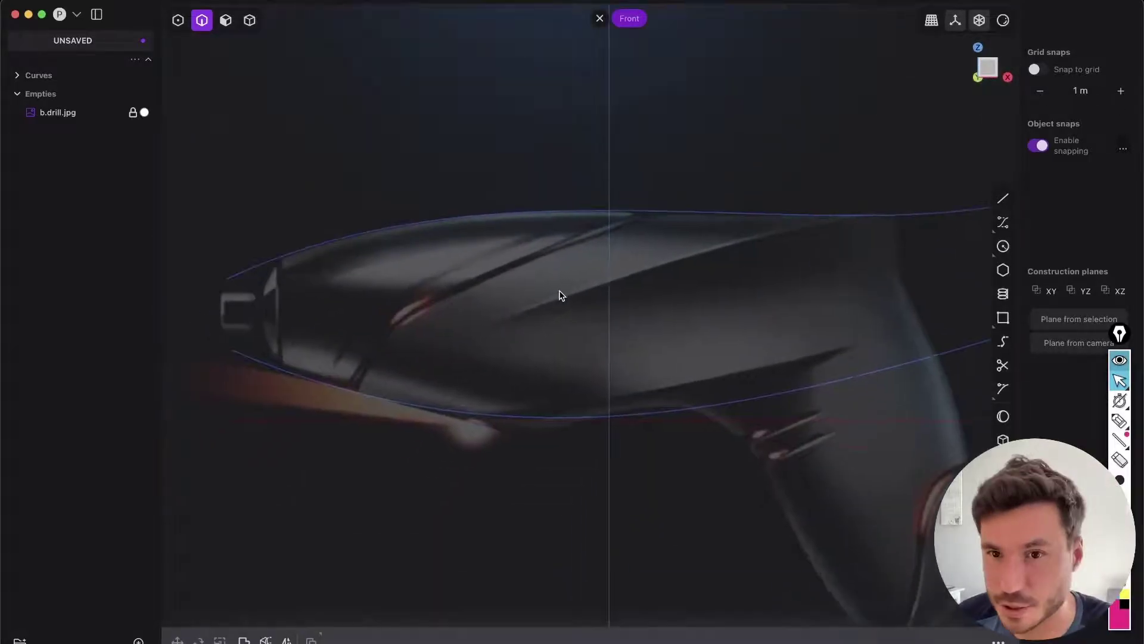
{"action": "scroll", "coordinate": [540, 298], "scroll_direction": "down", "scroll_amount": 3}
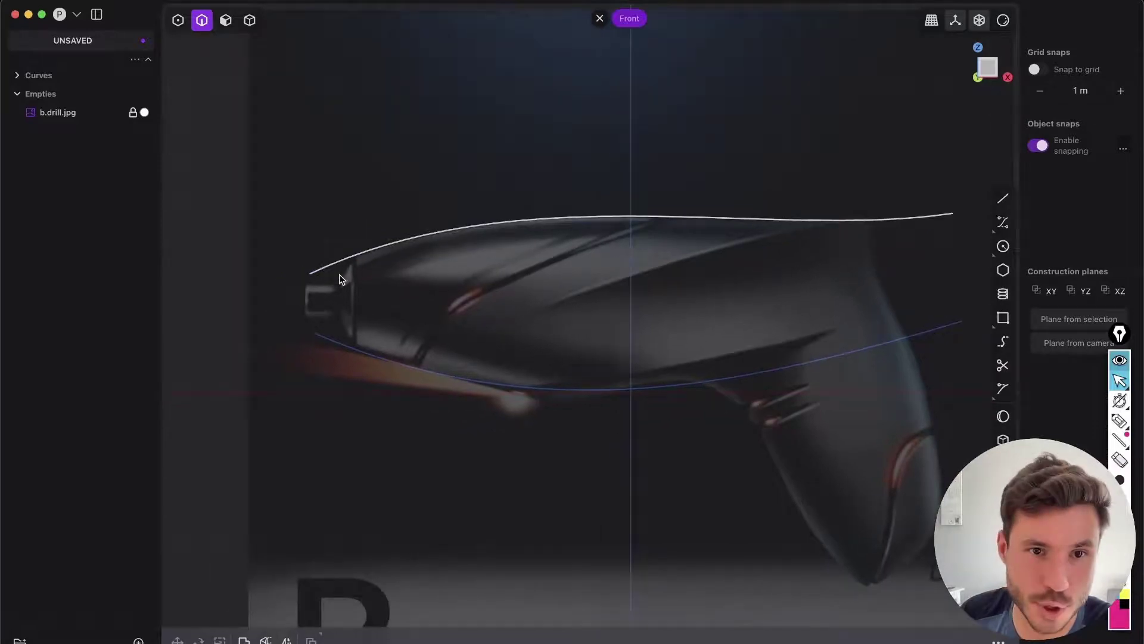
{"action": "scroll", "coordinate": [301, 294], "scroll_direction": "up", "scroll_amount": 2}
{"action": "scroll", "coordinate": [450, 249], "scroll_direction": "down", "scroll_amount": 1}
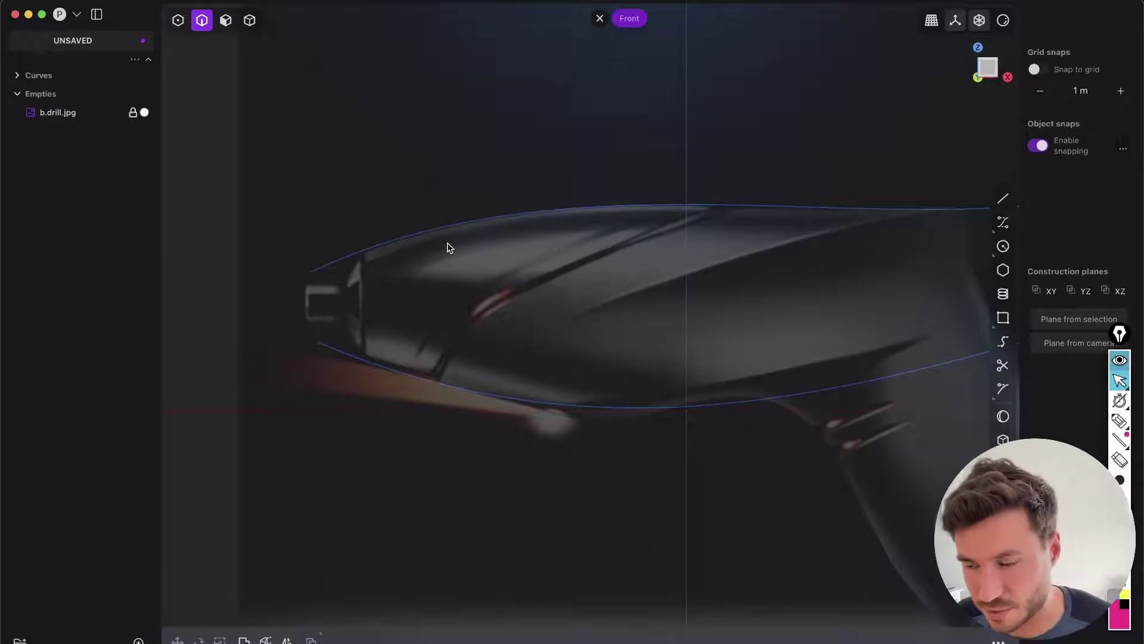
{"action": "right_click_drag", "start_coordinate": [439, 304], "coordinate": [360, 284]}
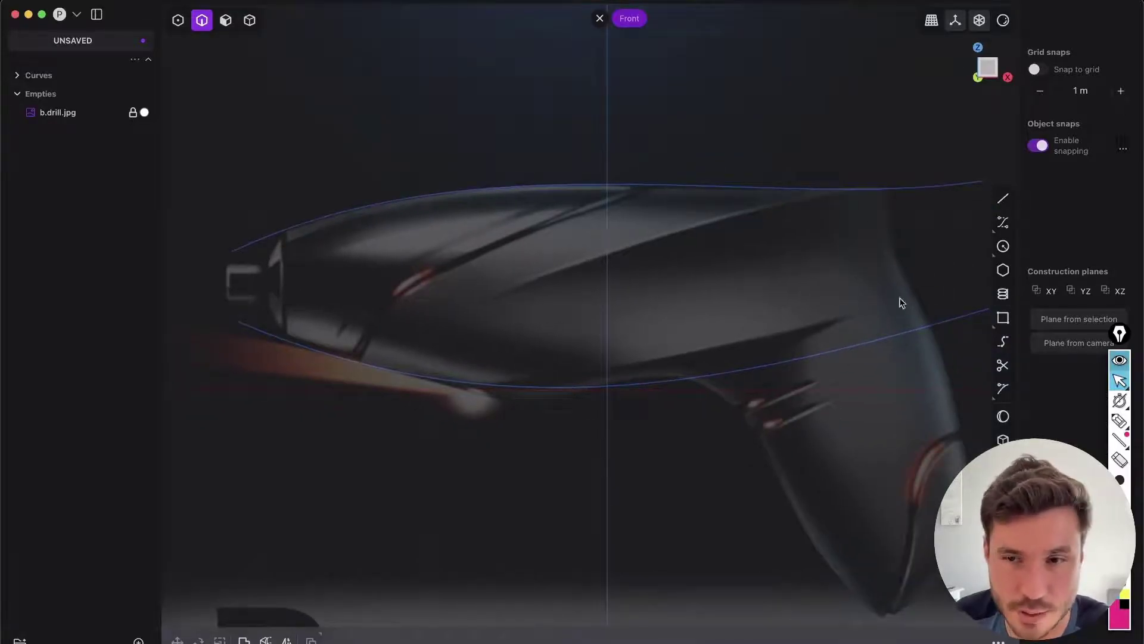
{"action": "scroll", "coordinate": [899, 299], "scroll_direction": "down", "scroll_amount": 1}
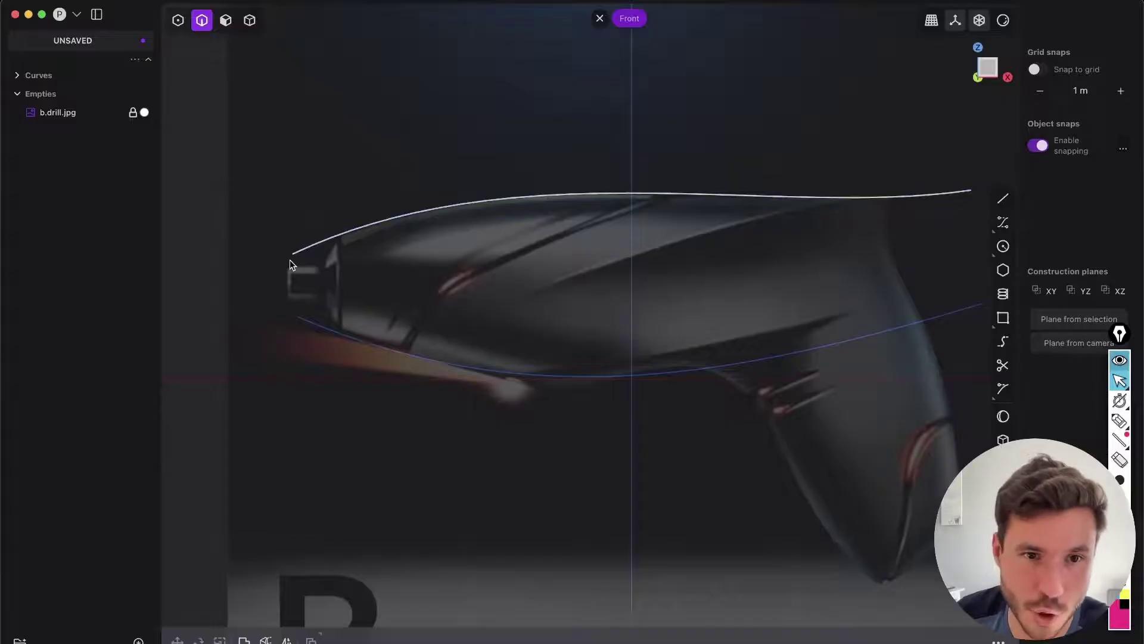
{"action": "right_click_drag", "start_coordinate": [768, 253], "coordinate": [750, 272]}
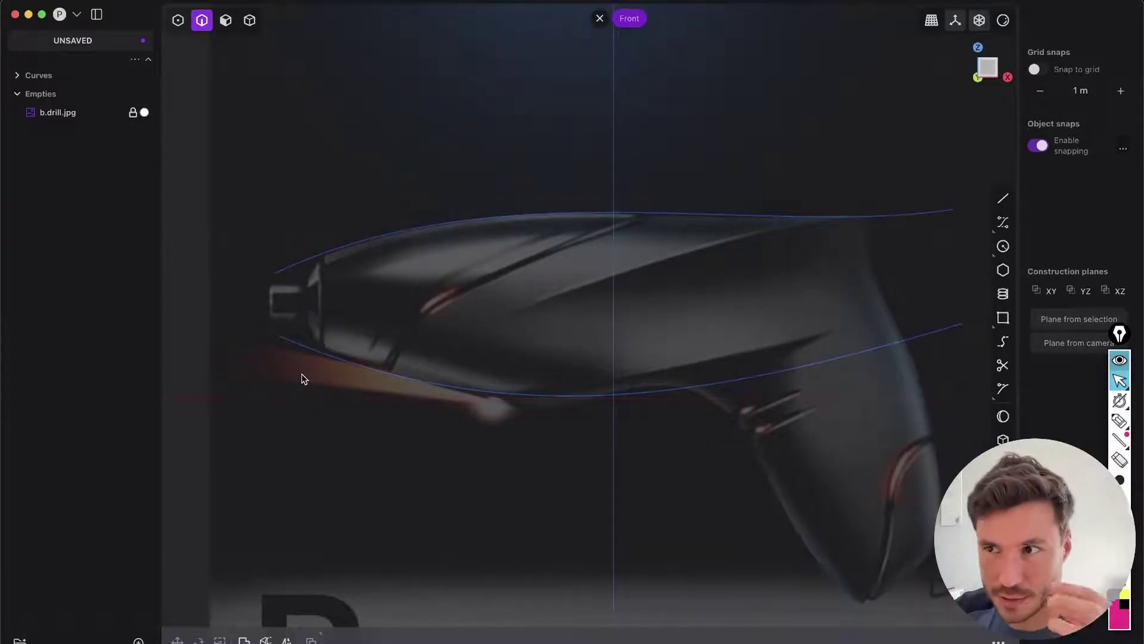
Draw a diameter circle between the nose endpoints of the two outline curves, oriented perpendicular to the front plane.
{"action": "left_click", "coordinate": [1005, 246]}
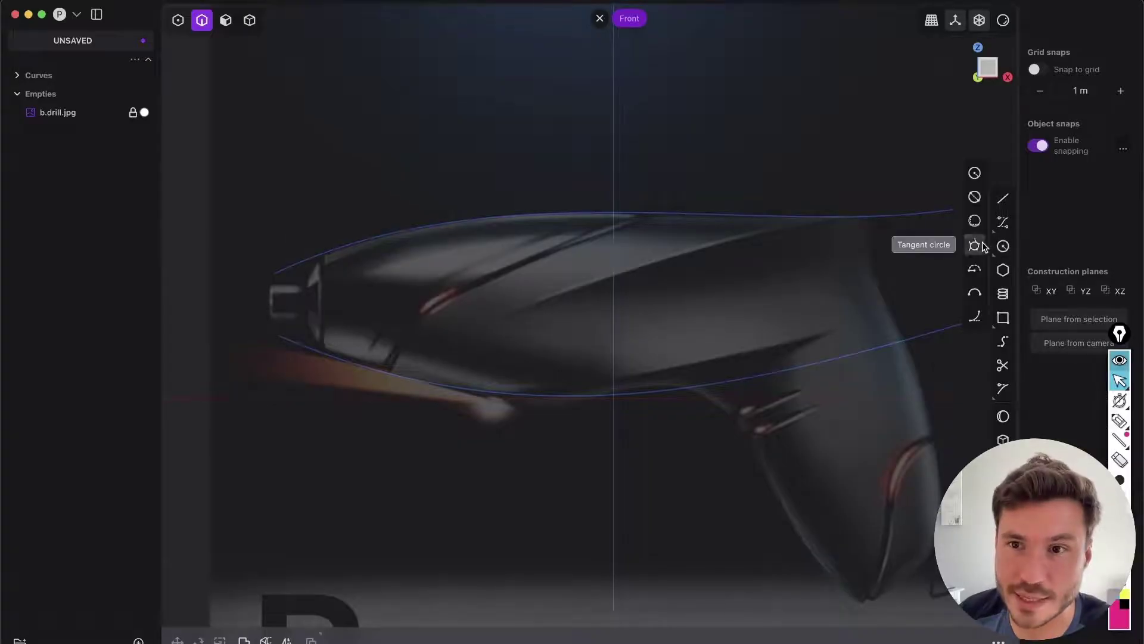
{"action": "left_click", "coordinate": [975, 197]}
{"action": "scroll", "coordinate": [316, 298], "scroll_direction": "up", "scroll_amount": 4}
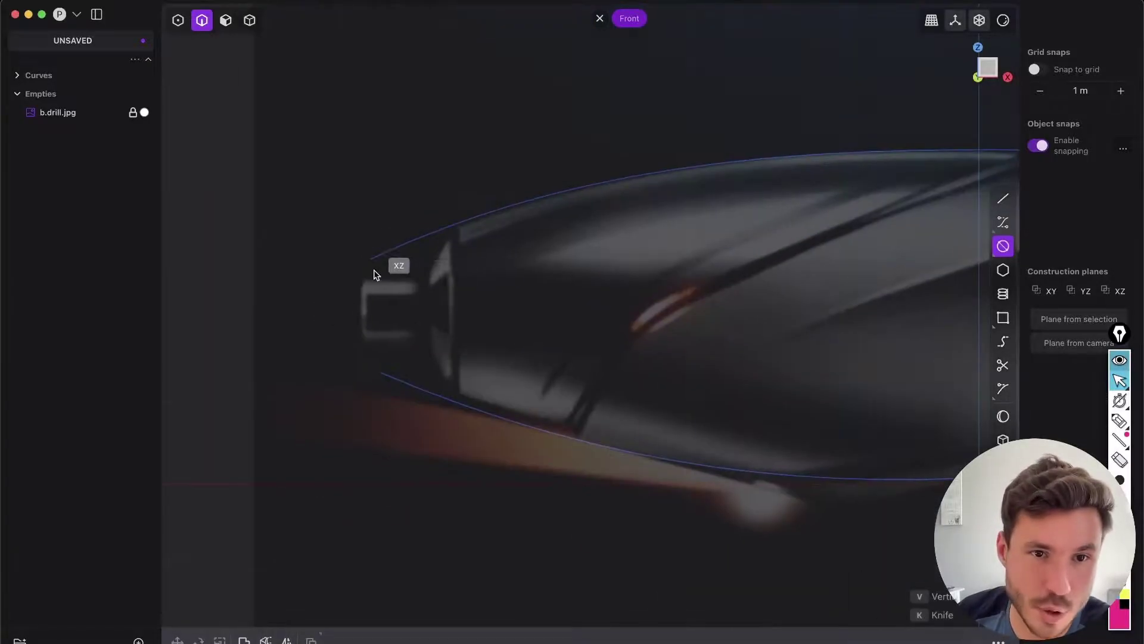
{"action": "left_click", "coordinate": [367, 264]}
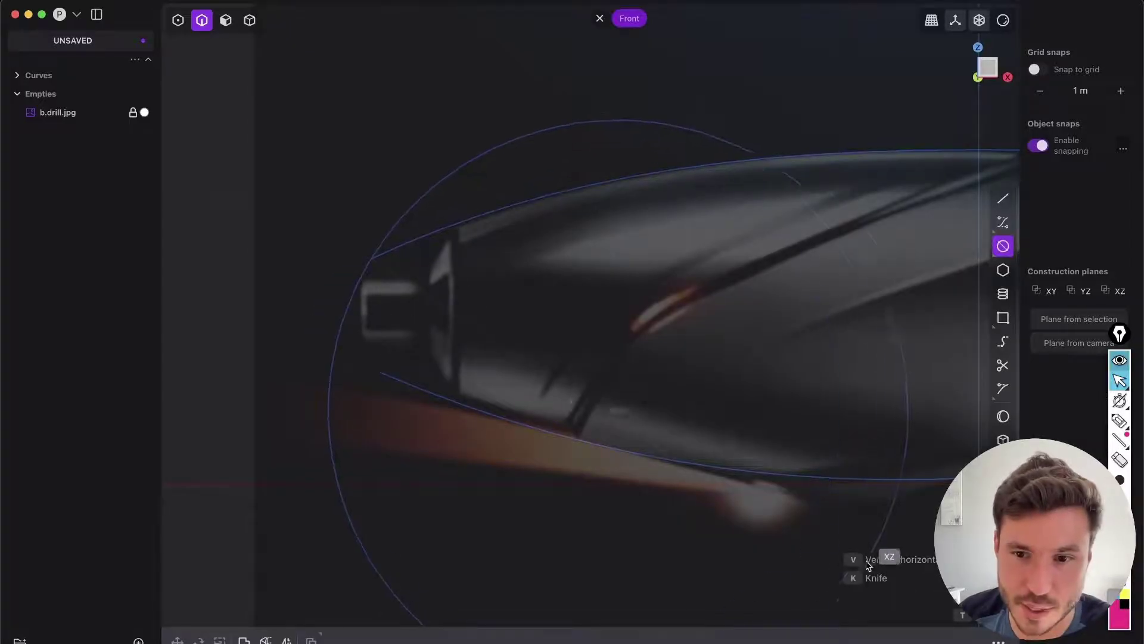
{"action": "key", "text": "v"}
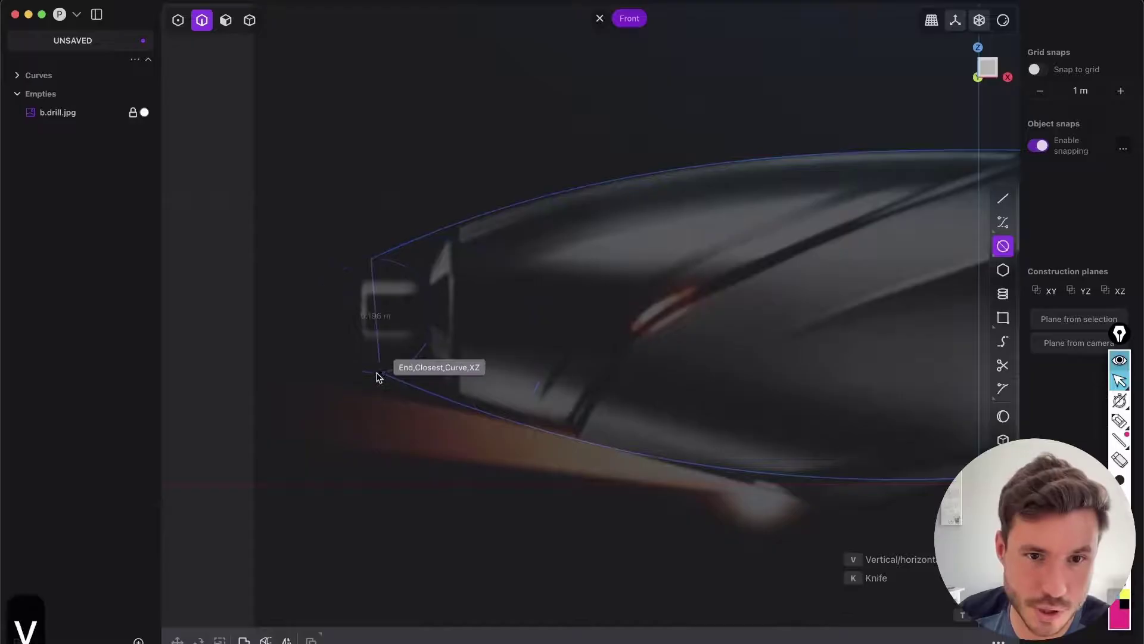
{"action": "left_click", "coordinate": [379, 374]}
{"action": "scroll", "coordinate": [492, 363], "scroll_direction": "down", "scroll_amount": 5}
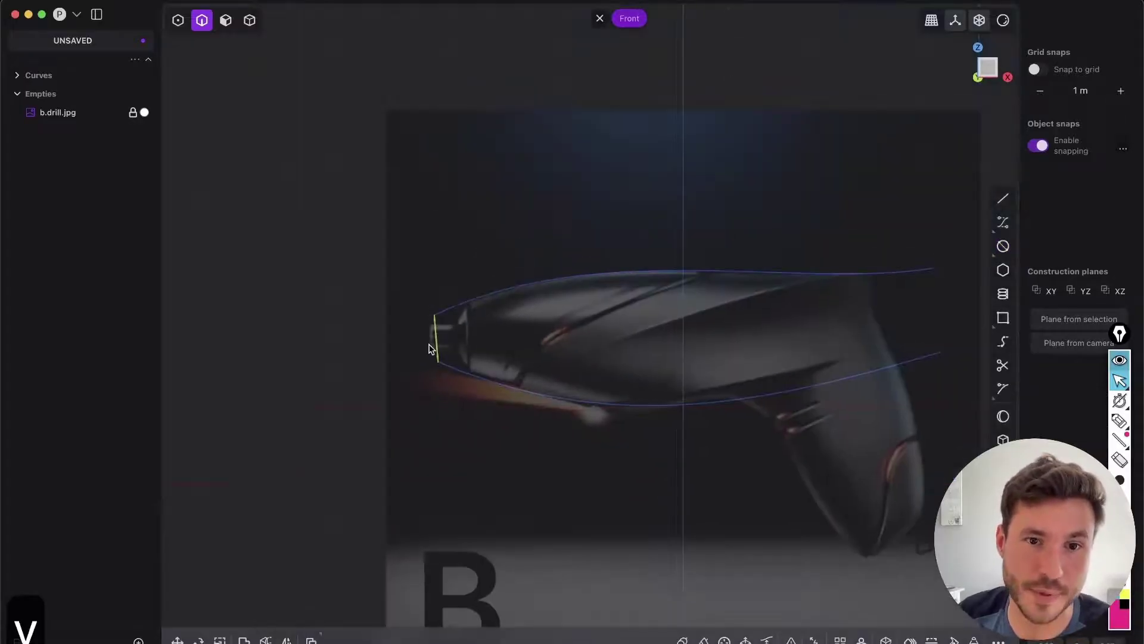
{"action": "middle_click_drag", "start_coordinate": [426, 344], "coordinate": [471, 352]}
{"action": "middle_click_drag", "start_coordinate": [756, 370], "coordinate": [538, 328], "text": "shift"}
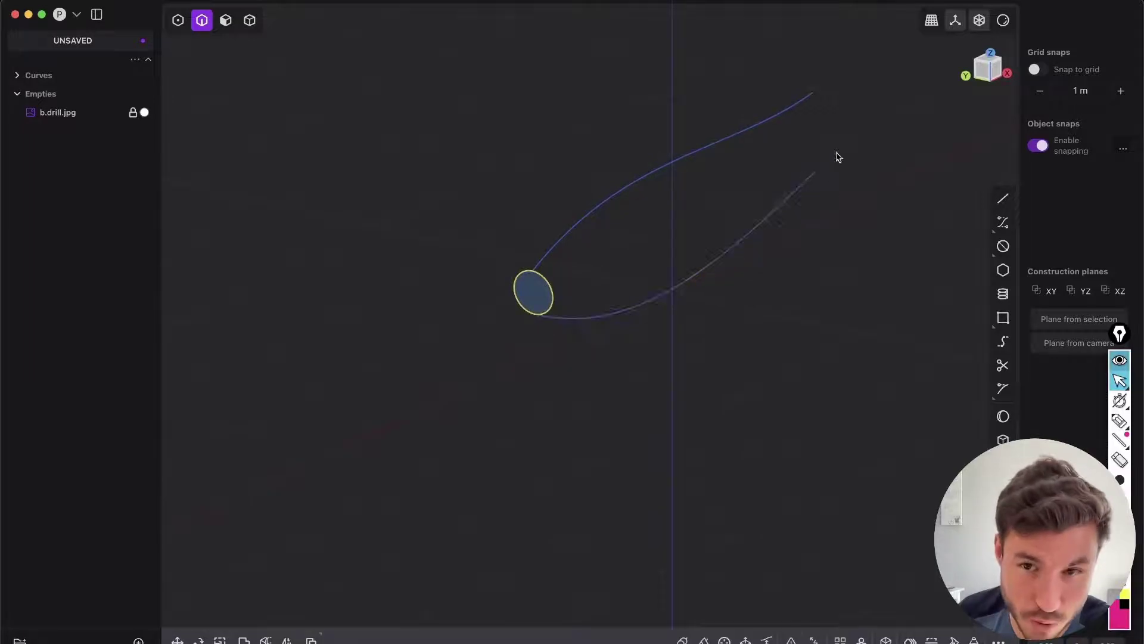
Draw a second perpendicular diameter circle between the rear endpoints of the upper and lower outline curves.
{"action": "middle_click_drag", "start_coordinate": [817, 152], "coordinate": [549, 323], "text": "shift"}
{"action": "middle_click_drag", "start_coordinate": [438, 334], "coordinate": [325, 344]}
{"action": "left_click", "coordinate": [988, 66]}
{"action": "scroll", "coordinate": [613, 388], "scroll_direction": "up", "scroll_amount": 5}
{"action": "left_click", "coordinate": [1003, 247]}
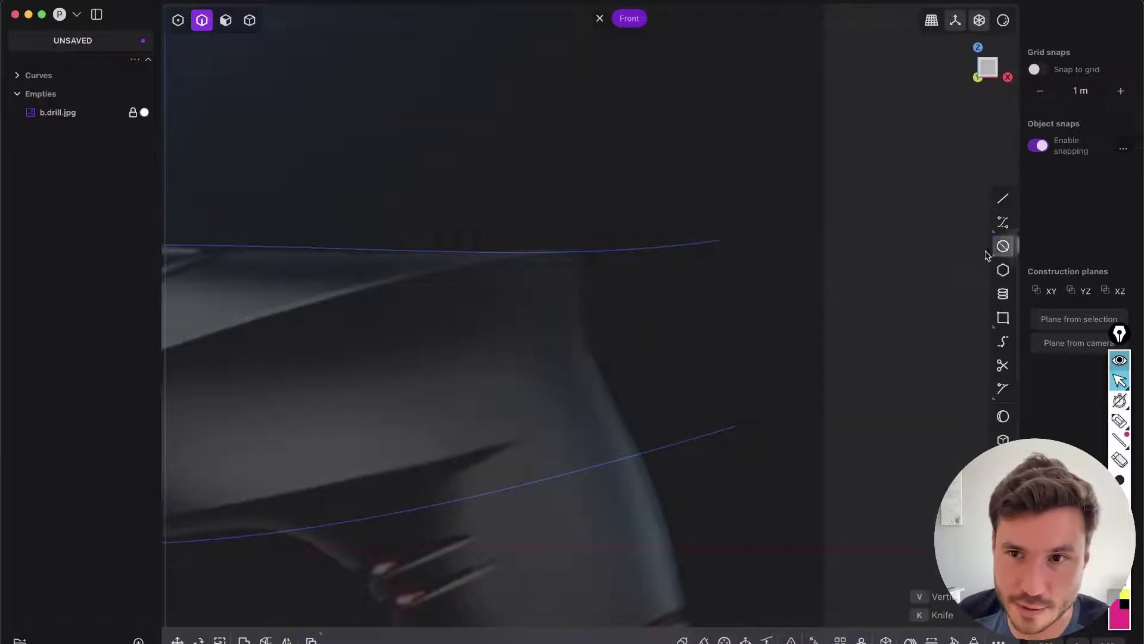
{"action": "left_click", "coordinate": [722, 242]}
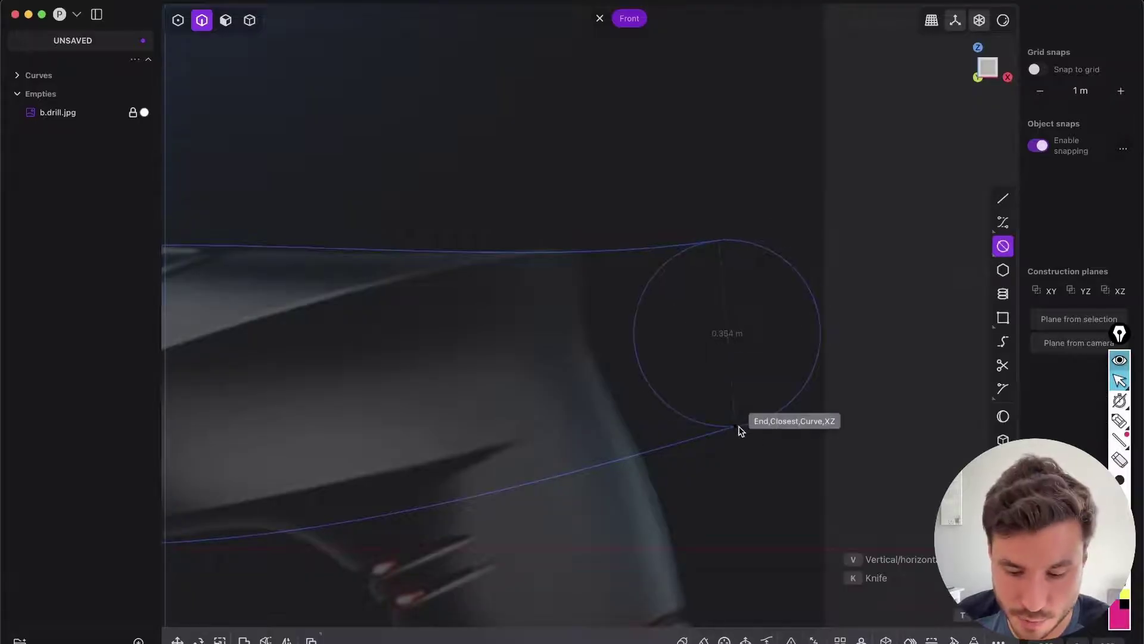
{"action": "key", "text": "v"}
{"action": "left_click", "coordinate": [735, 427]}
{"action": "scroll", "coordinate": [762, 388], "scroll_direction": "down", "scroll_amount": 3}
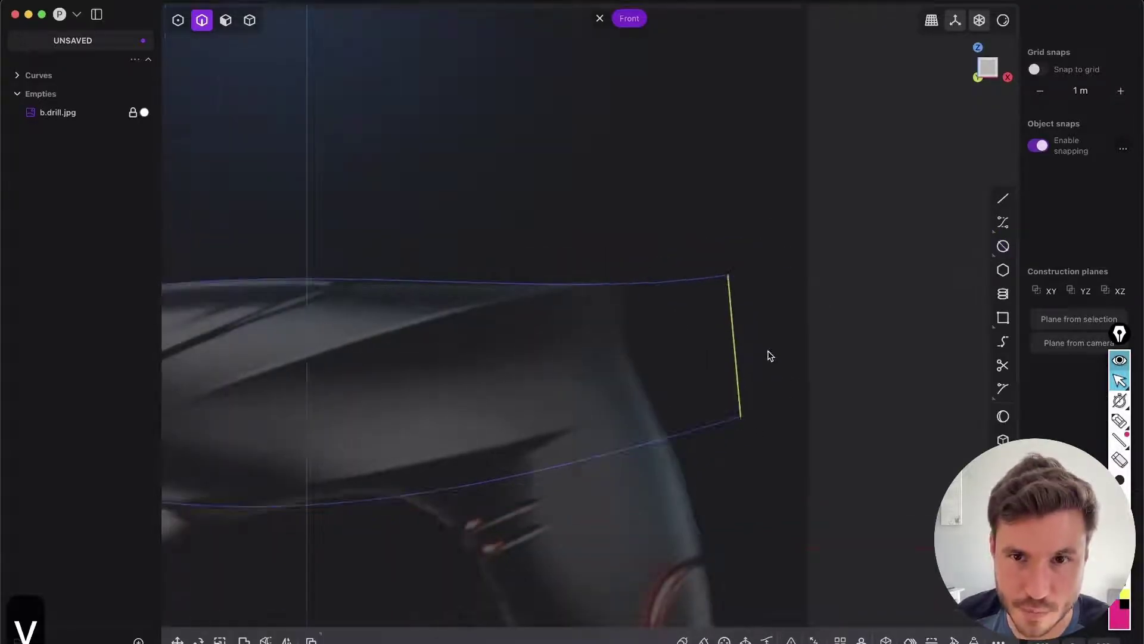
Examine the outline curves' control points and how both end circles meet the curve endpoints, in front and 3D views.
{"action": "scroll", "coordinate": [774, 353], "scroll_direction": "up", "scroll_amount": 3}
{"action": "key", "text": "1"}
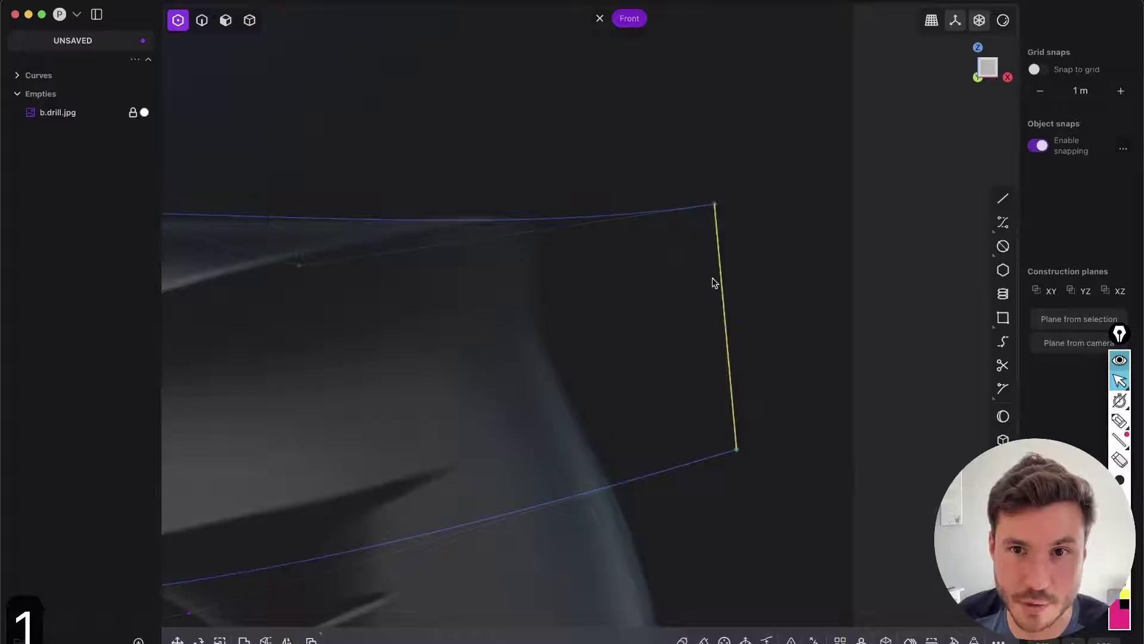
{"action": "key", "text": "2"}
{"action": "key", "text": "1"}
{"action": "middle_click_drag", "start_coordinate": [436, 486], "coordinate": [1008, 398]}
{"action": "middle_click_drag", "start_coordinate": [185, 390], "coordinate": [671, 424]}
{"action": "key", "text": "2"}
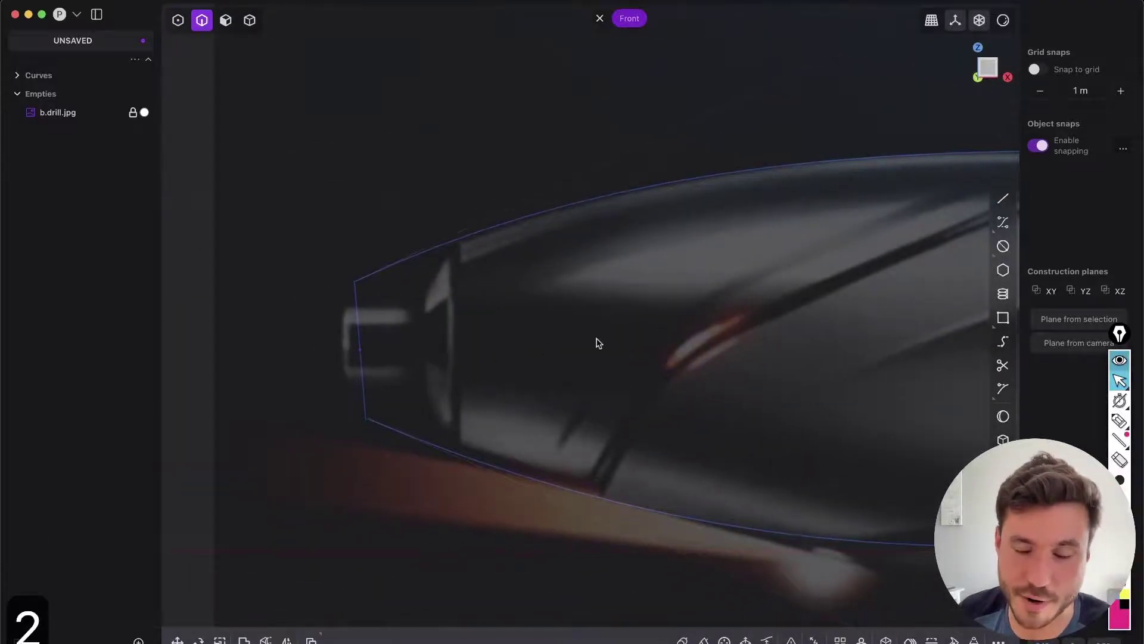
{"action": "scroll", "coordinate": [549, 349], "scroll_direction": "down", "scroll_amount": 5}
{"action": "middle_click_drag", "start_coordinate": [667, 304], "coordinate": [506, 253]}
{"action": "scroll", "coordinate": [504, 340], "scroll_direction": "down", "scroll_amount": 3}
{"action": "mouse_move", "coordinate": [502, 385]}
{"action": "middle_mouse_down"}
{"action": "mouse_move", "coordinate": [670, 337]}
{"action": "mouse_move", "coordinate": [610, 378]}
{"action": "mouse_move", "coordinate": [616, 435]}
{"action": "mouse_move", "coordinate": [648, 420]}
{"action": "mouse_move", "coordinate": [620, 444]}
{"action": "mouse_move", "coordinate": [549, 467]}
{"action": "mouse_move", "coordinate": [429, 460]}
{"action": "mouse_move", "coordinate": [415, 442]}
{"action": "mouse_move", "coordinate": [518, 394]}
{"action": "mouse_move", "coordinate": [396, 423]}
{"action": "mouse_move", "coordinate": [458, 437]}
{"action": "mouse_move", "coordinate": [521, 399]}
{"action": "mouse_move", "coordinate": [475, 399]}
{"action": "mouse_move", "coordinate": [436, 427]}
{"action": "mouse_move", "coordinate": [498, 422]}
{"action": "mouse_move", "coordinate": [520, 383]}
{"action": "mouse_move", "coordinate": [500, 364]}
{"action": "mouse_move", "coordinate": [432, 388]}
{"action": "middle_mouse_up"}
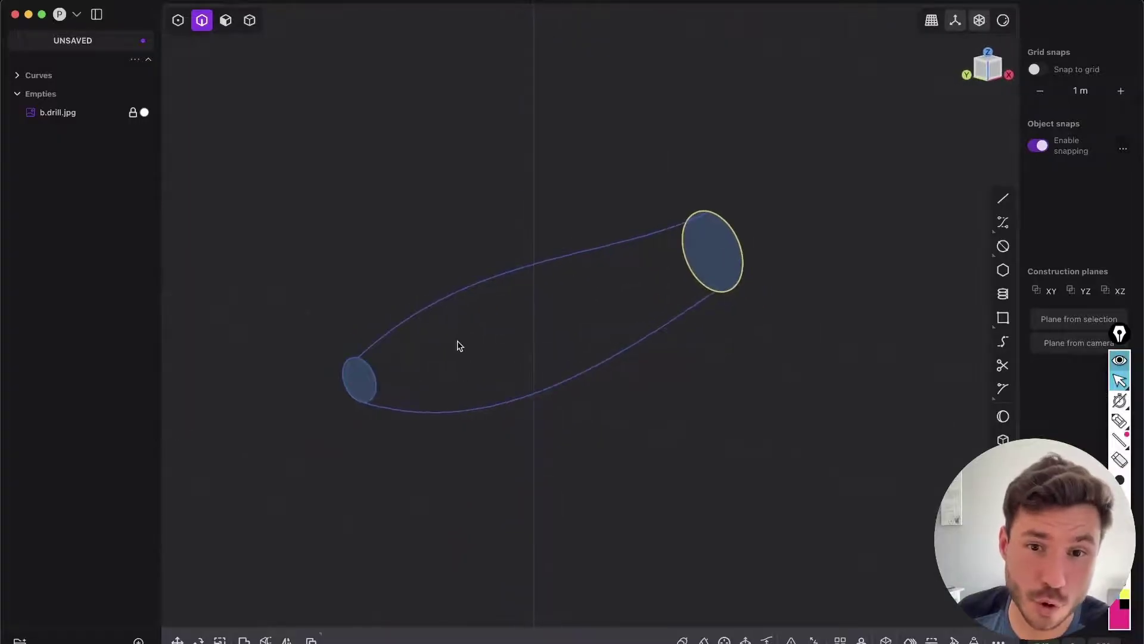
Try to loft between the two end circles, using the upper and lower outline curves as guides.
{"action": "key", "text": "2"}
{"action": "left_click", "coordinate": [374, 387]}
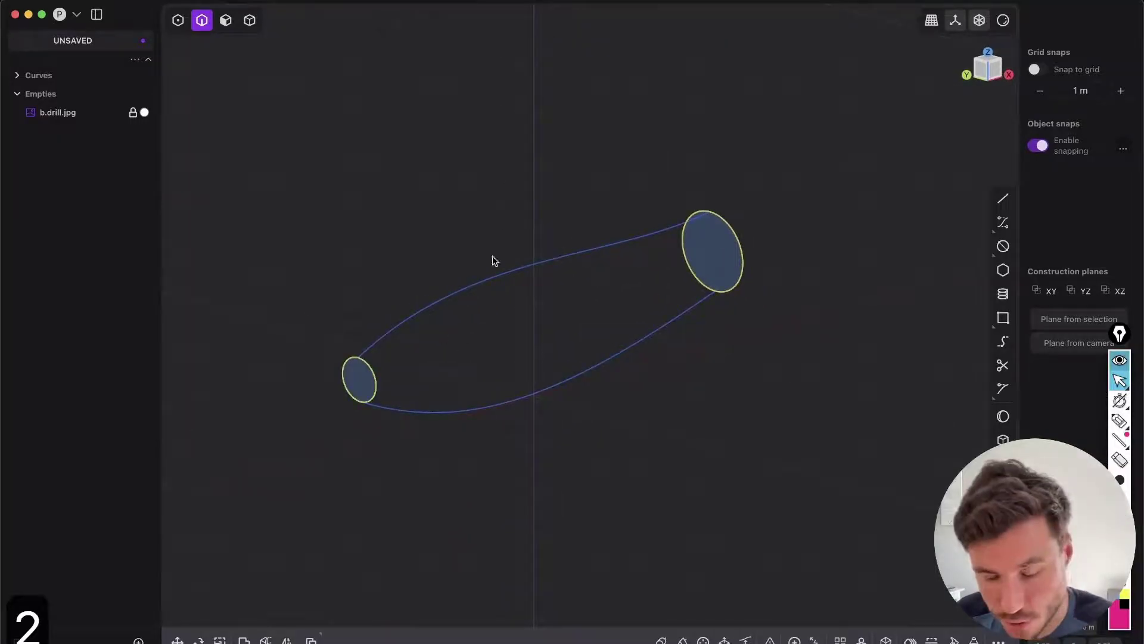
{"action": "key", "text": "l"}
{"action": "left_click", "coordinate": [516, 271]}
{"action": "left_click", "coordinate": [564, 402]}
{"action": "middle_click_drag", "start_coordinate": [695, 324], "coordinate": [740, 234]}
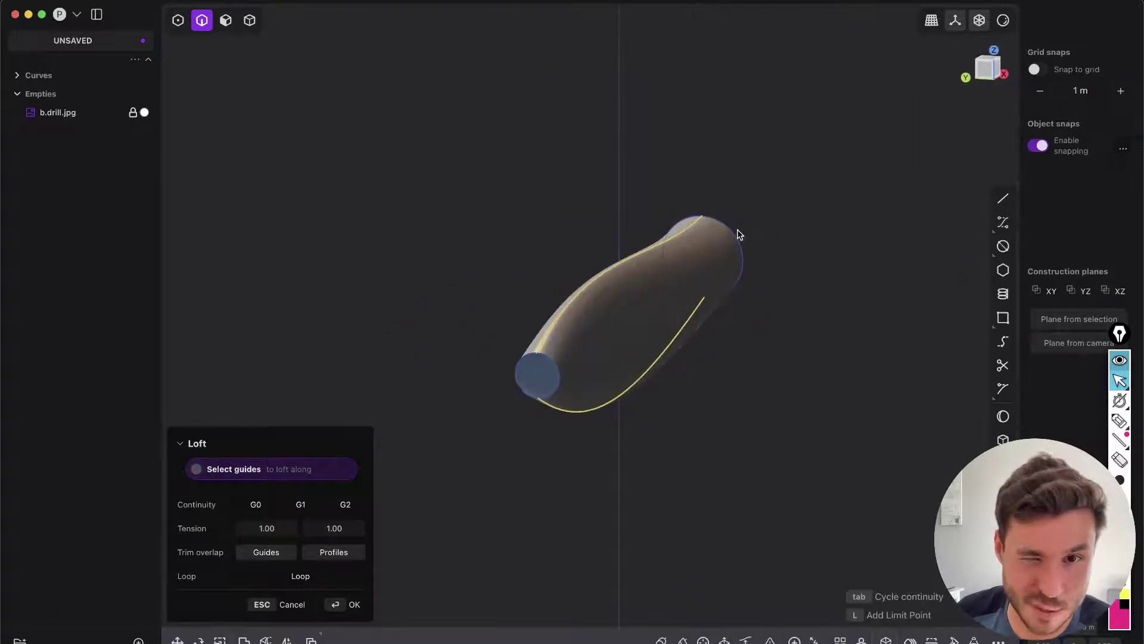
{"action": "middle_click_drag", "start_coordinate": [503, 362], "coordinate": [560, 373]}
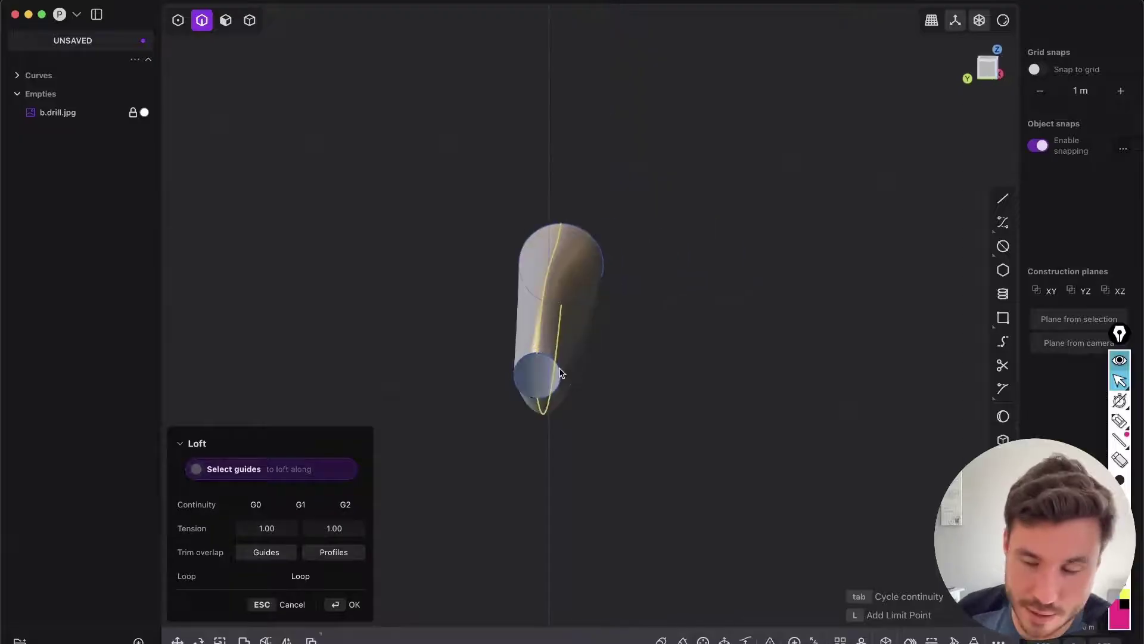
{"action": "middle_click_drag", "start_coordinate": [638, 332], "coordinate": [478, 368]}
{"action": "scroll", "coordinate": [507, 331], "scroll_direction": "down", "scroll_amount": 1}
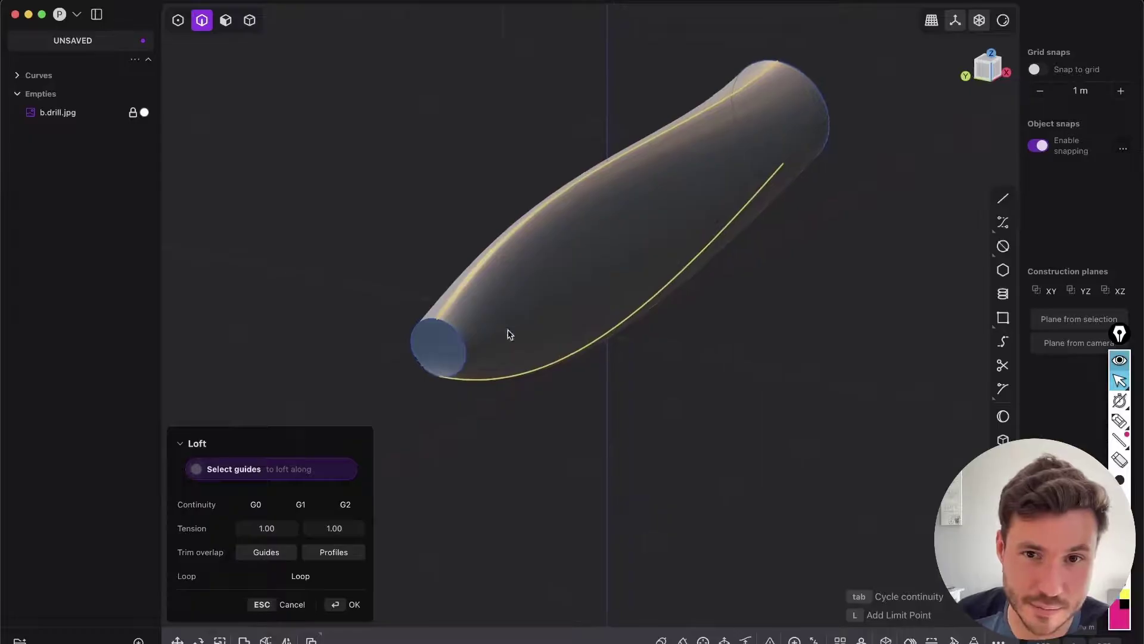
{"action": "middle_click_drag", "start_coordinate": [506, 329], "coordinate": [402, 425], "text": "shift"}
{"action": "key", "text": "Escape"}
Try to loft between the upper and lower outline curves with the Loop option enabled.
{"action": "middle_click_drag", "start_coordinate": [489, 372], "coordinate": [563, 397], "text": "shift"}
{"action": "key", "text": "2"}
{"action": "left_click", "coordinate": [564, 301]}
{"action": "left_click", "coordinate": [619, 436], "text": "shift"}
{"action": "key", "text": "l"}
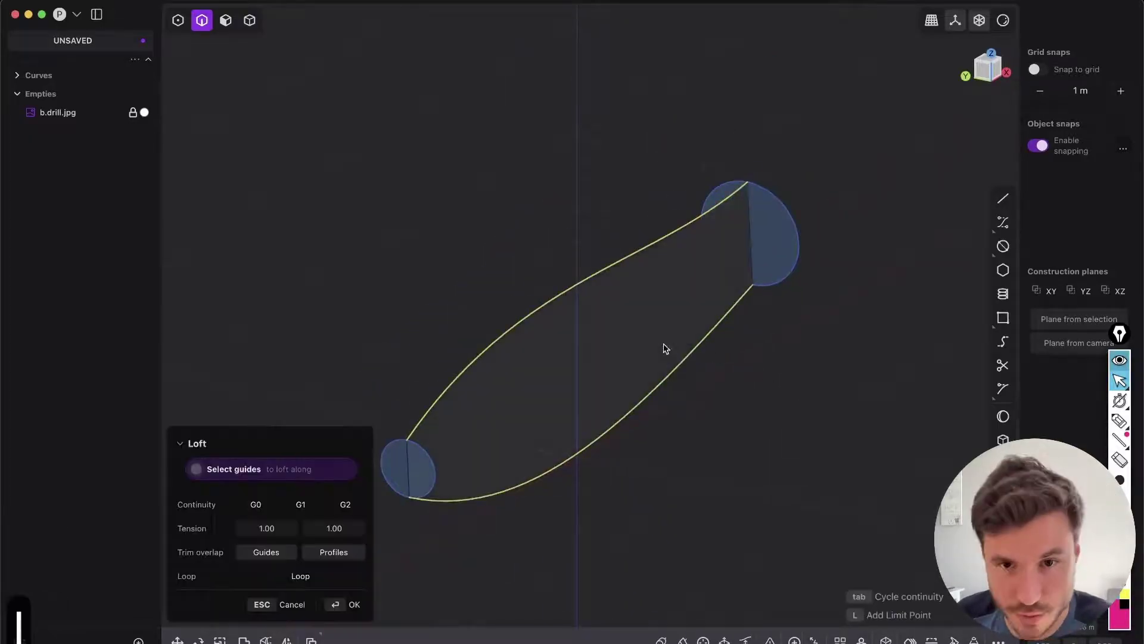
{"action": "middle_click_drag", "start_coordinate": [467, 415], "coordinate": [478, 405]}
{"action": "left_click", "coordinate": [308, 575]}
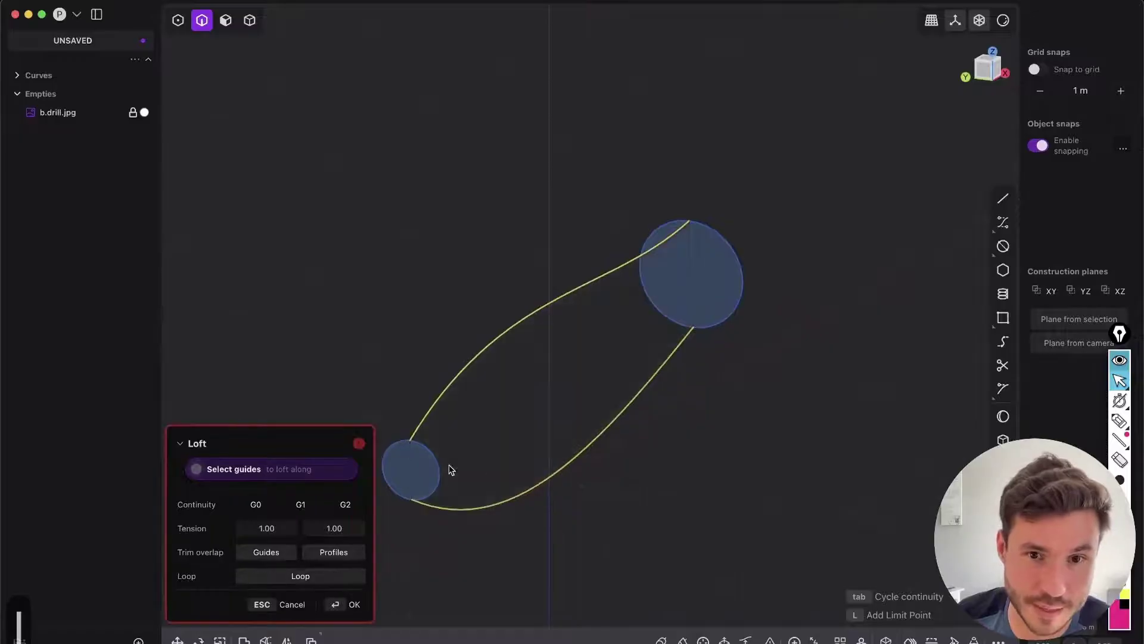
{"action": "middle_click_drag", "start_coordinate": [471, 465], "coordinate": [443, 385]}
{"action": "key", "text": "Escape"}
Mark the body's side contour from the nose circle to the rear circle with a temporary blue freehand annotation.
{"action": "mouse_move", "coordinate": [330, 475]}
{"action": "middle_mouse_down"}
{"action": "mouse_move", "coordinate": [447, 467]}
{"action": "mouse_move", "coordinate": [468, 441]}
{"action": "mouse_move", "coordinate": [383, 378]}
{"action": "mouse_move", "coordinate": [373, 439]}
{"action": "middle_mouse_up"}
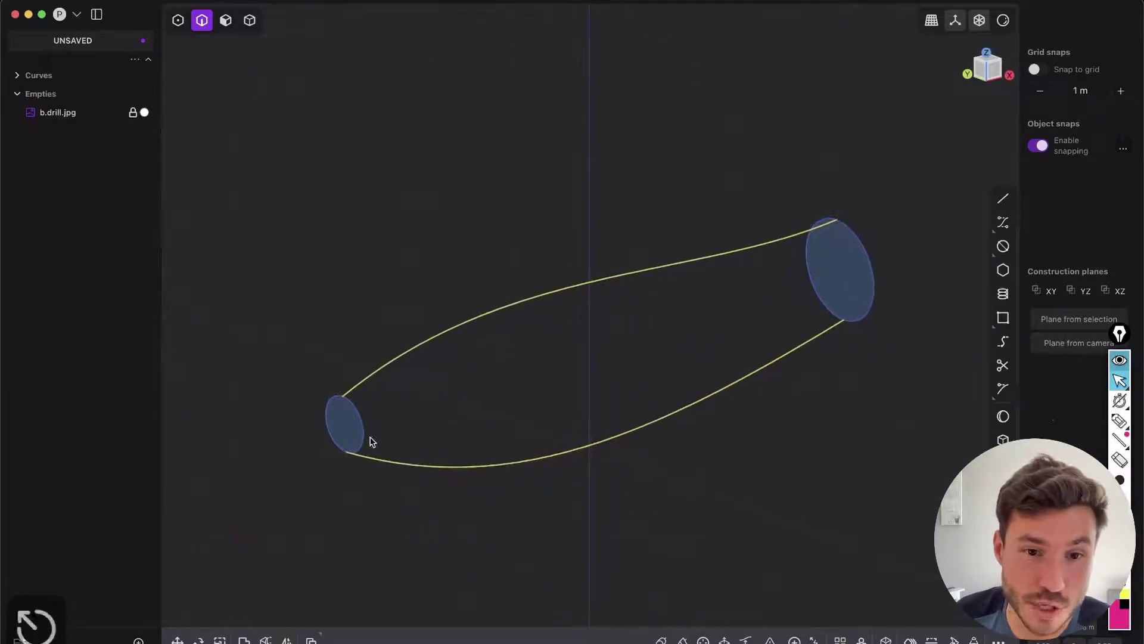
{"action": "left_click", "coordinate": [1118, 422]}
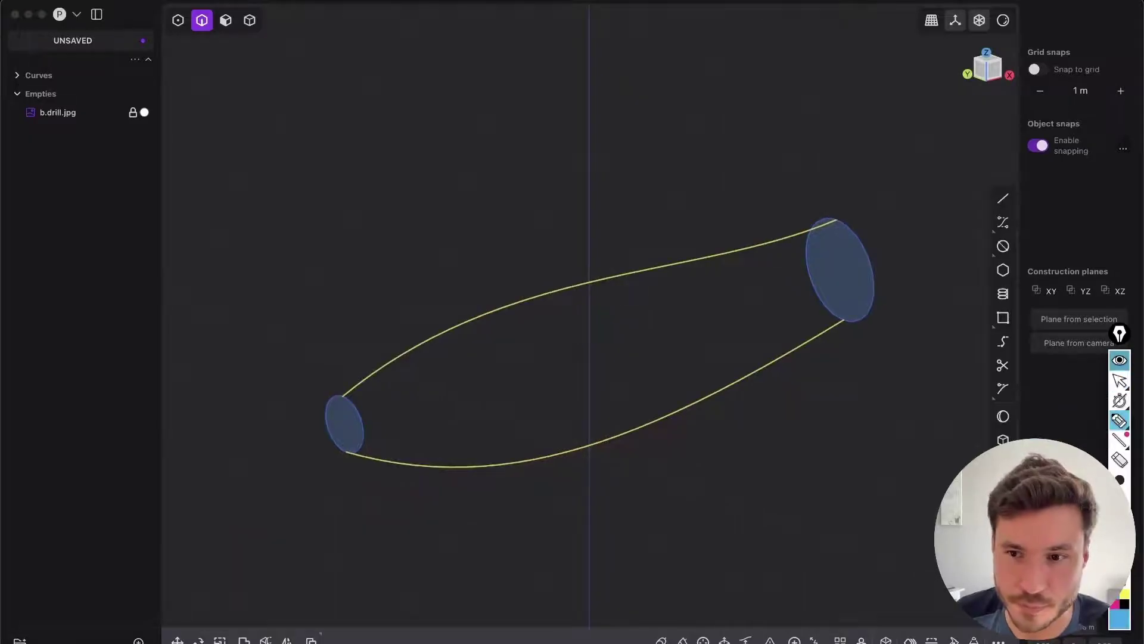
{"action": "mouse_move", "coordinate": [373, 432]}
{"action": "left_mouse_down"}
{"action": "mouse_move", "coordinate": [705, 366]}
{"action": "mouse_move", "coordinate": [867, 272]}
{"action": "left_mouse_up"}
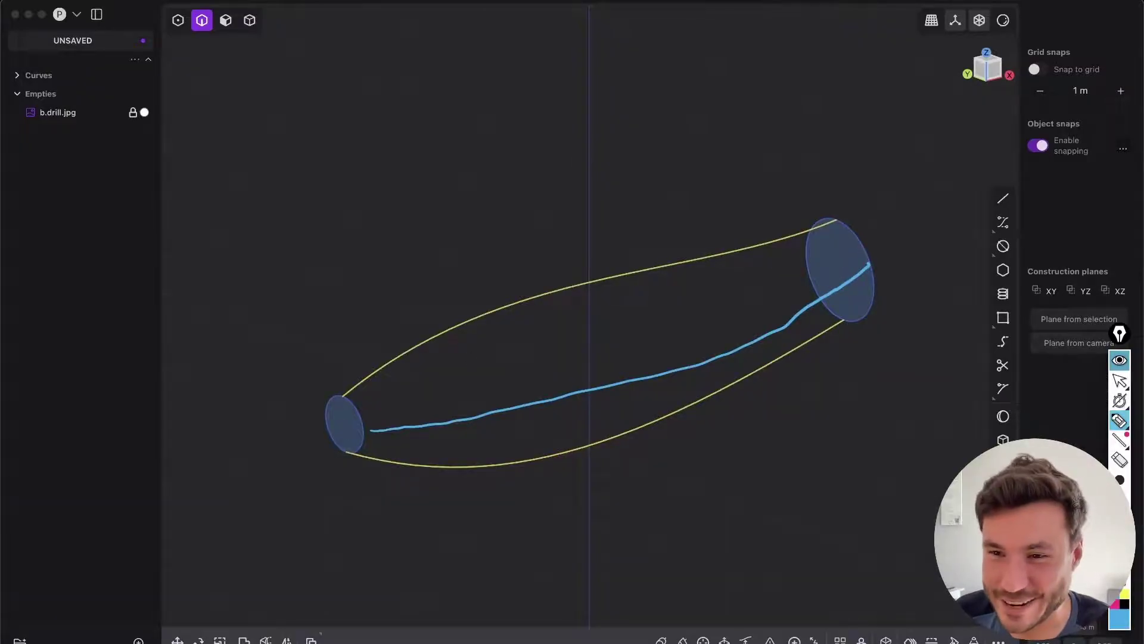
{"action": "left_click", "coordinate": [1120, 380]}
Examine the outline curves and end circles against the drill reference from 3D and front views.
{"action": "mouse_move", "coordinate": [852, 334]}
{"action": "middle_mouse_down"}
{"action": "mouse_move", "coordinate": [815, 289]}
{"action": "mouse_move", "coordinate": [753, 412]}
{"action": "middle_mouse_up"}
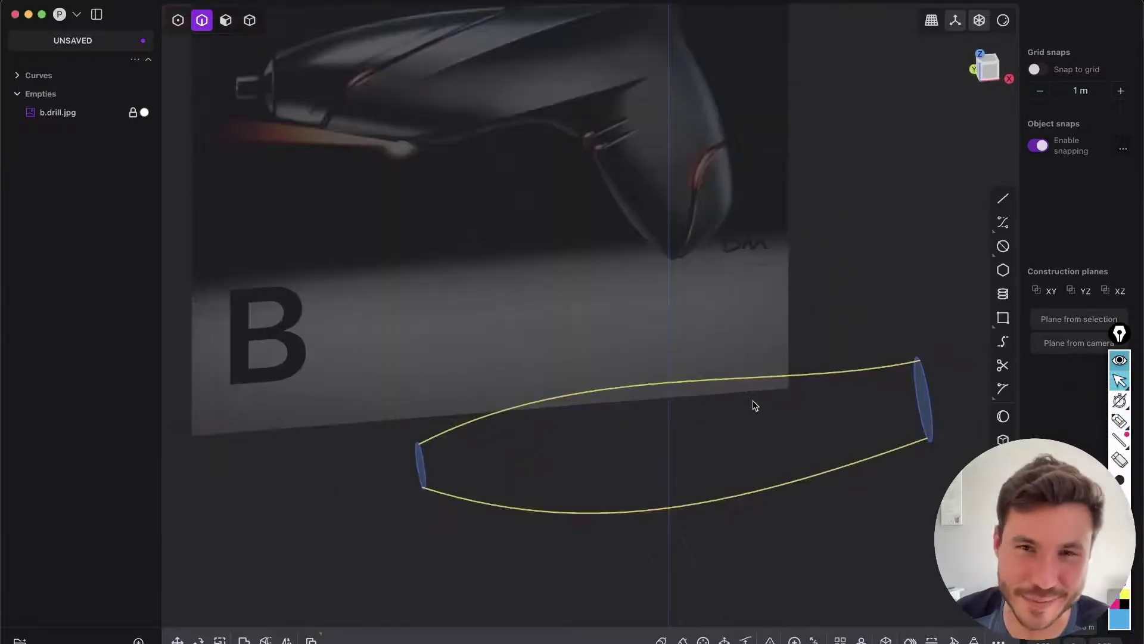
{"action": "middle_click_drag", "start_coordinate": [905, 411], "coordinate": [877, 401]}
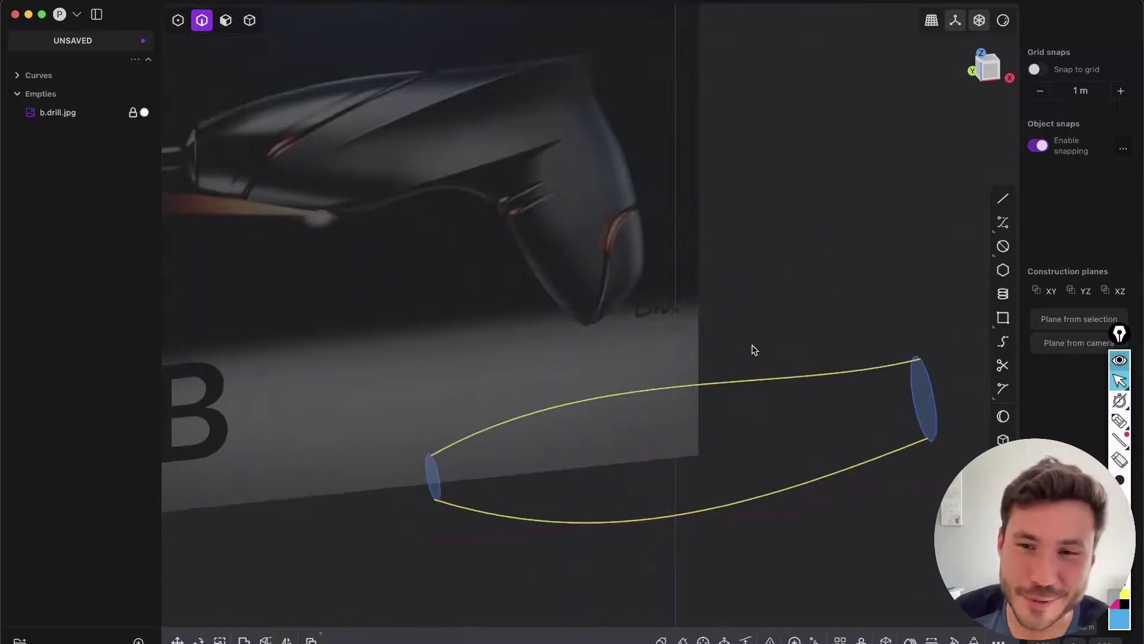
{"action": "middle_click_drag", "start_coordinate": [752, 350], "coordinate": [622, 320], "text": "shift"}
{"action": "left_click", "coordinate": [988, 80]}
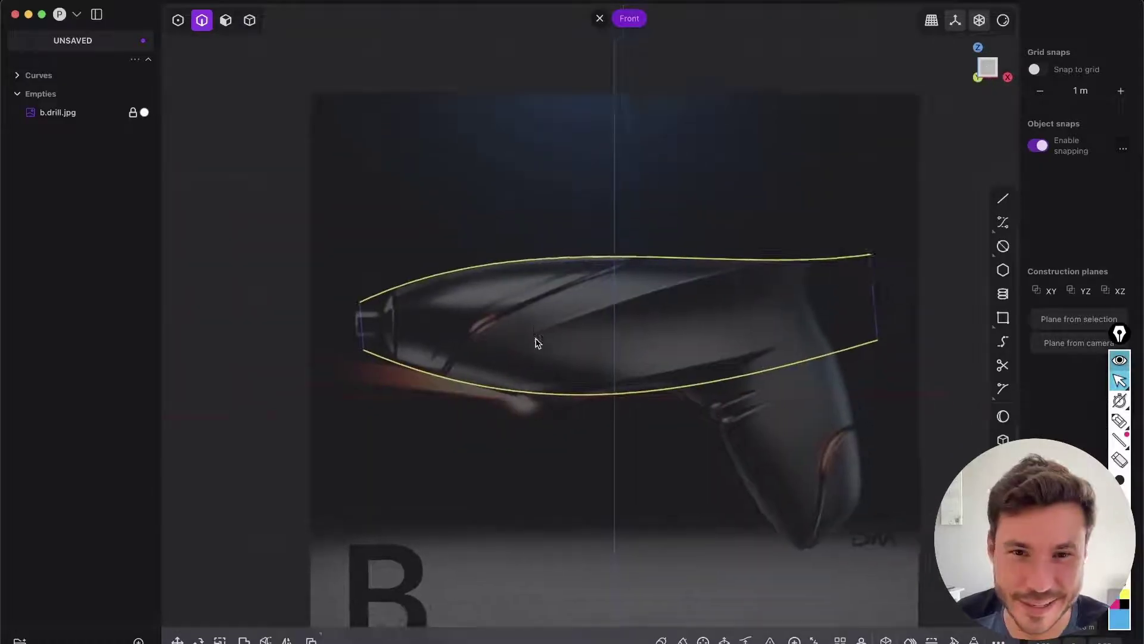
{"action": "scroll", "coordinate": [499, 379], "scroll_direction": "up", "scroll_amount": 3}
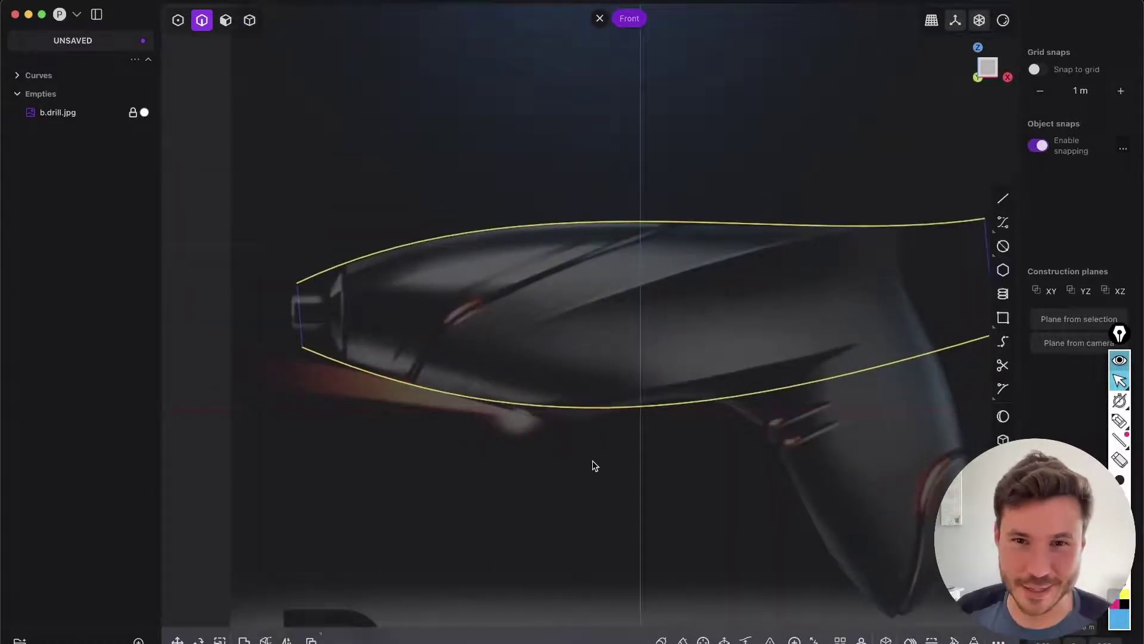
{"action": "middle_click_drag", "start_coordinate": [630, 337], "coordinate": [495, 424], "text": "shift"}
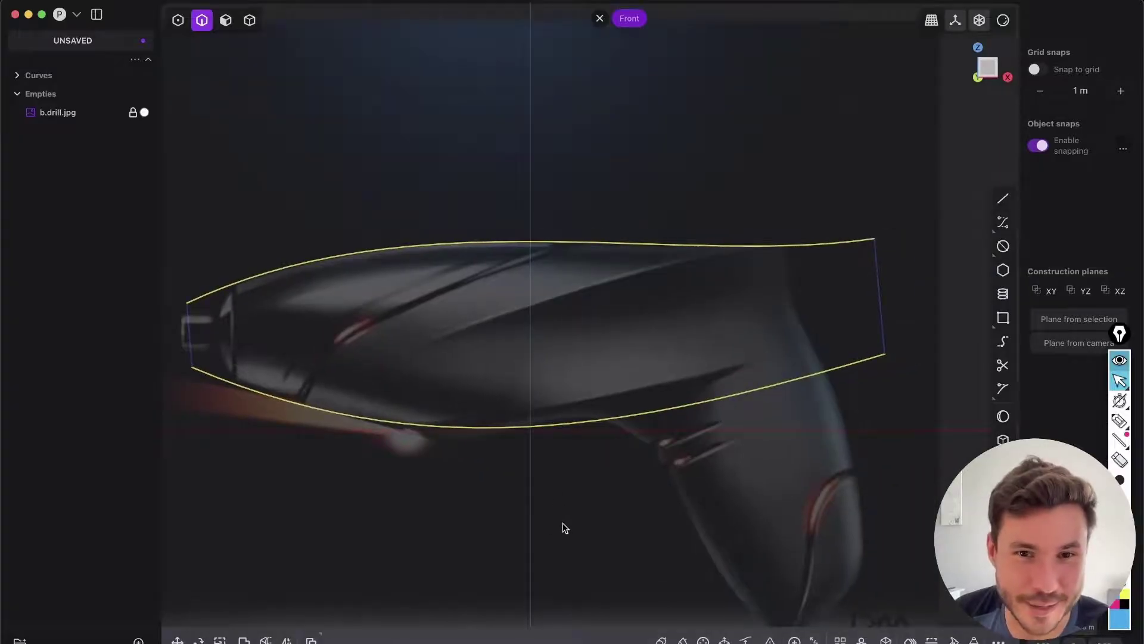
Draw a control-point curve in the top view from the nose circle's side to the rear circle's side, bowing well outward through two control points.
{"action": "middle_click_drag", "start_coordinate": [320, 369], "coordinate": [373, 416], "text": "shift"}
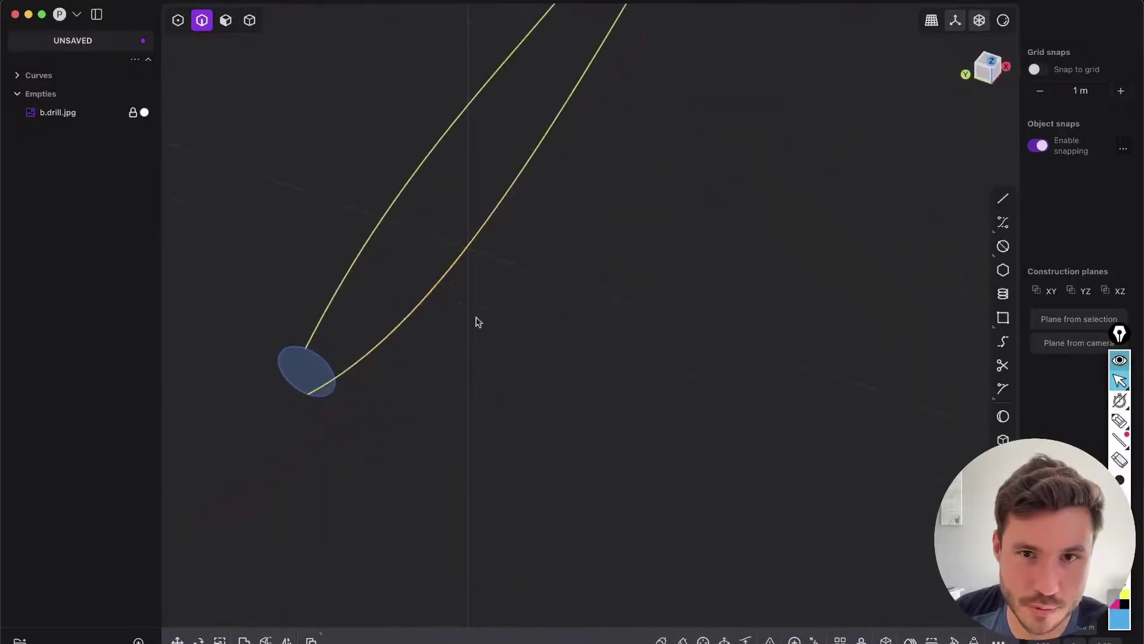
{"action": "left_click", "coordinate": [987, 62]}
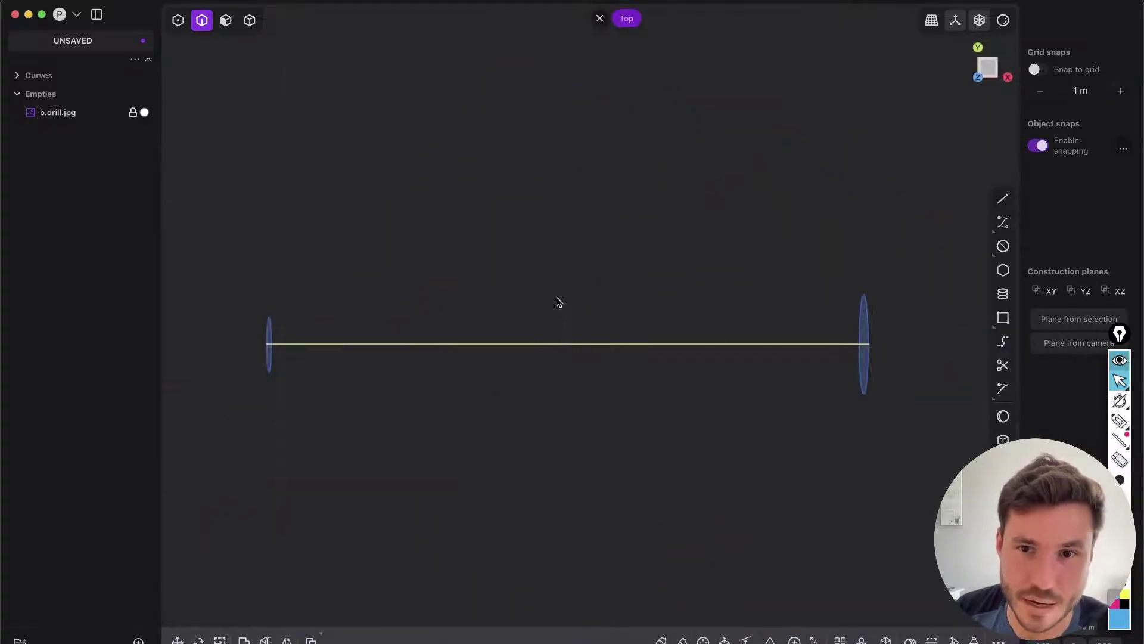
{"action": "left_click", "coordinate": [1003, 222]}
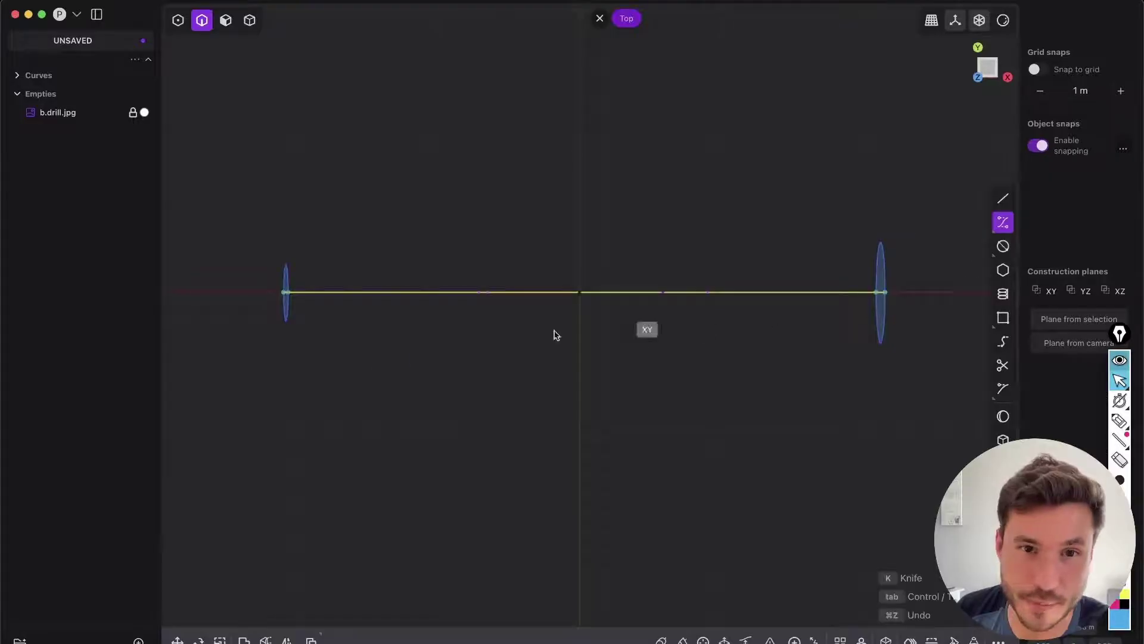
{"action": "left_click", "coordinate": [286, 325]}
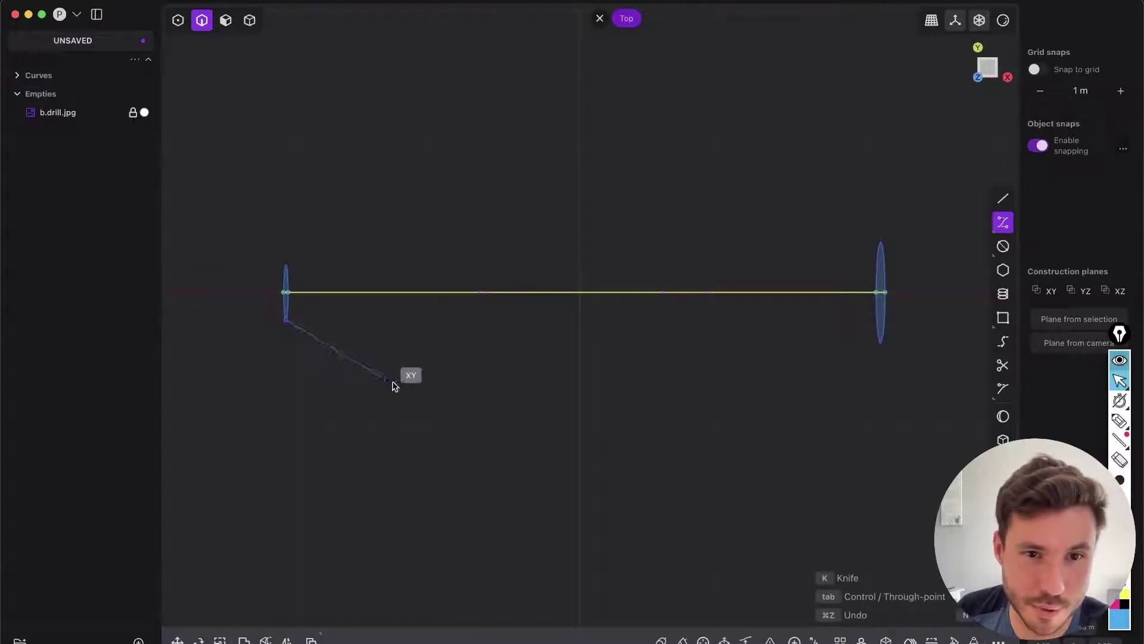
{"action": "left_click", "coordinate": [437, 387]}
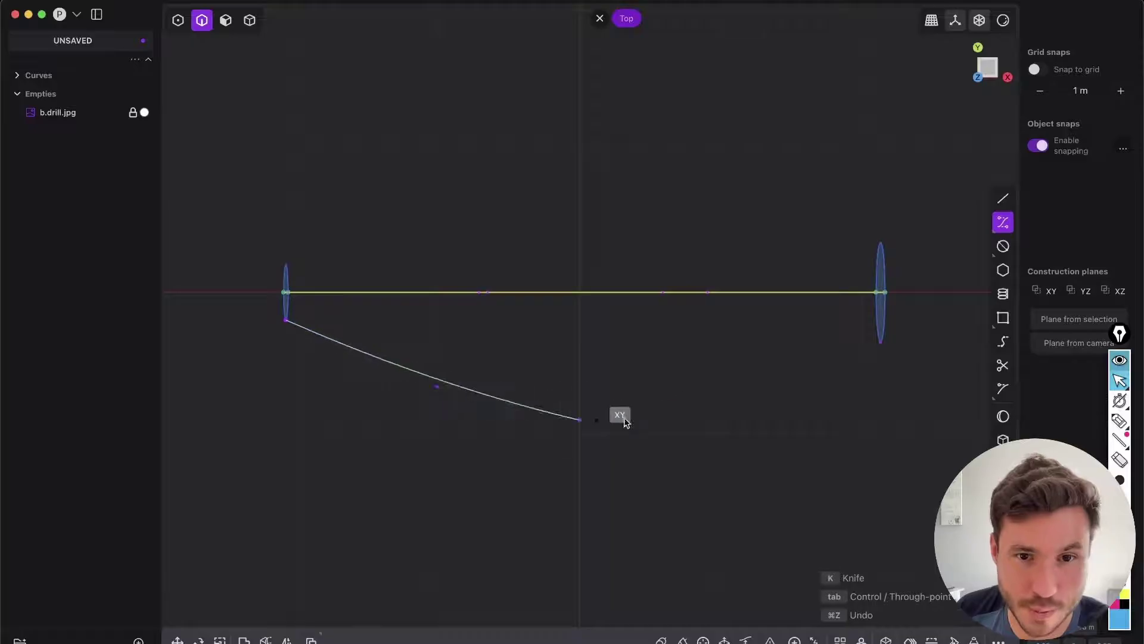
{"action": "left_click", "coordinate": [706, 398]}
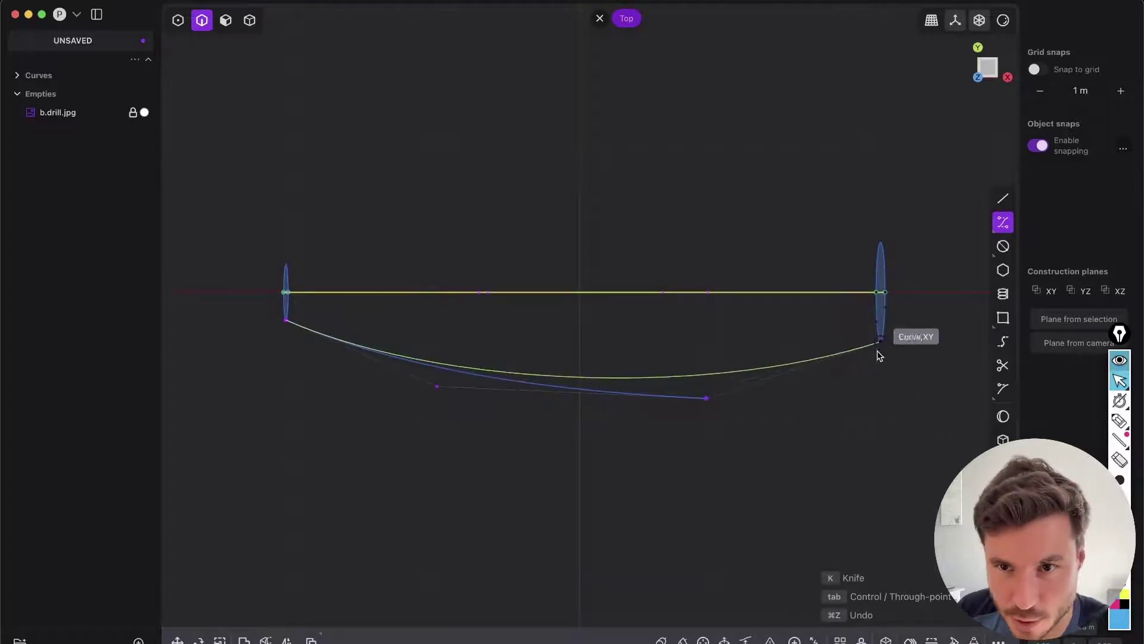
{"action": "key", "text": "super+z"}
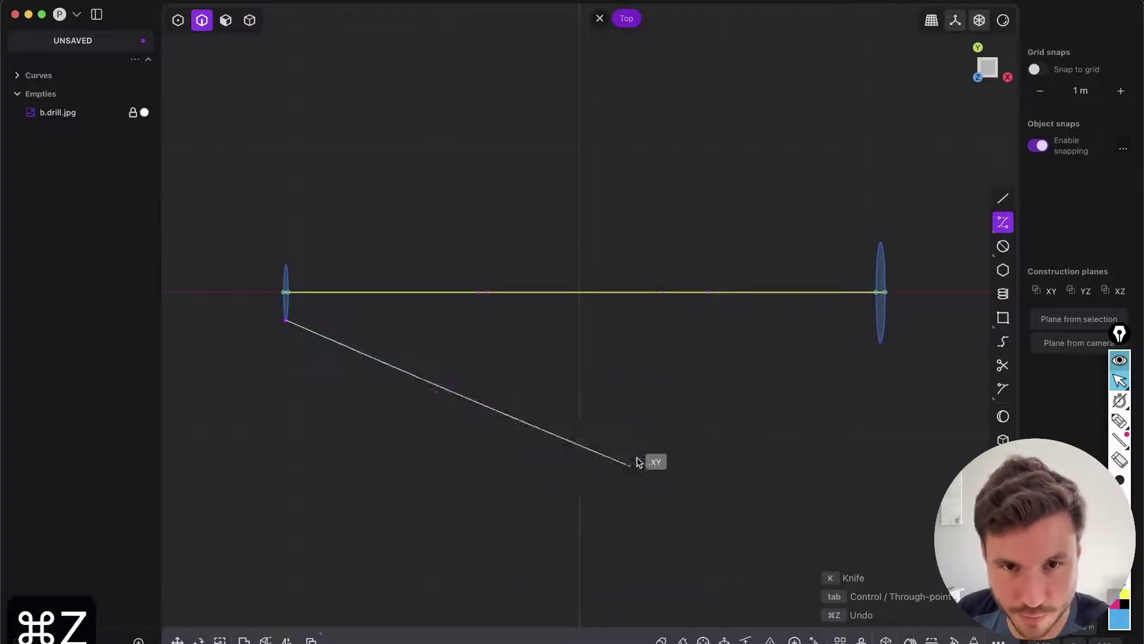
{"action": "key", "text": "super+z"}
{"action": "left_click", "coordinate": [463, 581]}
{"action": "left_click", "coordinate": [674, 581]}
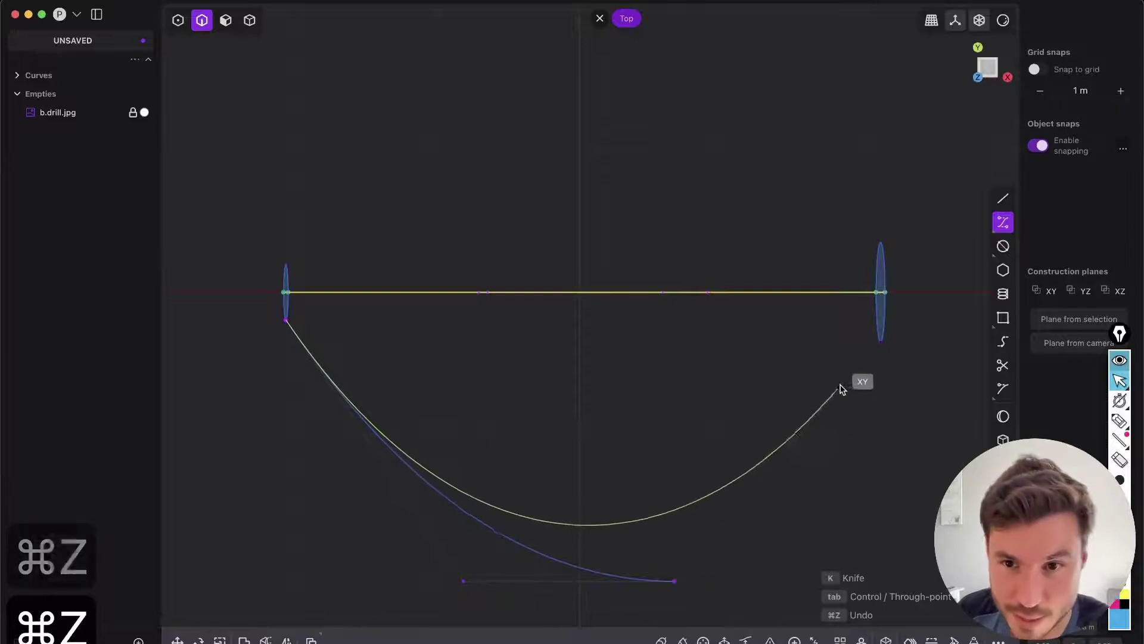
{"action": "left_click", "coordinate": [881, 349]}
Check how the new side curve's ends meet the nose and rear circles in the 3D and top views.
{"action": "key", "text": "super+1"}
{"action": "middle_click_drag", "start_coordinate": [892, 335], "coordinate": [567, 409]}
{"action": "left_click", "coordinate": [994, 80]}
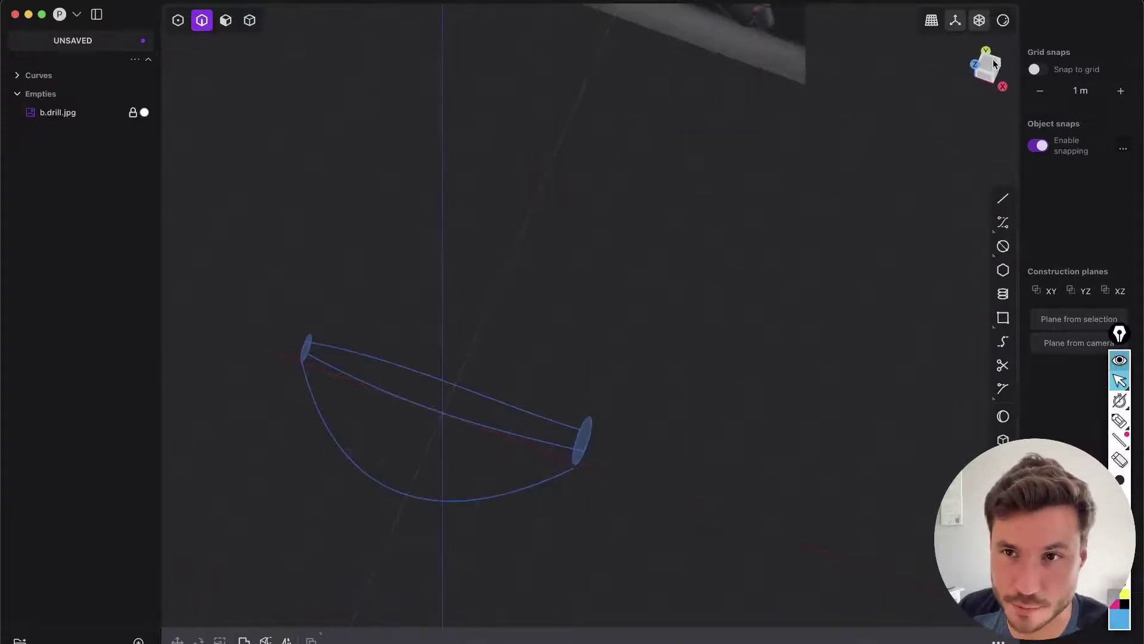
{"action": "left_click", "coordinate": [992, 59]}
{"action": "scroll", "coordinate": [686, 477], "scroll_direction": "up", "scroll_amount": 5}
{"action": "key", "text": "1"}
{"action": "scroll", "coordinate": [656, 465], "scroll_direction": "down", "scroll_amount": 2}
{"action": "scroll", "coordinate": [630, 434], "scroll_direction": "up", "scroll_amount": 1}
{"action": "key", "text": "2"}
{"action": "scroll", "coordinate": [733, 286], "scroll_direction": "down", "scroll_amount": 3}
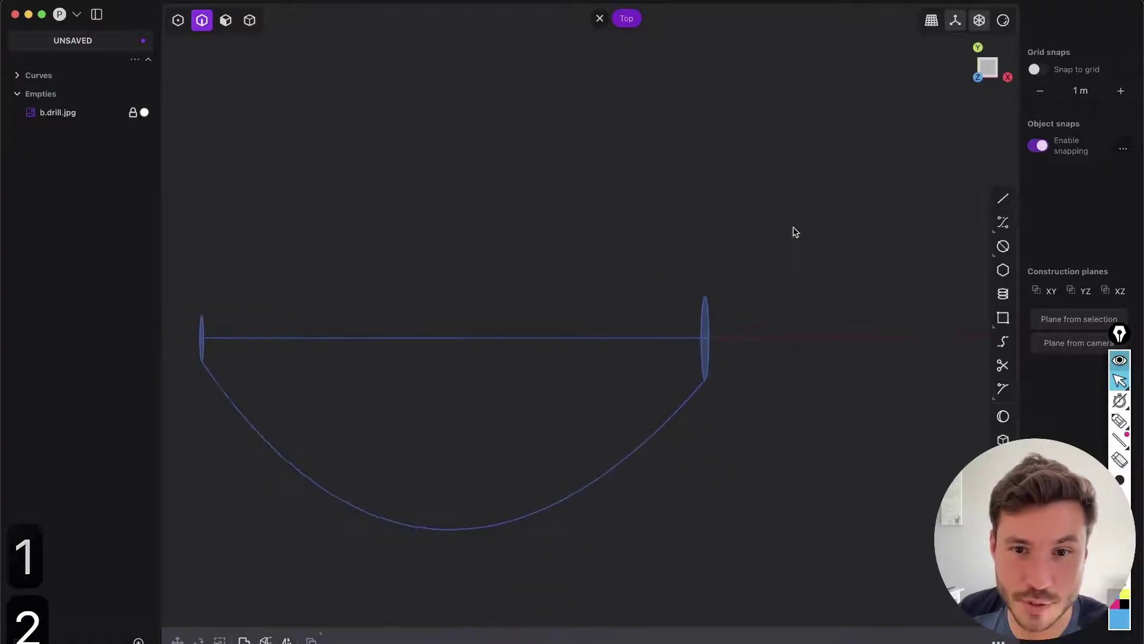
{"action": "scroll", "coordinate": [703, 393], "scroll_direction": "up", "scroll_amount": 5}
{"action": "middle_click_drag", "start_coordinate": [621, 552], "coordinate": [869, 153]}
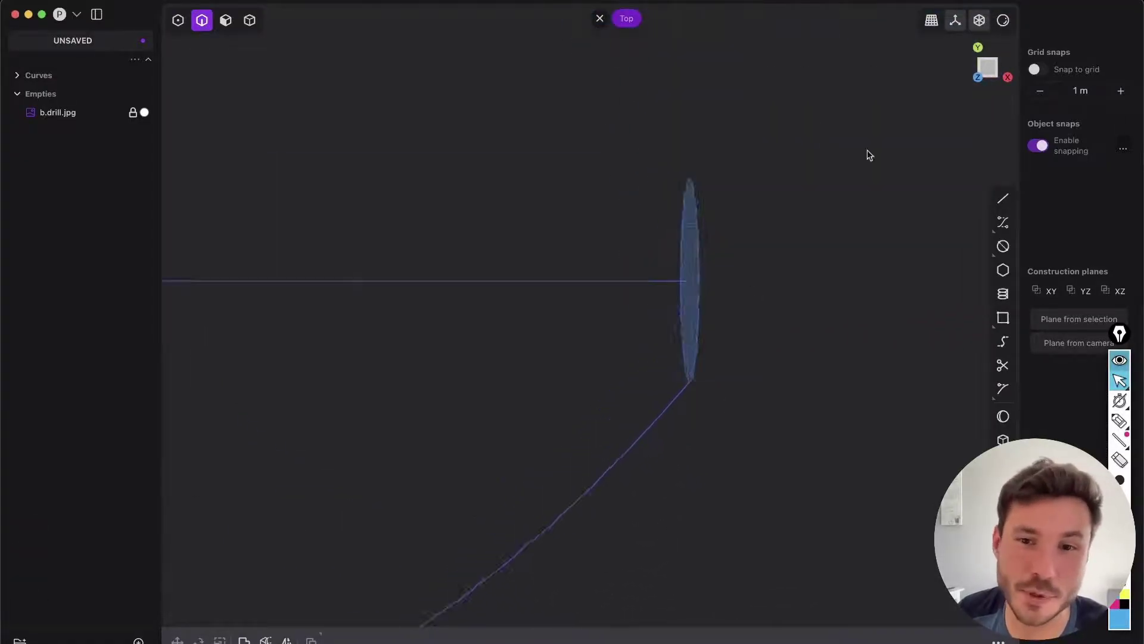
Snap the side curve's rear and nose endpoints onto the side points of the two end circles.
{"action": "scroll", "coordinate": [656, 401], "scroll_direction": "down", "scroll_amount": 5}
{"action": "middle_click_drag", "start_coordinate": [656, 401], "coordinate": [678, 379]}
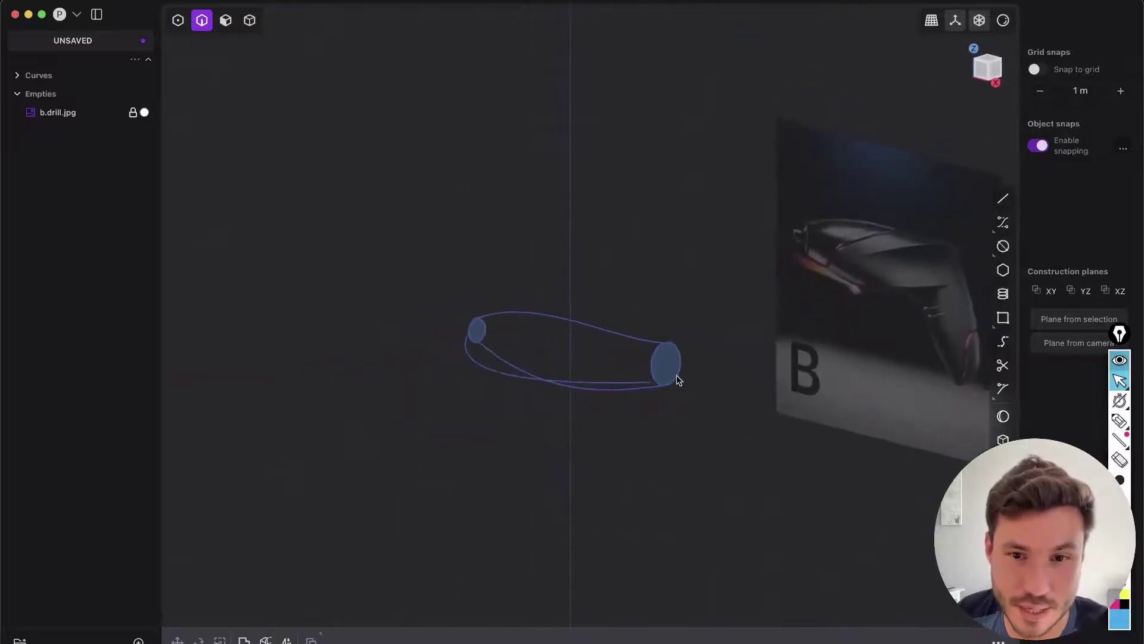
{"action": "scroll", "coordinate": [677, 379], "scroll_direction": "up", "scroll_amount": 5}
{"action": "key", "text": "1"}
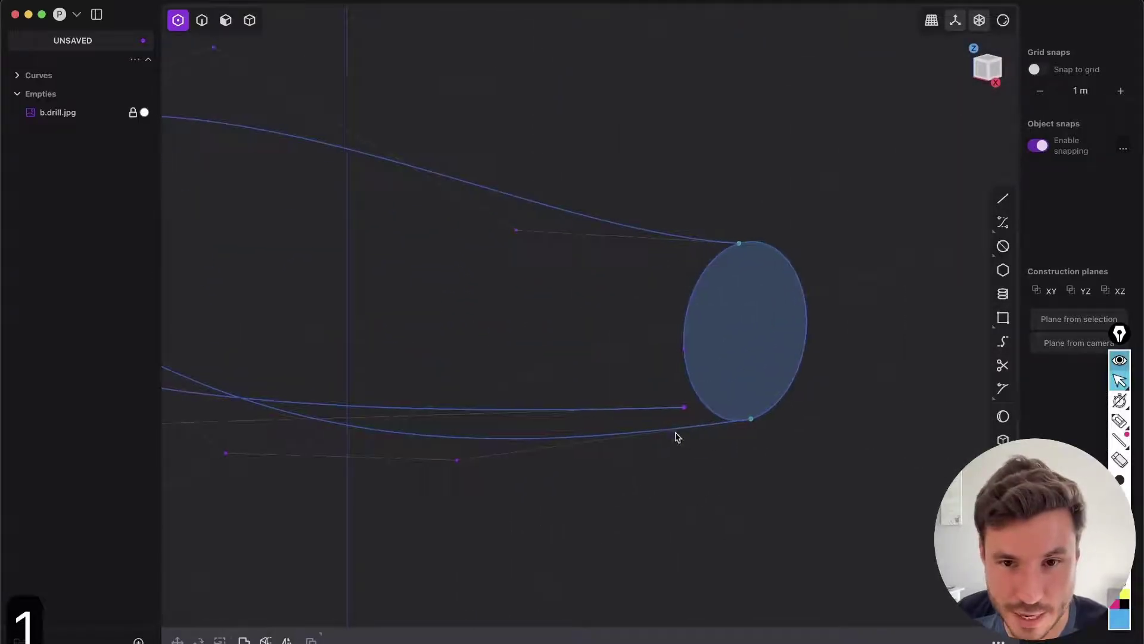
{"action": "middle_click_drag", "start_coordinate": [674, 439], "coordinate": [693, 442], "text": "shift"}
{"action": "left_click_drag", "start_coordinate": [704, 419], "coordinate": [706, 356]}
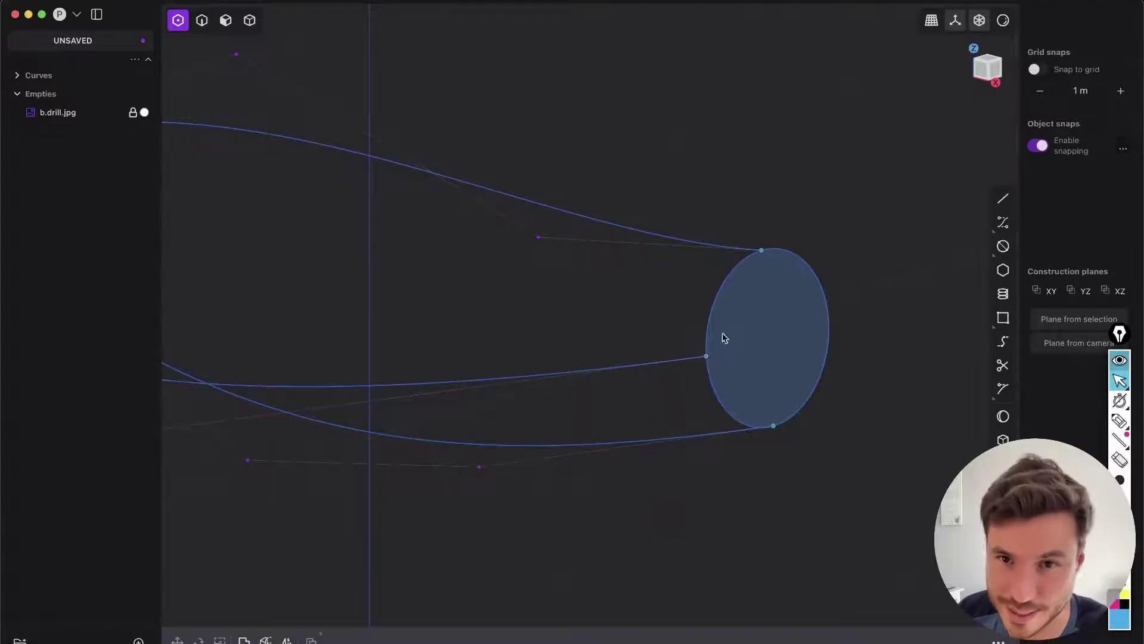
{"action": "scroll", "coordinate": [603, 355], "scroll_direction": "down", "scroll_amount": 5}
{"action": "middle_click_drag", "start_coordinate": [641, 376], "coordinate": [900, 392], "text": "shift"}
{"action": "scroll", "coordinate": [573, 280], "scroll_direction": "up", "scroll_amount": 4}
{"action": "middle_click_drag", "start_coordinate": [575, 292], "coordinate": [947, 221]}
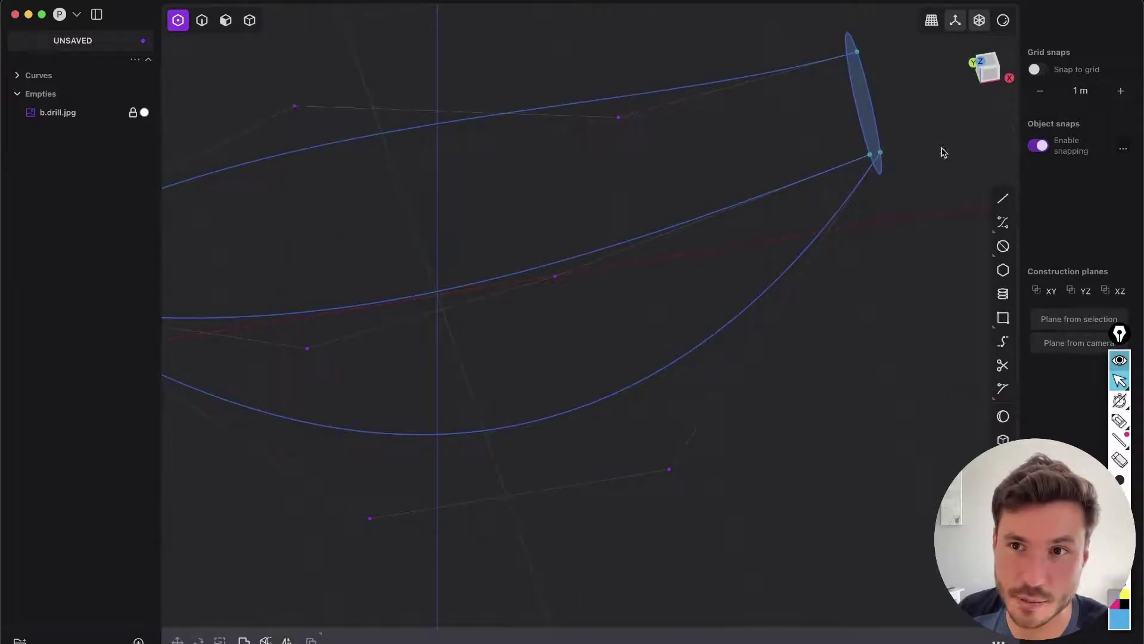
Flatten the side curve in the top view by moving both control points closer to the centreline, leaving it fuller toward the nose.
{"action": "left_click", "coordinate": [986, 61]}
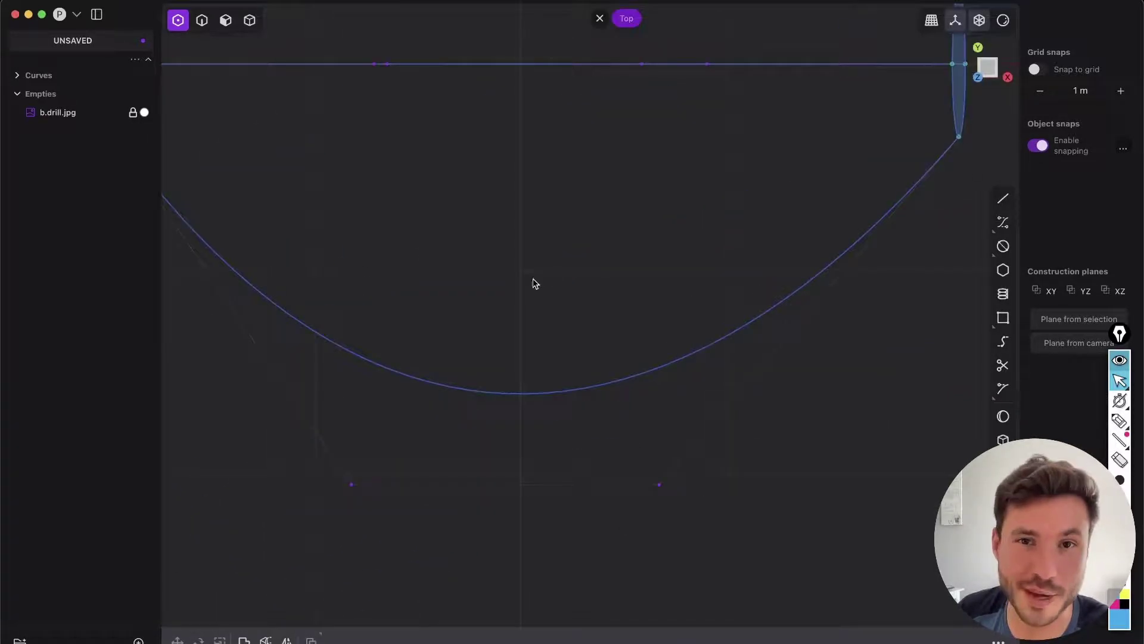
{"action": "scroll", "coordinate": [666, 395], "scroll_direction": "down", "scroll_amount": 3}
{"action": "middle_click_drag", "start_coordinate": [655, 398], "coordinate": [714, 480], "text": "shift"}
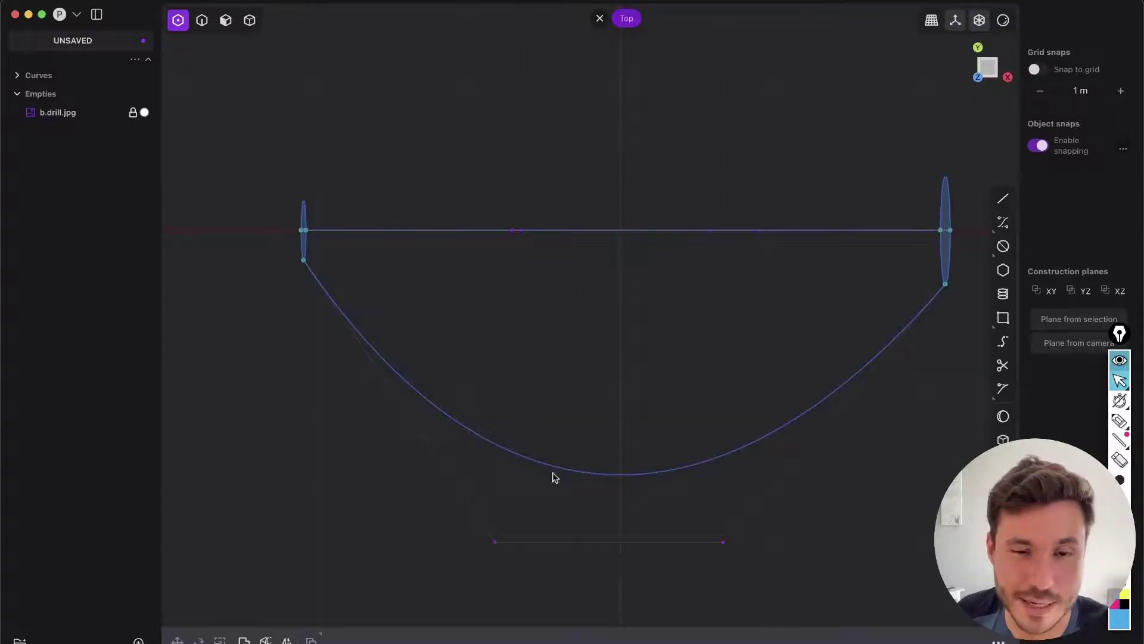
{"action": "left_click_drag", "start_coordinate": [498, 543], "coordinate": [464, 368]}
{"action": "left_click_drag", "start_coordinate": [723, 541], "coordinate": [660, 342]}
{"action": "left_click_drag", "start_coordinate": [465, 369], "coordinate": [445, 387]}
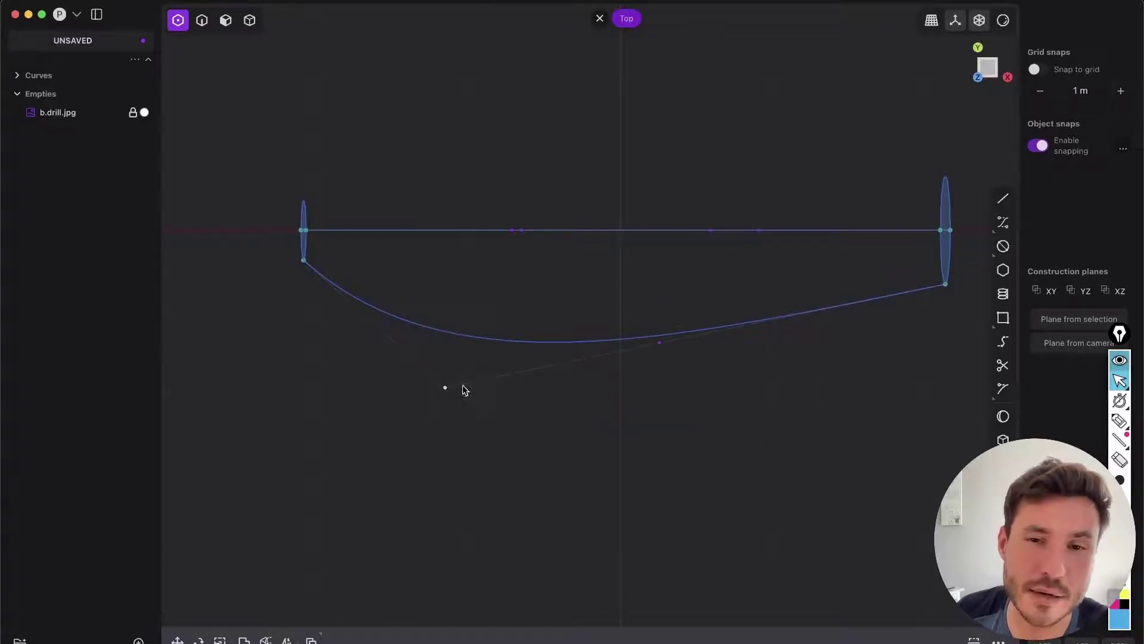
Compare the reshaped side curve and the upper and lower outline curves with the drill reference from front and top angles.
{"action": "middle_click_drag", "start_coordinate": [562, 399], "coordinate": [522, 355]}
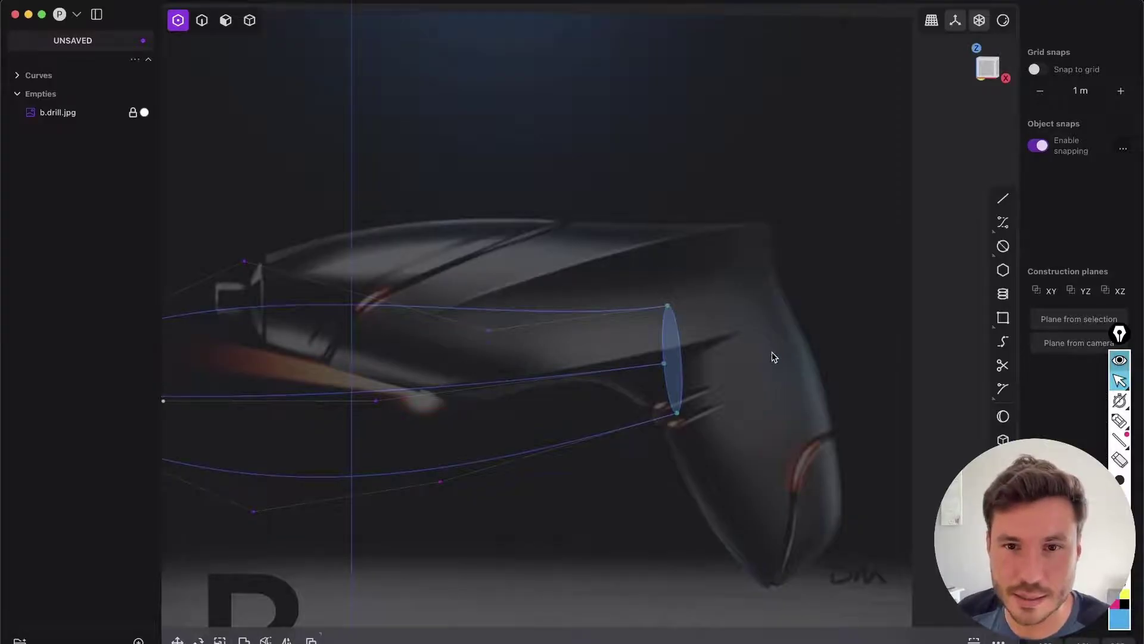
{"action": "middle_click_drag", "start_coordinate": [773, 357], "coordinate": [855, 362], "text": "shift"}
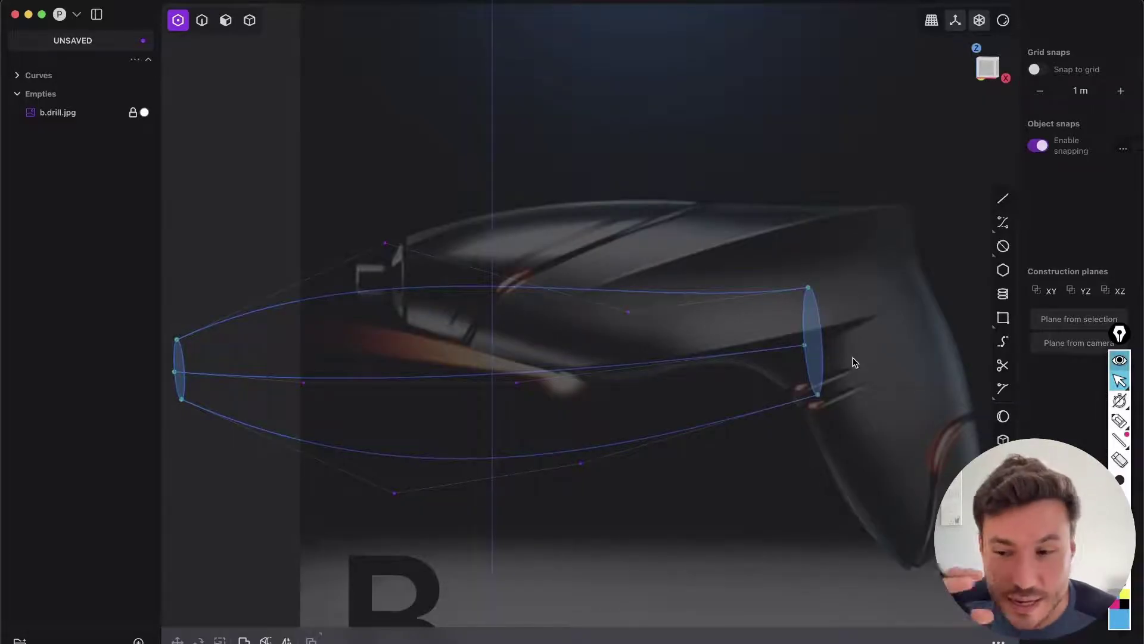
{"action": "middle_click_drag", "start_coordinate": [813, 337], "coordinate": [865, 392]}
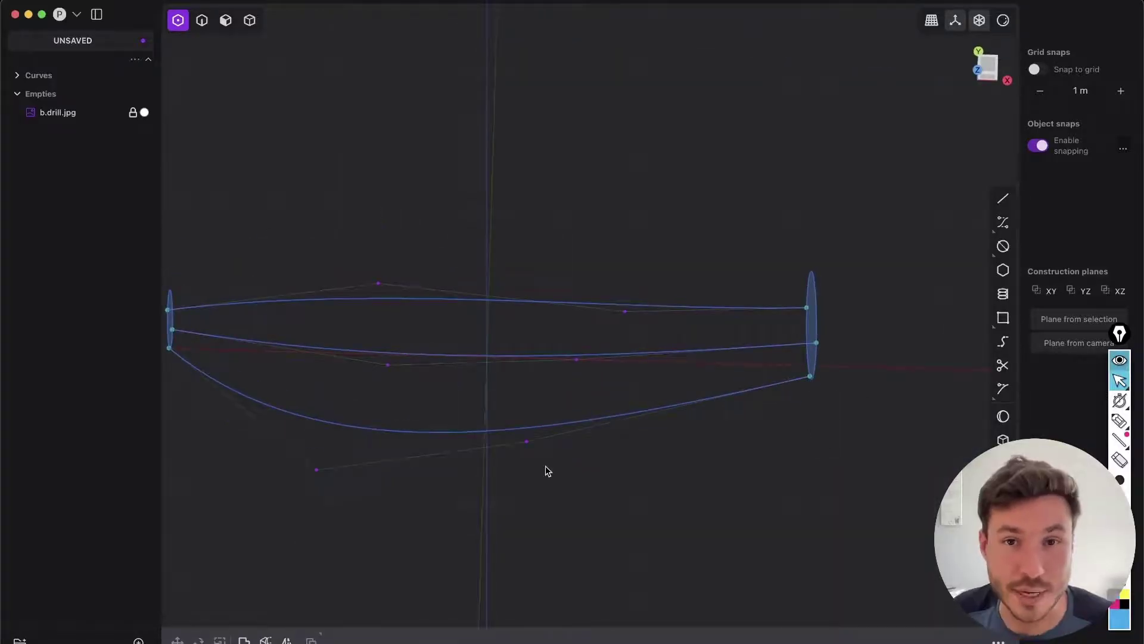
{"action": "middle_click_drag", "start_coordinate": [614, 298], "coordinate": [702, 248], "text": "shift"}
{"action": "scroll", "coordinate": [703, 248], "scroll_direction": "down", "scroll_amount": 5}
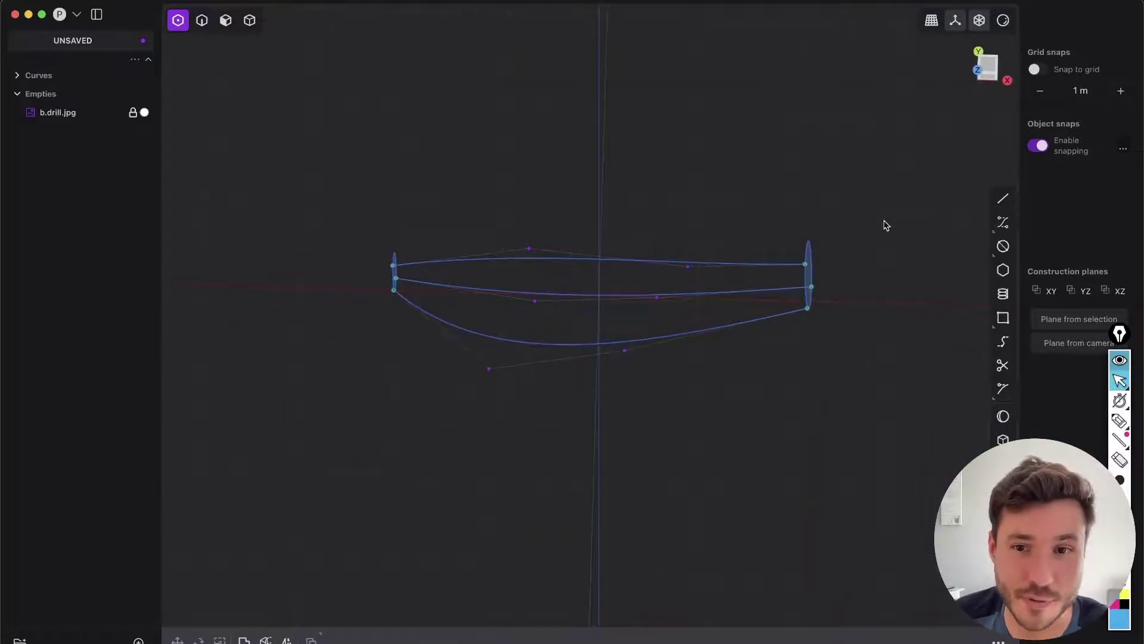
{"action": "left_click", "coordinate": [982, 72]}
{"action": "scroll", "coordinate": [692, 224], "scroll_direction": "up", "scroll_amount": 5}
{"action": "middle_click_drag", "start_coordinate": [495, 419], "coordinate": [618, 288], "text": "shift"}
{"action": "scroll", "coordinate": [618, 288], "scroll_direction": "down", "scroll_amount": 3}
{"action": "key", "text": "2"}
{"action": "middle_click_drag", "start_coordinate": [834, 181], "coordinate": [613, 276]}
{"action": "middle_click_drag", "start_coordinate": [547, 317], "coordinate": [853, 271]}
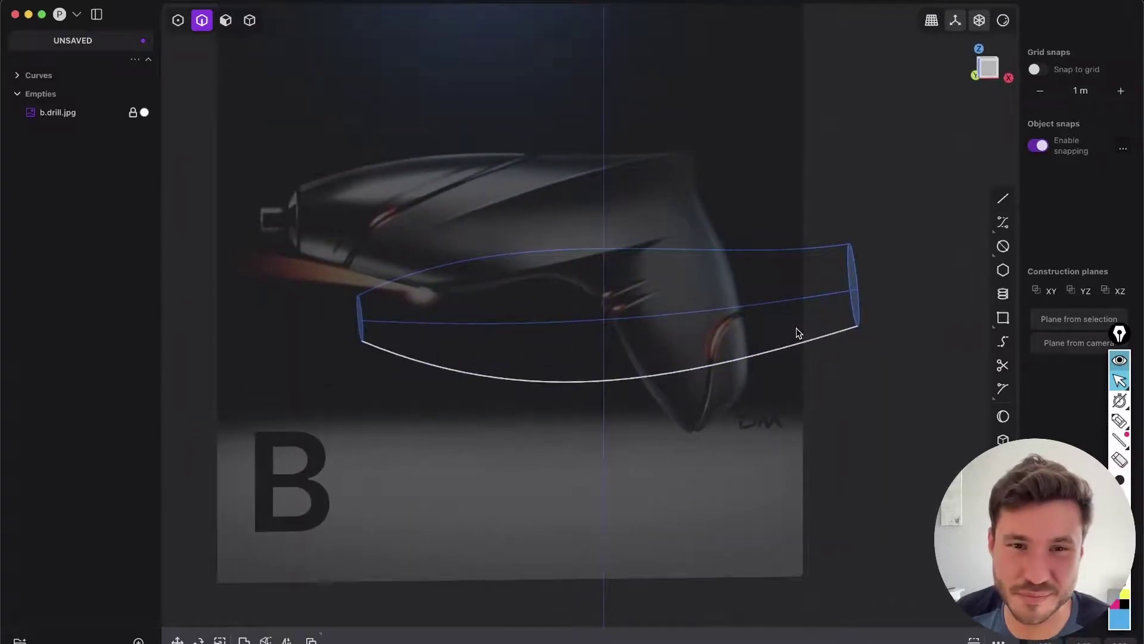
Examine how the three guide curves connect the nose and rear circles from oblique 3D angles.
{"action": "middle_click_drag", "start_coordinate": [375, 322], "coordinate": [491, 294]}
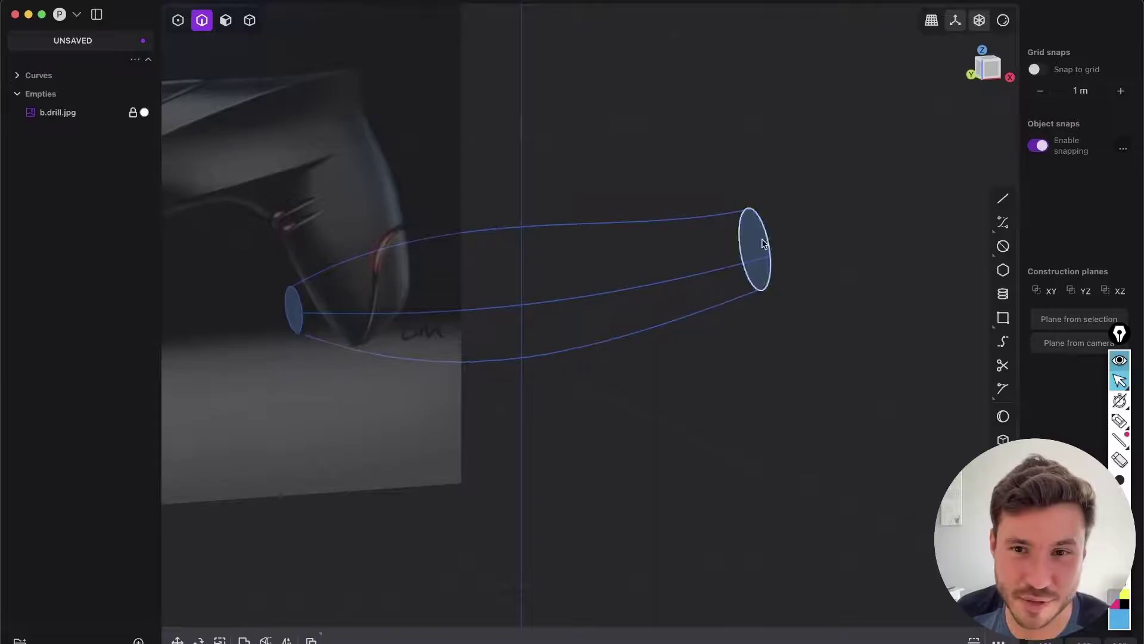
{"action": "middle_click_drag", "start_coordinate": [763, 243], "coordinate": [700, 315]}
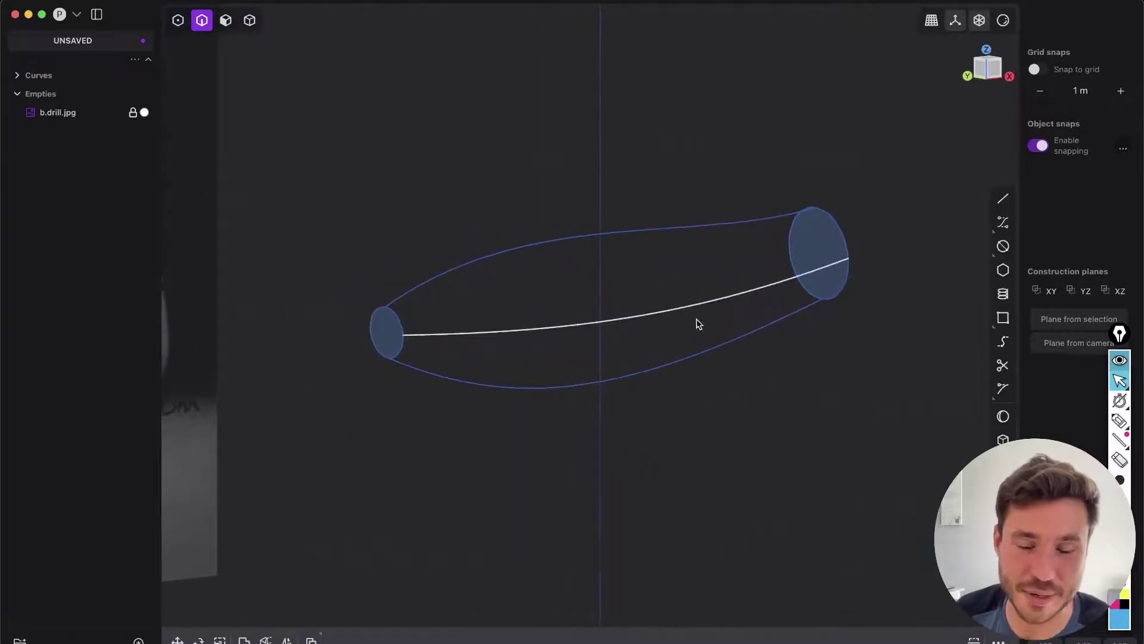
{"action": "middle_click_drag", "start_coordinate": [452, 352], "coordinate": [384, 227]}
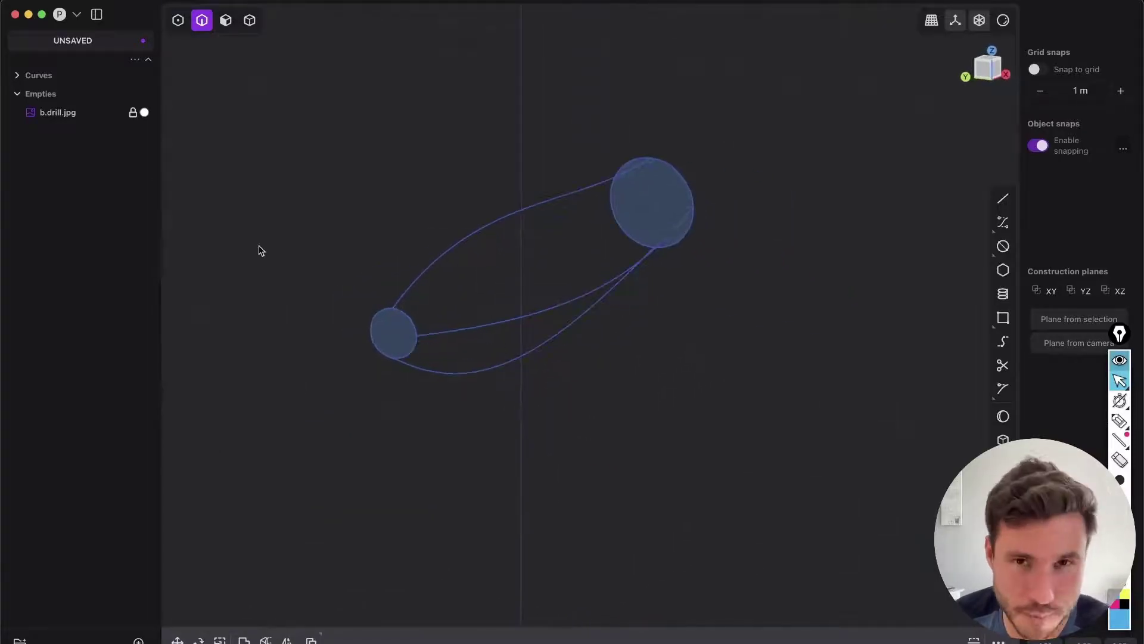
{"action": "middle_click_drag", "start_coordinate": [493, 377], "coordinate": [497, 289]}
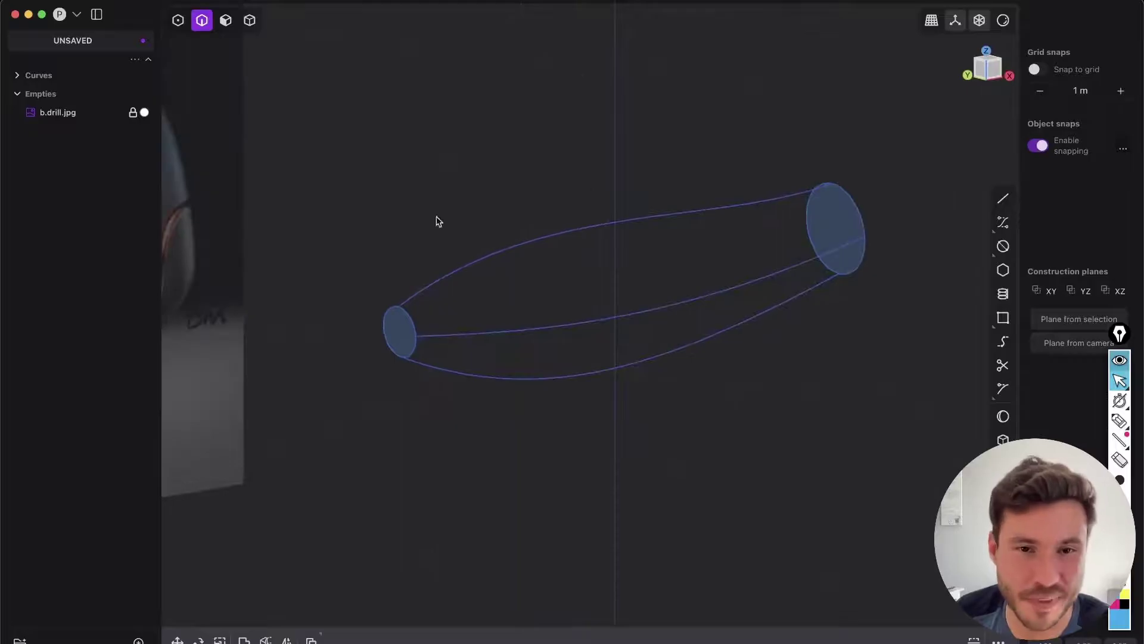
{"action": "middle_click_drag", "start_coordinate": [518, 380], "coordinate": [463, 335]}
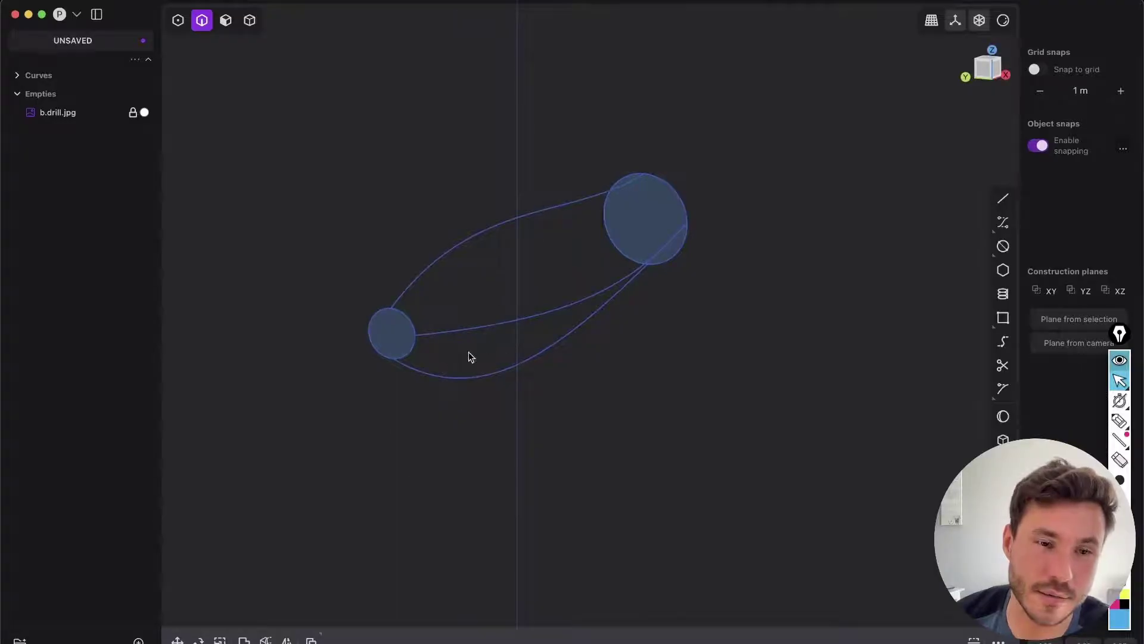
{"action": "middle_click_drag", "start_coordinate": [505, 275], "coordinate": [589, 263], "text": "shift"}
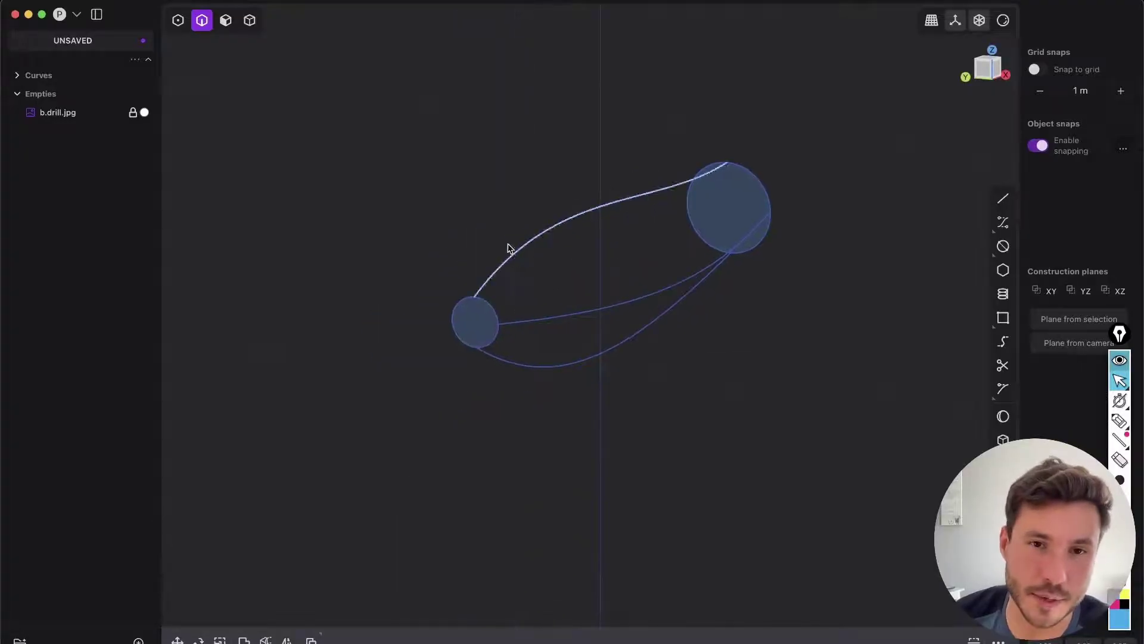
{"action": "middle_click_drag", "start_coordinate": [467, 318], "coordinate": [560, 286]}
Draw a straight vertical line in the left view through the centres of both end circles, extending well above and below them.
{"action": "left_click", "coordinate": [984, 74]}
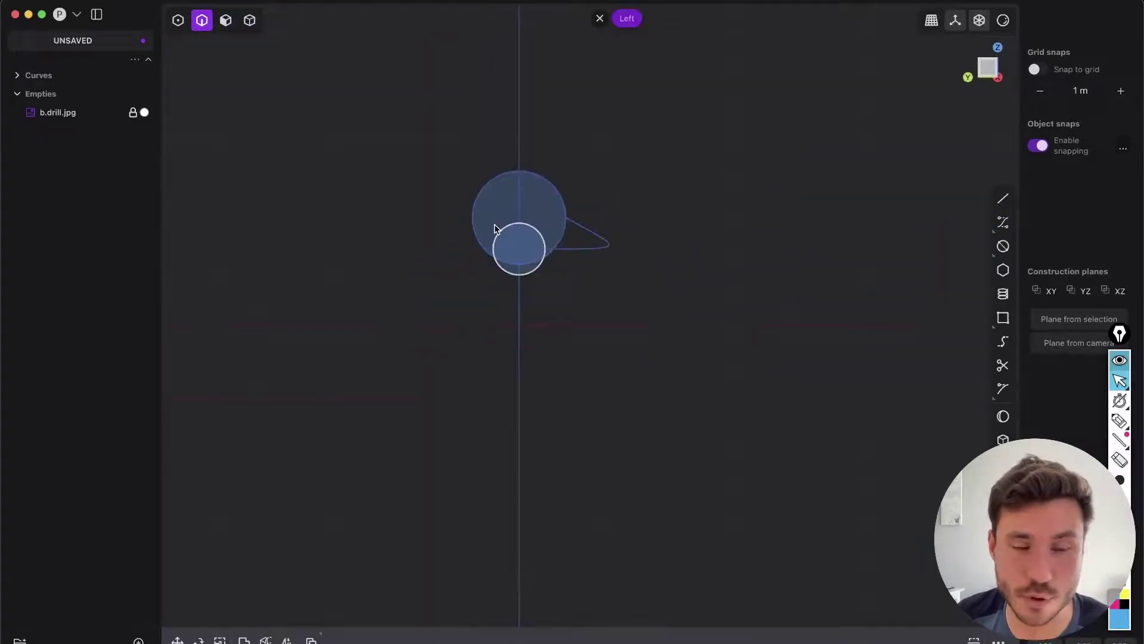
{"action": "middle_click_drag", "start_coordinate": [494, 228], "coordinate": [564, 358]}
{"action": "left_click", "coordinate": [988, 68]}
{"action": "scroll", "coordinate": [493, 293], "scroll_direction": "up", "scroll_amount": 5}
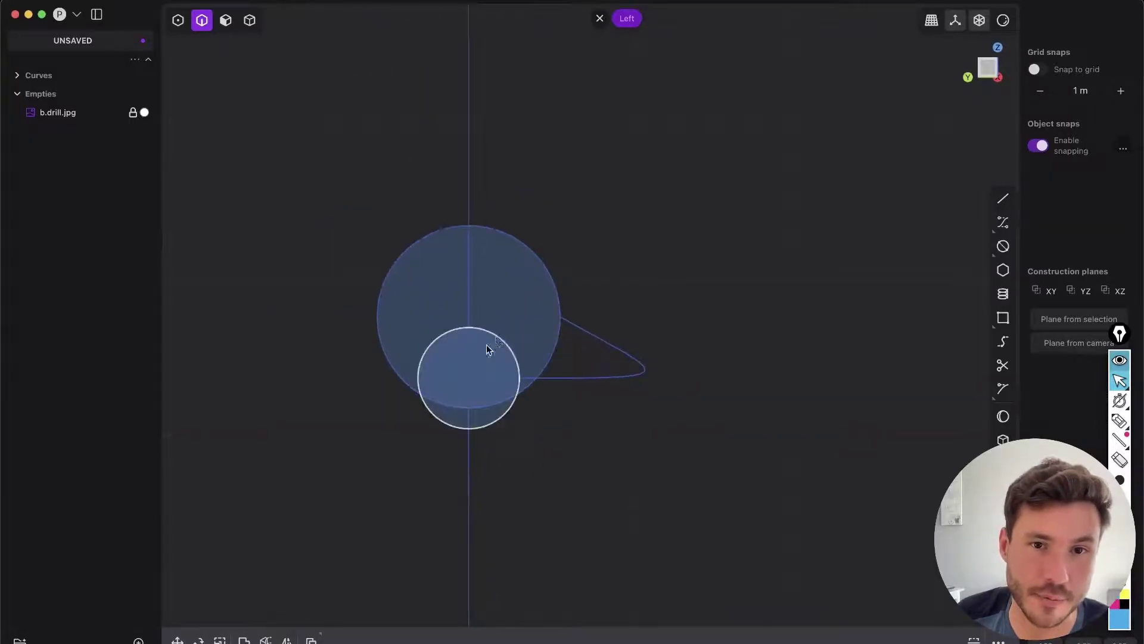
{"action": "middle_click_drag", "start_coordinate": [426, 308], "coordinate": [467, 257], "text": "shift"}
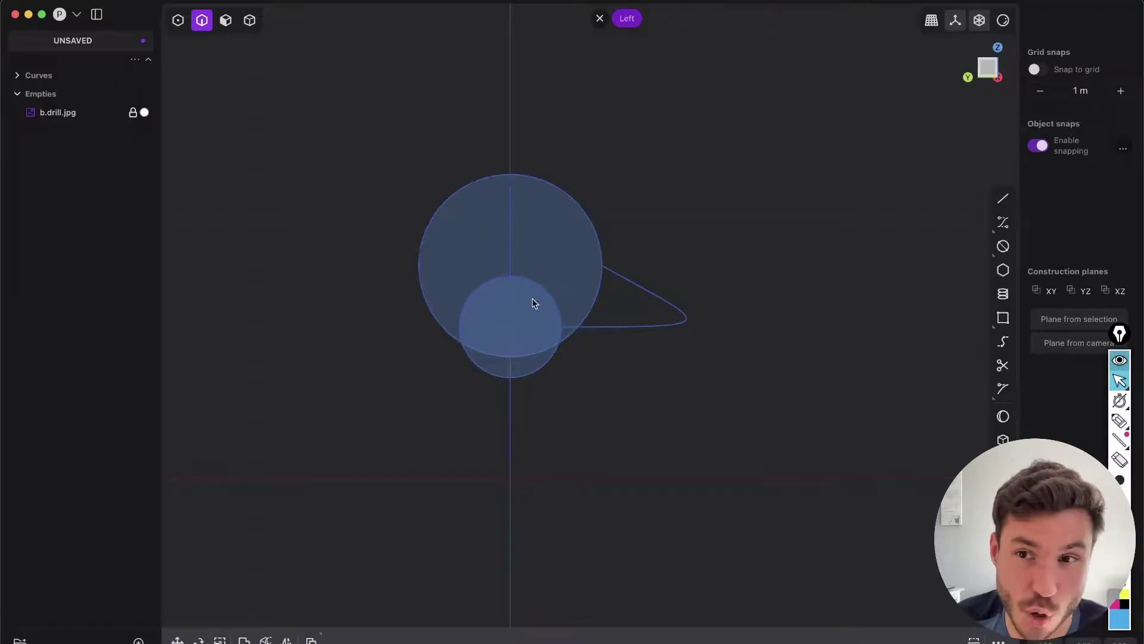
{"action": "scroll", "coordinate": [576, 245], "scroll_direction": "down", "scroll_amount": 5}
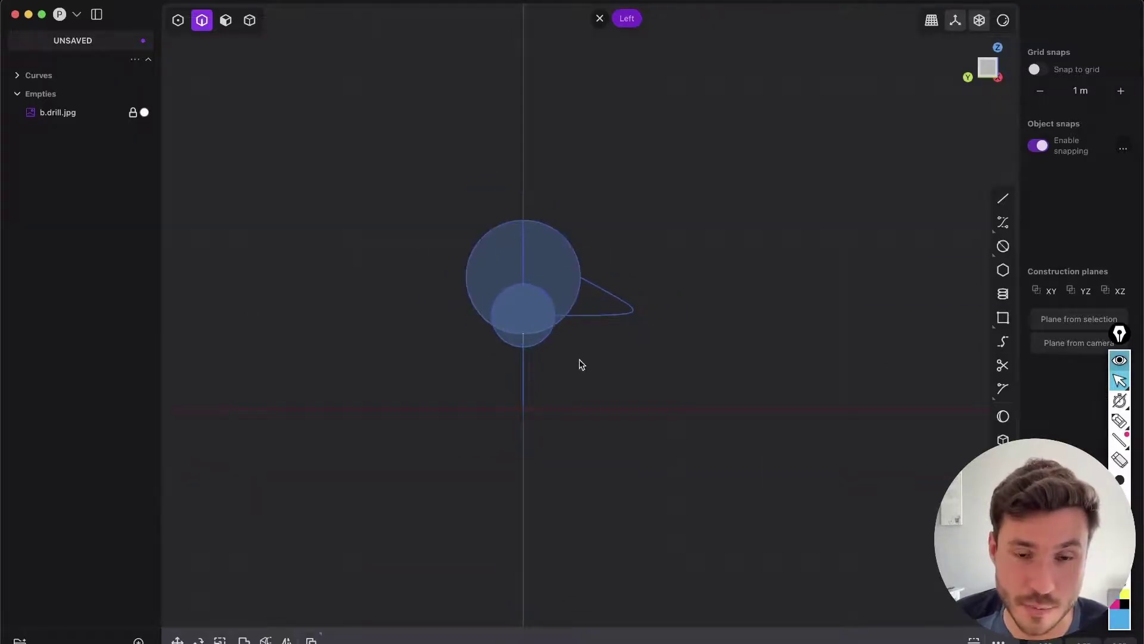
{"action": "left_click", "coordinate": [1003, 201]}
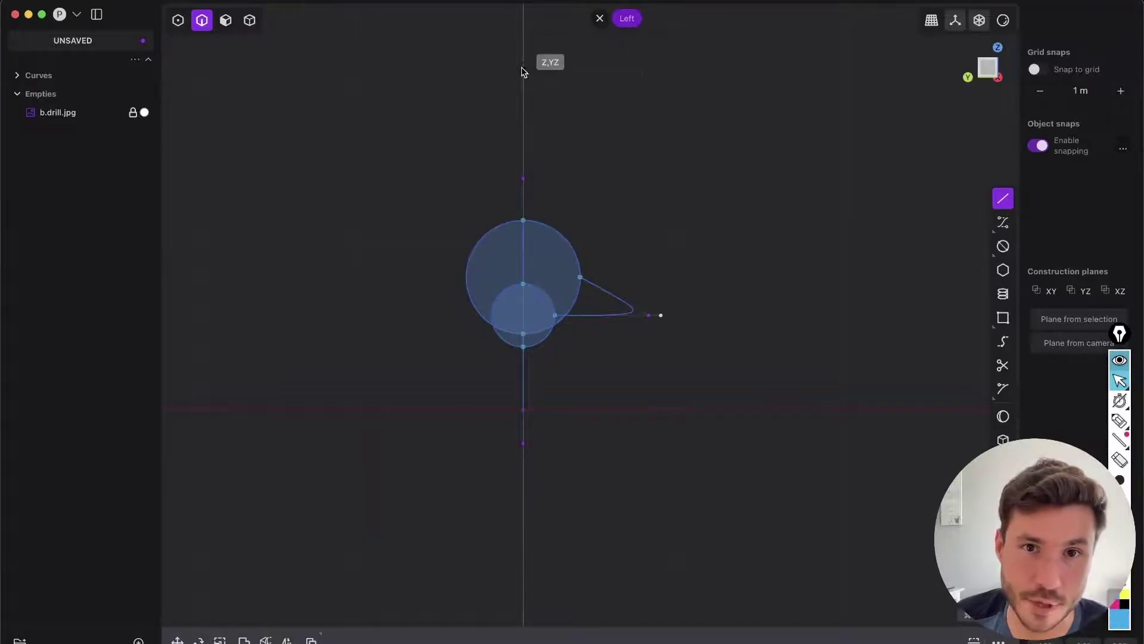
{"action": "left_click", "coordinate": [523, 69]}
{"action": "left_click", "coordinate": [521, 583]}
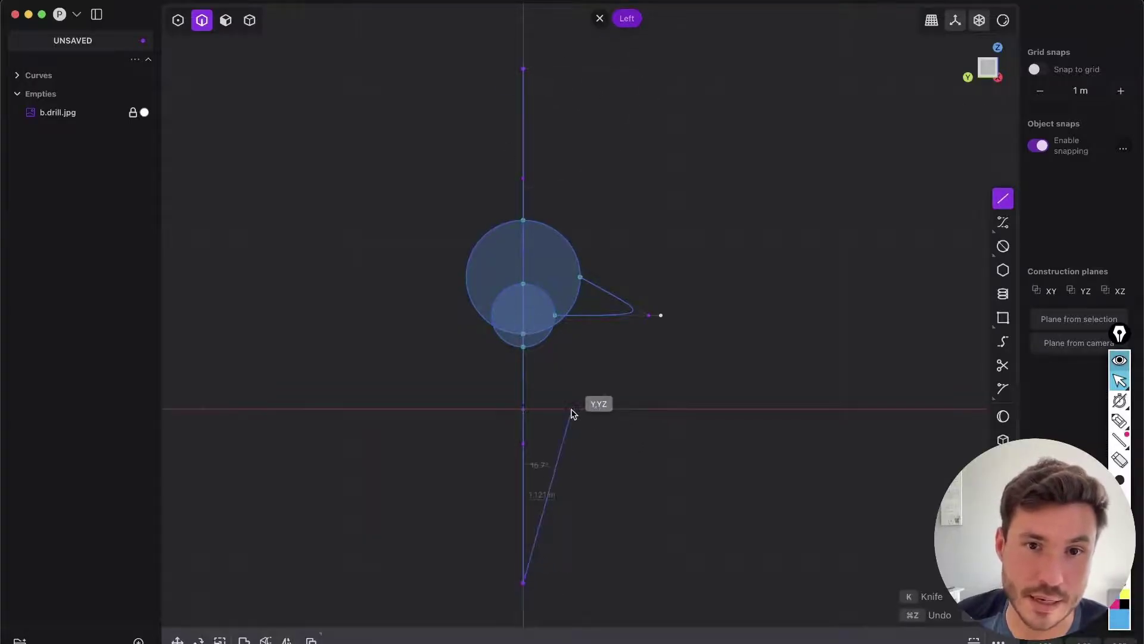
{"action": "key", "text": "Escape"}
Cut the larger end circle into two halves with Cut Curve, using the vertical line as the cutter.
{"action": "scroll", "coordinate": [553, 298], "scroll_direction": "up", "scroll_amount": 3}
{"action": "left_click", "coordinate": [552, 228]}
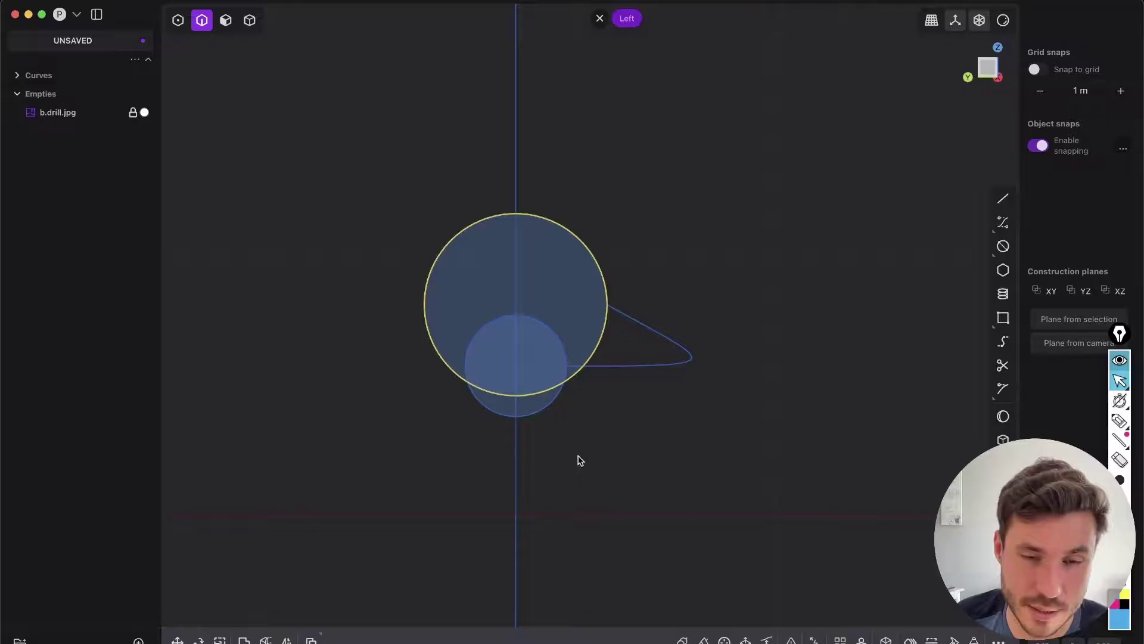
{"action": "mouse_move", "coordinate": [531, 292]}
{"action": "middle_mouse_down"}
{"action": "mouse_move", "coordinate": [487, 341]}
{"action": "mouse_move", "coordinate": [546, 298]}
{"action": "middle_mouse_up"}
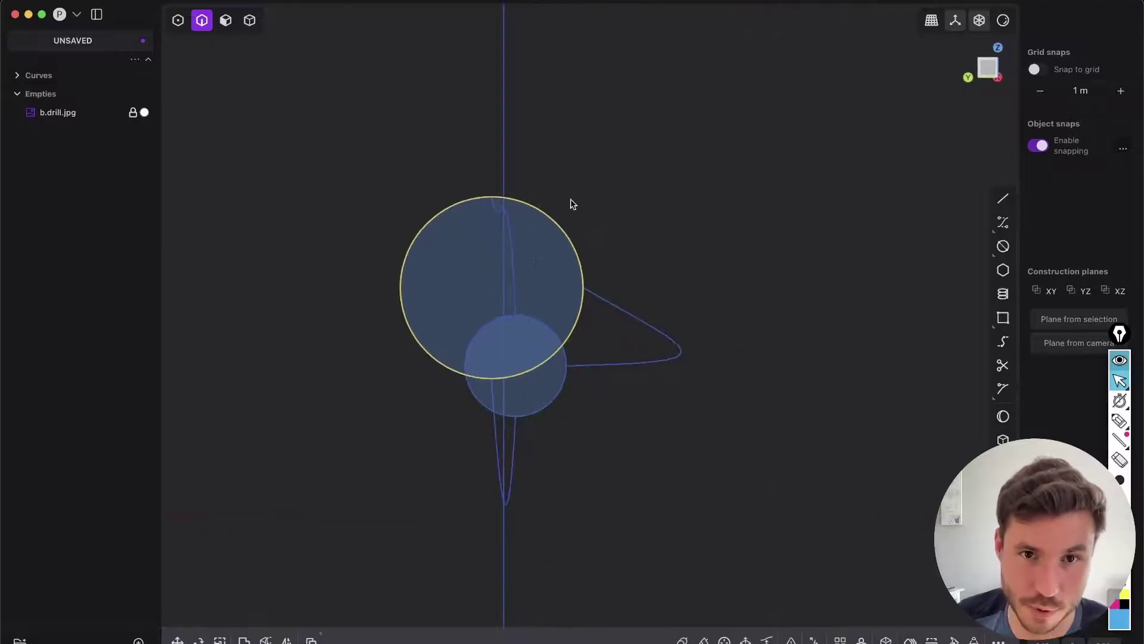
{"action": "left_click", "coordinate": [994, 67]}
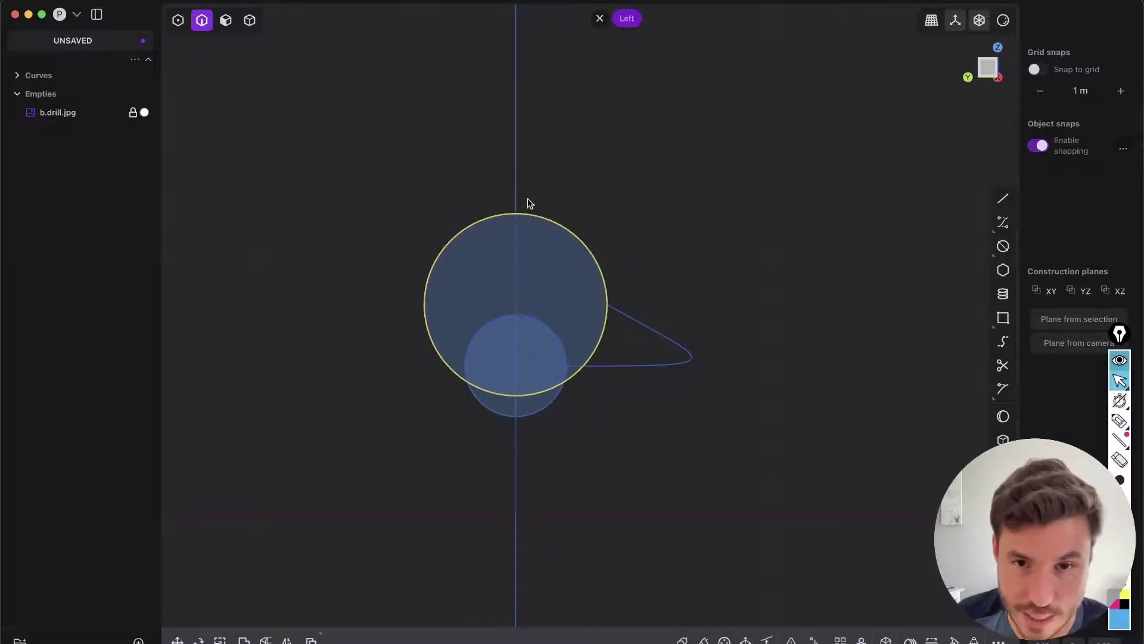
{"action": "type", "text": "fcut"}
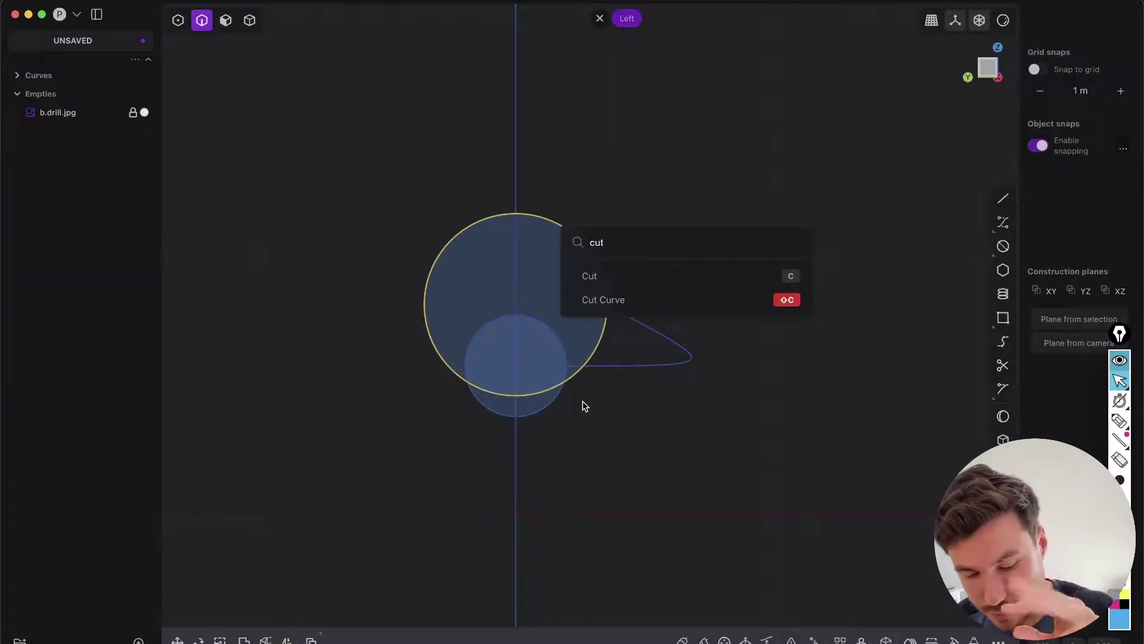
{"action": "right_click", "coordinate": [626, 309]}
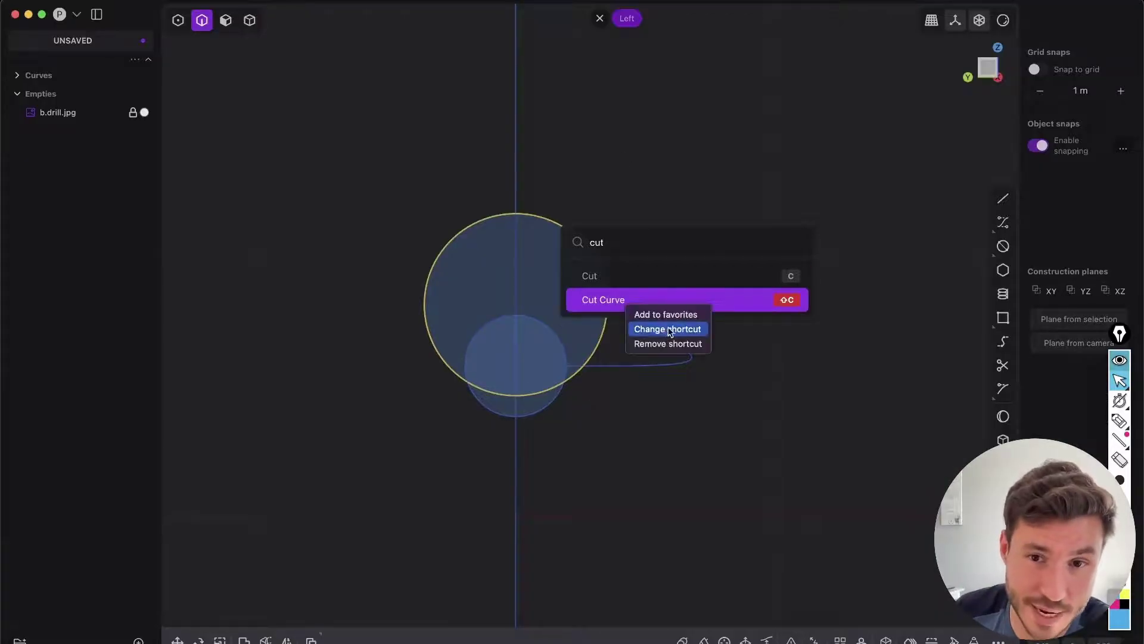
{"action": "left_click", "coordinate": [730, 297]}
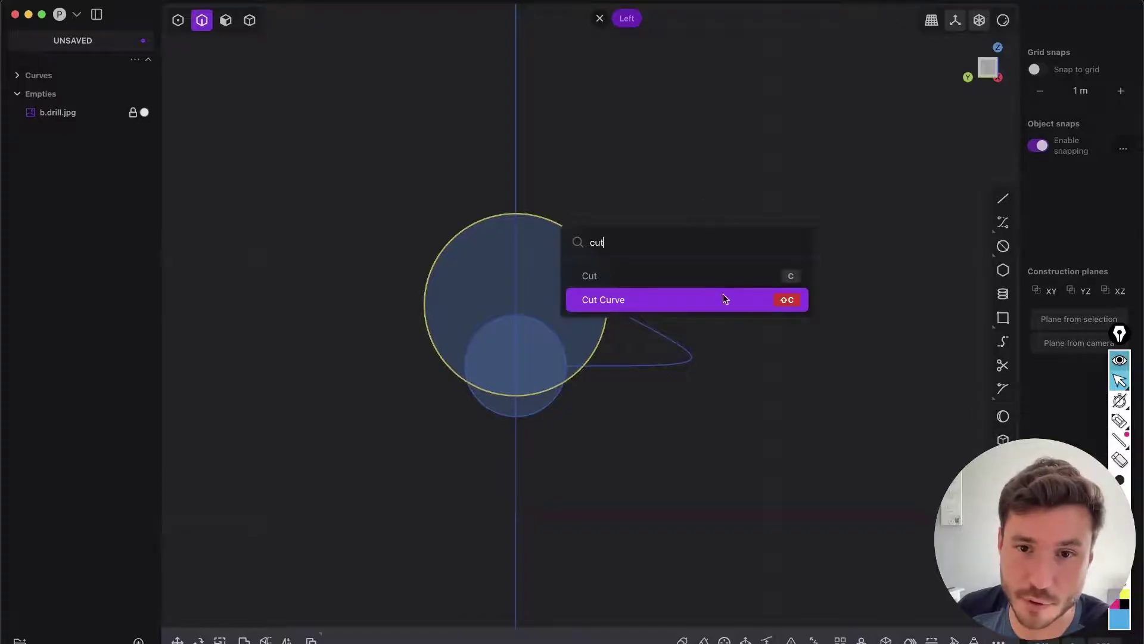
{"action": "left_click", "coordinate": [638, 298]}
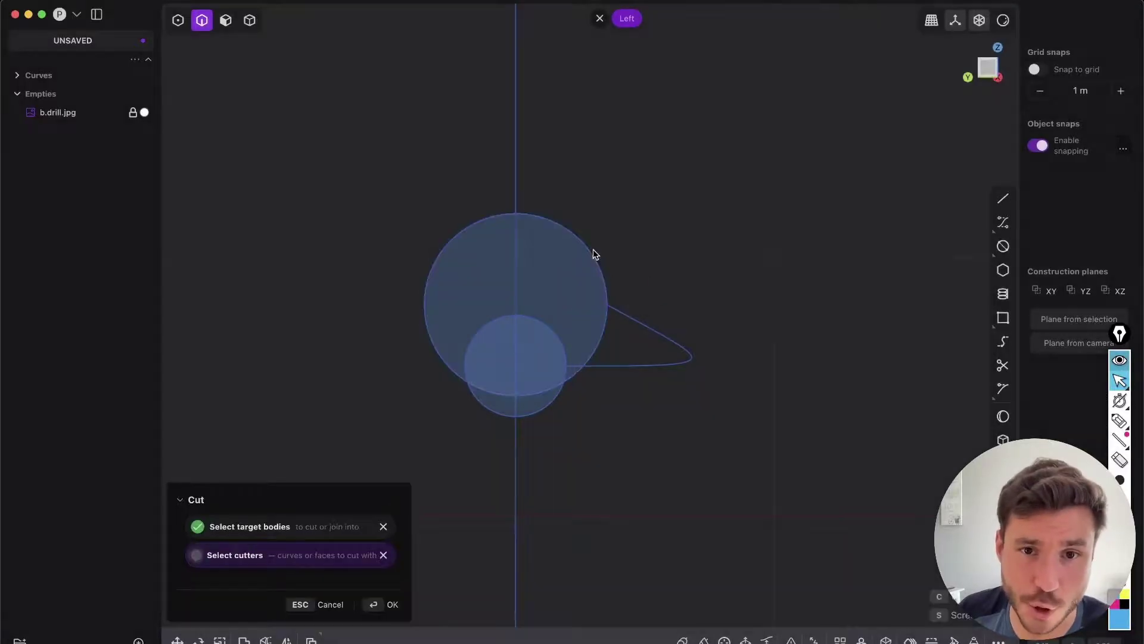
{"action": "left_click", "coordinate": [577, 143]}
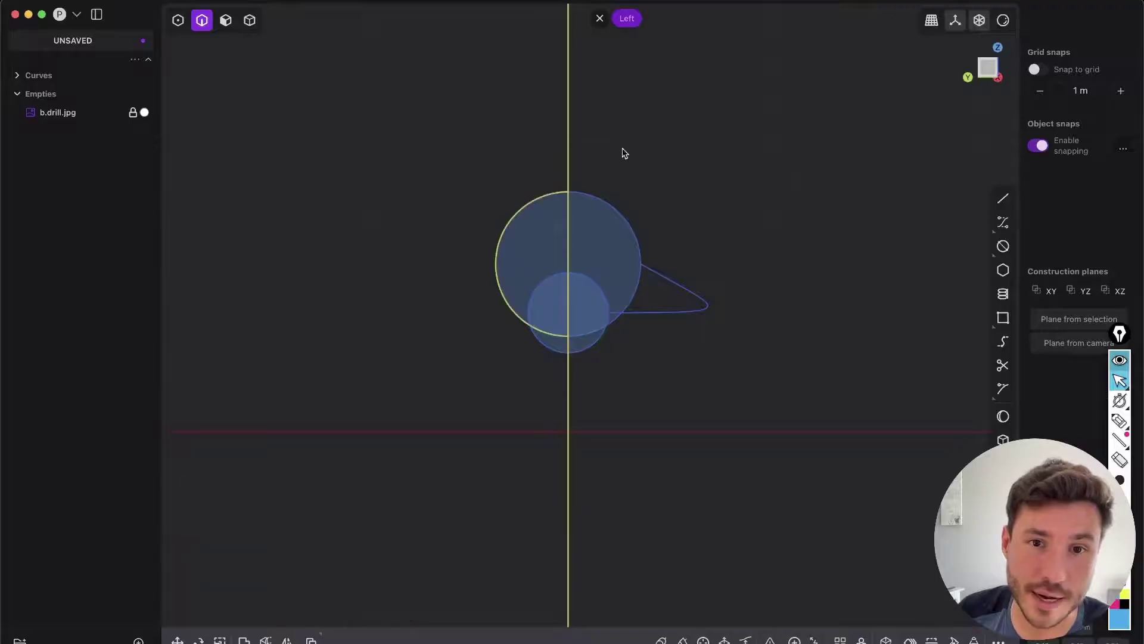
Delete the larger circle's half opposite the side curve, and halve the smaller end circle the same way.
{"action": "key", "text": "2"}
{"action": "key", "text": "x"}
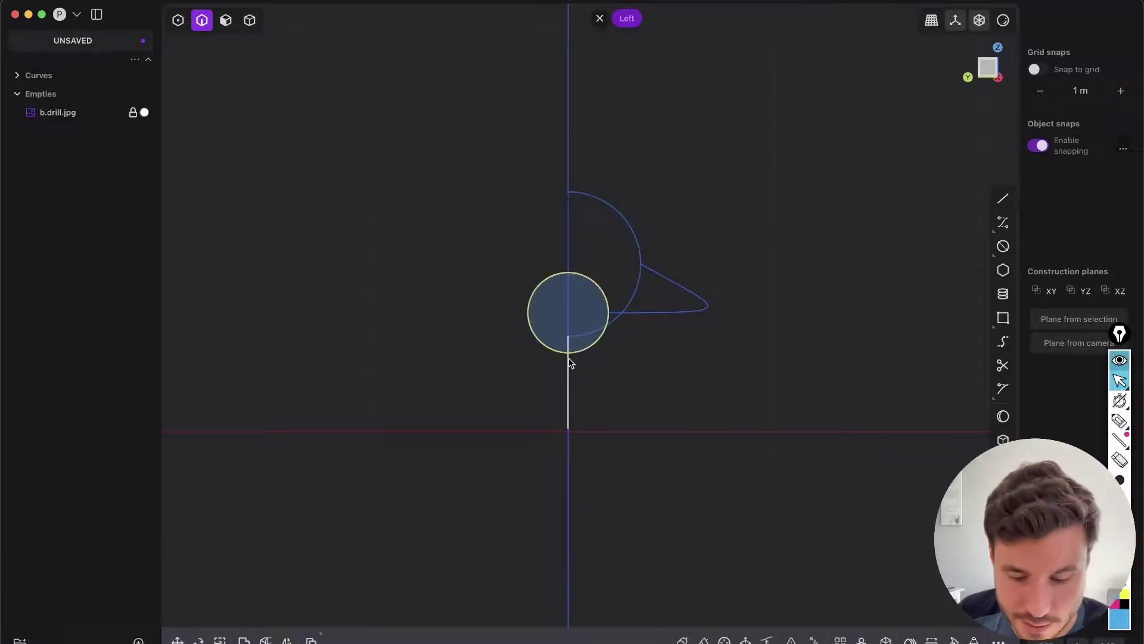
{"action": "key", "text": "shift+c"}
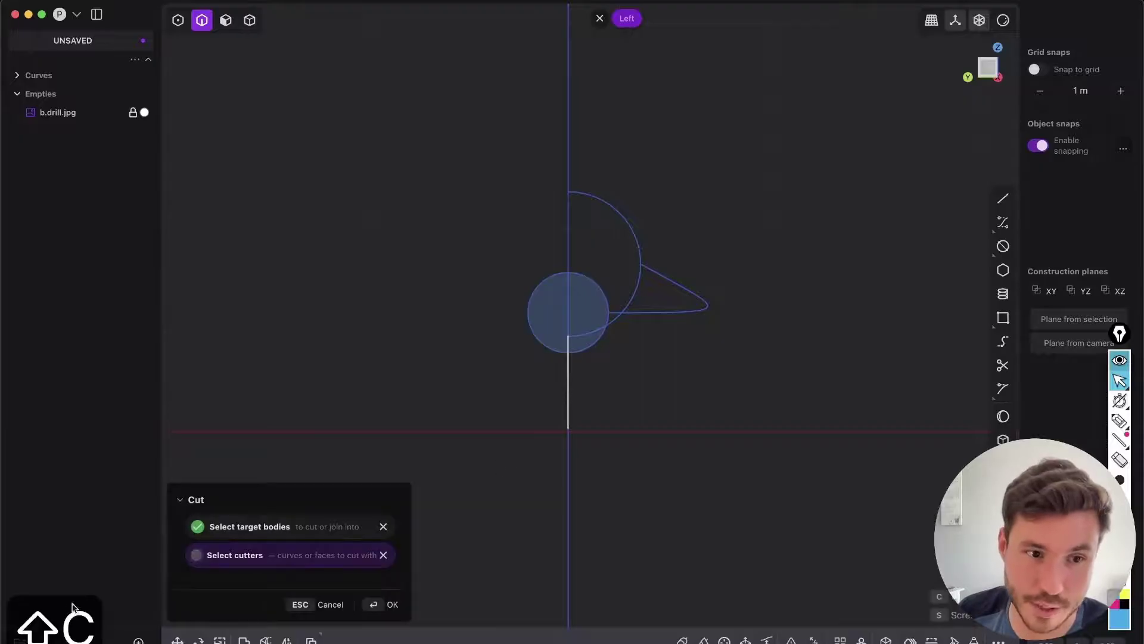
{"action": "left_click", "coordinate": [566, 146]}
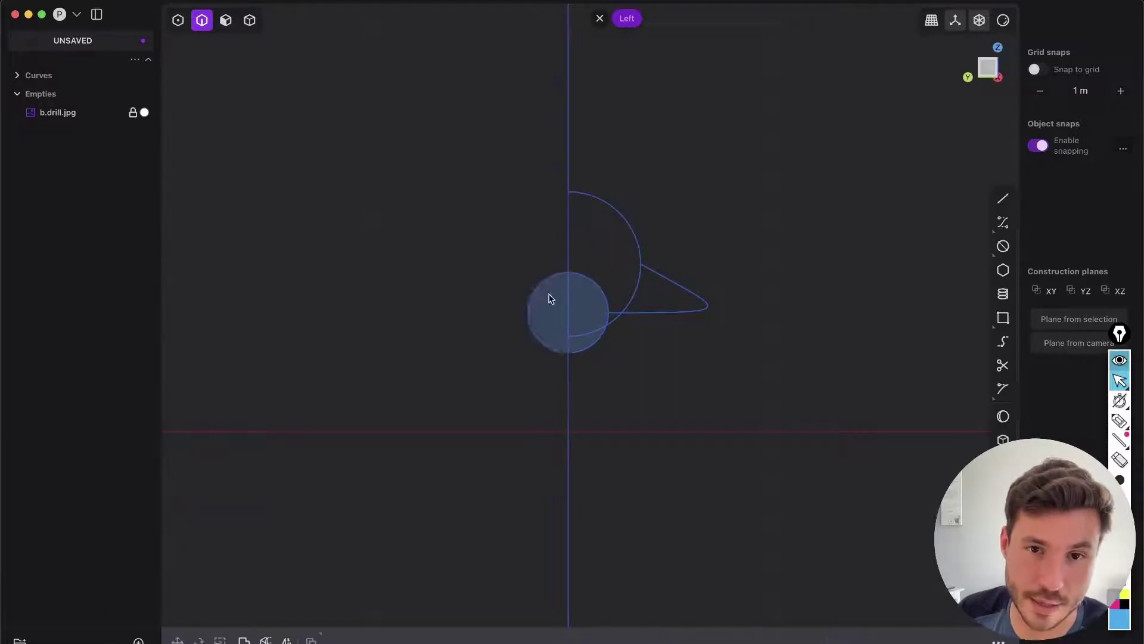
Move the vertical cutting line -7.5763 m along the X axis, clear of the drill curves.
{"action": "middle_click_drag", "start_coordinate": [618, 296], "coordinate": [536, 281]}
{"action": "left_click", "coordinate": [535, 281]}
{"action": "key", "text": "g"}
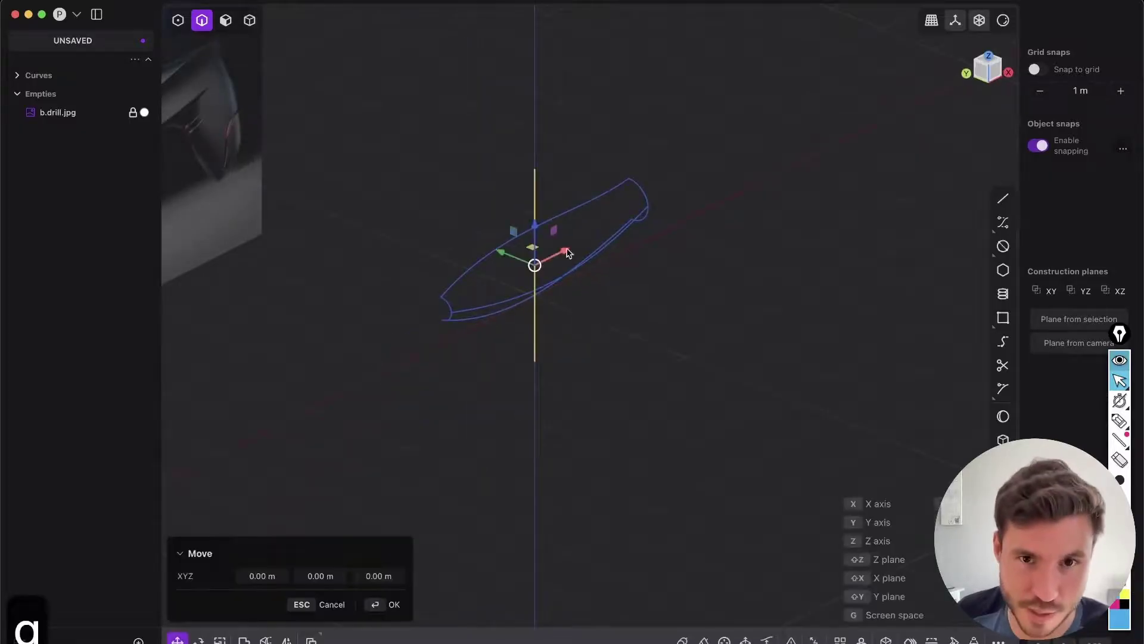
{"action": "left_click_drag", "start_coordinate": [567, 254], "coordinate": [468, 308]}
{"action": "left_click", "coordinate": [500, 299]}
{"action": "middle_click_drag", "start_coordinate": [258, 437], "coordinate": [316, 413]}
{"action": "key", "text": "super+g"}
{"action": "middle_click_drag", "start_coordinate": [398, 347], "coordinate": [506, 352]}
{"action": "key", "text": "g"}
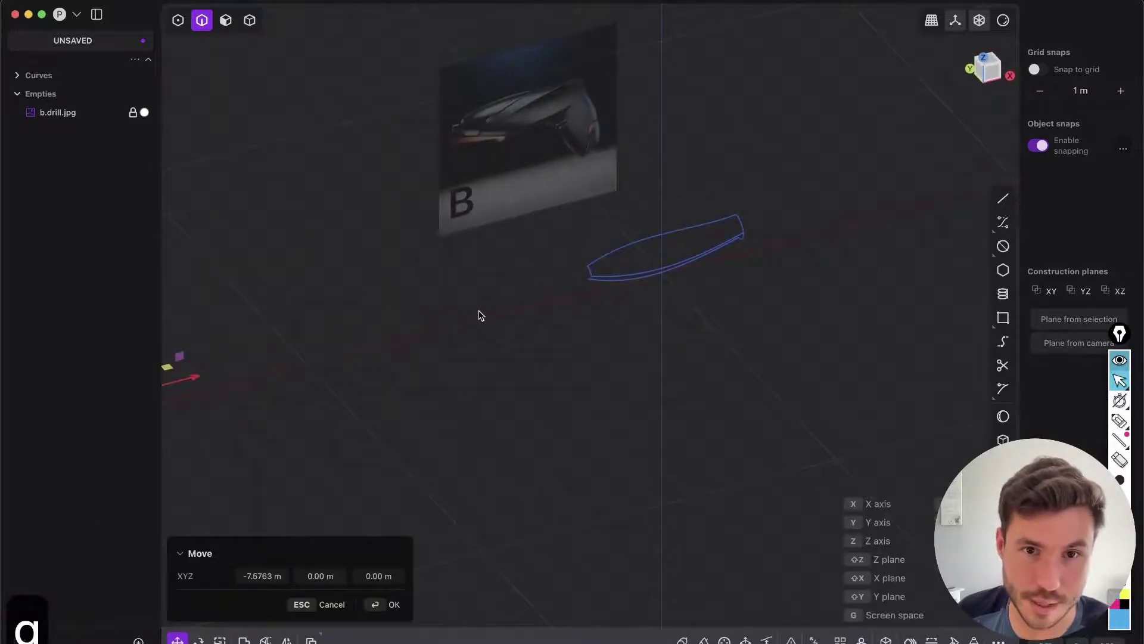
{"action": "left_click", "coordinate": [575, 271]}
Loft a surface through the upper outline, side and lower outline curves.
{"action": "scroll", "coordinate": [638, 368], "scroll_direction": "up", "scroll_amount": 5}
{"action": "middle_click_drag", "start_coordinate": [638, 369], "coordinate": [627, 179]}
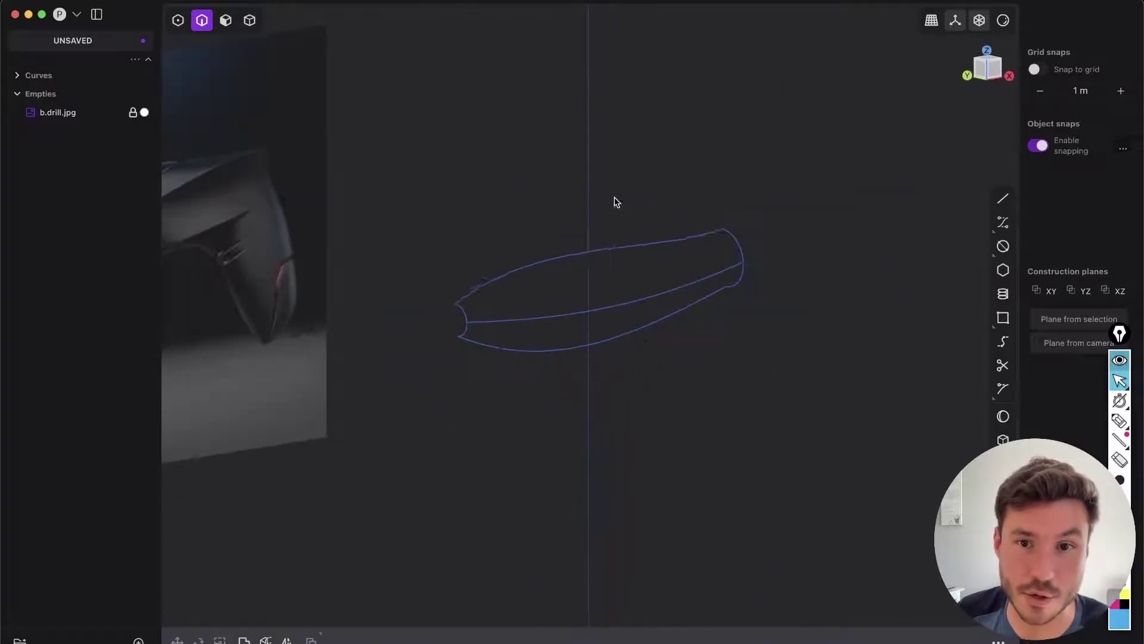
{"action": "middle_click_drag", "start_coordinate": [587, 298], "coordinate": [534, 307]}
{"action": "key", "text": "2"}
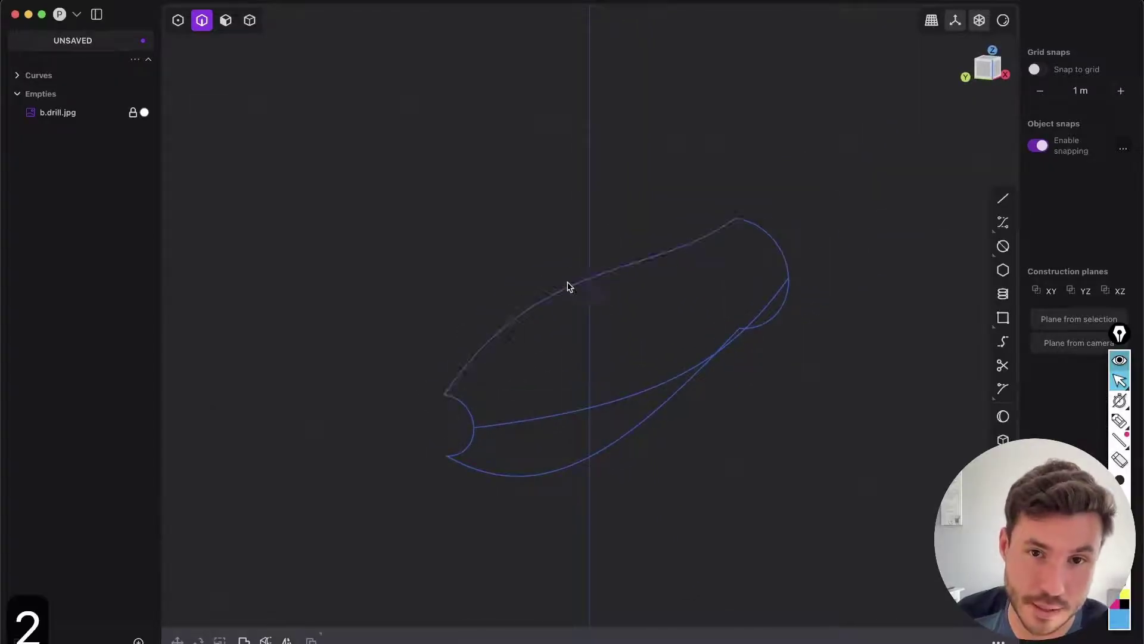
{"action": "left_click", "coordinate": [567, 288]}
{"action": "left_click", "coordinate": [626, 404], "text": "shift"}
{"action": "left_click", "coordinate": [568, 466], "text": "shift"}
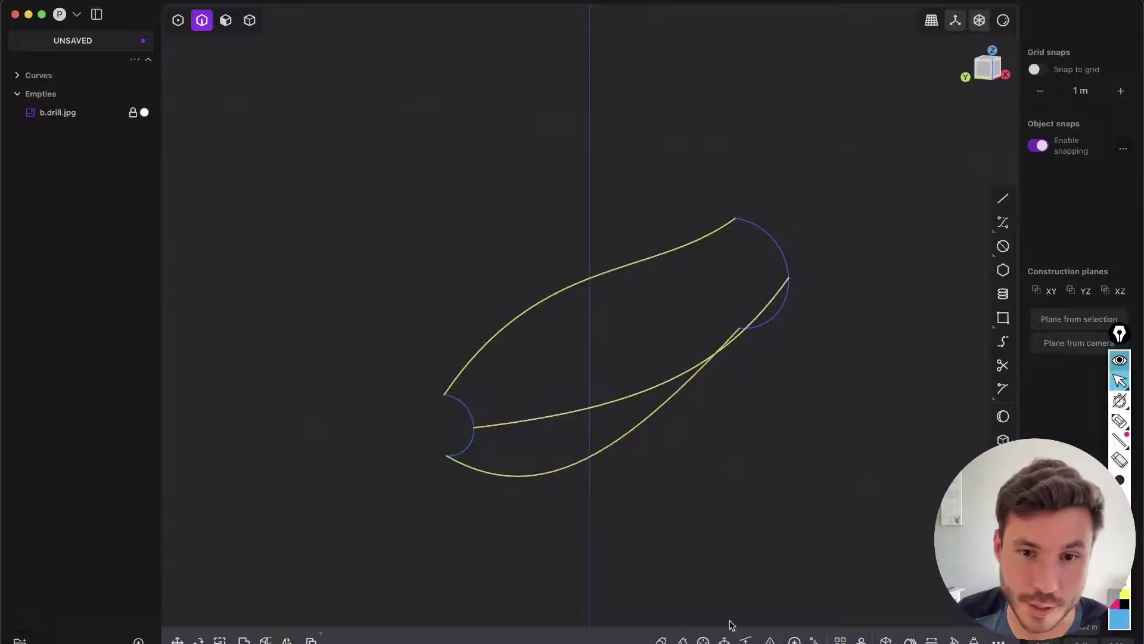
{"action": "key", "text": "l"}
Add the rear and nose half circles as guides for the loft and finish the surface.
{"action": "mouse_move", "coordinate": [472, 510]}
{"action": "middle_mouse_down"}
{"action": "mouse_move", "coordinate": [701, 261]}
{"action": "mouse_move", "coordinate": [736, 274]}
{"action": "middle_mouse_up"}
{"action": "left_click", "coordinate": [724, 277]}
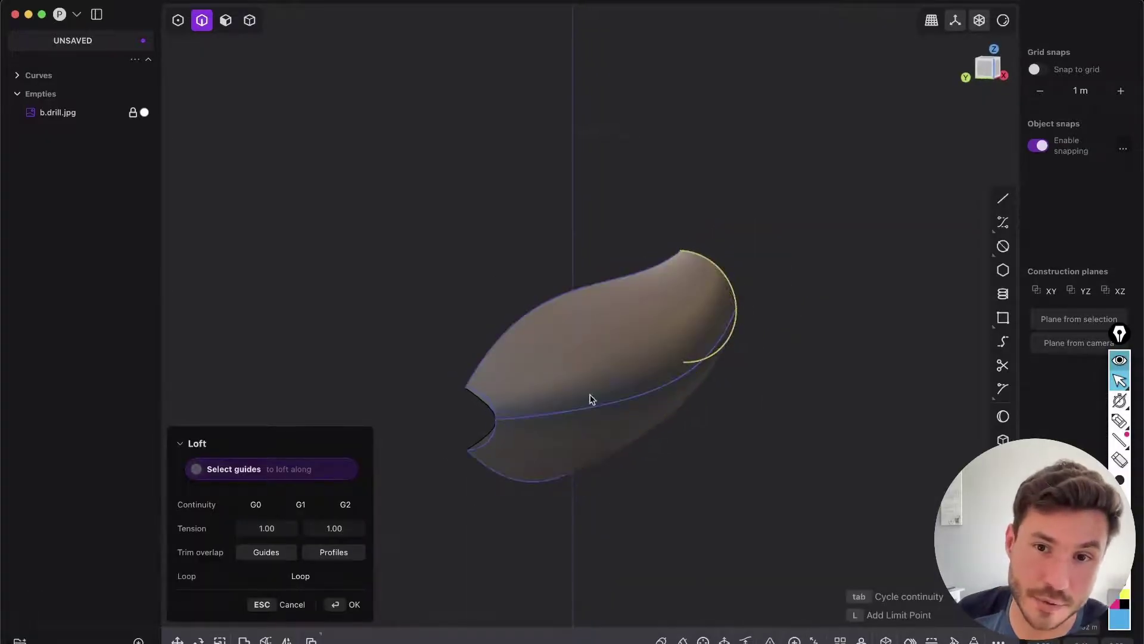
{"action": "left_click", "coordinate": [488, 406]}
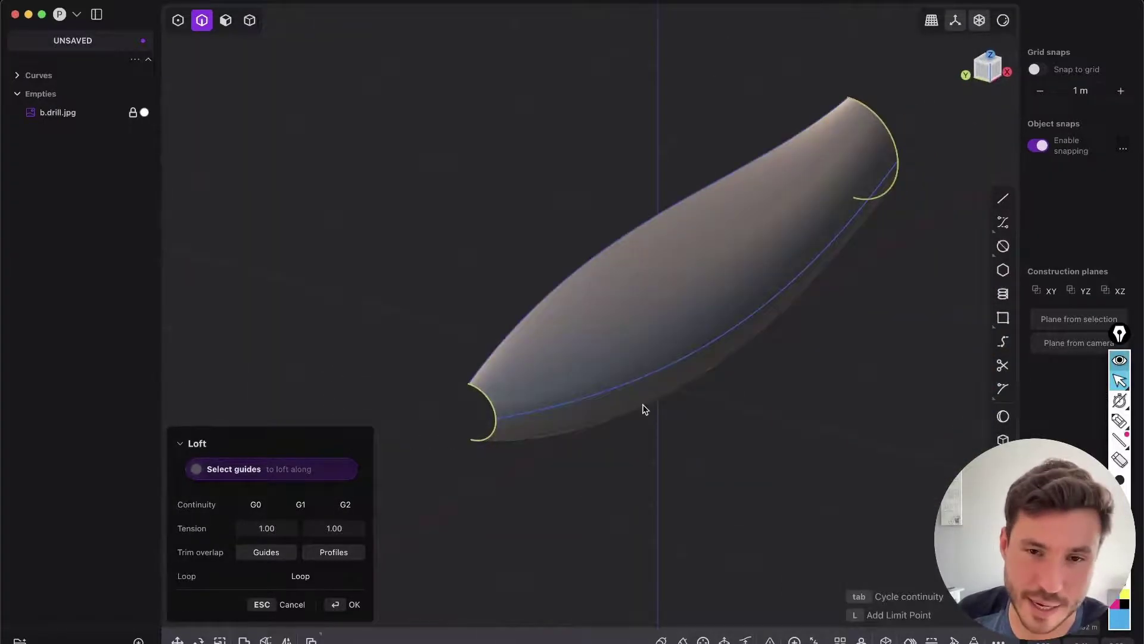
{"action": "middle_click_drag", "start_coordinate": [645, 410], "coordinate": [539, 407]}
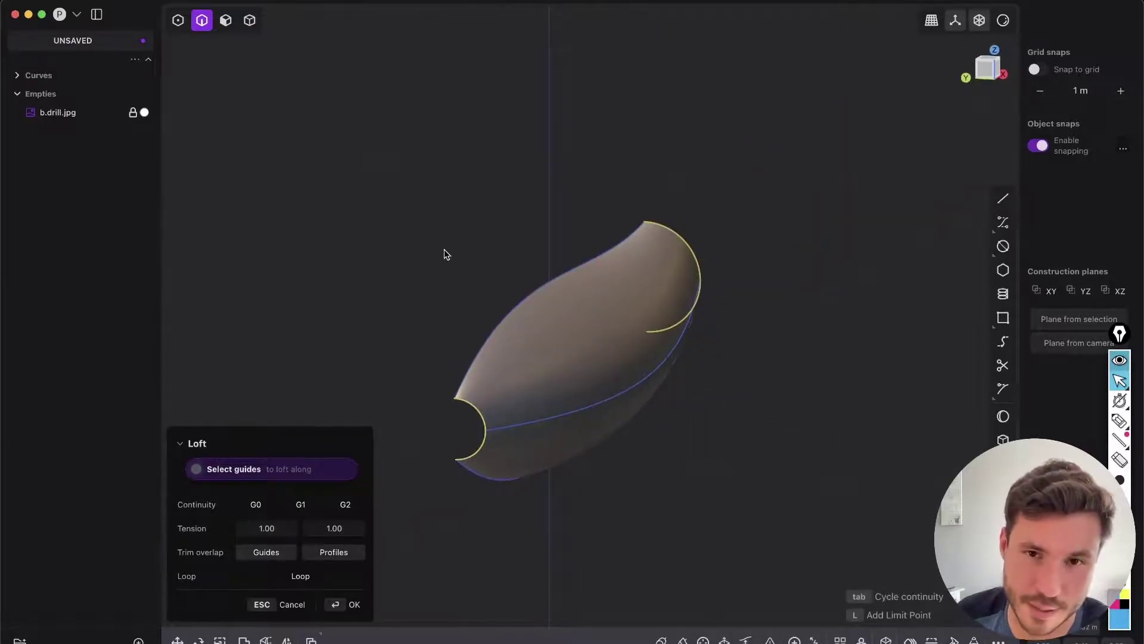
{"action": "middle_click_drag", "start_coordinate": [542, 320], "coordinate": [417, 603]}
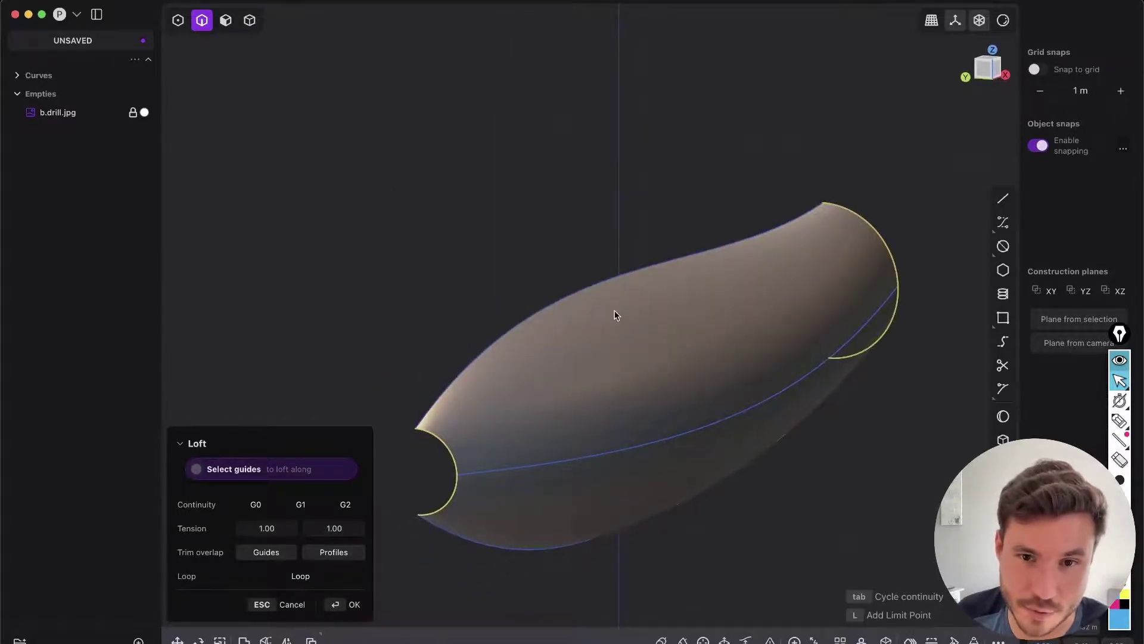
{"action": "left_click", "coordinate": [355, 604]}
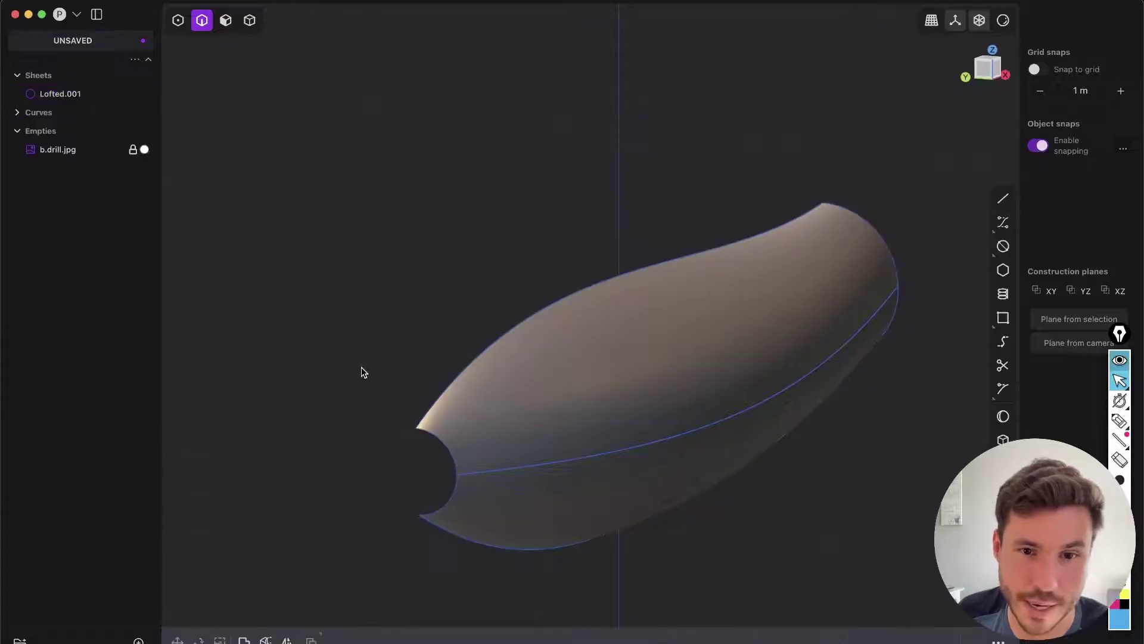
Hide the upper, side and lower curves lying on the lofted surface.
{"action": "scroll", "coordinate": [417, 435], "scroll_direction": "down", "scroll_amount": 5}
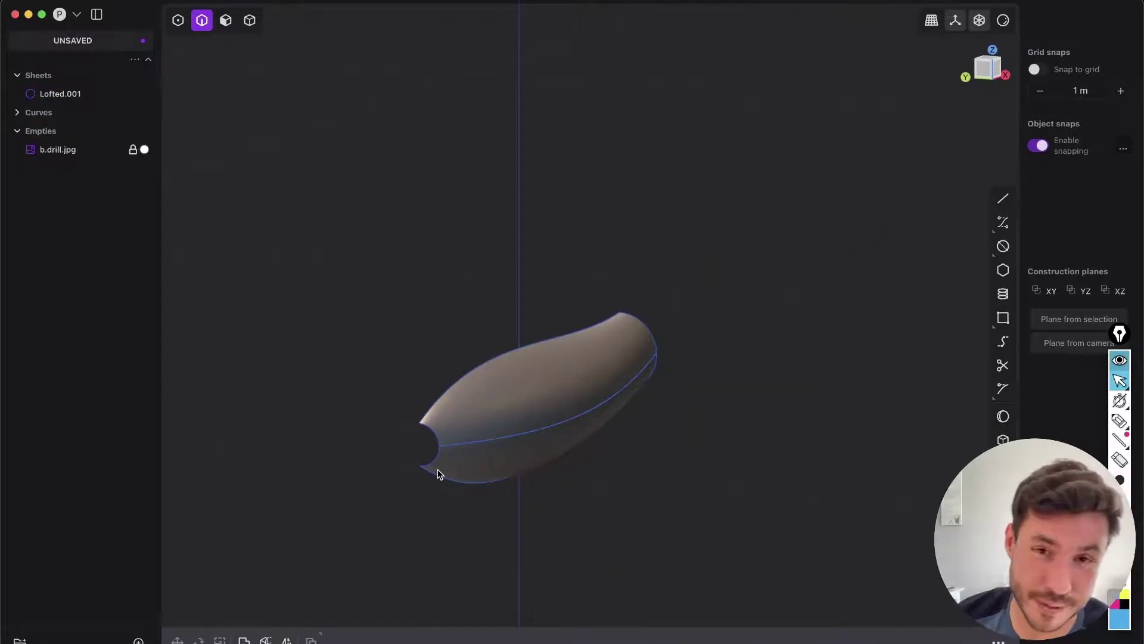
{"action": "middle_click_drag", "start_coordinate": [665, 427], "coordinate": [734, 356], "text": "shift"}
{"action": "middle_click_drag", "start_coordinate": [563, 358], "coordinate": [638, 345]}
{"action": "left_click", "coordinate": [583, 362]}
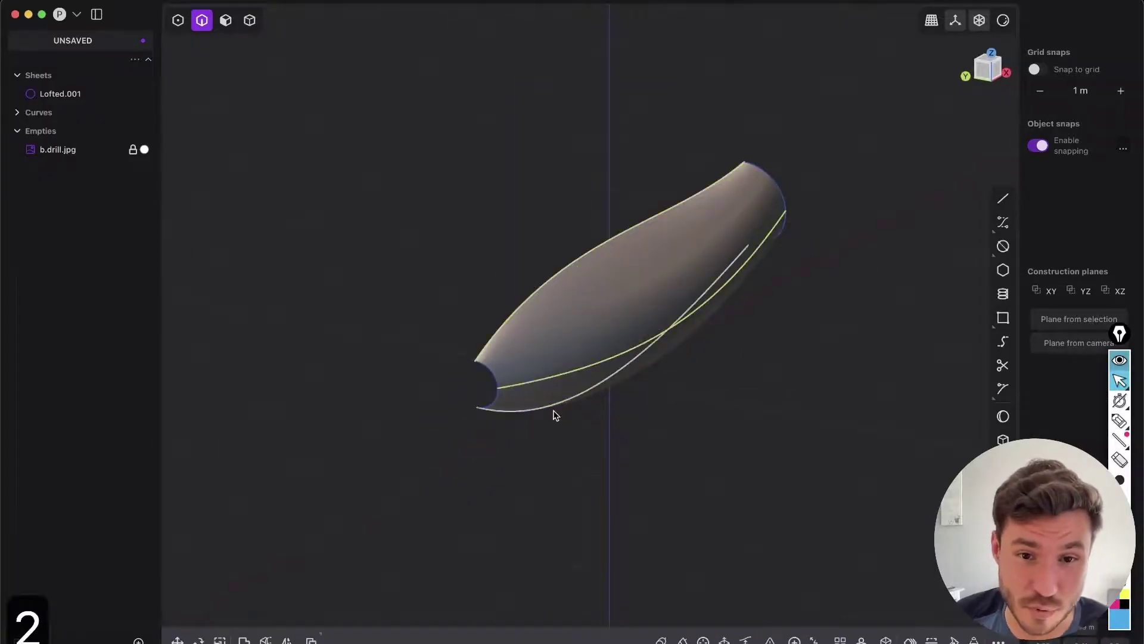
{"action": "key", "text": "h"}
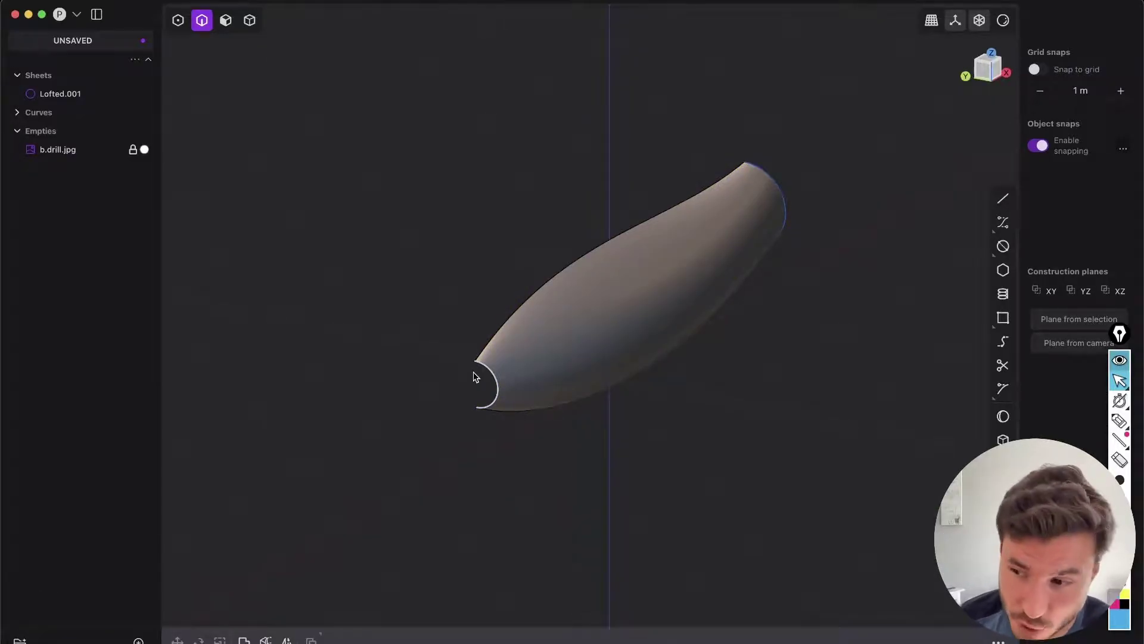
Mirror the lofted sheet across the drill's vertical centre plane to complete the other half of the body.
{"action": "middle_click_drag", "start_coordinate": [737, 231], "coordinate": [620, 235]}
{"action": "key", "text": "Tab"}
{"action": "left_click", "coordinate": [600, 329]}
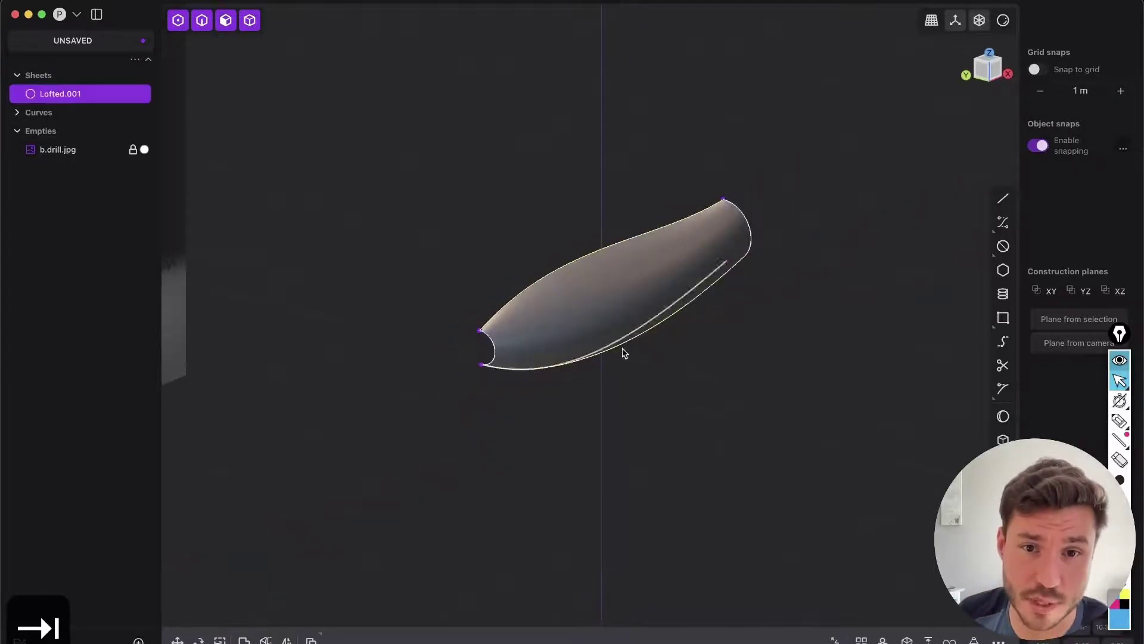
{"action": "middle_click_drag", "start_coordinate": [346, 143], "coordinate": [370, 213], "text": "shift"}
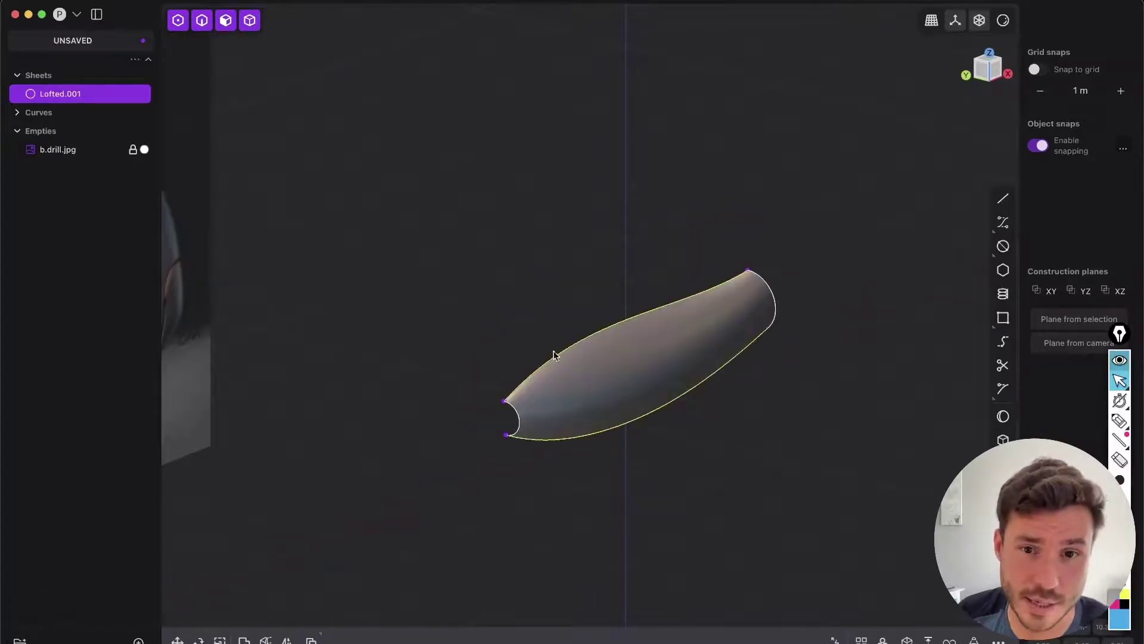
{"action": "middle_click_drag", "start_coordinate": [536, 350], "coordinate": [486, 304]}
{"action": "scroll", "coordinate": [531, 366], "scroll_direction": "up", "scroll_amount": 2}
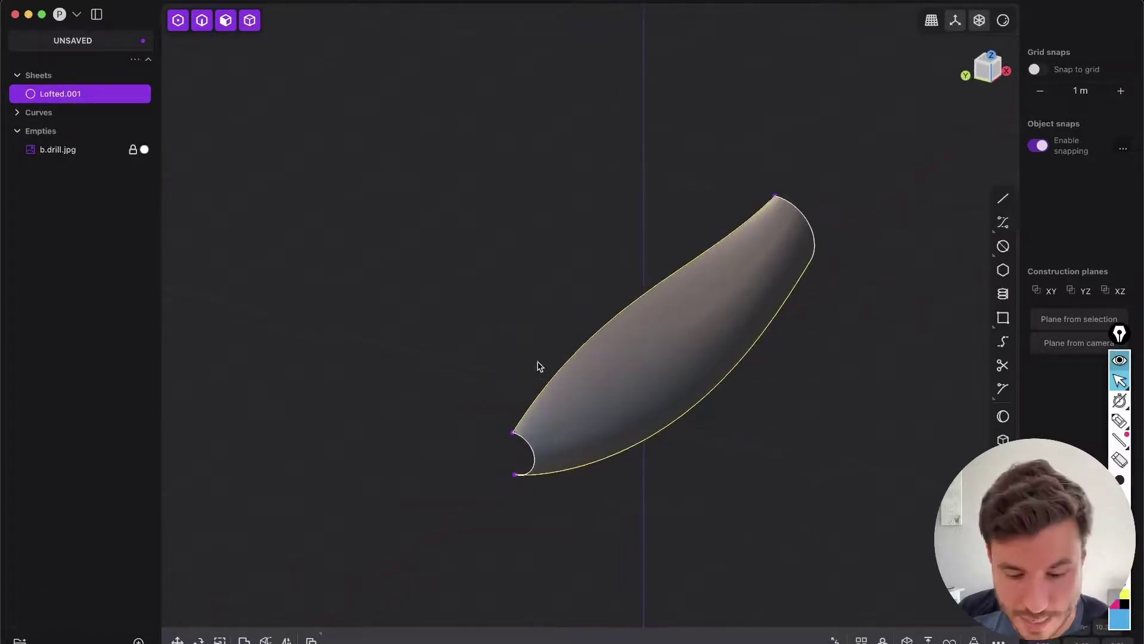
{"action": "key", "text": "alt+x"}
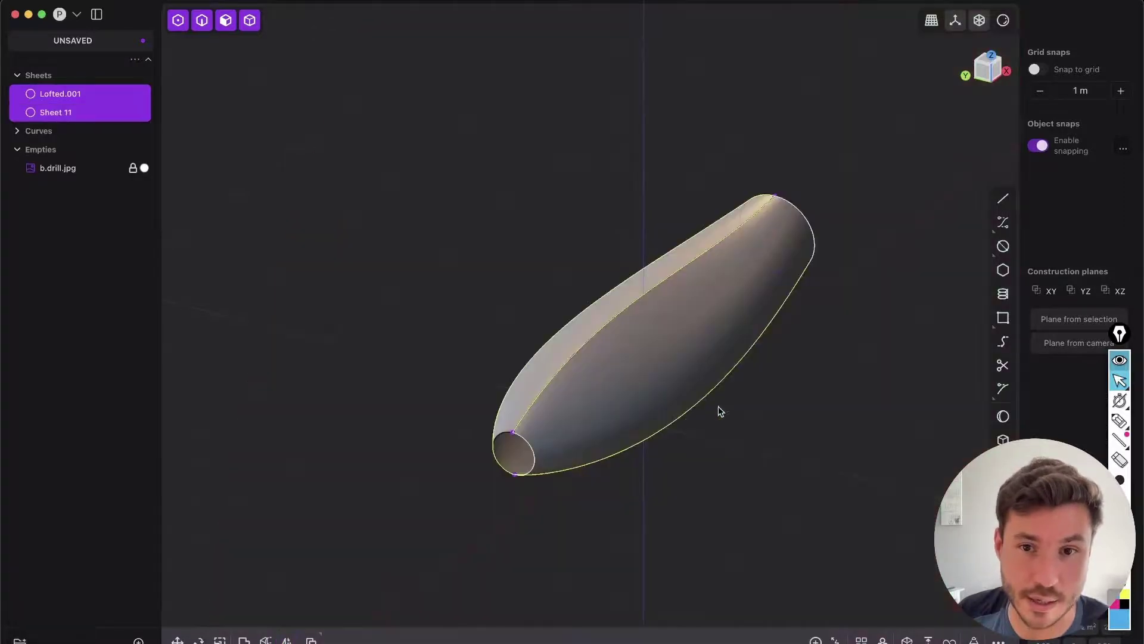
{"action": "left_click", "coordinate": [720, 410]}
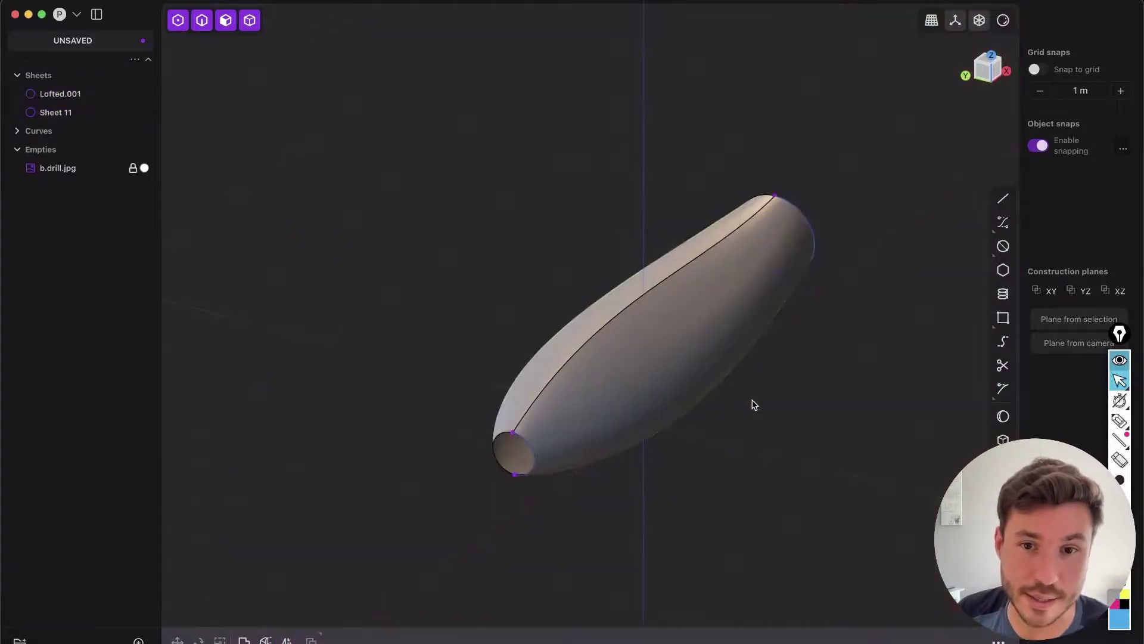
Examine the shading along the centre seam between the two mirrored halves with the edge lines hidden.
{"action": "left_click", "coordinate": [1003, 20]}
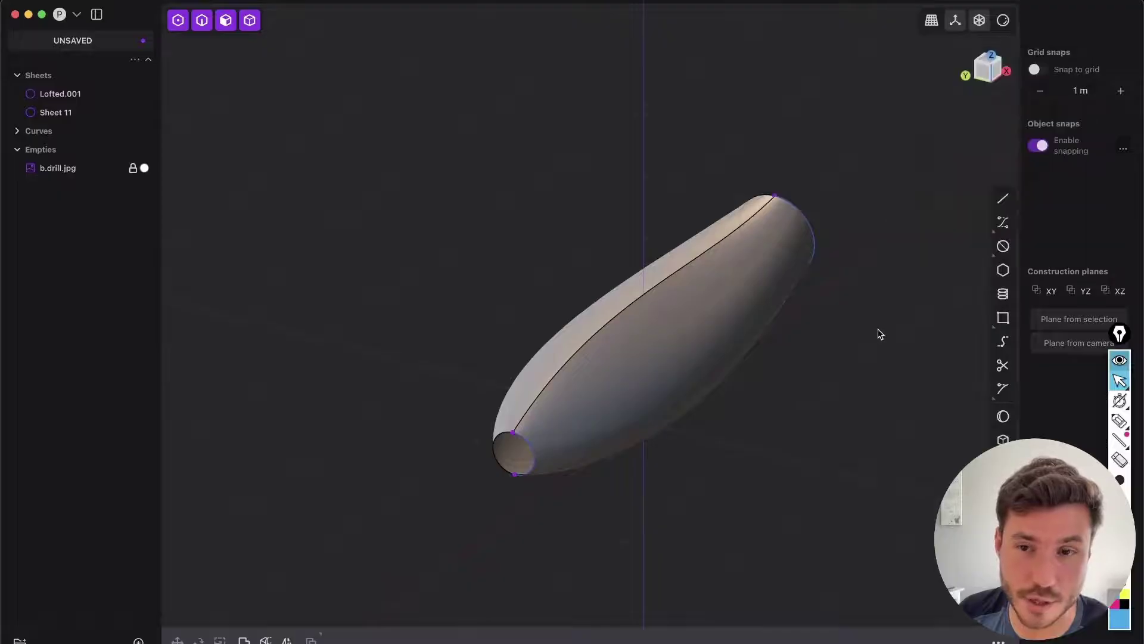
{"action": "key", "text": "shift+e"}
{"action": "middle_click_drag", "start_coordinate": [778, 305], "coordinate": [588, 448]}
{"action": "scroll", "coordinate": [652, 353], "scroll_direction": "up", "scroll_amount": 5}
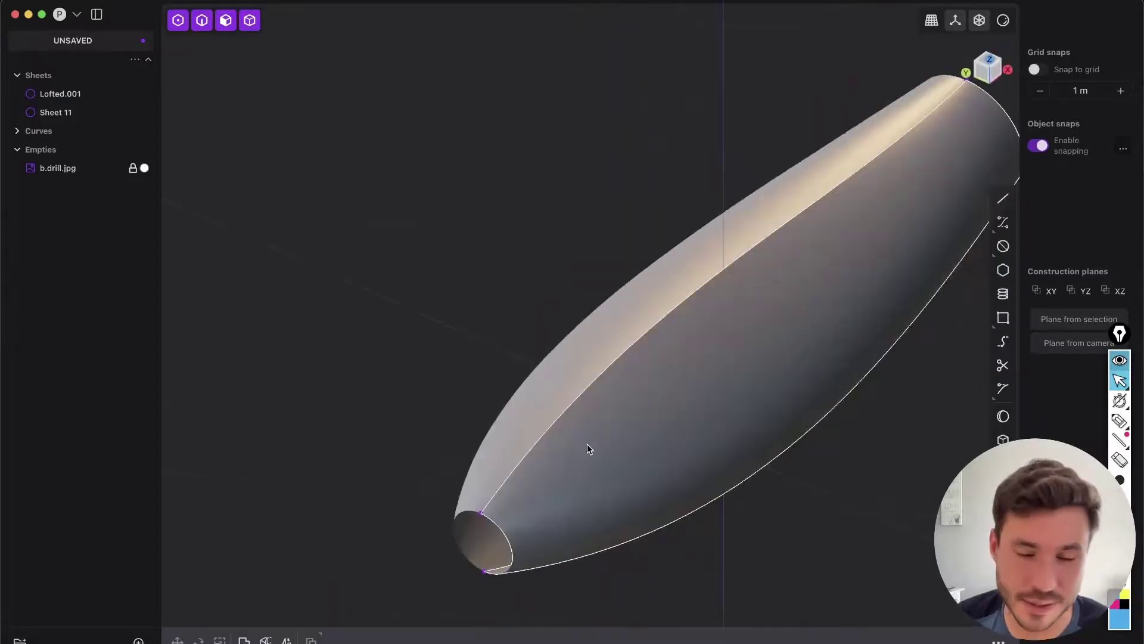
{"action": "scroll", "coordinate": [620, 322], "scroll_direction": "down", "scroll_amount": 5}
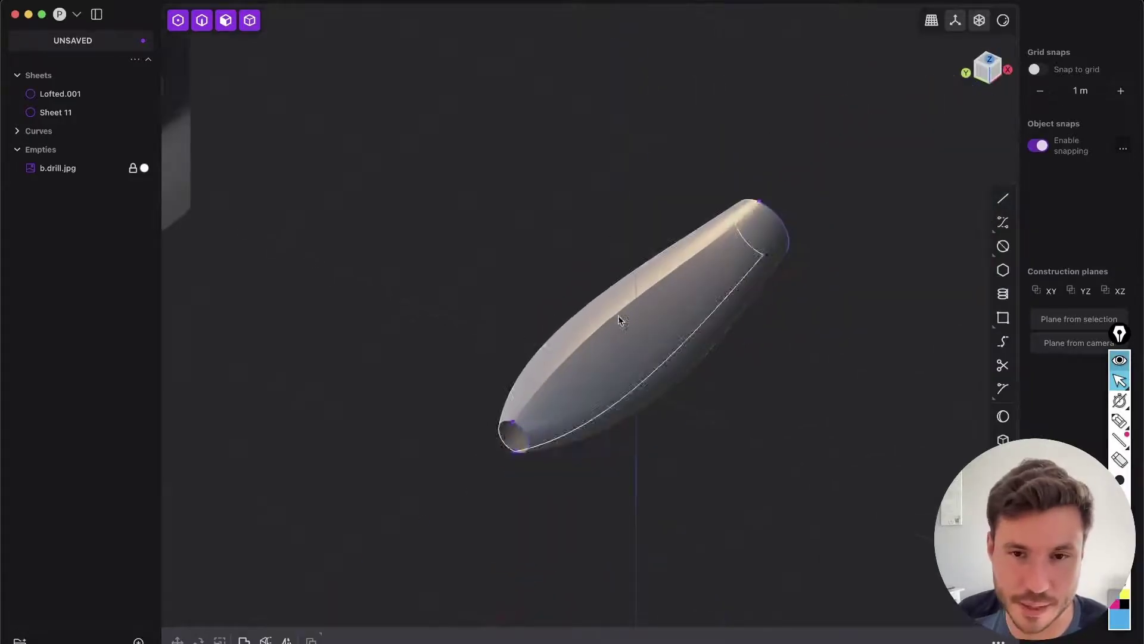
{"action": "middle_click_drag", "start_coordinate": [606, 445], "coordinate": [559, 402]}
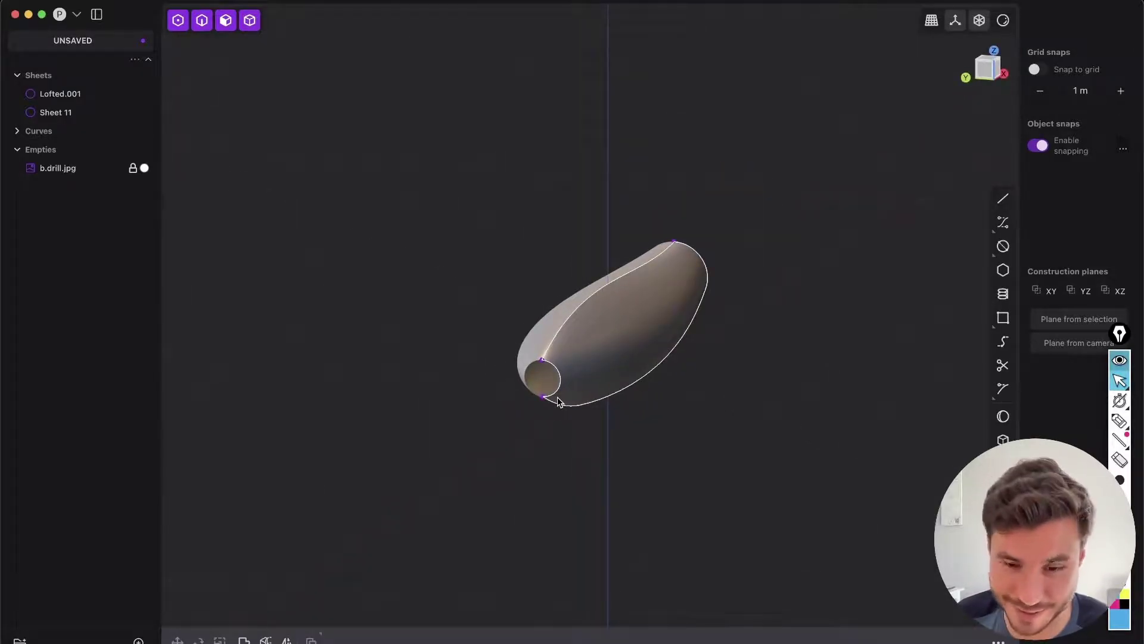
Undo the mirror, the curve hiding and the loft to get back to the bare outline curves.
{"action": "key", "text": "super+z"}
{"action": "key", "text": "super+z"}
{"action": "key", "text": "super+z"}
{"action": "key", "text": "super+z"}
{"action": "key", "text": "super+z"}
{"action": "key", "text": "super+z"}
{"action": "key", "text": "super+z"}
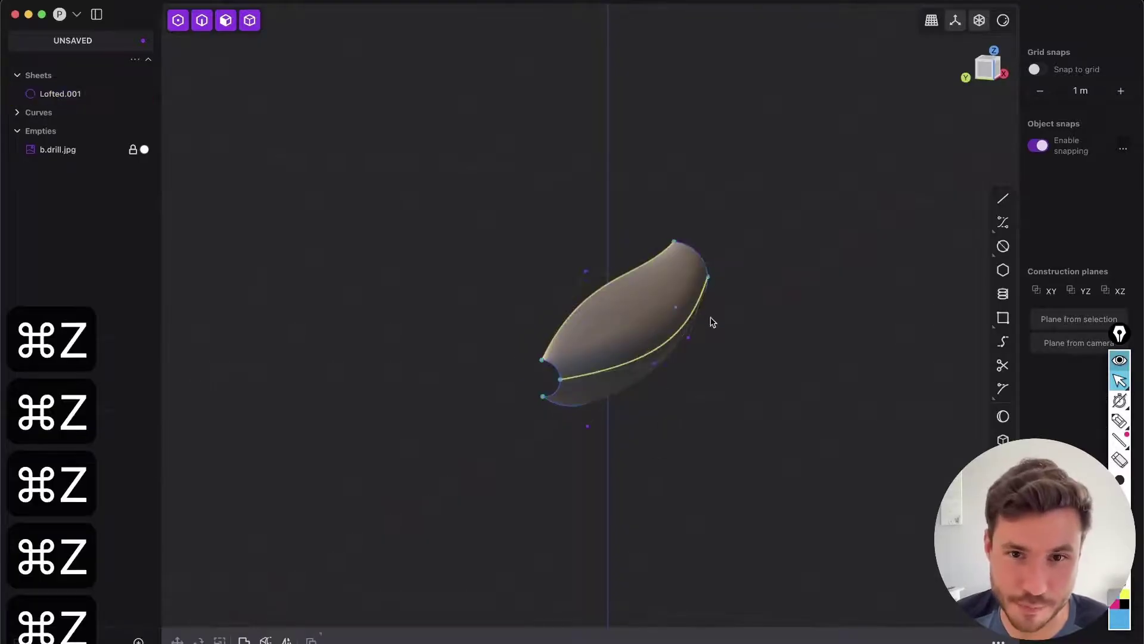
{"action": "key", "text": "super+z"}
{"action": "key", "text": "super+z"}
Delete the leftover straight vertical line at the drill's centre plane.
{"action": "middle_click_drag", "start_coordinate": [728, 319], "coordinate": [757, 230]}
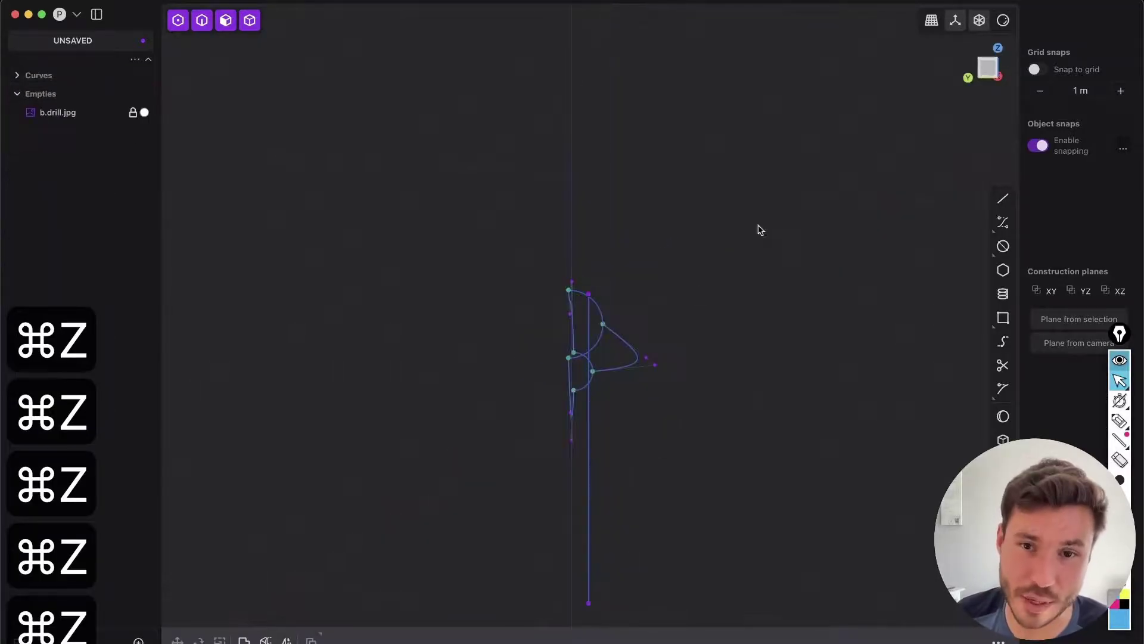
{"action": "left_click", "coordinate": [985, 71]}
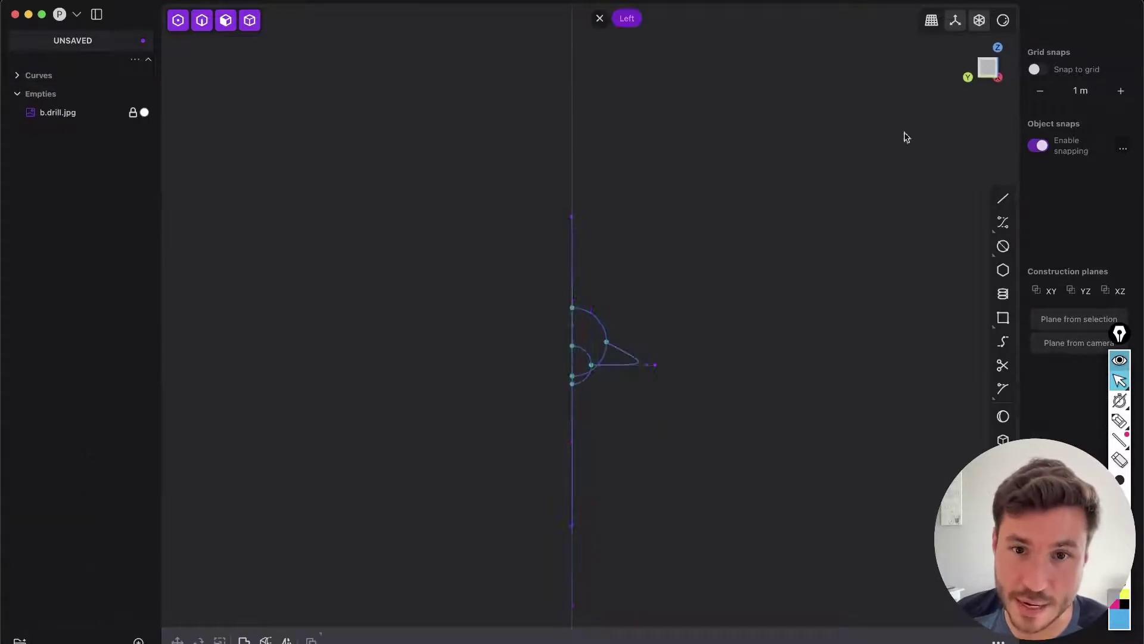
{"action": "key", "text": "2"}
{"action": "left_click", "coordinate": [576, 191]}
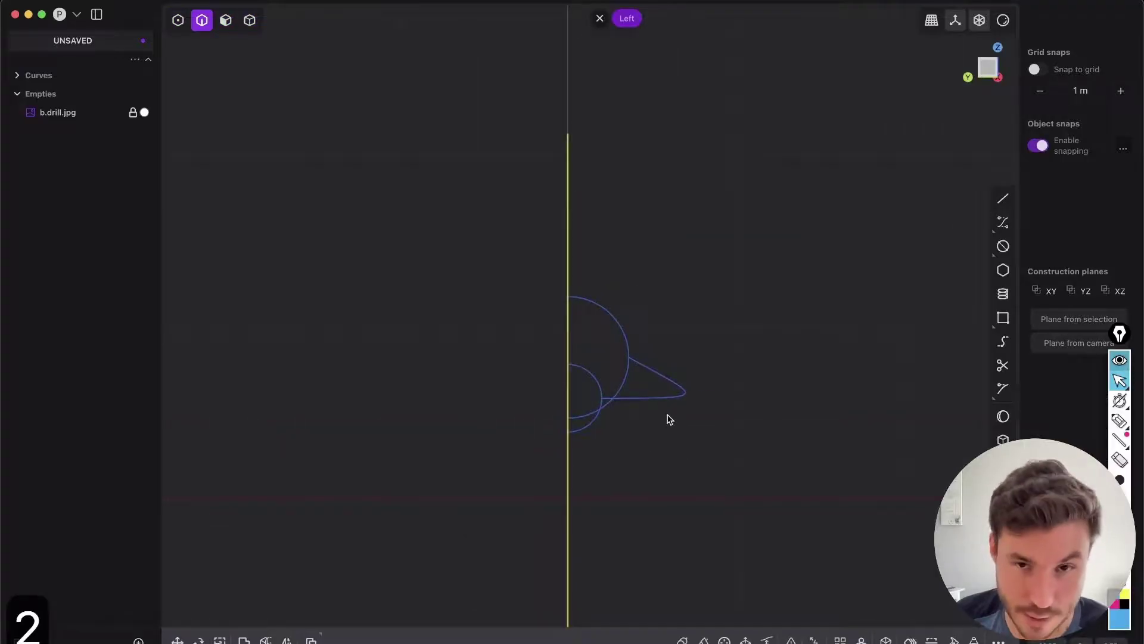
{"action": "key", "text": "x"}
{"action": "scroll", "coordinate": [574, 358], "scroll_direction": "up", "scroll_amount": 5}
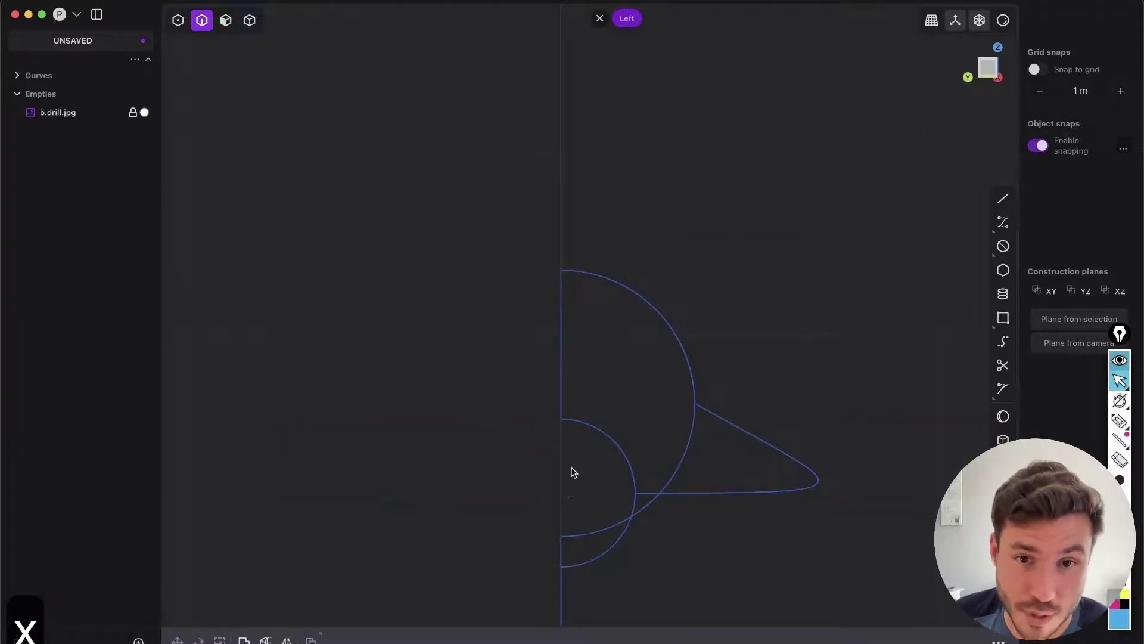
Extrude the upper and lower outline curves sideways from the centre plane, away from the side curve, into two ribbon sheets.
{"action": "scroll", "coordinate": [576, 313], "scroll_direction": "down", "scroll_amount": 2}
{"action": "left_click", "coordinate": [566, 329]}
{"action": "middle_click_drag", "start_coordinate": [578, 354], "coordinate": [858, 201]}
{"action": "left_click", "coordinate": [989, 77]}
{"action": "scroll", "coordinate": [649, 185], "scroll_direction": "down", "scroll_amount": 5}
{"action": "scroll", "coordinate": [649, 238], "scroll_direction": "up", "scroll_amount": 5}
{"action": "scroll", "coordinate": [606, 328], "scroll_direction": "up", "scroll_amount": 5}
{"action": "scroll", "coordinate": [605, 328], "scroll_direction": "down", "scroll_amount": 3}
{"action": "middle_click_drag", "start_coordinate": [588, 273], "coordinate": [598, 347]}
{"action": "middle_click_drag", "start_coordinate": [652, 277], "coordinate": [610, 375], "text": "shift"}
{"action": "key", "text": "e"}
{"action": "left_click_drag", "start_coordinate": [717, 422], "coordinate": [581, 442]}
{"action": "right_click", "coordinate": [689, 354]}
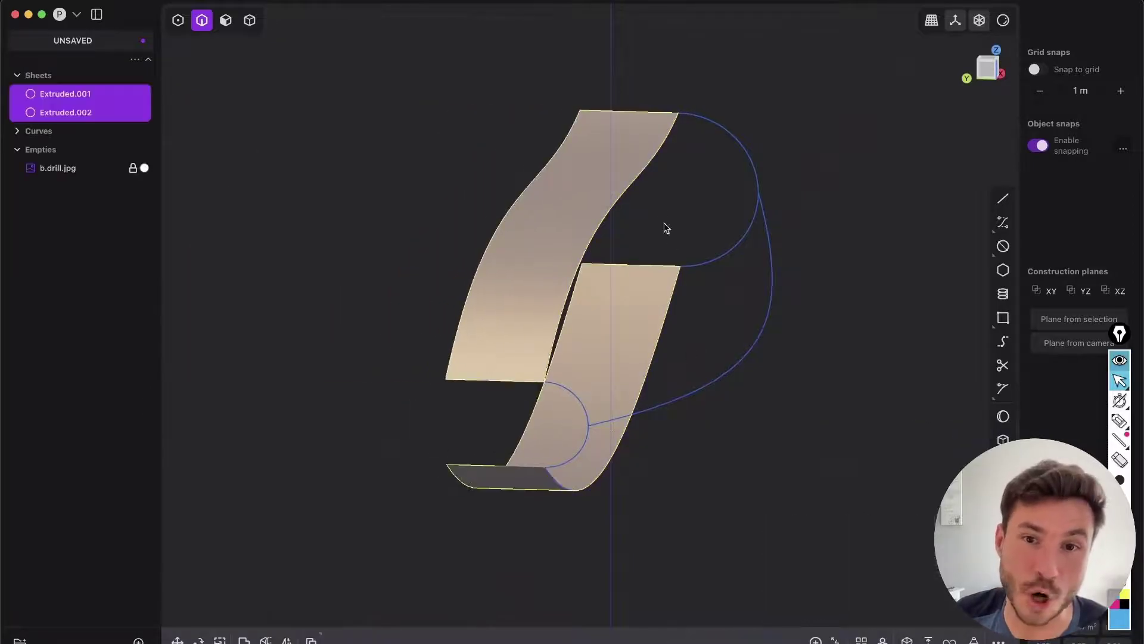
{"action": "left_click", "coordinate": [672, 243]}
{"action": "middle_click_drag", "start_coordinate": [636, 204], "coordinate": [596, 223]}
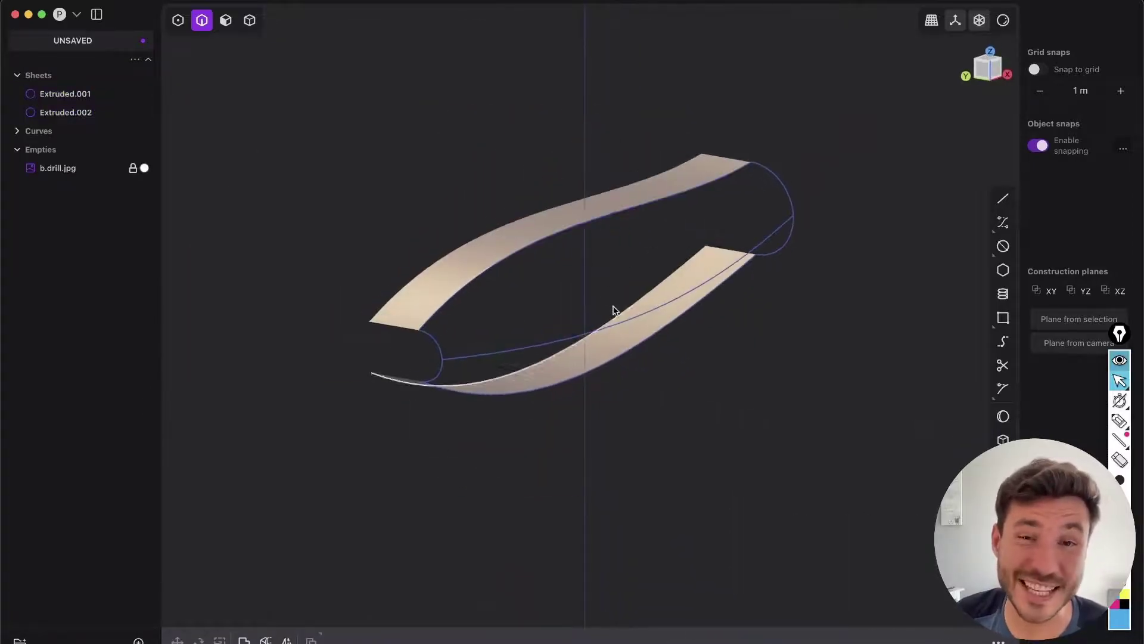
{"action": "middle_click_drag", "start_coordinate": [620, 230], "coordinate": [615, 217]}
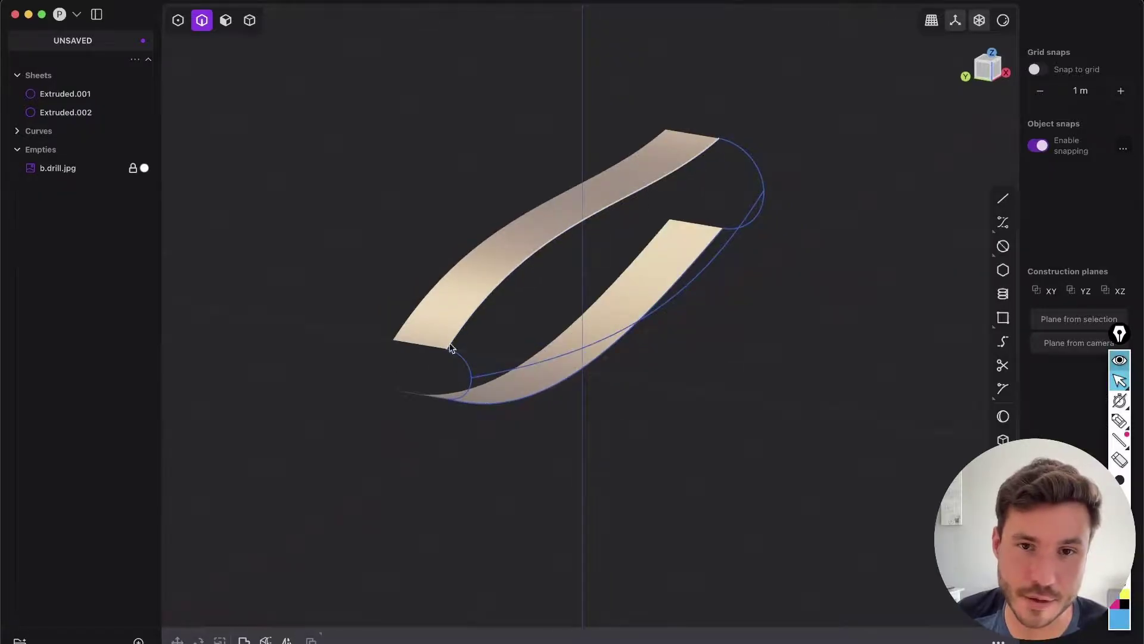
{"action": "middle_click_drag", "start_coordinate": [631, 278], "coordinate": [581, 424]}
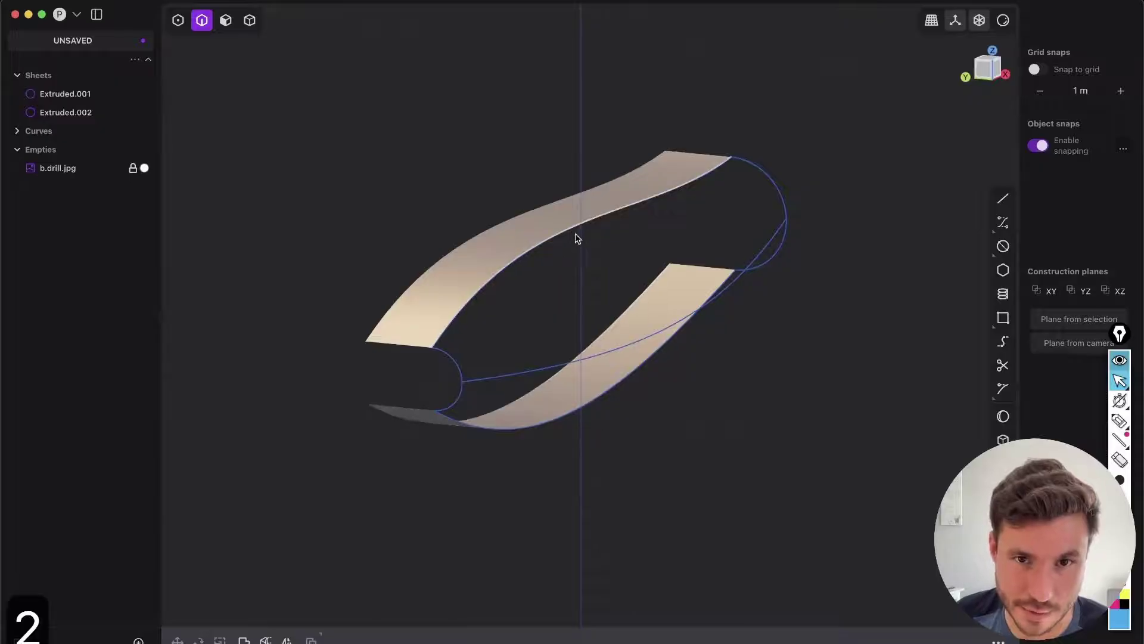
{"action": "middle_click_drag", "start_coordinate": [626, 309], "coordinate": [626, 316]}
{"action": "left_click", "coordinate": [620, 301]}
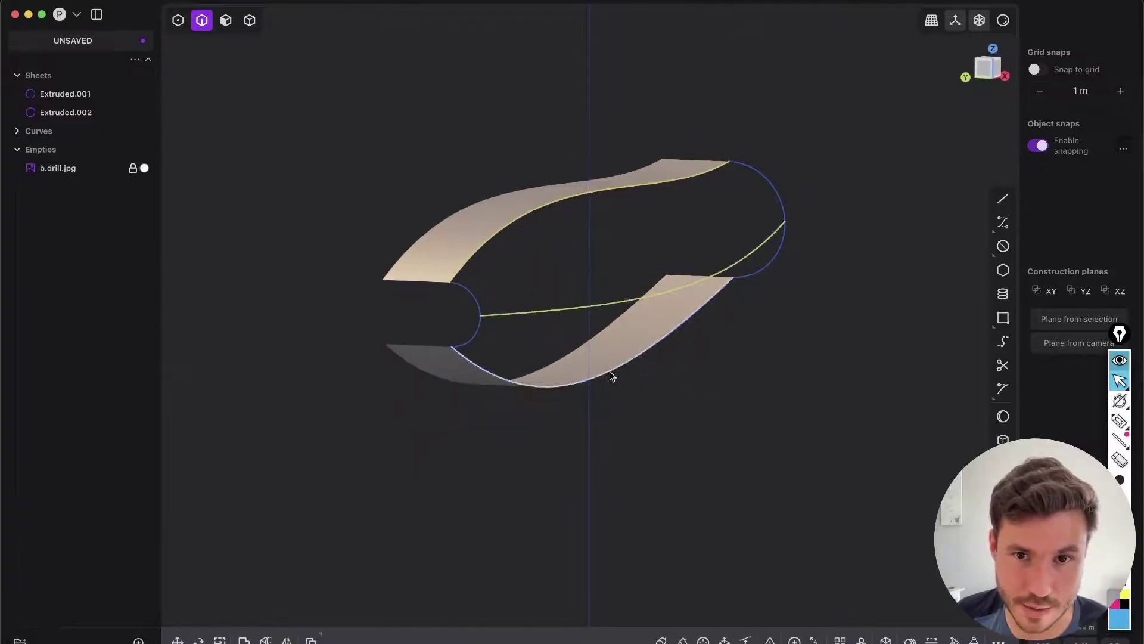
{"action": "key", "text": "l"}
{"action": "middle_click_drag", "start_coordinate": [692, 503], "coordinate": [618, 255]}
{"action": "left_click", "coordinate": [543, 325]}
{"action": "mouse_move", "coordinate": [630, 192]}
{"action": "middle_mouse_down"}
{"action": "mouse_move", "coordinate": [606, 214]}
{"action": "mouse_move", "coordinate": [610, 198]}
{"action": "middle_mouse_up"}
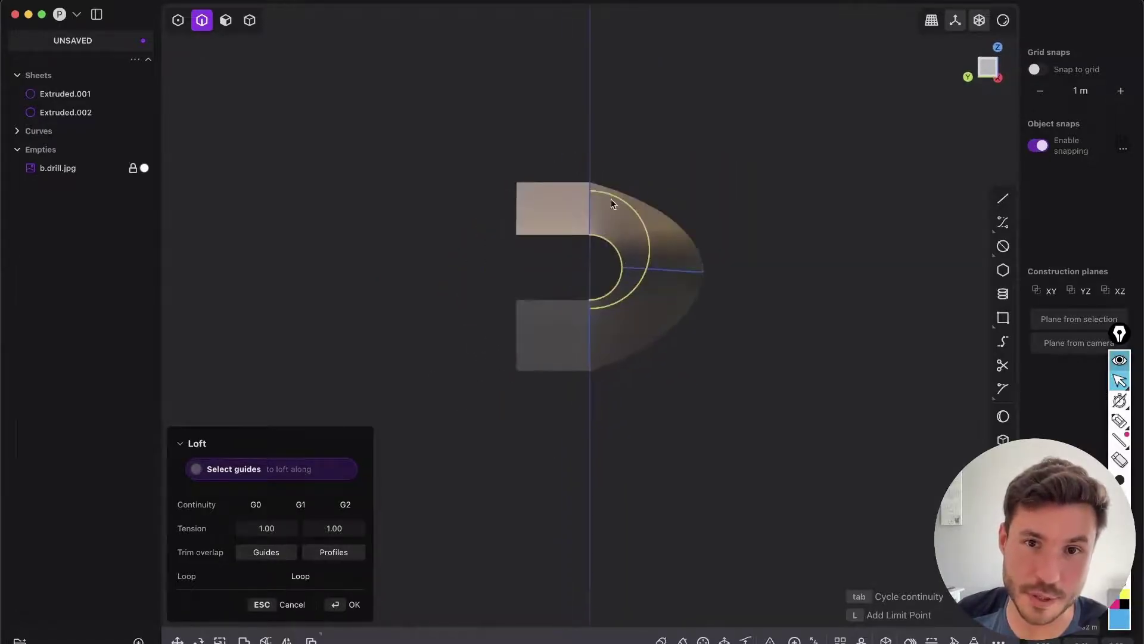
{"action": "scroll", "coordinate": [611, 198], "scroll_direction": "up", "scroll_amount": 5}
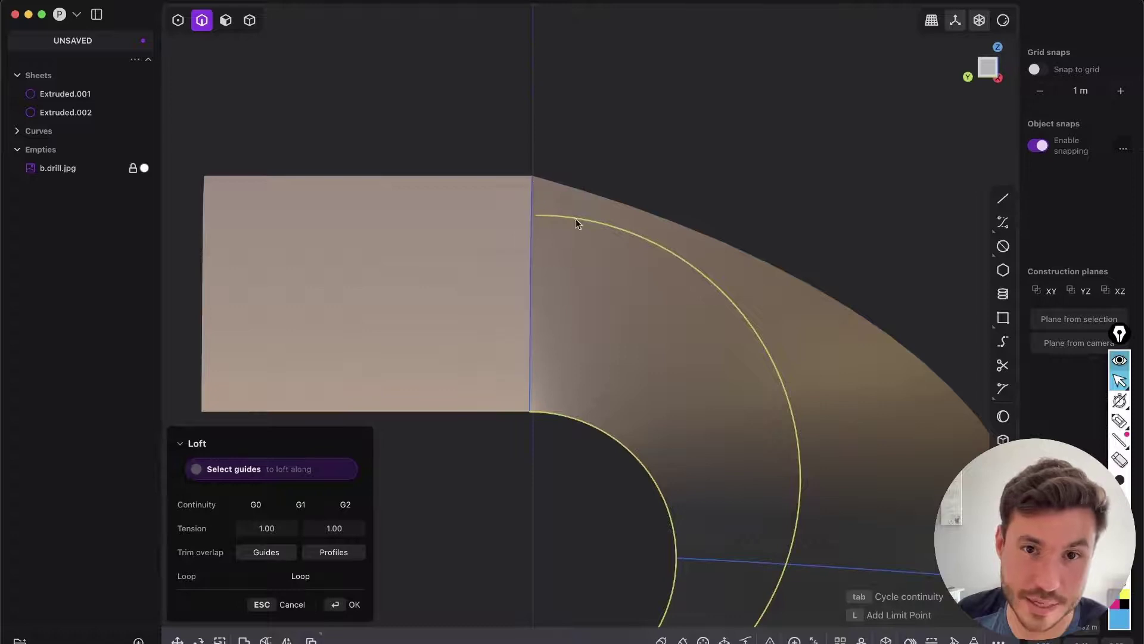
{"action": "scroll", "coordinate": [566, 244], "scroll_direction": "down", "scroll_amount": 5}
{"action": "middle_click_drag", "start_coordinate": [558, 268], "coordinate": [542, 291]}
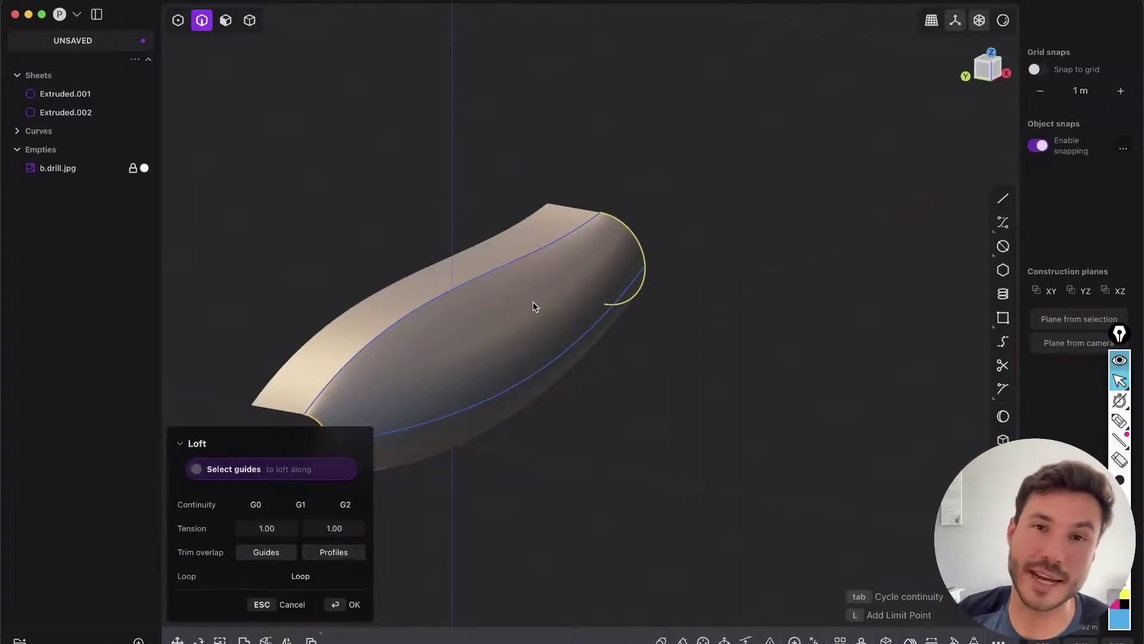
{"action": "key", "text": "Escape"}
Group the upper and lower outline curves that lie along the ribbon sheets' edges.
{"action": "middle_click_drag", "start_coordinate": [574, 312], "coordinate": [638, 217]}
{"action": "key", "text": "2"}
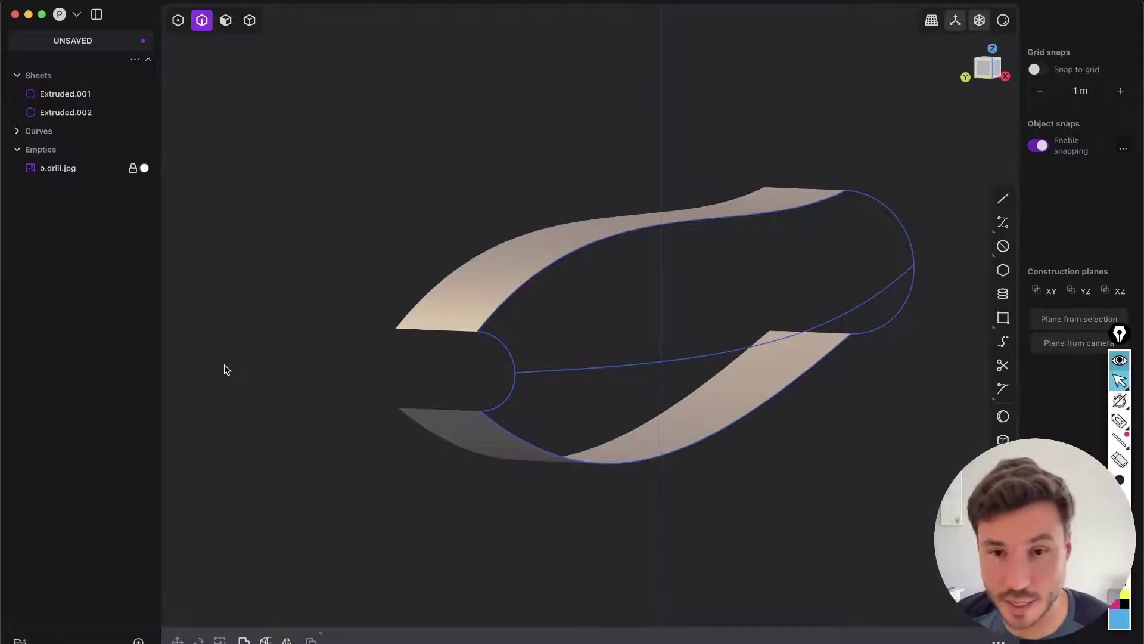
{"action": "key", "text": "F2"}
{"action": "key", "text": "2"}
{"action": "left_click", "coordinate": [648, 224]}
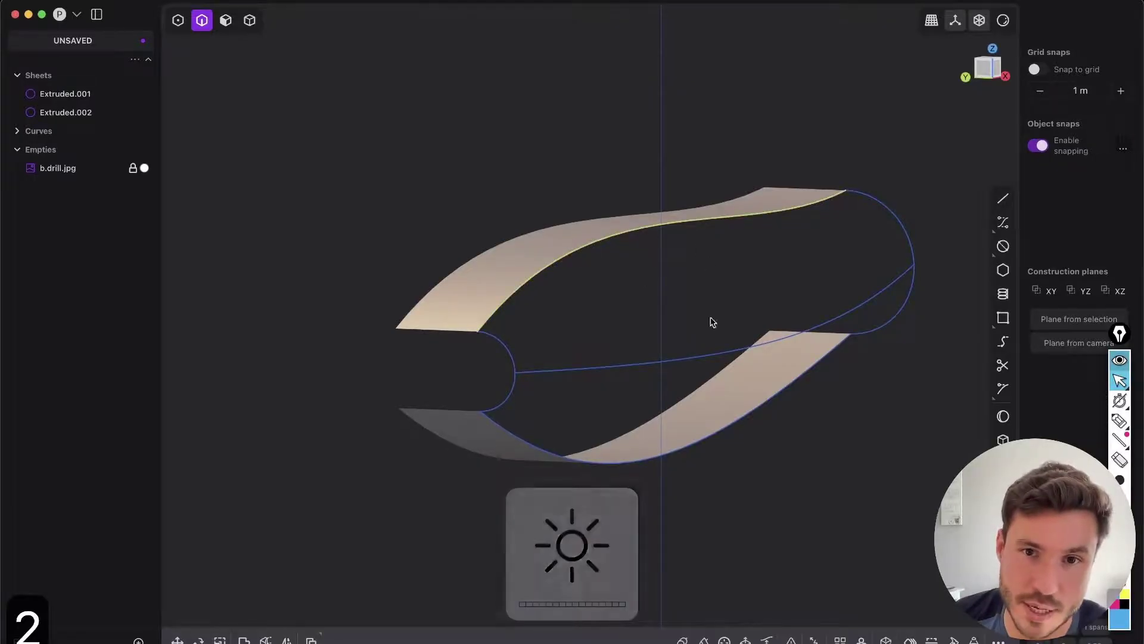
{"action": "mouse_move", "coordinate": [774, 404]}
{"action": "middle_mouse_down"}
{"action": "mouse_move", "coordinate": [793, 375]}
{"action": "mouse_move", "coordinate": [807, 381]}
{"action": "mouse_move", "coordinate": [764, 413]}
{"action": "middle_mouse_up"}
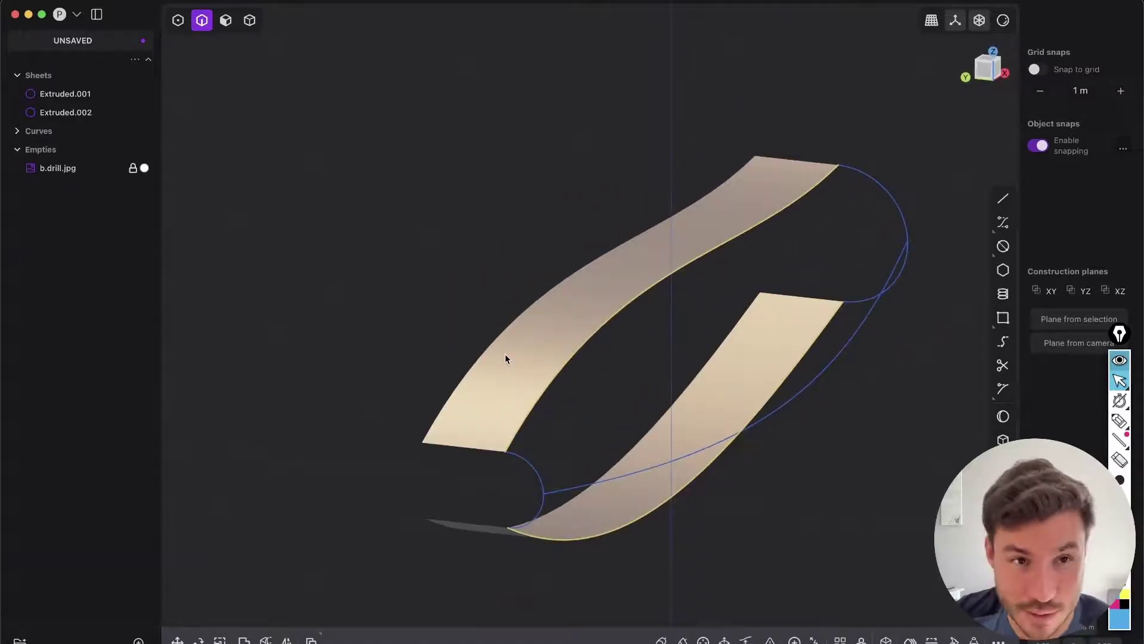
{"action": "key", "text": "ctrl+g"}
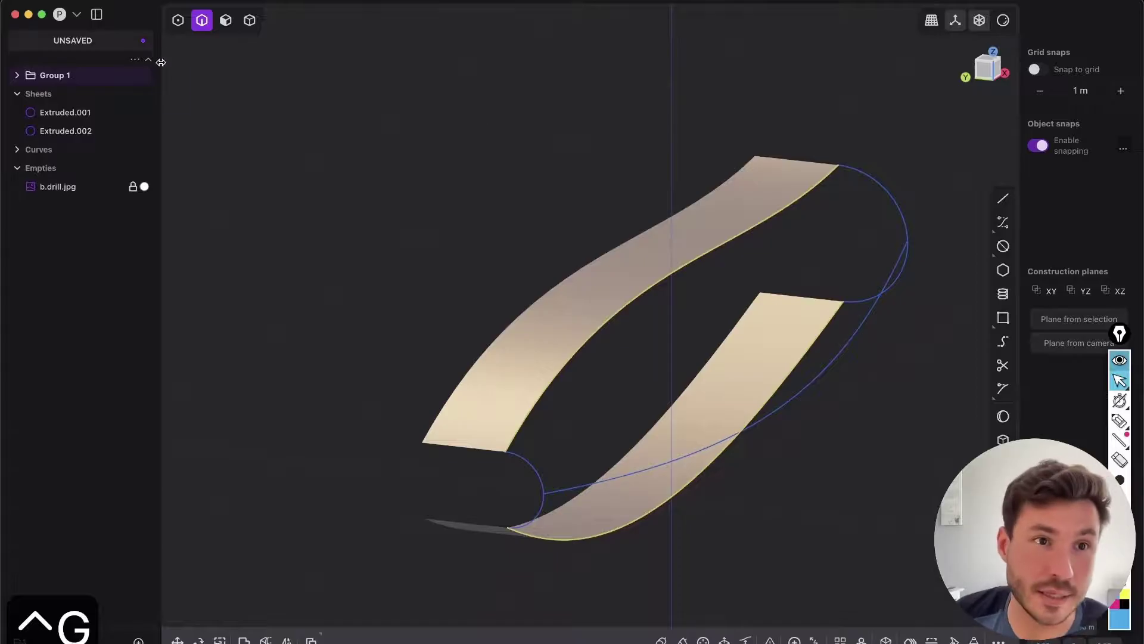
Rename the new curve group to BC and hide it.
{"action": "left_click", "coordinate": [57, 78]}
{"action": "left_click", "coordinate": [57, 76]}
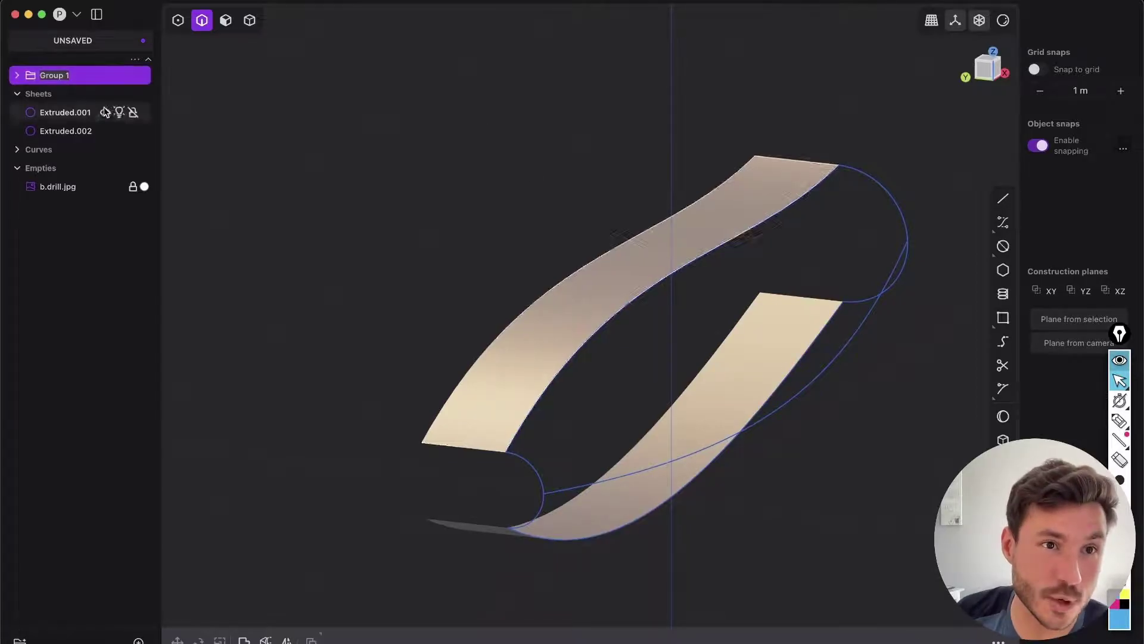
{"action": "type", "text": "BC"}
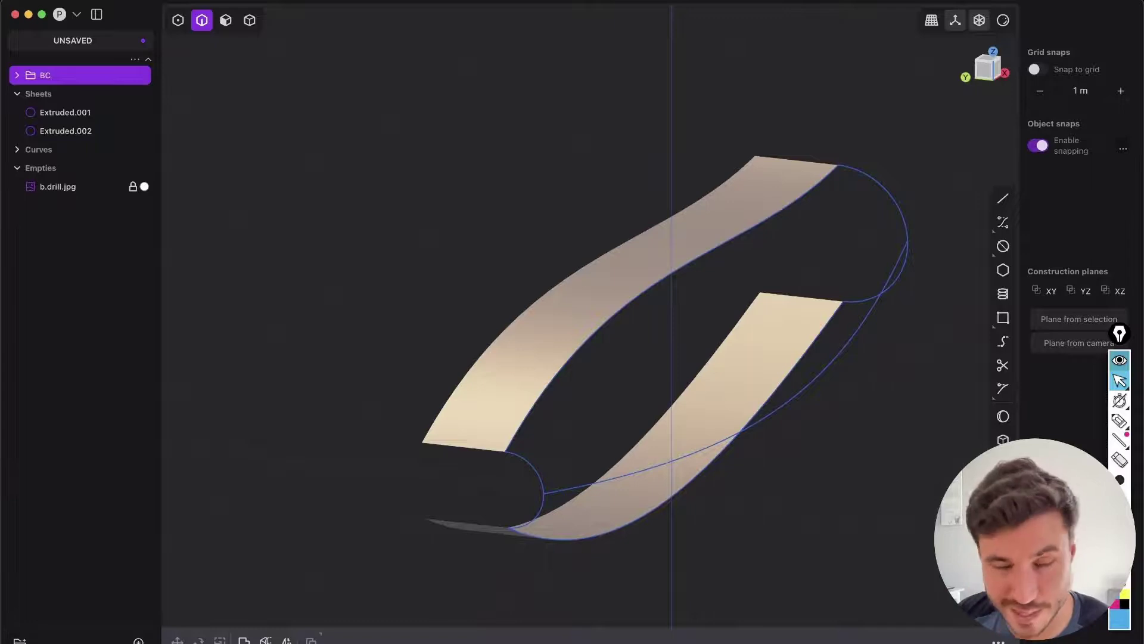
{"action": "key", "text": "Return"}
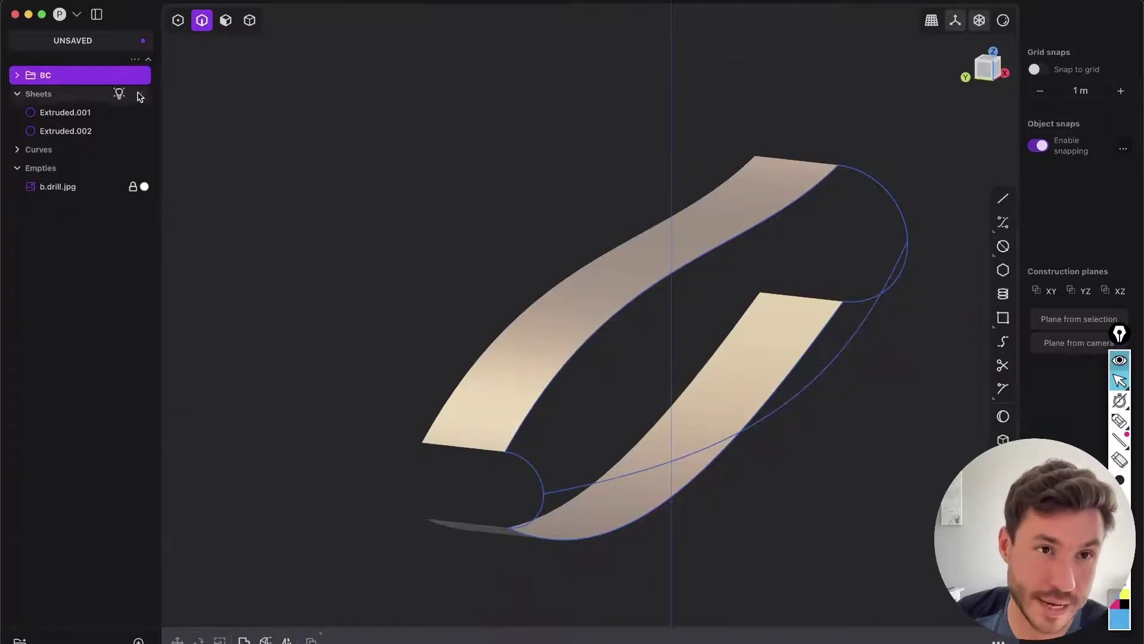
{"action": "left_click", "coordinate": [118, 76]}
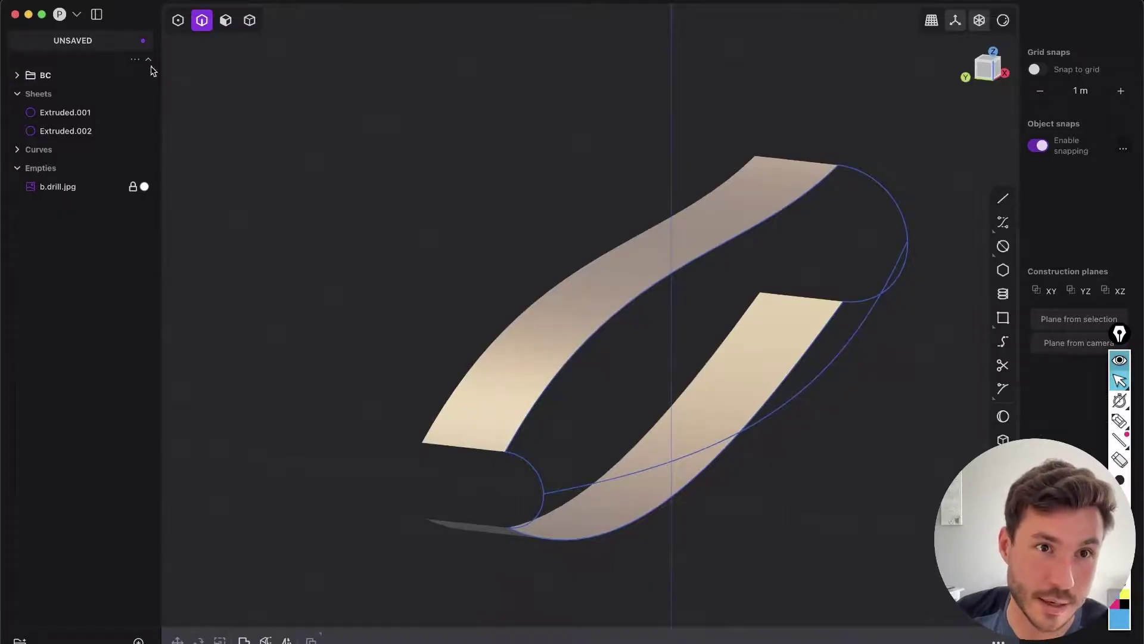
Turn on the display of edge lines for the ribbon sheets.
{"action": "scroll", "coordinate": [710, 253], "scroll_direction": "down", "scroll_amount": 3}
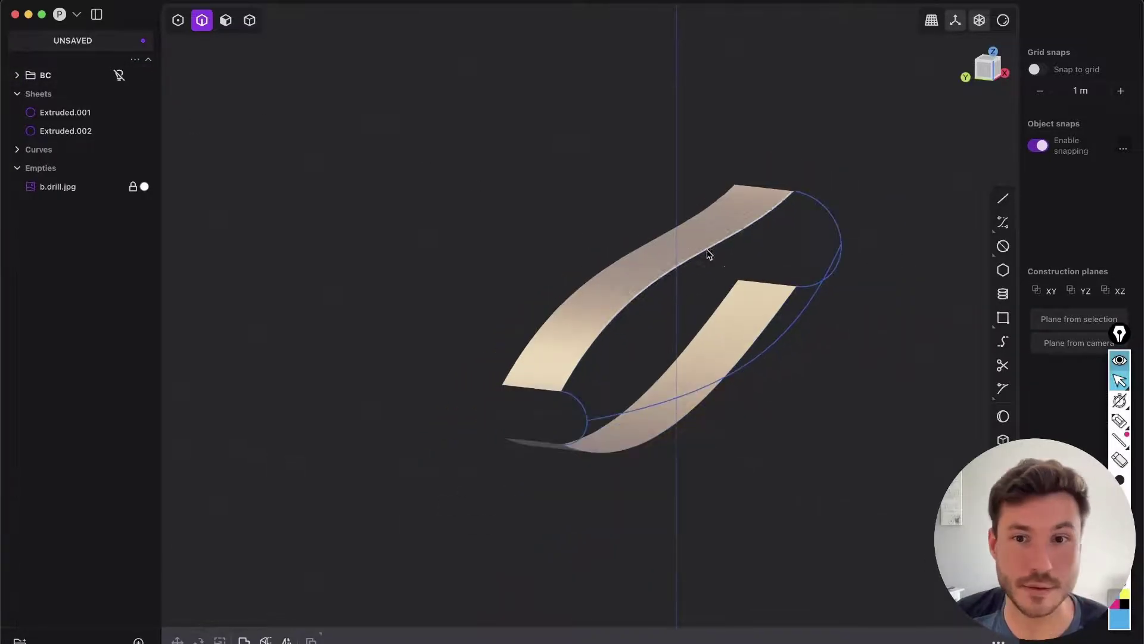
{"action": "right_click_drag", "start_coordinate": [940, 367], "coordinate": [627, 230]}
{"action": "key", "text": "shift+e"}
{"action": "scroll", "coordinate": [642, 239], "scroll_direction": "up", "scroll_amount": 5}
{"action": "scroll", "coordinate": [653, 231], "scroll_direction": "down", "scroll_amount": 5}
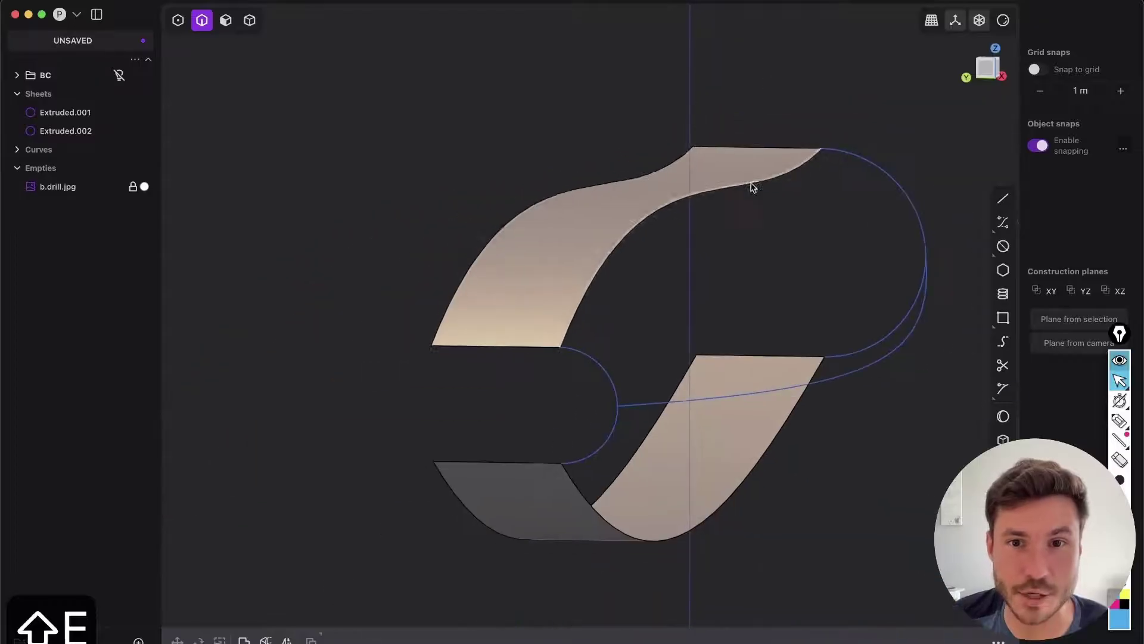
Loft a surface from the upper sheet's centre edge through the side curve to the lower sheet's centre edge.
{"action": "left_click", "coordinate": [680, 194]}
{"action": "scroll", "coordinate": [687, 225], "scroll_direction": "right", "scroll_amount": 3}
{"action": "scroll", "coordinate": [749, 320], "scroll_direction": "right", "scroll_amount": 5}
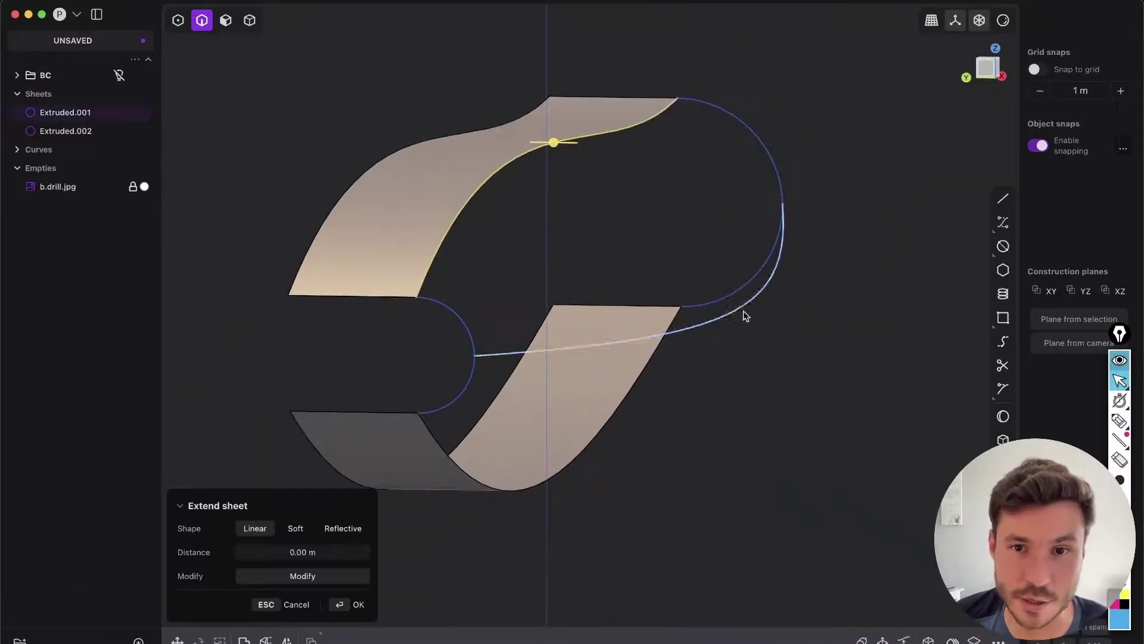
{"action": "left_click", "coordinate": [571, 481]}
{"action": "scroll", "coordinate": [639, 353], "scroll_direction": "down", "scroll_amount": 3}
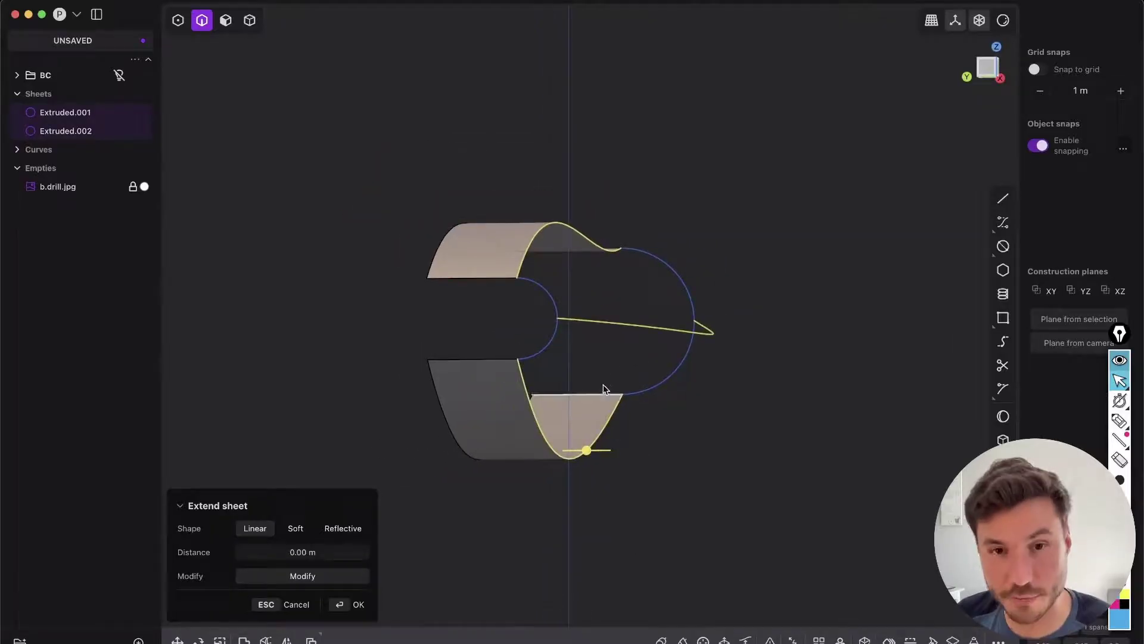
{"action": "key", "text": "l"}
{"action": "scroll", "coordinate": [530, 297], "scroll_direction": "right", "scroll_amount": 5}
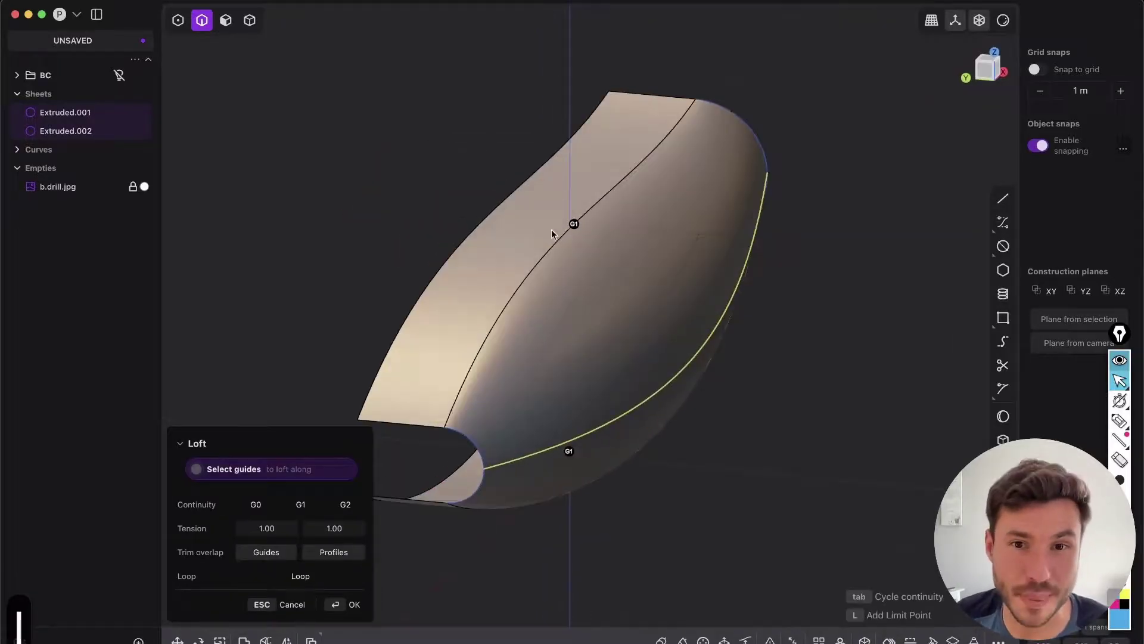
{"action": "scroll", "coordinate": [571, 225], "scroll_direction": "left", "scroll_amount": 5}
Cycle the loft's continuity at the upper sheet edge through its options and return it to G1.
{"action": "left_click", "coordinate": [563, 241]}
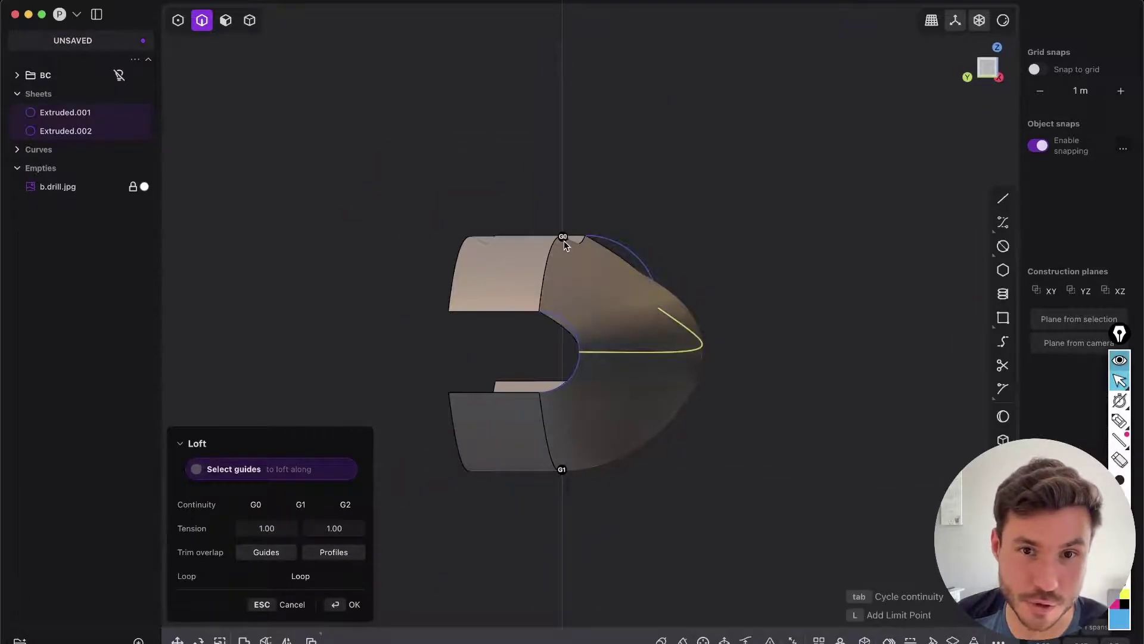
{"action": "left_click", "coordinate": [562, 239]}
{"action": "left_click", "coordinate": [562, 249]}
{"action": "left_click", "coordinate": [563, 248]}
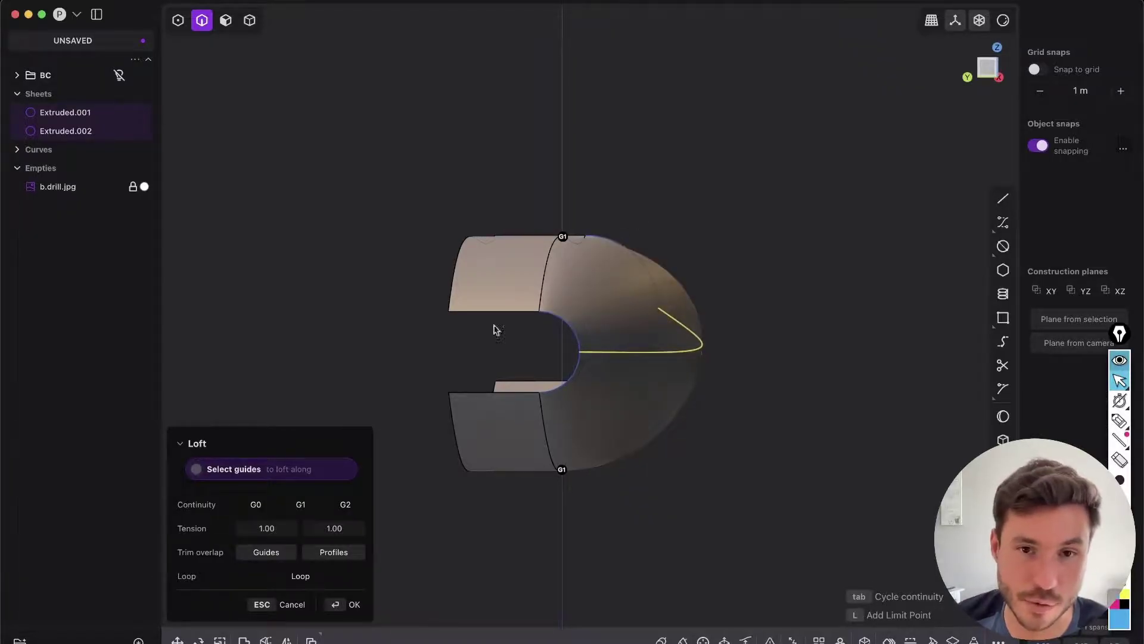
Add the nose and rear half circles as guides for the loft.
{"action": "middle_click_drag", "start_coordinate": [468, 299], "coordinate": [503, 311]}
{"action": "middle_click_drag", "start_coordinate": [516, 239], "coordinate": [584, 223]}
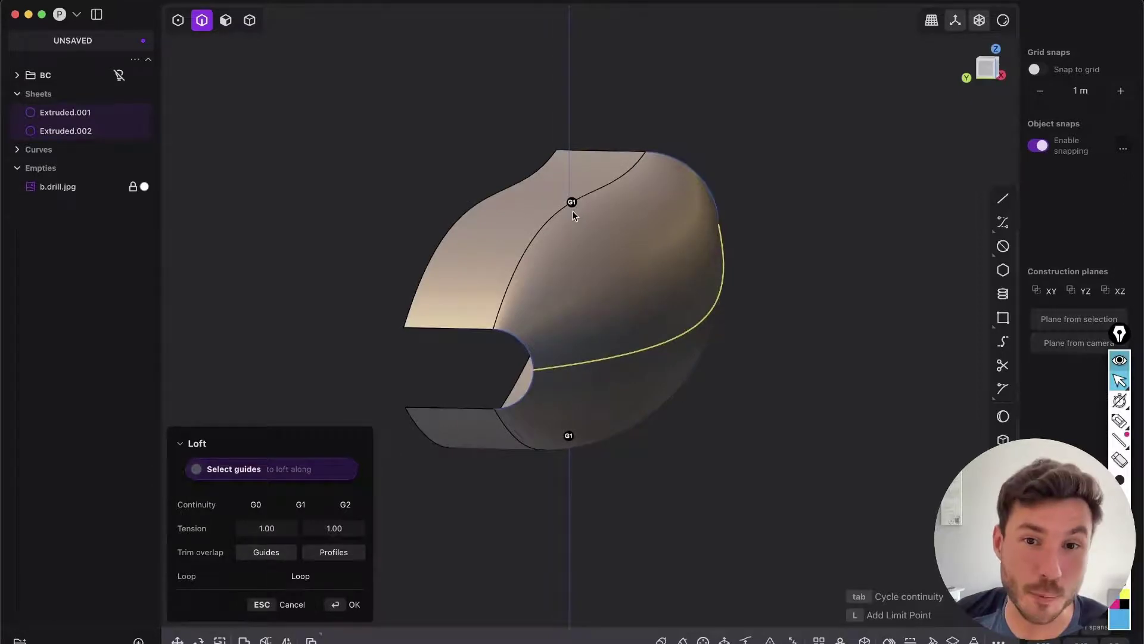
{"action": "left_click", "coordinate": [517, 341]}
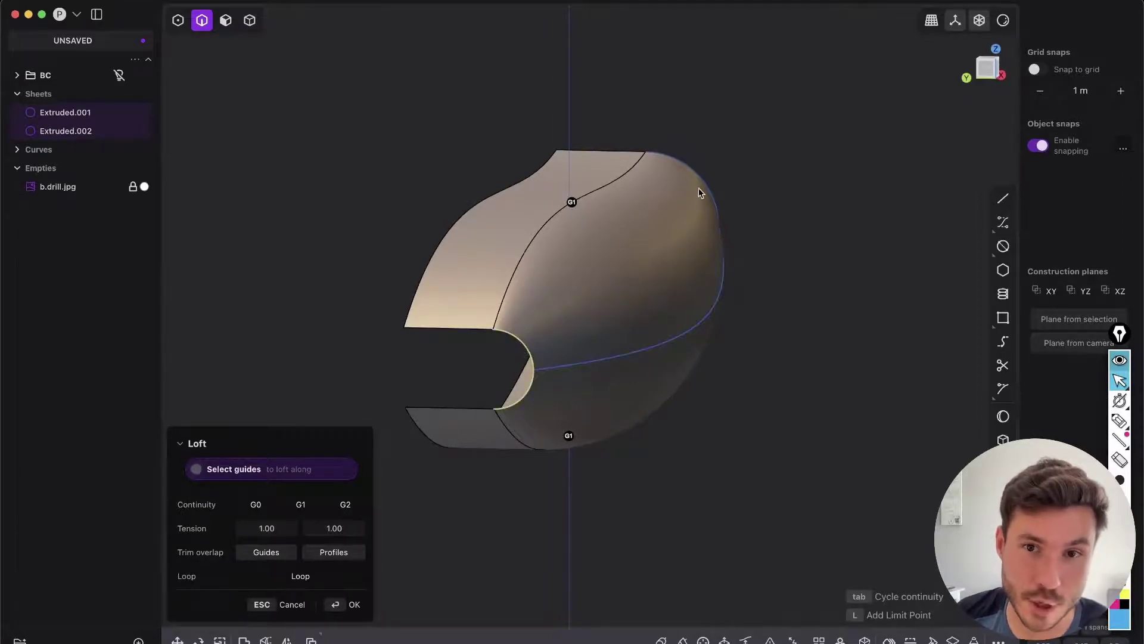
{"action": "left_click", "coordinate": [704, 183]}
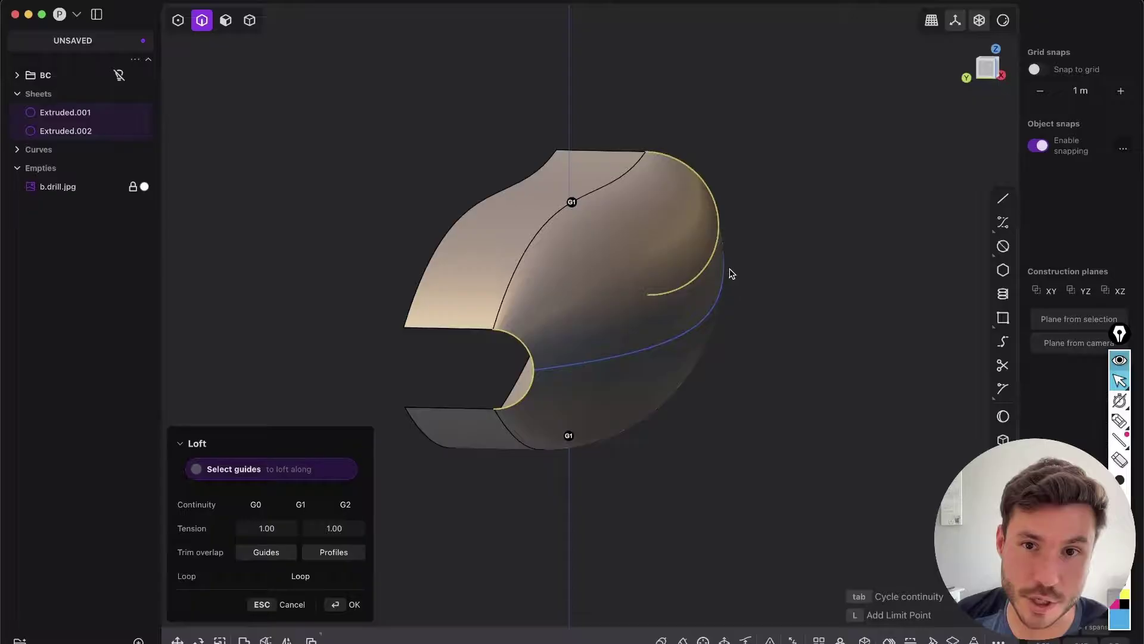
Confirm the loft and delete the two extruded helper sheets.
{"action": "left_click", "coordinate": [354, 605]}
{"action": "left_click", "coordinate": [250, 20]}
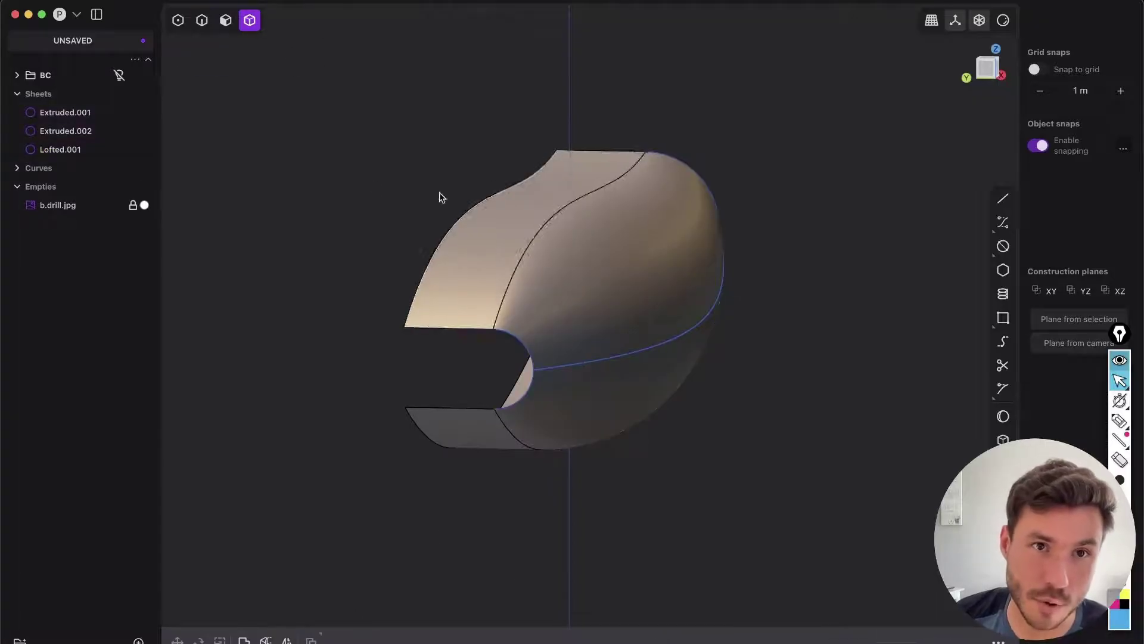
{"action": "left_click", "coordinate": [463, 240]}
{"action": "left_click", "coordinate": [467, 415]}
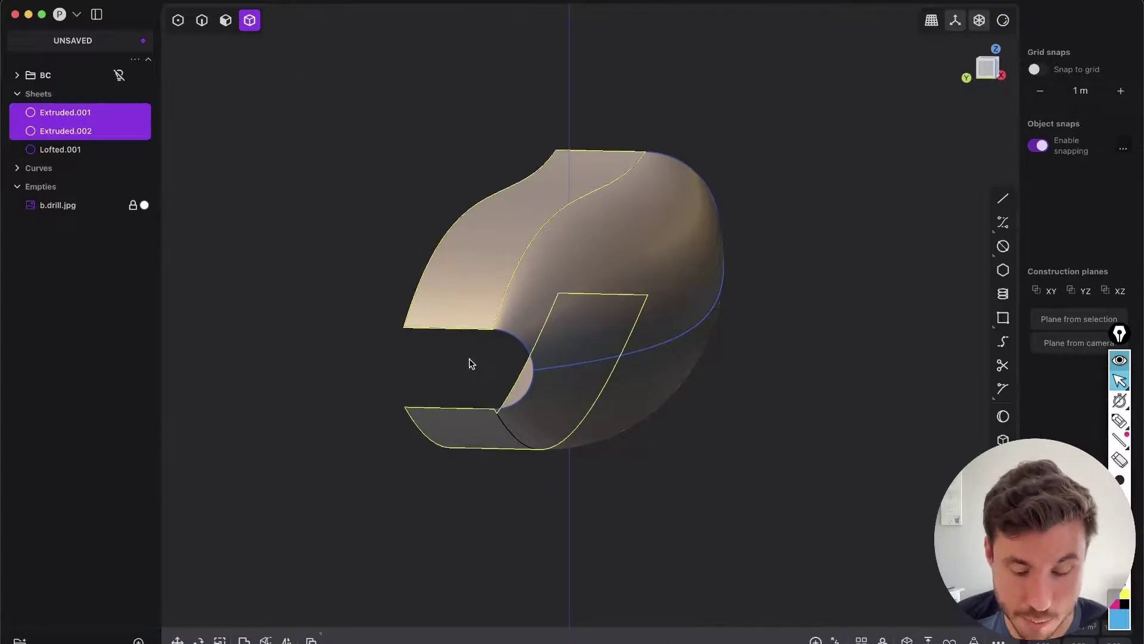
{"action": "key", "text": "x"}
Mirror the lofted half body across the centre plane and hide the edge lines to check the seam.
{"action": "left_click", "coordinate": [626, 251]}
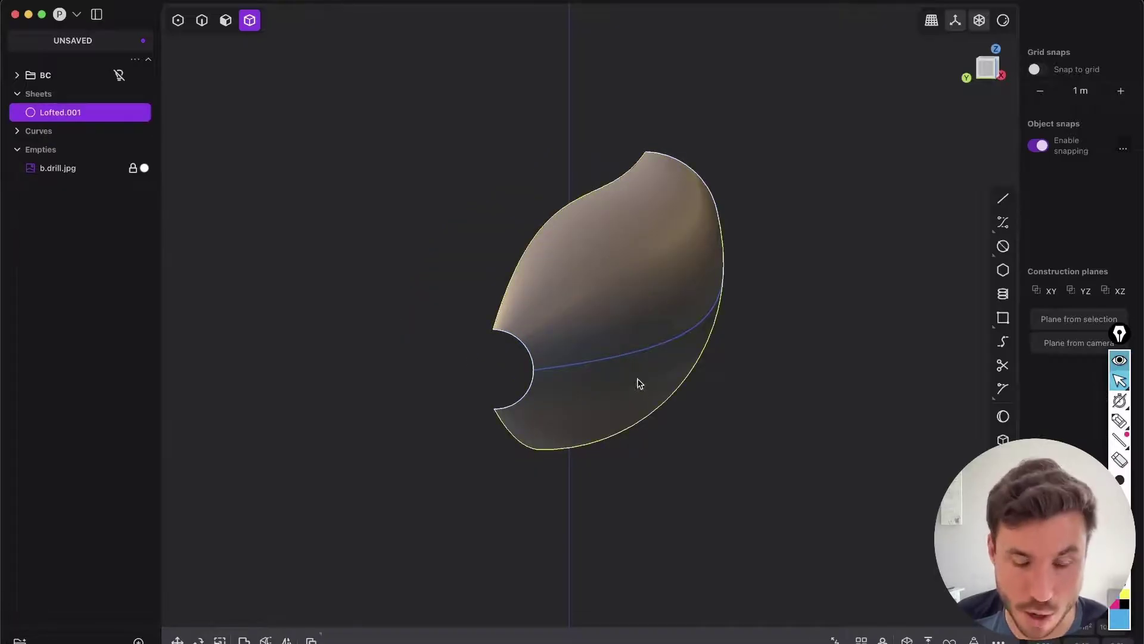
{"action": "key", "text": "alt+x"}
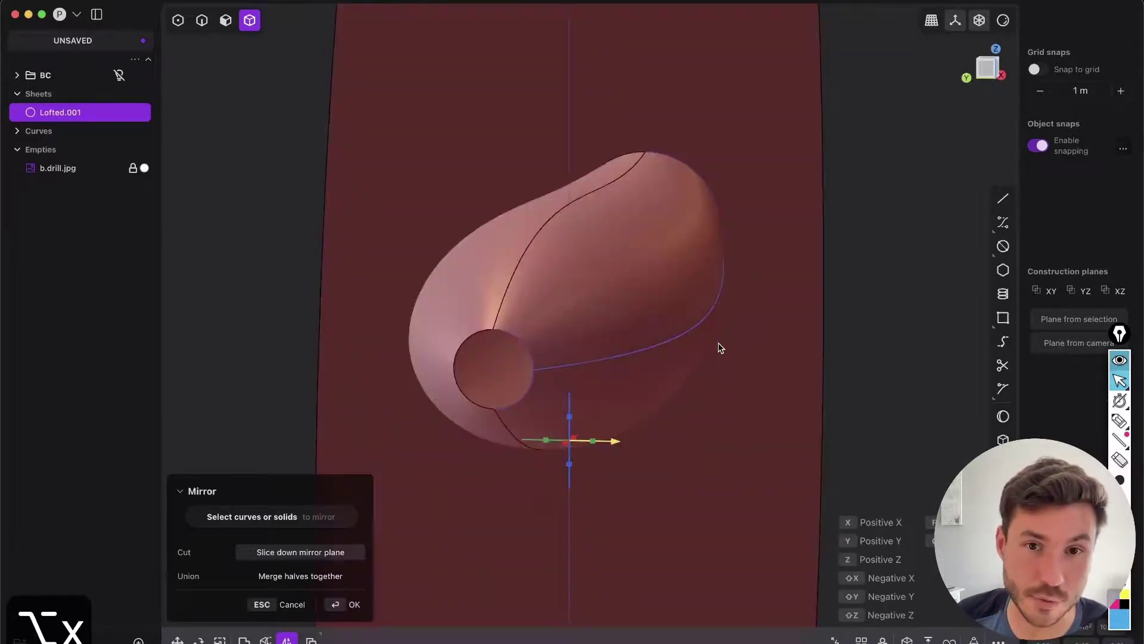
{"action": "left_click", "coordinate": [765, 337]}
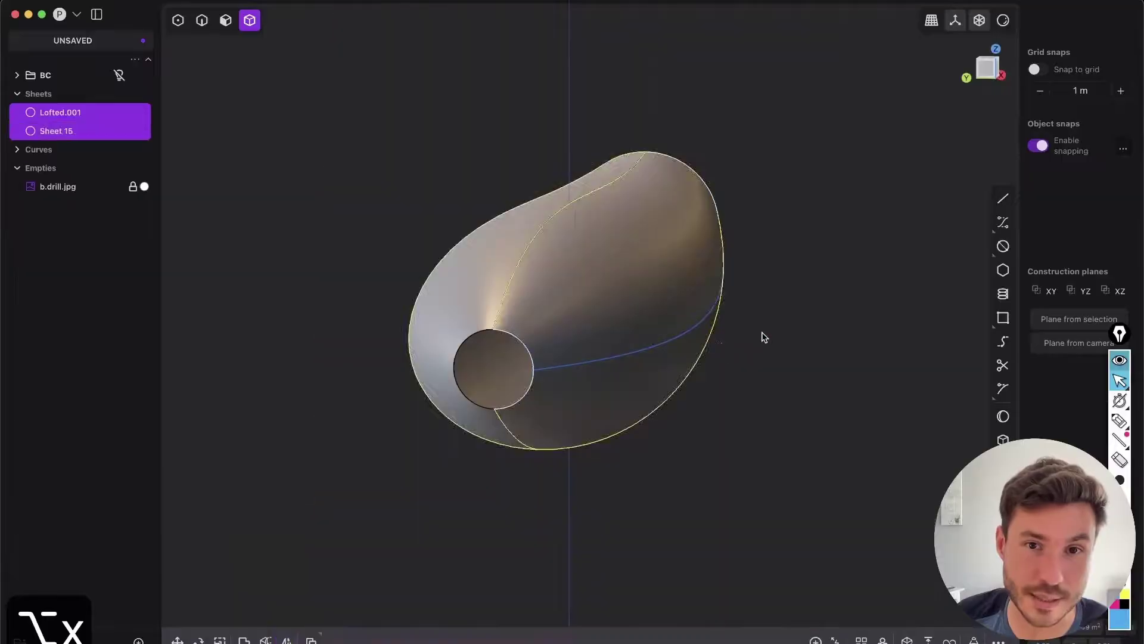
{"action": "left_click", "coordinate": [764, 338]}
{"action": "key", "text": "shift+e"}
{"action": "scroll", "coordinate": [733, 196], "scroll_direction": "down", "scroll_amount": 3}
{"action": "middle_click_drag", "start_coordinate": [733, 186], "coordinate": [679, 258]}
{"action": "scroll", "coordinate": [626, 316], "scroll_direction": "up", "scroll_amount": 4}
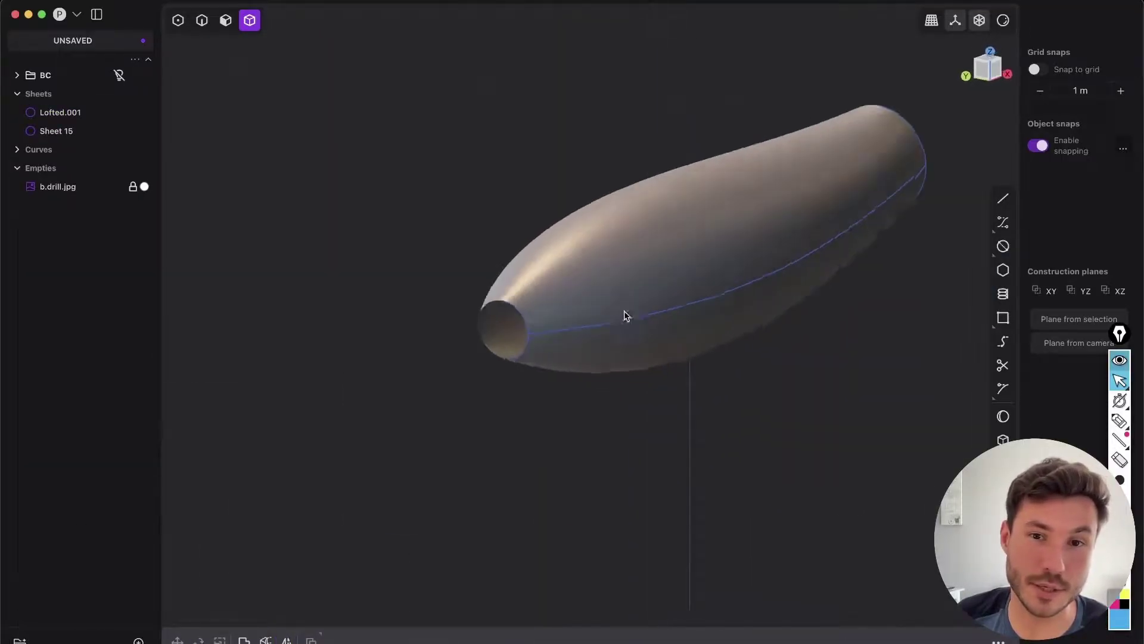
{"action": "scroll", "coordinate": [626, 316], "scroll_direction": "down", "scroll_amount": 5}
Undo the mirroring of the lofted sheet.
{"action": "key", "text": "super+z"}
{"action": "key", "text": "super+t"}
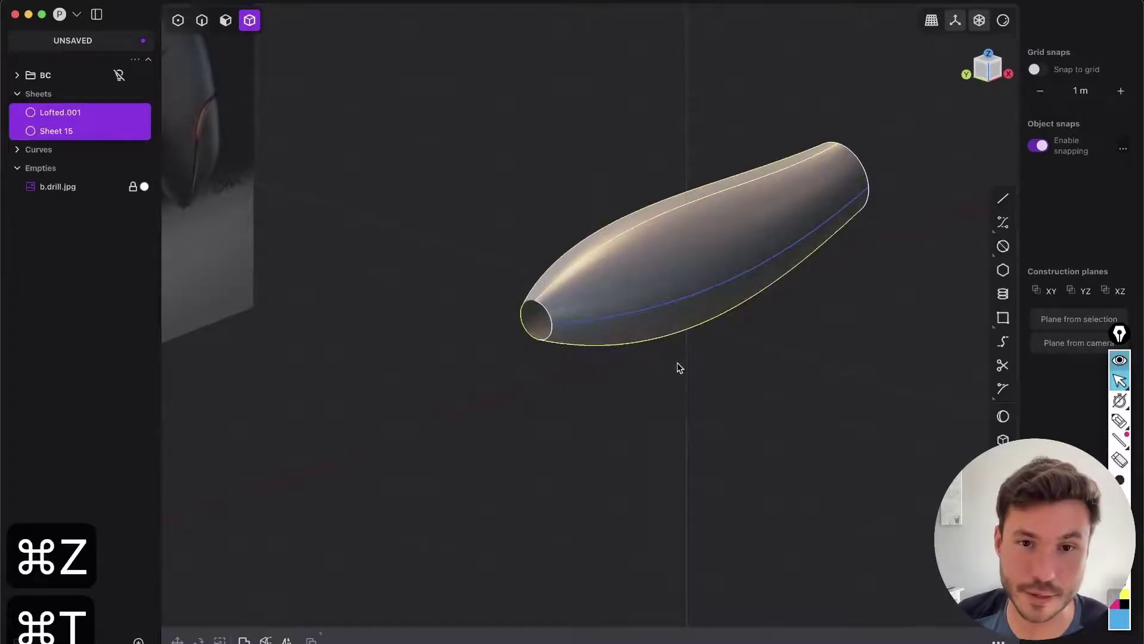
{"action": "key", "text": "super+z"}
Put the nose half circle, the rear half circle and the side curve into the hidden BC group.
{"action": "middle_click_drag", "start_coordinate": [782, 350], "coordinate": [702, 332]}
{"action": "key", "text": "2"}
{"action": "scroll", "coordinate": [577, 399], "scroll_direction": "up", "scroll_amount": 3}
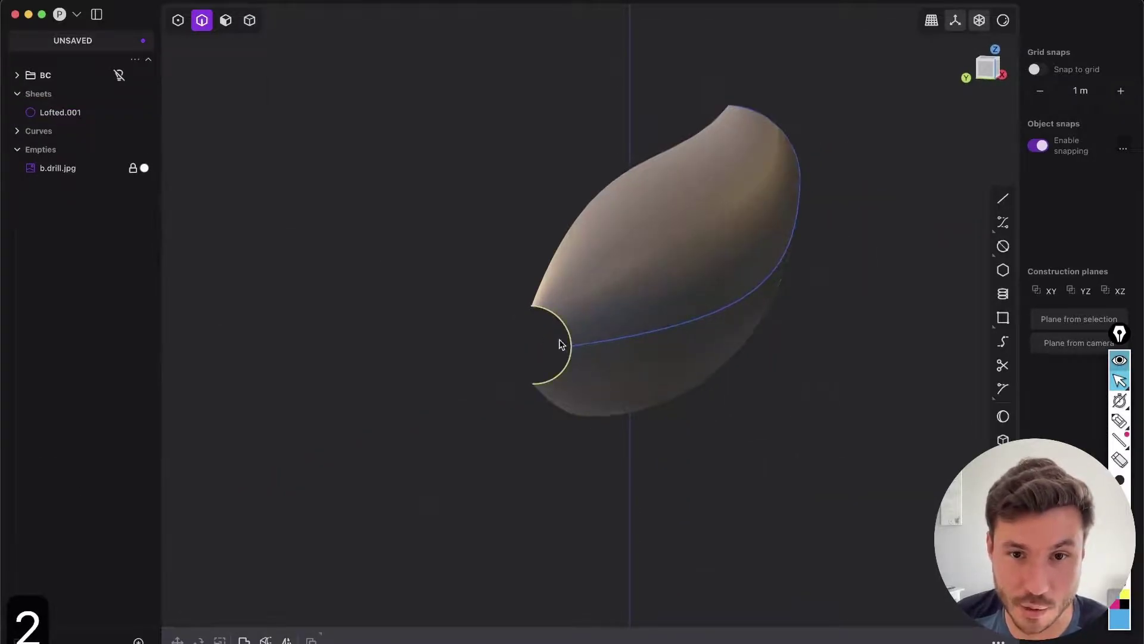
{"action": "left_click", "coordinate": [746, 301]}
{"action": "left_click", "coordinate": [820, 169]}
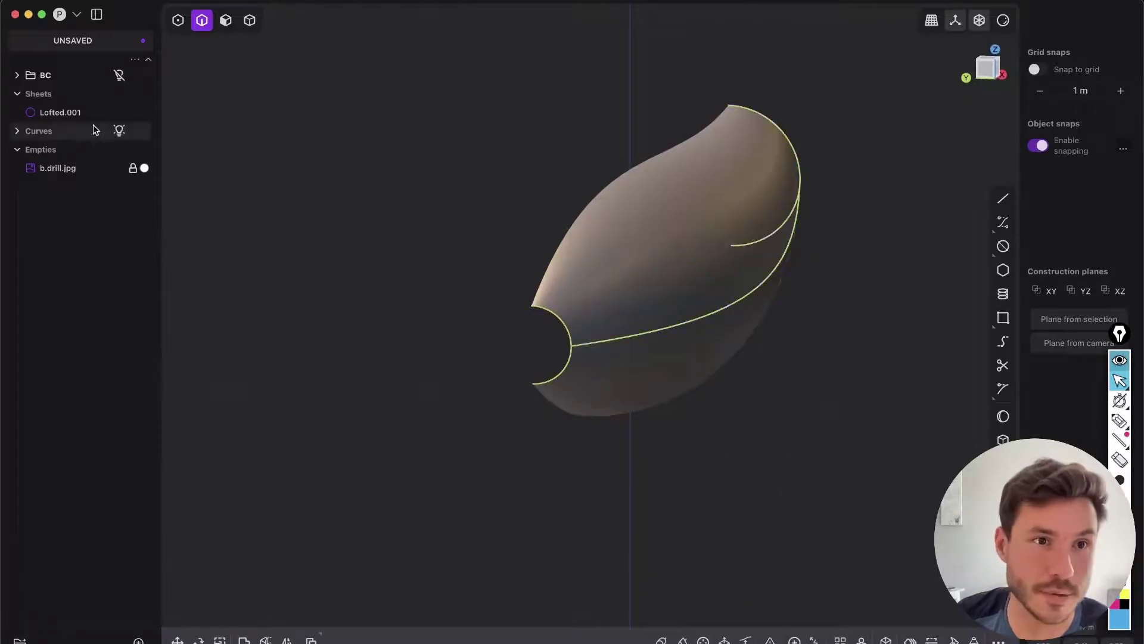
{"action": "left_click", "coordinate": [17, 131]}
{"action": "left_click_drag", "start_coordinate": [59, 178], "coordinate": [47, 77]}
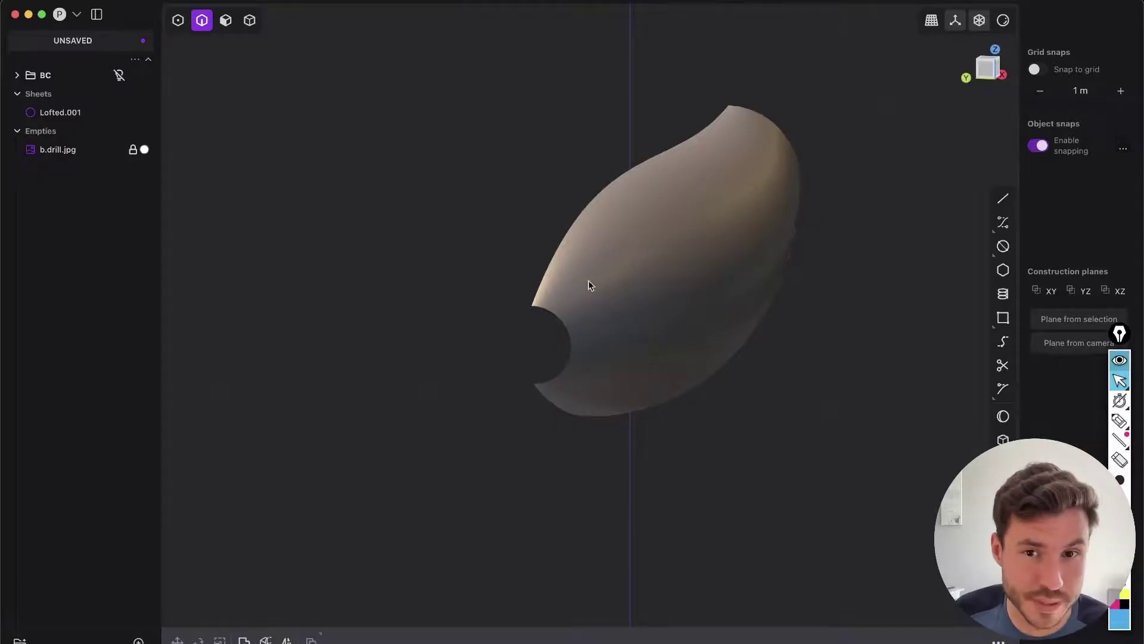
Turn the edge lines on again and compare the lofted body with the reference image in the front view.
{"action": "middle_click_drag", "start_coordinate": [620, 272], "coordinate": [560, 308]}
{"action": "key", "text": "shift+e"}
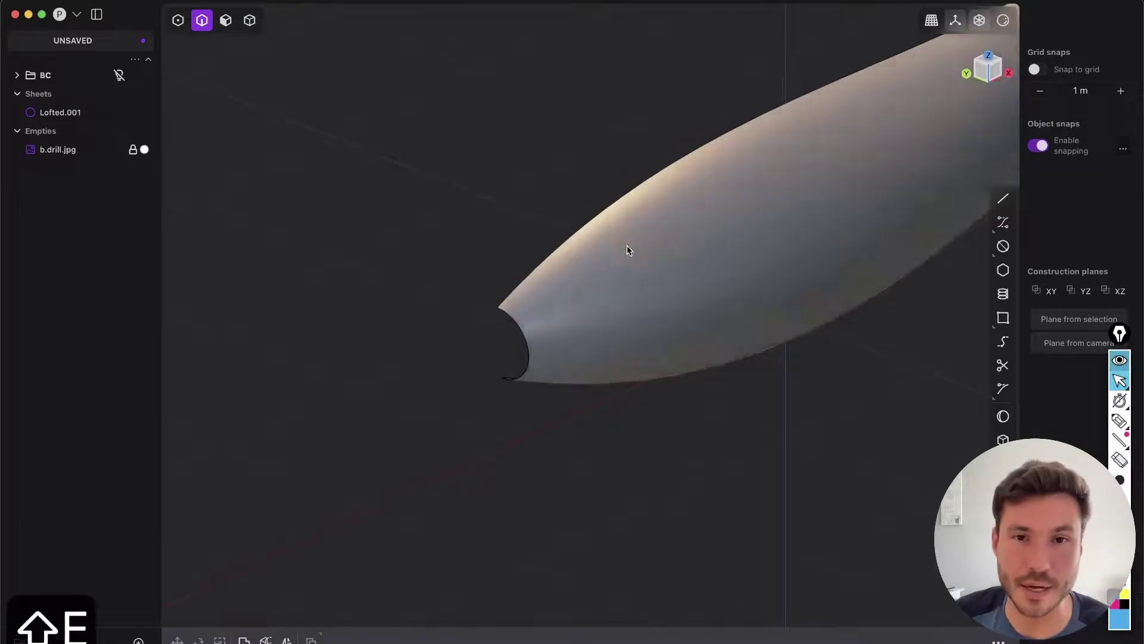
{"action": "scroll", "coordinate": [633, 253], "scroll_direction": "down", "scroll_amount": 5}
{"action": "key", "text": "/"}
{"action": "left_click", "coordinate": [993, 76]}
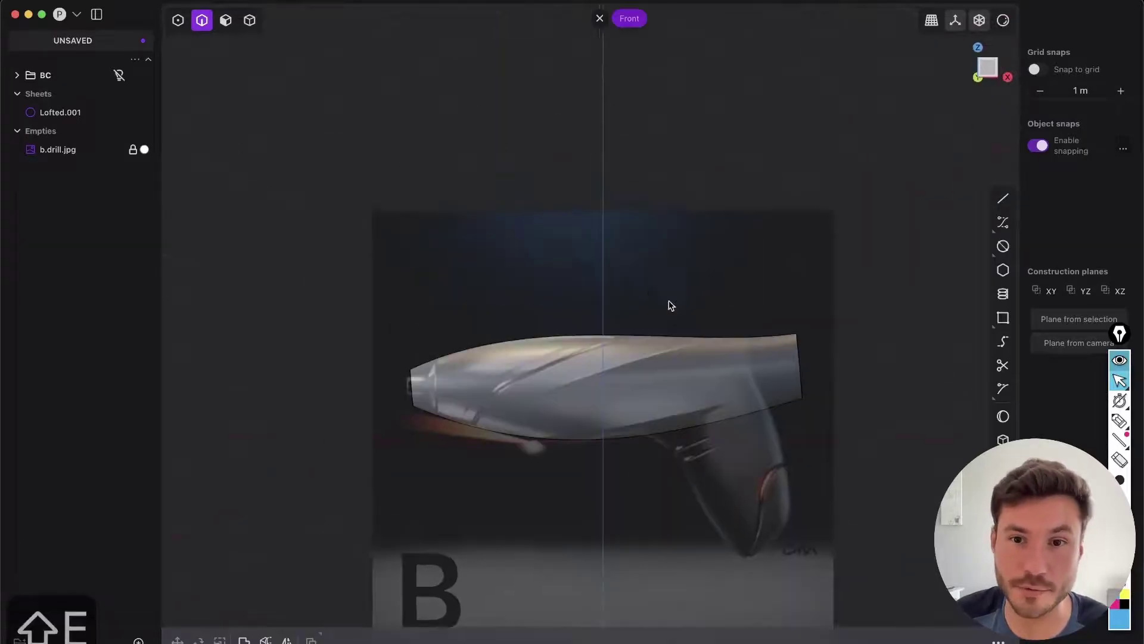
{"action": "scroll", "coordinate": [595, 286], "scroll_direction": "up", "scroll_amount": 5}
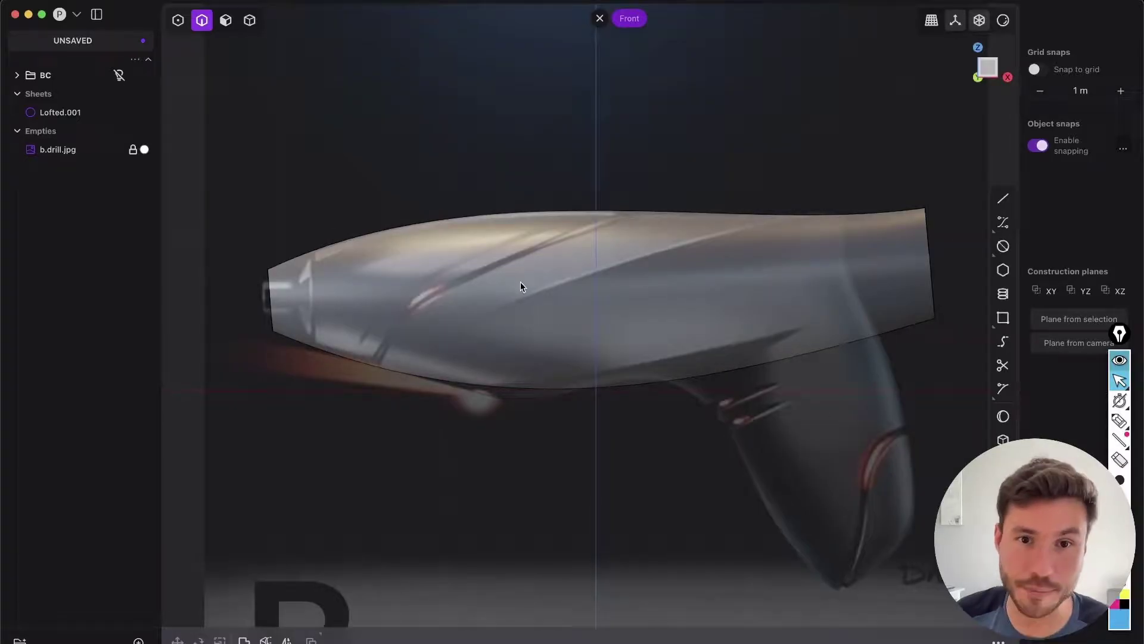
{"action": "scroll", "coordinate": [521, 286], "scroll_direction": "up", "scroll_amount": 2}
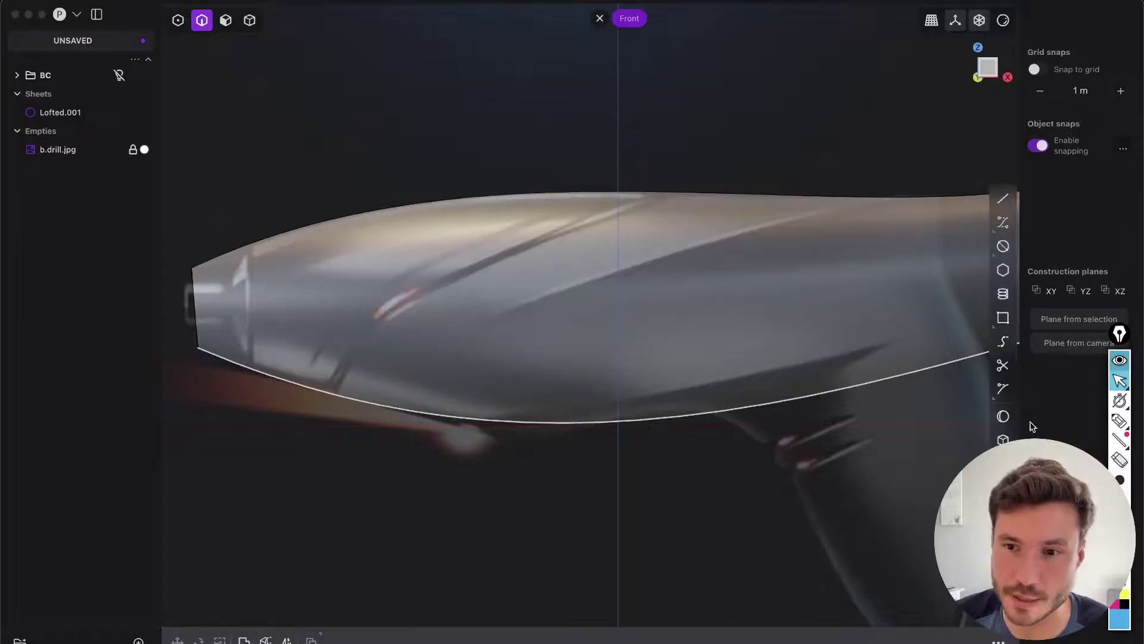
Mark the lower front part of the body with one short annotation stroke and return to the pointer.
{"action": "left_click", "coordinate": [1119, 421]}
{"action": "left_click_drag", "start_coordinate": [455, 334], "coordinate": [438, 441]}
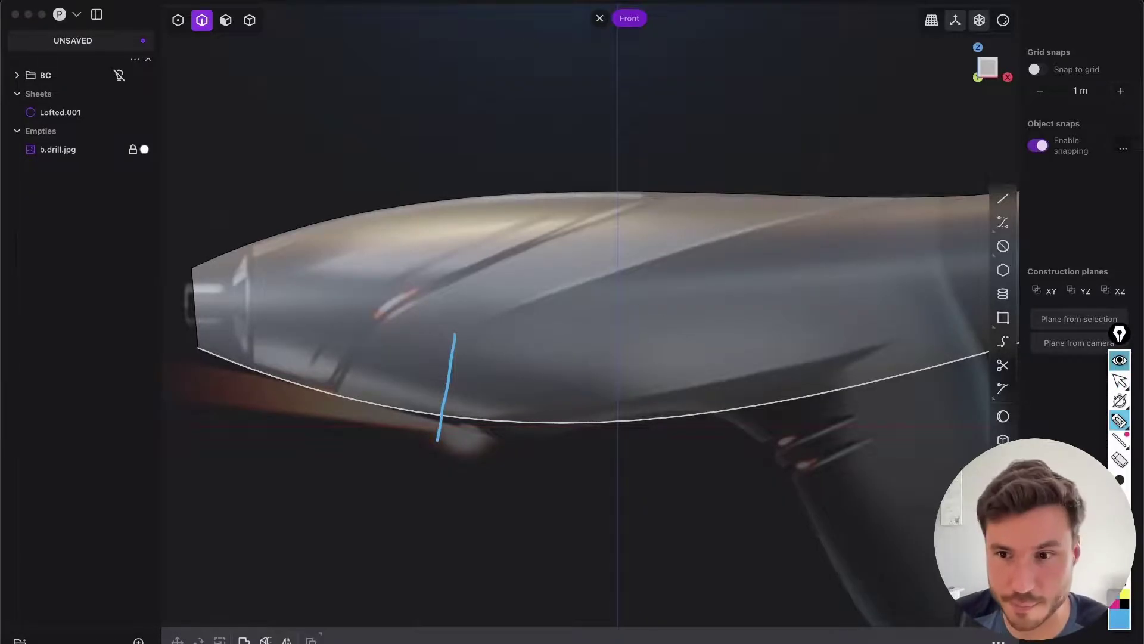
{"action": "left_click", "coordinate": [1120, 381]}
{"action": "scroll", "coordinate": [752, 338], "scroll_direction": "down", "scroll_amount": 2}
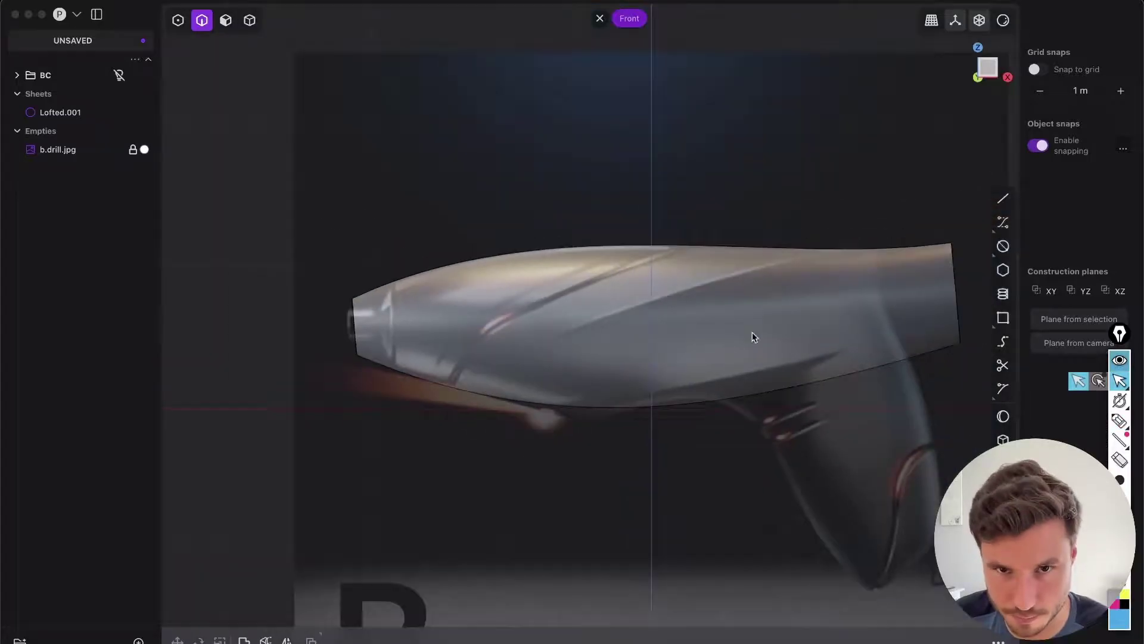
Examine the panel lines and creases of the drill in the reference image beside the lofted body.
{"action": "scroll", "coordinate": [682, 363], "scroll_direction": "up", "scroll_amount": 2}
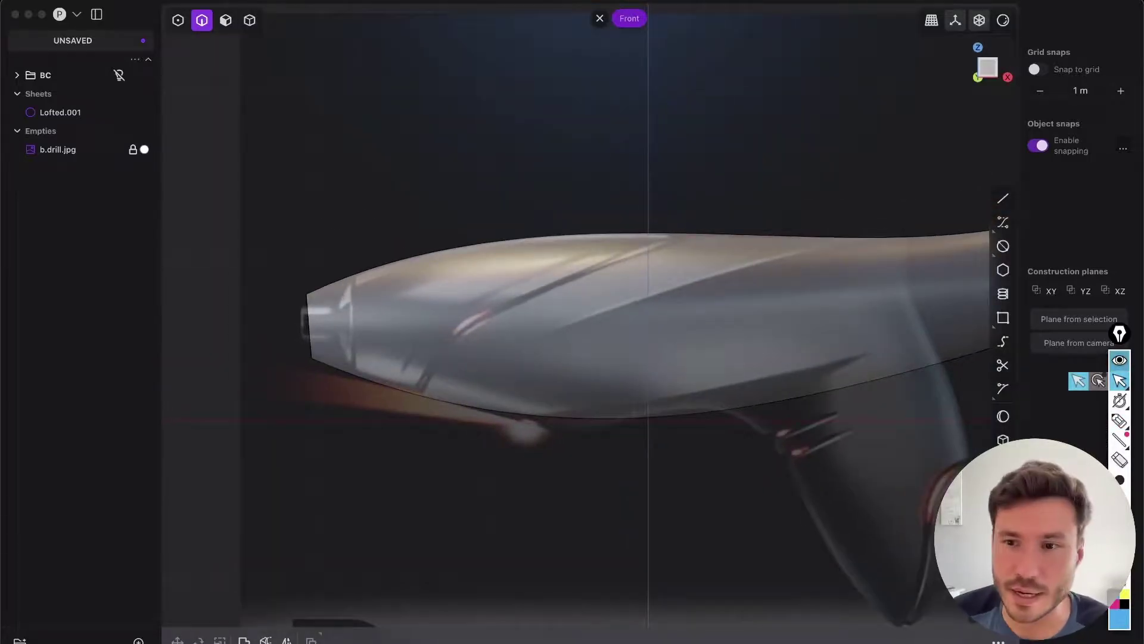
{"action": "scroll", "coordinate": [675, 313], "scroll_direction": "down", "scroll_amount": 3}
{"action": "middle_click_drag", "start_coordinate": [617, 299], "coordinate": [667, 376]}
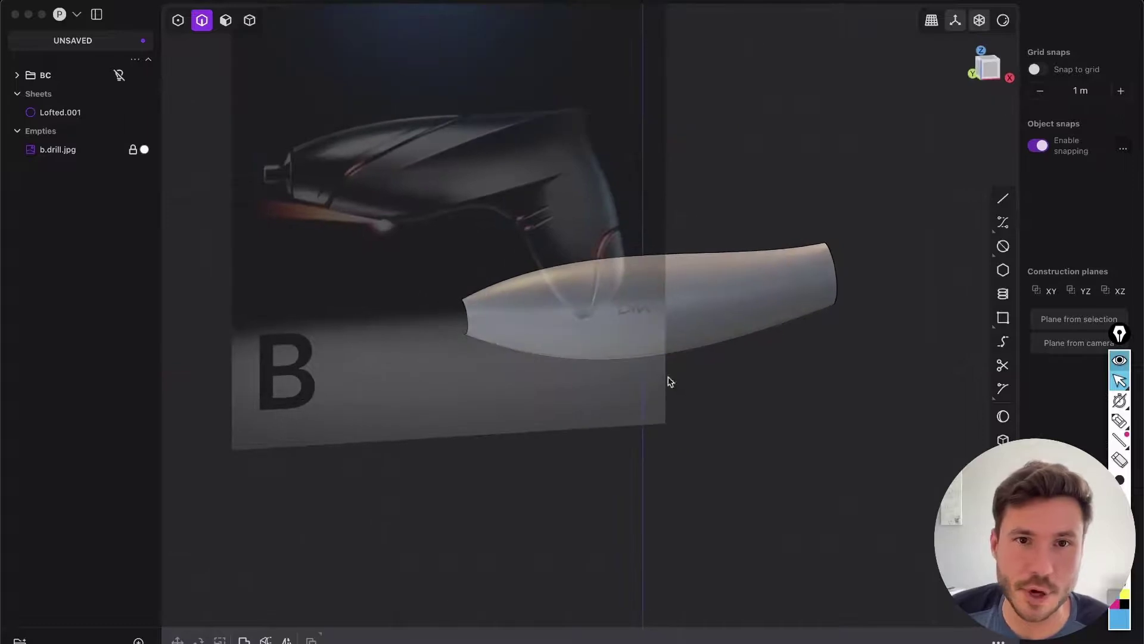
{"action": "scroll", "coordinate": [431, 242], "scroll_direction": "up", "scroll_amount": 4}
{"action": "left_click", "coordinate": [523, 210]}
{"action": "middle_click_drag", "start_coordinate": [359, 140], "coordinate": [494, 276], "text": "shift"}
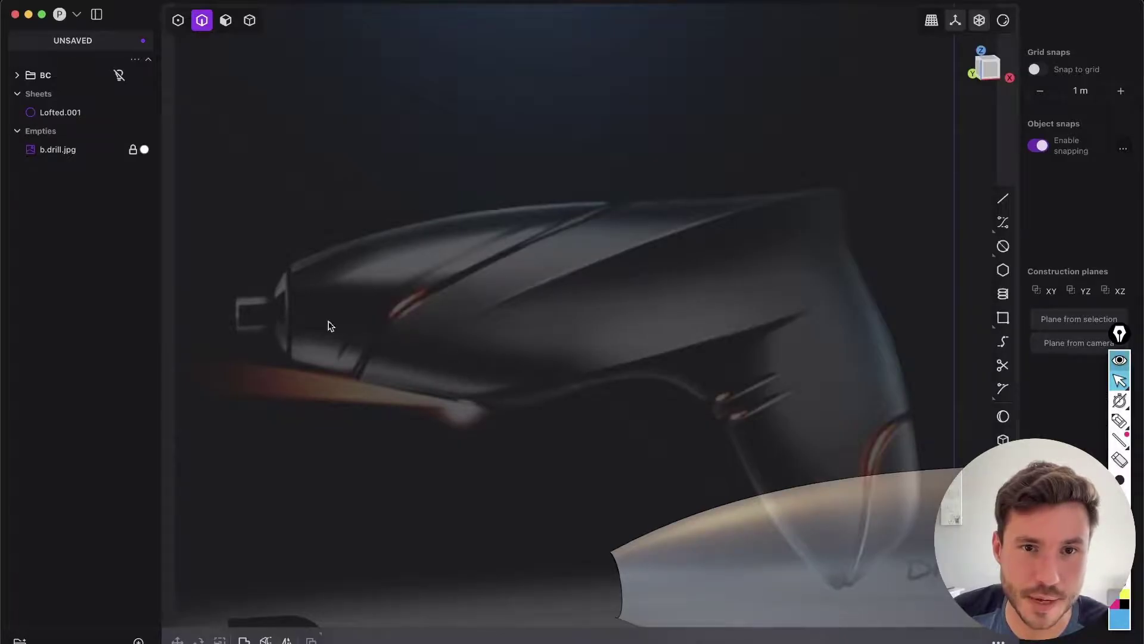
{"action": "right_click_drag", "start_coordinate": [820, 490], "coordinate": [713, 371]}
{"action": "key", "text": "3"}
{"action": "left_click", "coordinate": [756, 445]}
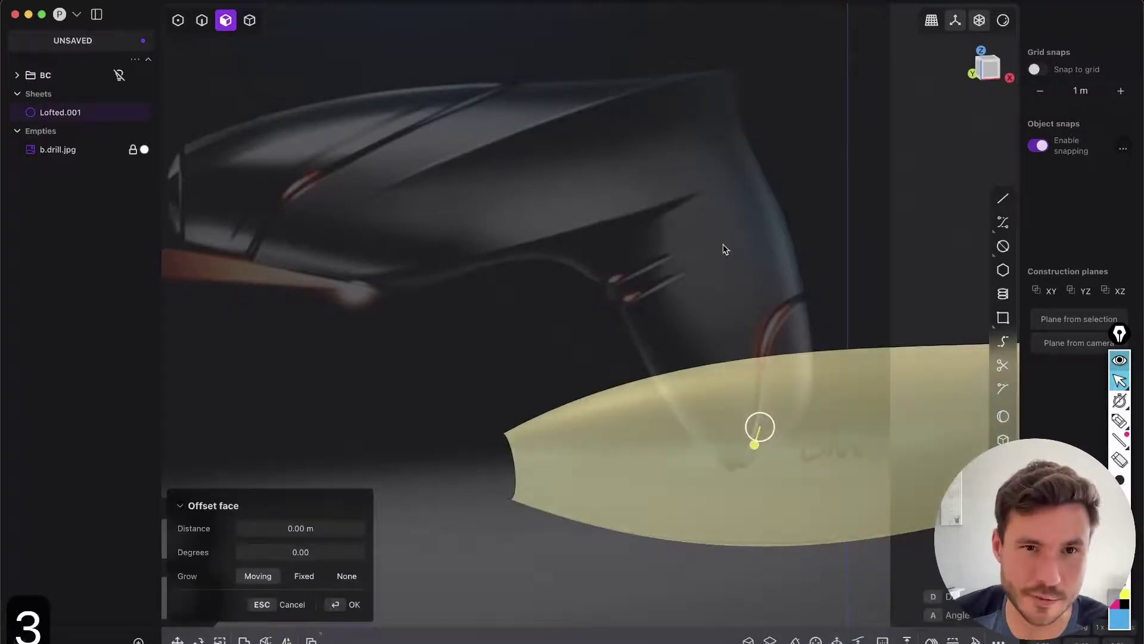
{"action": "key", "text": "Escape"}
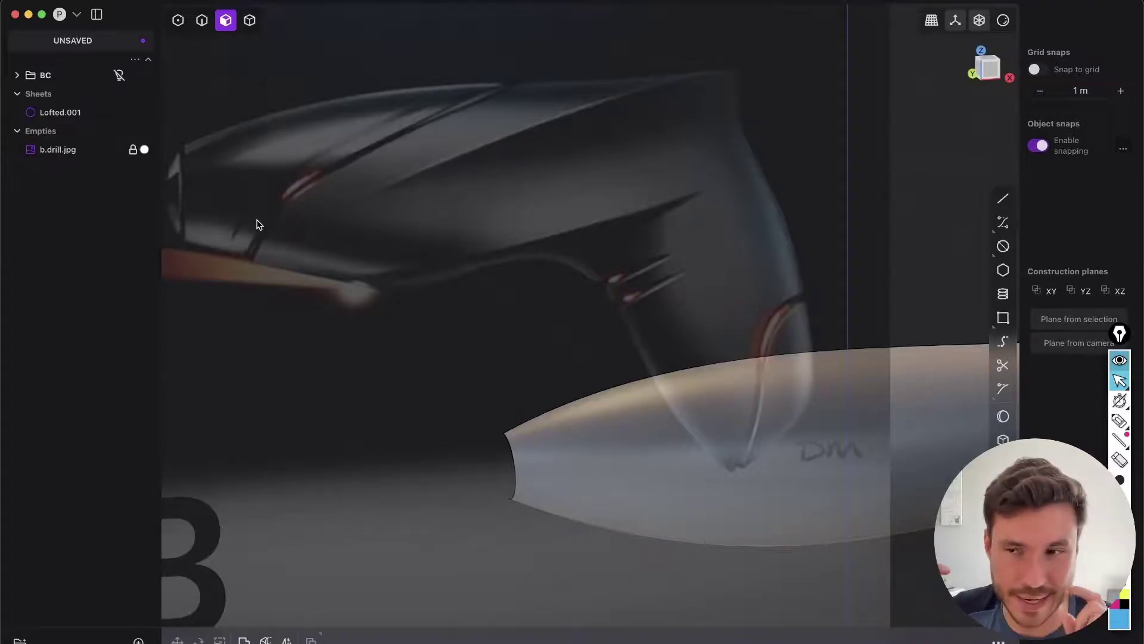
{"action": "right_click_drag", "start_coordinate": [534, 261], "coordinate": [583, 335]}
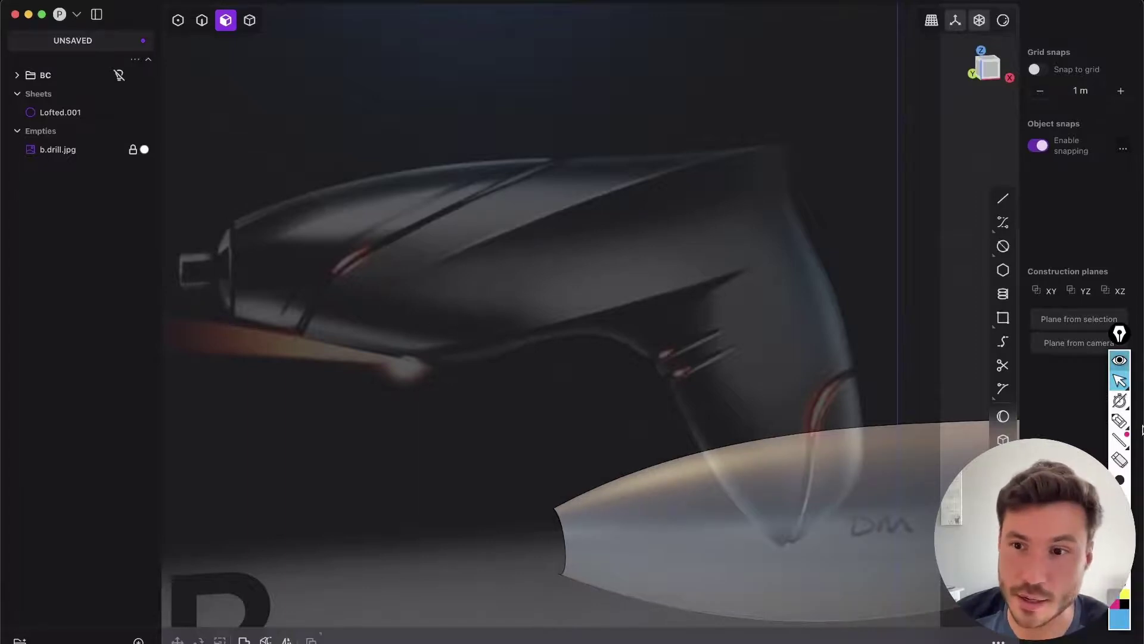
Annotate the upper contour, crease line, side panel and handle surfaces on the reference image, and clear the marks.
{"action": "left_click", "coordinate": [1118, 421]}
{"action": "mouse_move", "coordinate": [420, 286]}
{"action": "left_mouse_down"}
{"action": "mouse_move", "coordinate": [406, 357]}
{"action": "mouse_move", "coordinate": [425, 273]}
{"action": "mouse_move", "coordinate": [793, 132]}
{"action": "left_mouse_up"}
{"action": "mouse_move", "coordinate": [232, 225]}
{"action": "left_mouse_down"}
{"action": "mouse_move", "coordinate": [409, 187]}
{"action": "mouse_move", "coordinate": [659, 167]}
{"action": "left_mouse_up"}
{"action": "left_click_drag", "start_coordinate": [465, 258], "coordinate": [476, 324]}
{"action": "left_click_drag", "start_coordinate": [516, 237], "coordinate": [534, 317]}
{"action": "left_click_drag", "start_coordinate": [580, 205], "coordinate": [603, 293]}
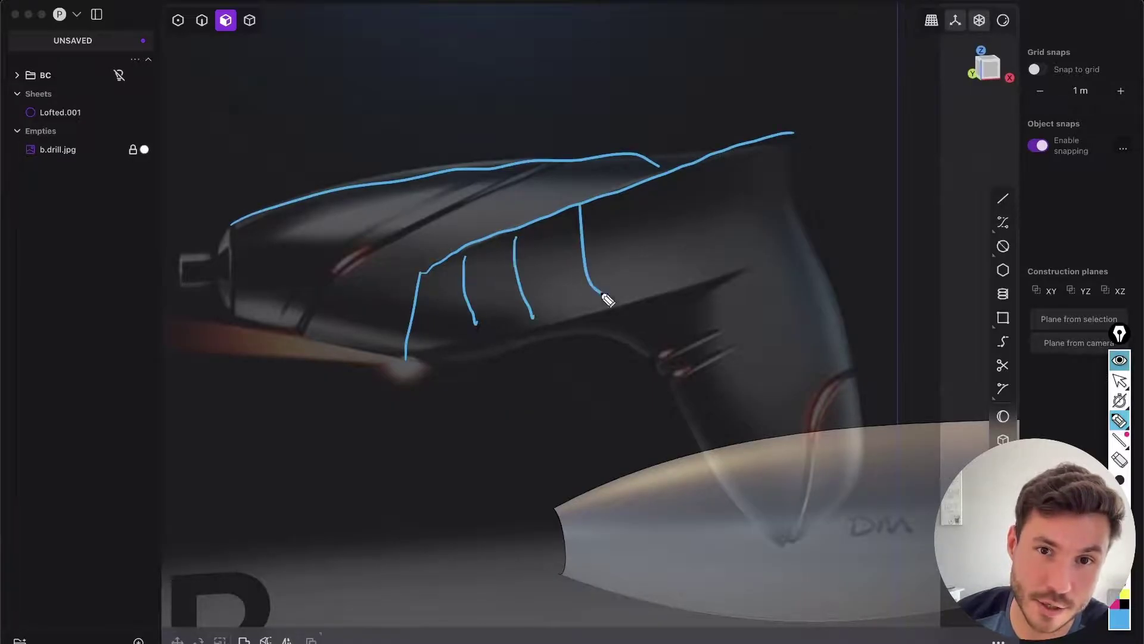
{"action": "left_click_drag", "start_coordinate": [659, 190], "coordinate": [680, 288]}
{"action": "left_click_drag", "start_coordinate": [731, 158], "coordinate": [740, 274]}
{"action": "left_click_drag", "start_coordinate": [775, 157], "coordinate": [775, 247]}
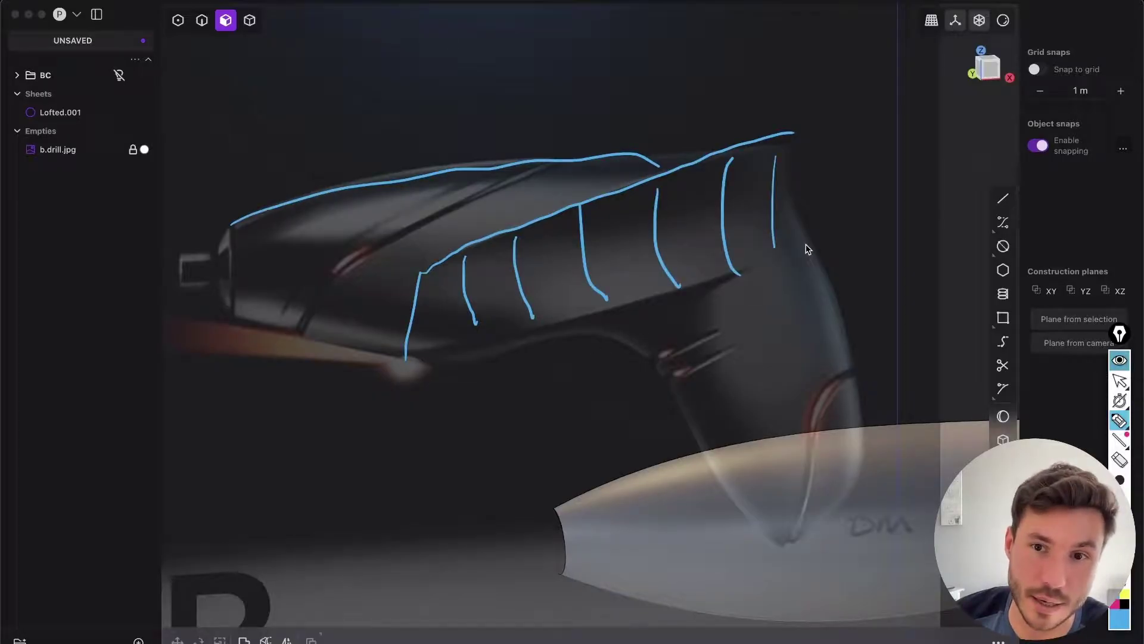
{"action": "mouse_move", "coordinate": [810, 242]}
{"action": "left_mouse_down"}
{"action": "mouse_move", "coordinate": [656, 345]}
{"action": "mouse_move", "coordinate": [730, 517]}
{"action": "mouse_move", "coordinate": [852, 486]}
{"action": "mouse_move", "coordinate": [828, 298]}
{"action": "mouse_move", "coordinate": [804, 251]}
{"action": "left_mouse_up"}
{"action": "mouse_move", "coordinate": [671, 384]}
{"action": "left_mouse_down"}
{"action": "mouse_move", "coordinate": [787, 350]}
{"action": "mouse_move", "coordinate": [813, 298]}
{"action": "left_mouse_up"}
{"action": "left_click_drag", "start_coordinate": [712, 444], "coordinate": [814, 386]}
{"action": "mouse_move", "coordinate": [805, 253]}
{"action": "left_mouse_down"}
{"action": "mouse_move", "coordinate": [647, 357]}
{"action": "mouse_move", "coordinate": [596, 338]}
{"action": "mouse_move", "coordinate": [471, 368]}
{"action": "mouse_move", "coordinate": [710, 270]}
{"action": "left_mouse_up"}
{"action": "left_click", "coordinate": [1119, 540]}
{"action": "left_click", "coordinate": [1113, 374]}
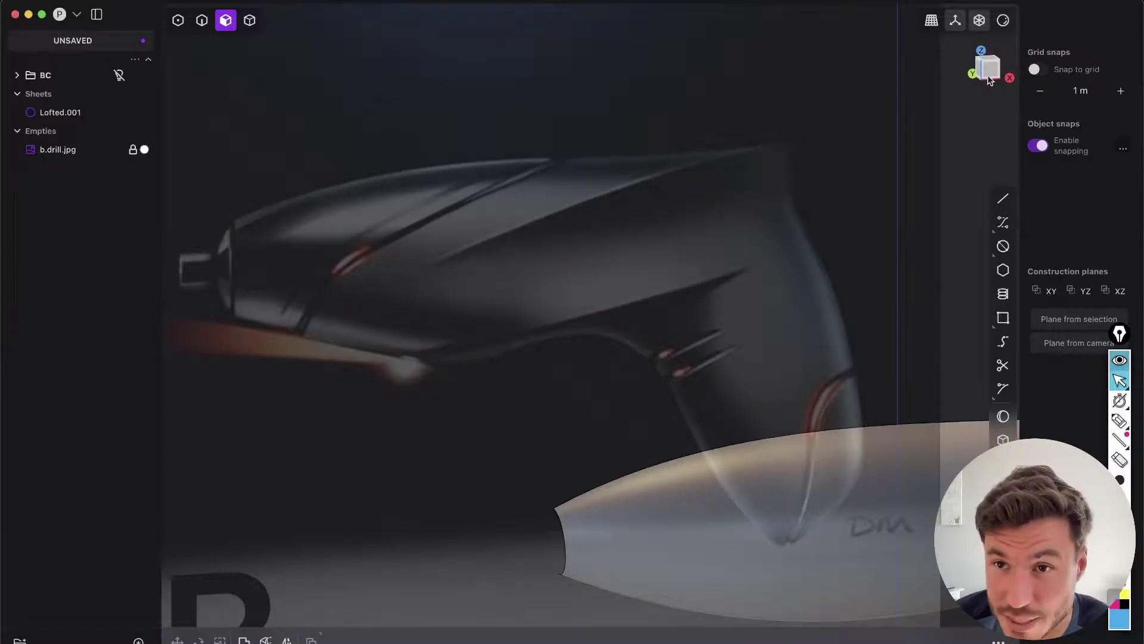
Draw a three-point curve in the front view along the reference's long crease, from above the rear end to the body's side.
{"action": "left_click", "coordinate": [989, 73]}
{"action": "scroll", "coordinate": [625, 347], "scroll_direction": "down", "scroll_amount": 4}
{"action": "middle_click_drag", "start_coordinate": [674, 335], "coordinate": [668, 214], "text": "shift"}
{"action": "scroll", "coordinate": [667, 238], "scroll_direction": "up", "scroll_amount": 4}
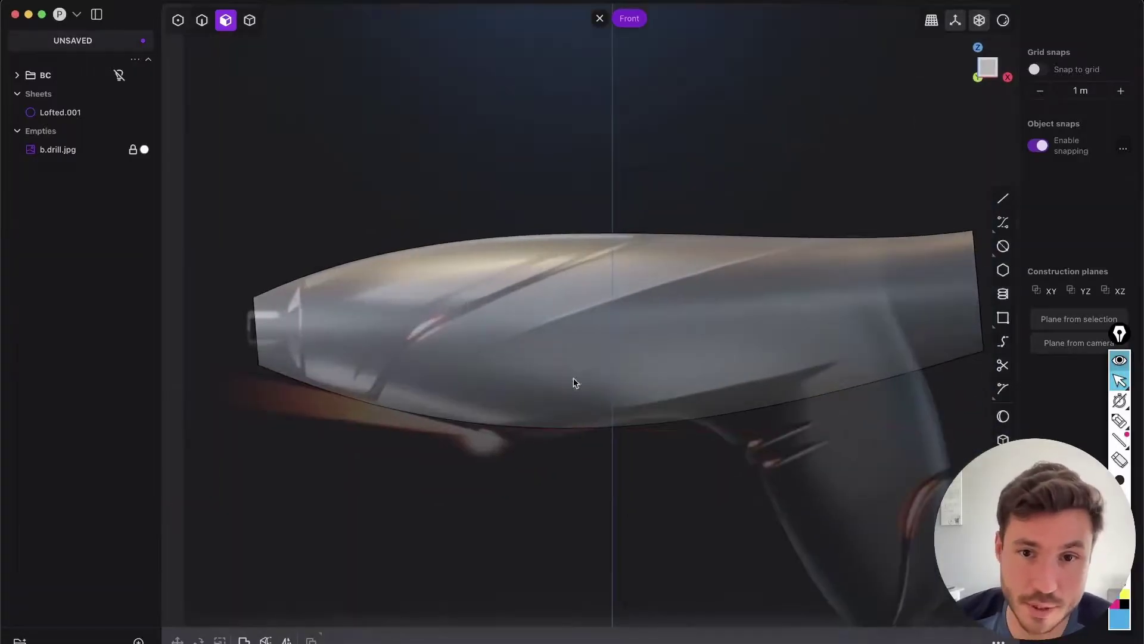
{"action": "middle_click_drag", "start_coordinate": [581, 385], "coordinate": [584, 348], "text": "shift"}
{"action": "scroll", "coordinate": [516, 317], "scroll_direction": "up", "scroll_amount": 3}
{"action": "scroll", "coordinate": [592, 406], "scroll_direction": "down", "scroll_amount": 3}
{"action": "scroll", "coordinate": [599, 348], "scroll_direction": "up", "scroll_amount": 1}
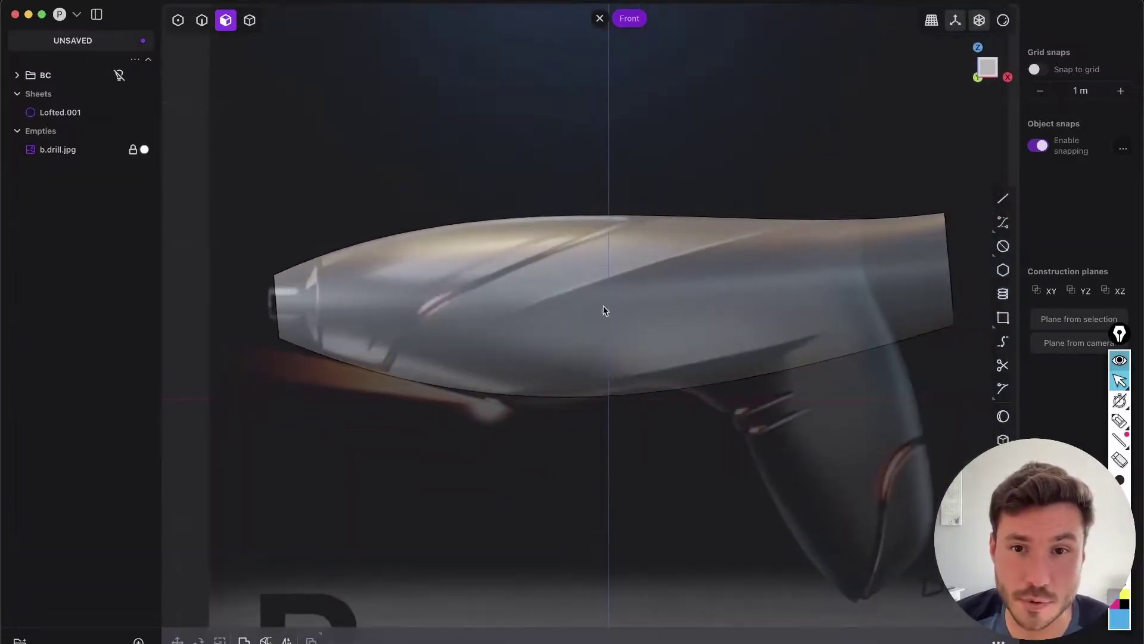
{"action": "left_click", "coordinate": [1003, 223]}
{"action": "scroll", "coordinate": [900, 204], "scroll_direction": "up", "scroll_amount": 2}
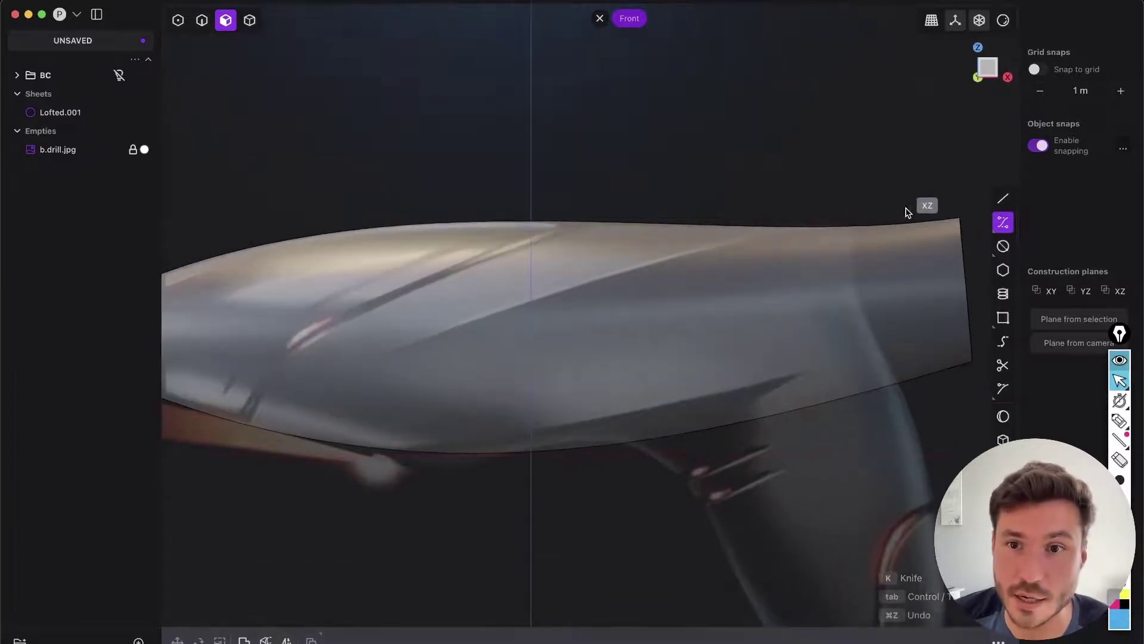
{"action": "left_click", "coordinate": [931, 203]}
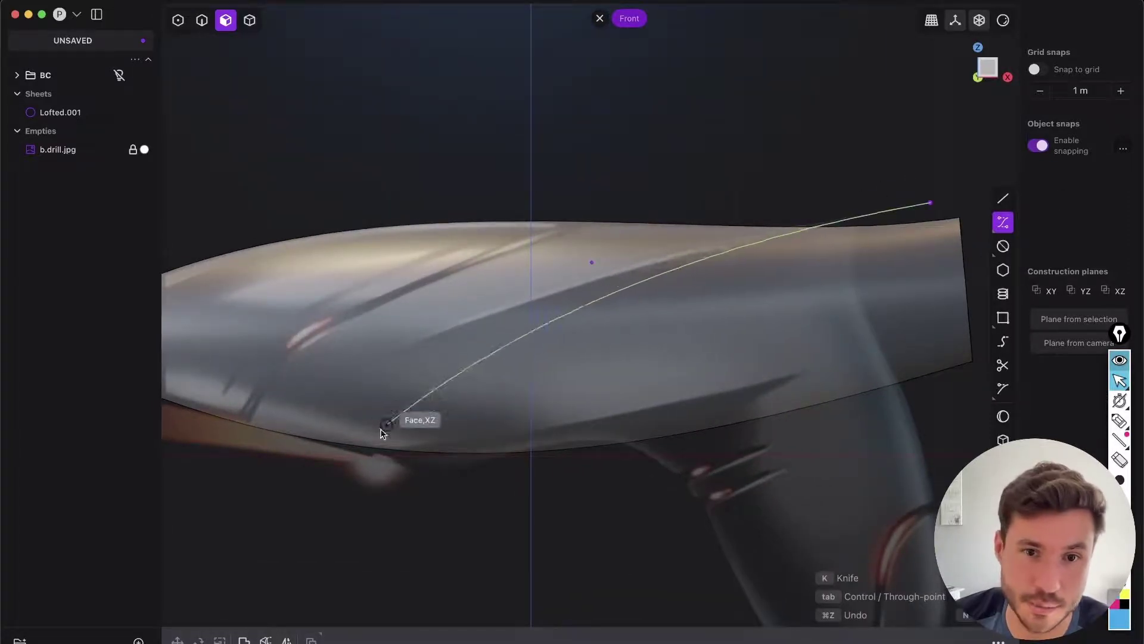
{"action": "left_click", "coordinate": [385, 351]}
{"action": "key", "text": "Return"}
{"action": "scroll", "coordinate": [503, 276], "scroll_direction": "down", "scroll_amount": 3}
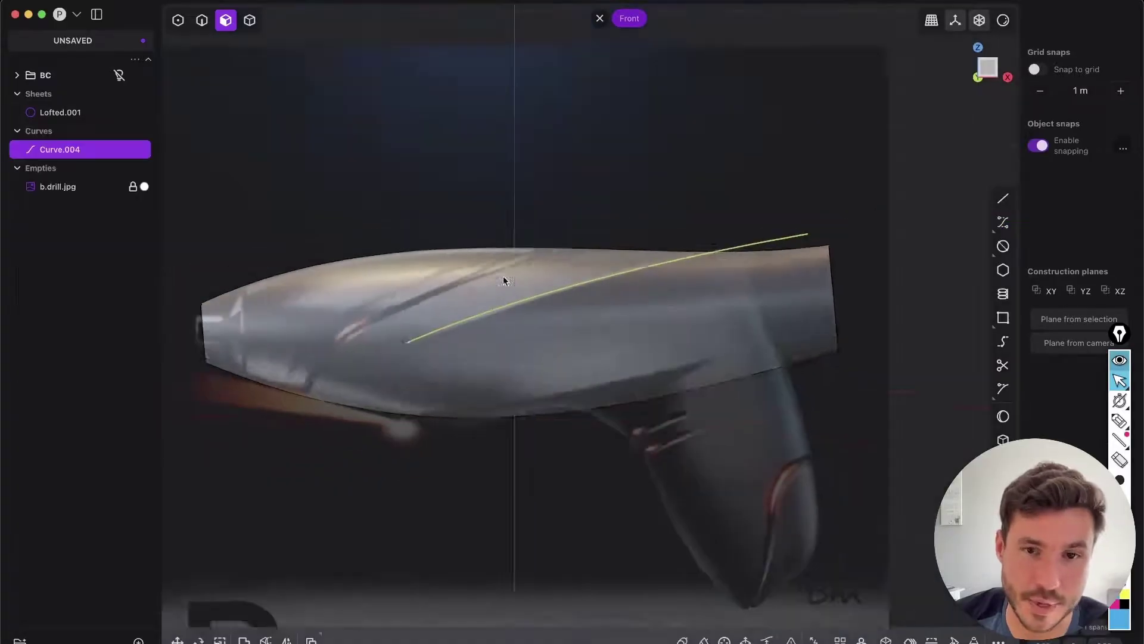
Move the new crease curve sideways along the Y axis until it lies outside the lofted half body.
{"action": "middle_click_drag", "start_coordinate": [539, 347], "coordinate": [662, 378]}
{"action": "key", "text": "g"}
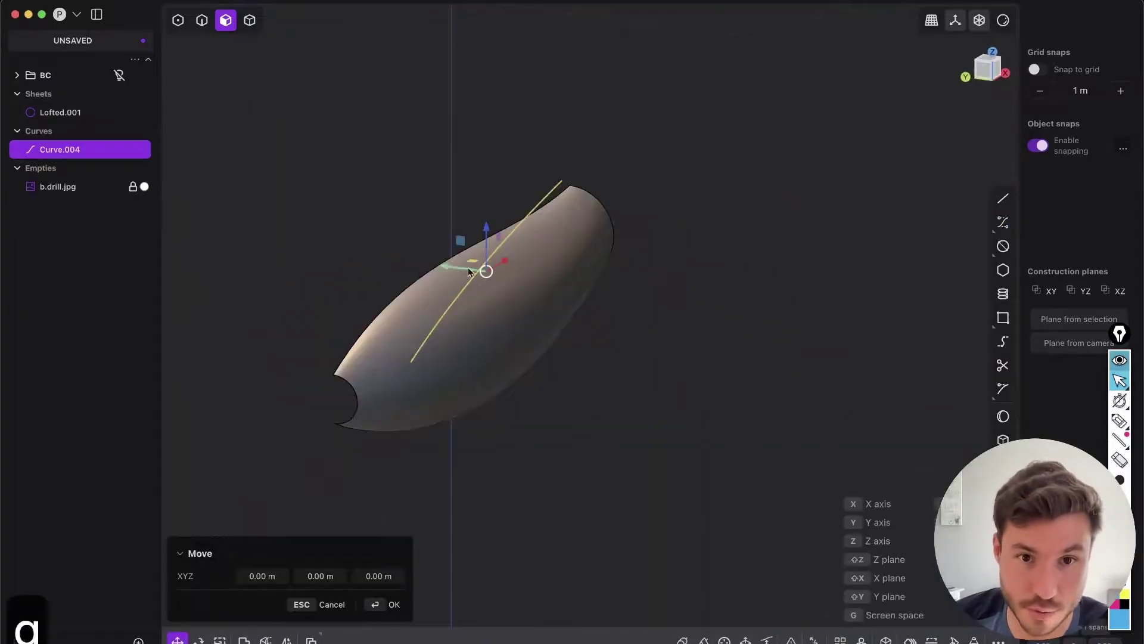
{"action": "middle_click_drag", "start_coordinate": [593, 280], "coordinate": [544, 273]}
{"action": "right_click", "coordinate": [543, 271]}
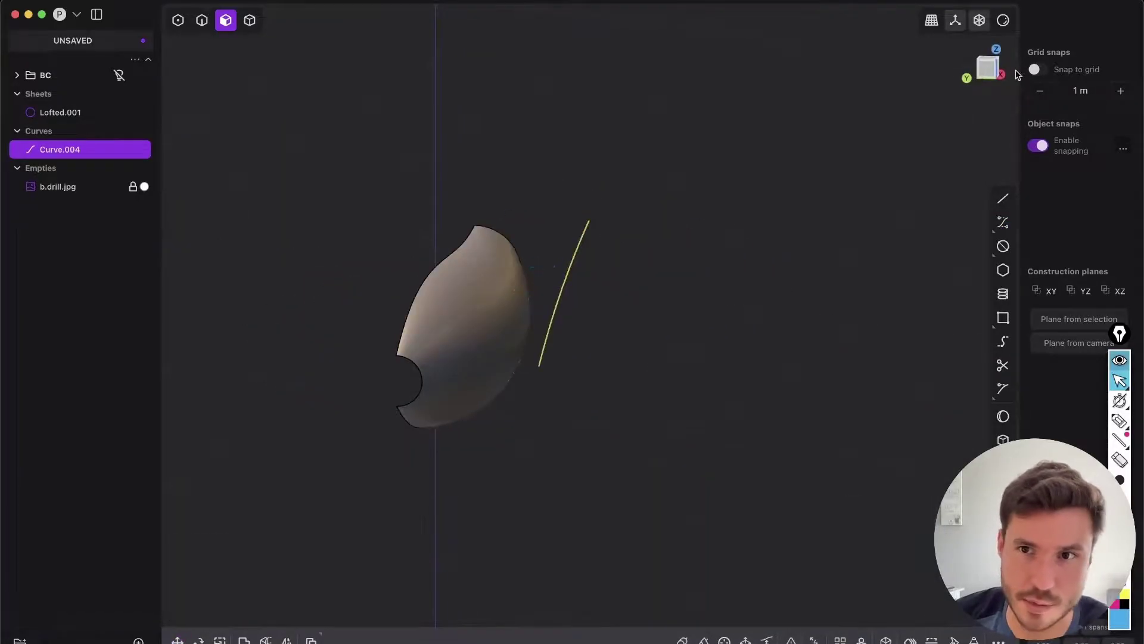
Adjust the crease curve's middle and front control points in the front view to follow the reference image's crease.
{"action": "left_click", "coordinate": [986, 73]}
{"action": "scroll", "coordinate": [749, 206], "scroll_direction": "up", "scroll_amount": 4}
{"action": "left_click", "coordinate": [750, 207]}
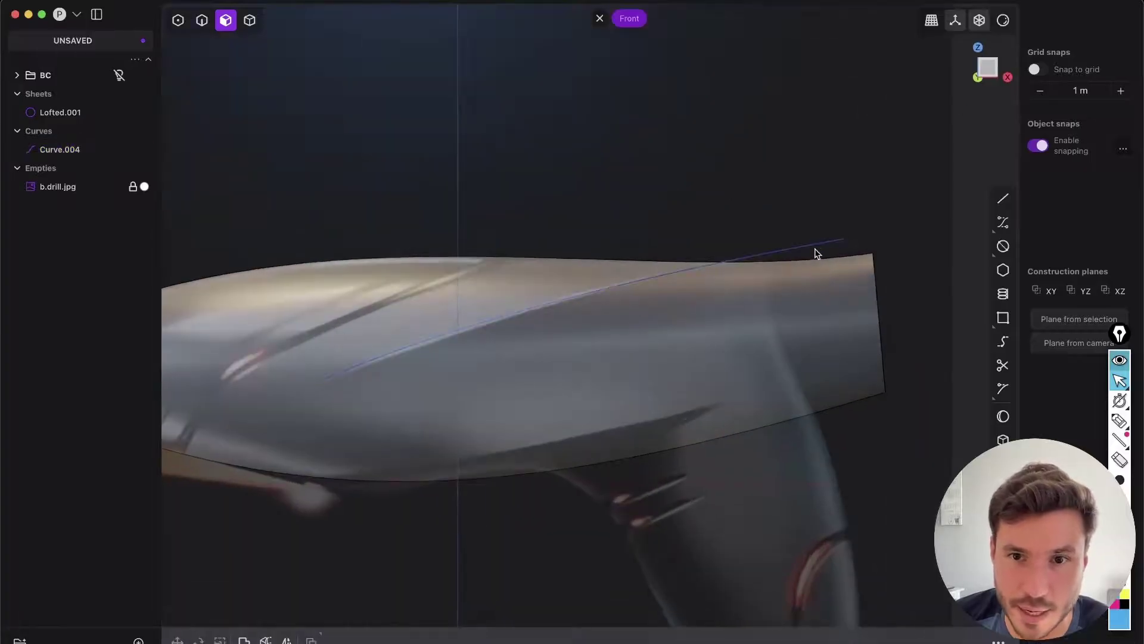
{"action": "scroll", "coordinate": [775, 227], "scroll_direction": "up", "scroll_amount": 2}
{"action": "key", "text": "1"}
{"action": "left_click", "coordinate": [874, 250]}
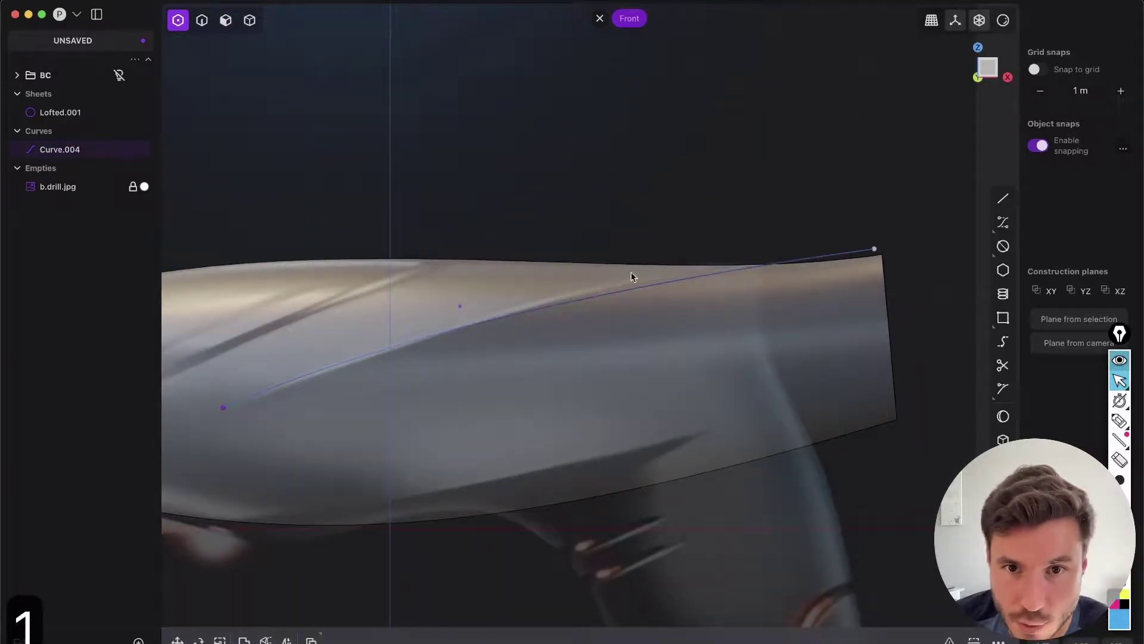
{"action": "left_click", "coordinate": [551, 269]}
{"action": "scroll", "coordinate": [355, 383], "scroll_direction": "left", "scroll_amount": 3}
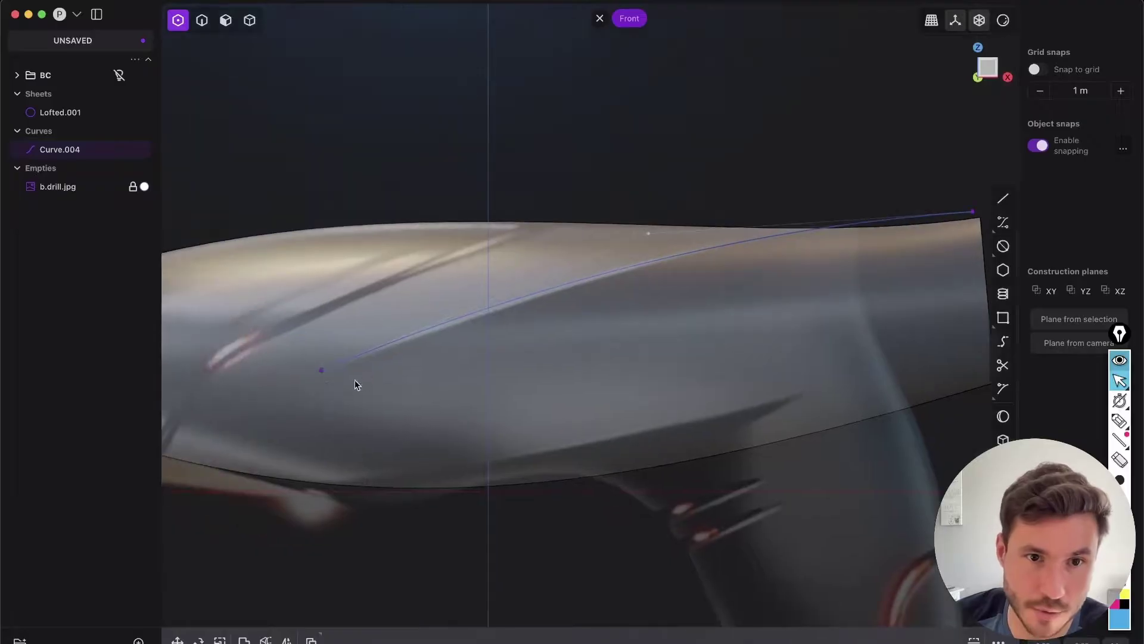
{"action": "left_click", "coordinate": [328, 371]}
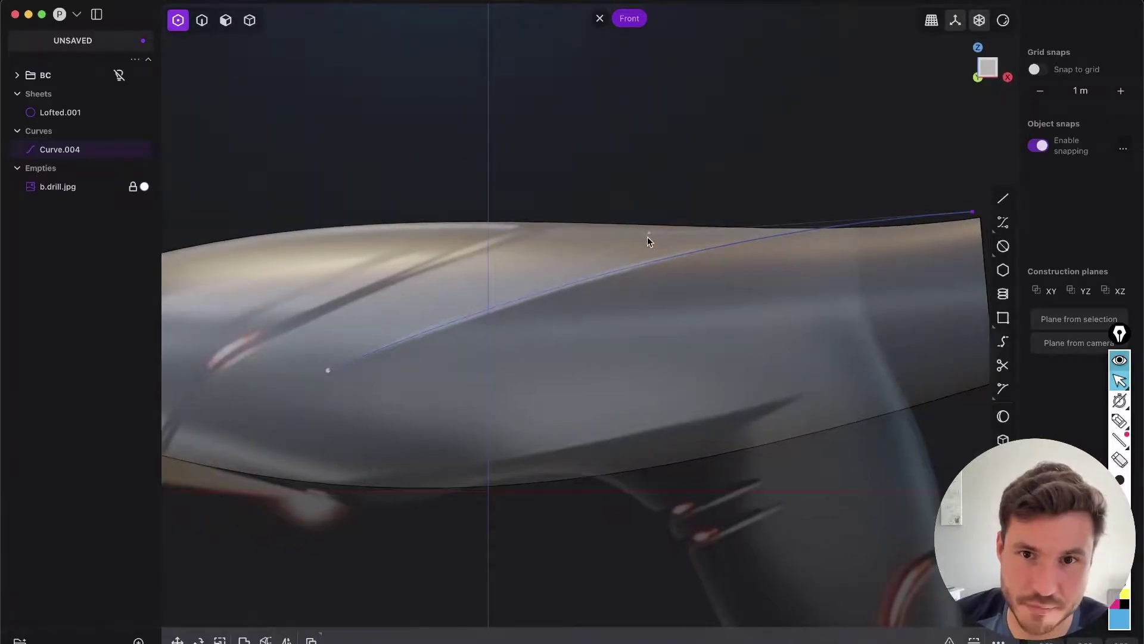
Switch to Google Translate in the browser, look up the English for "kante", close that page and return to Plasticity.
{"action": "left_click", "coordinate": [499, 639]}
{"action": "type", "text": "tr"}
{"action": "key", "text": "Return"}
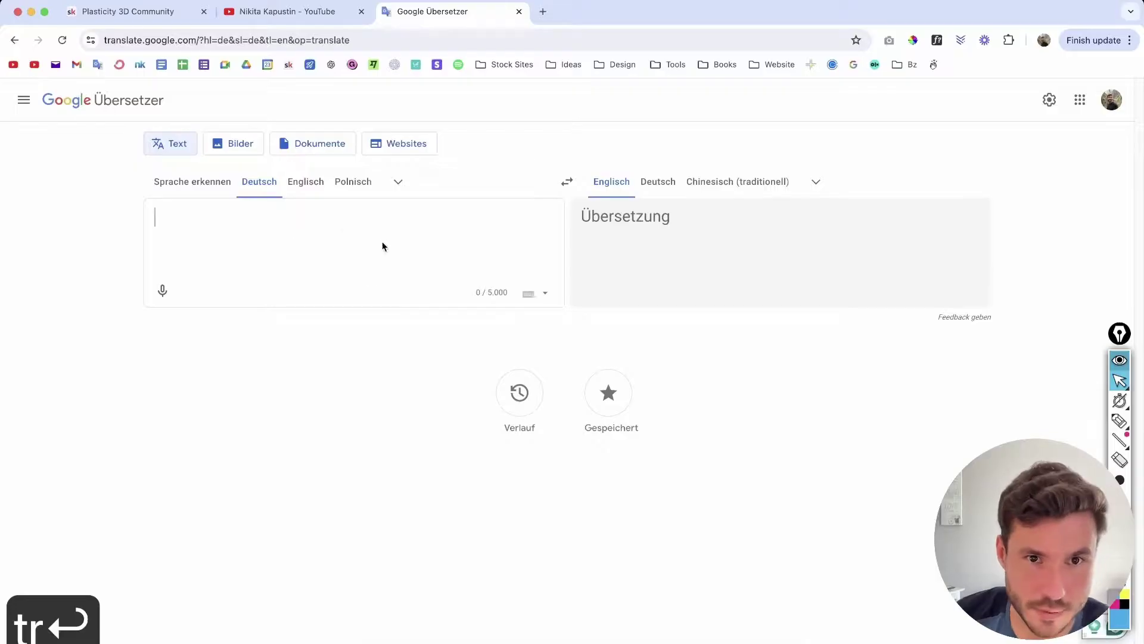
{"action": "type", "text": "kante"}
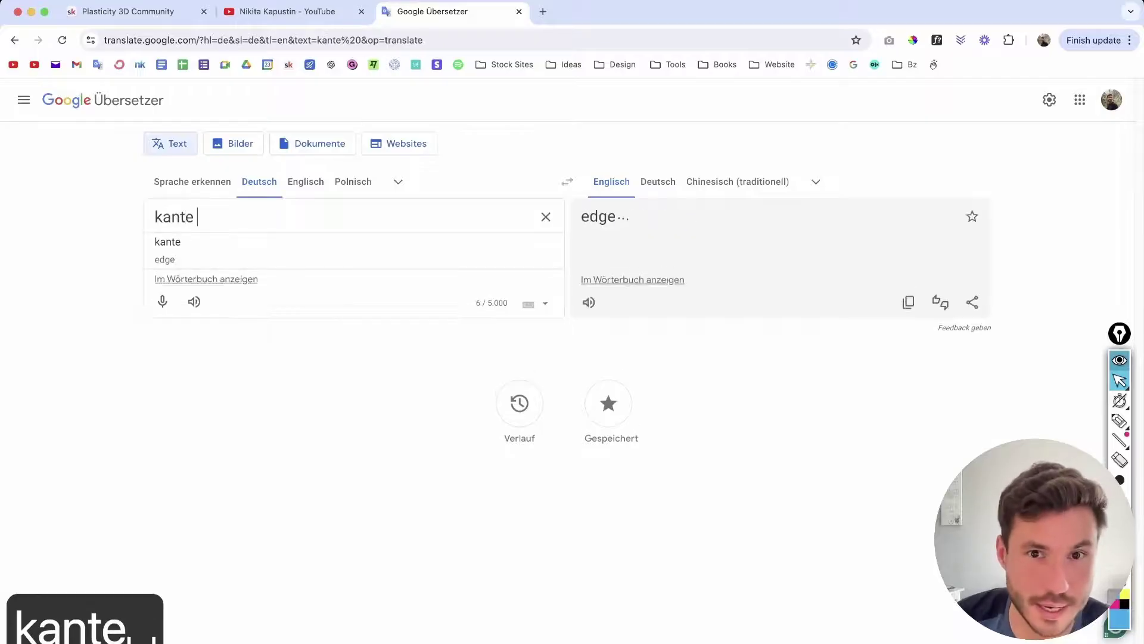
{"action": "left_click", "coordinate": [519, 11]}
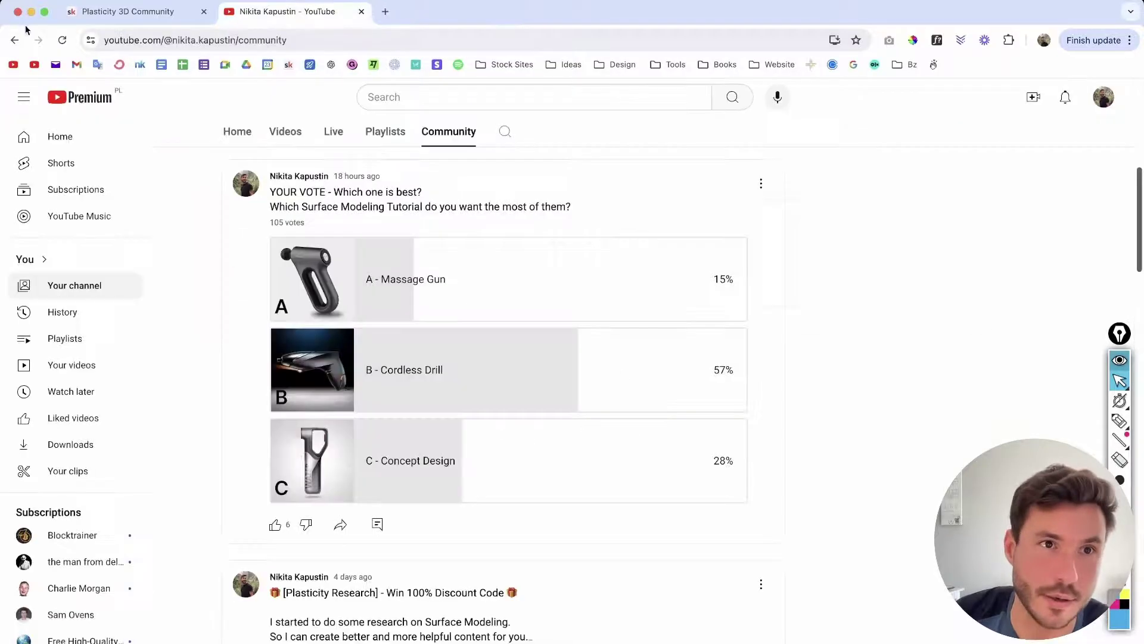
{"action": "key", "text": "super+Tab"}
Fine-tune the crease curve's end points, placing the rear one just beyond the body's upper rear corner and the front one along the crease.
{"action": "scroll", "coordinate": [774, 210], "scroll_direction": "down", "scroll_amount": 3}
{"action": "scroll", "coordinate": [876, 218], "scroll_direction": "up", "scroll_amount": 4}
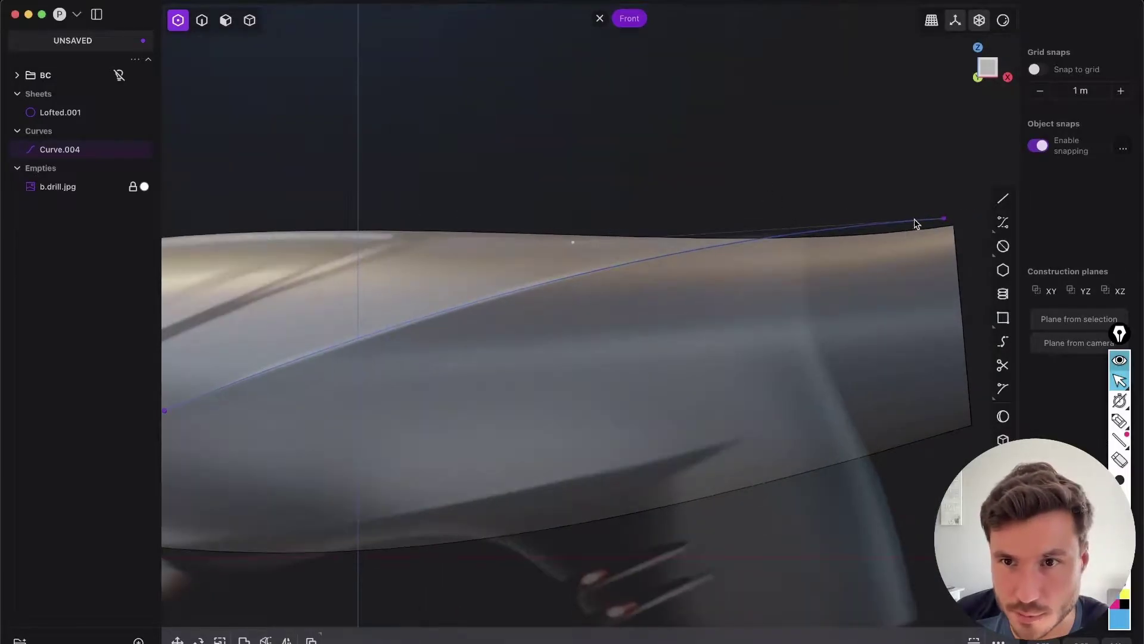
{"action": "left_click_drag", "start_coordinate": [942, 222], "coordinate": [962, 223]}
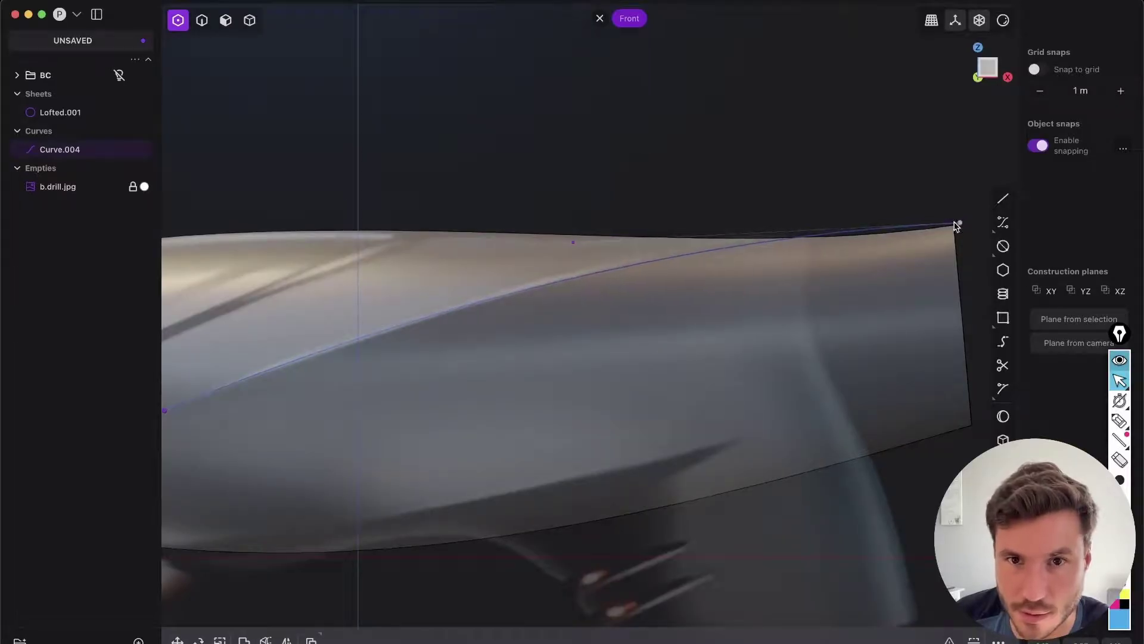
{"action": "scroll", "coordinate": [599, 238], "scroll_direction": "down", "scroll_amount": 2}
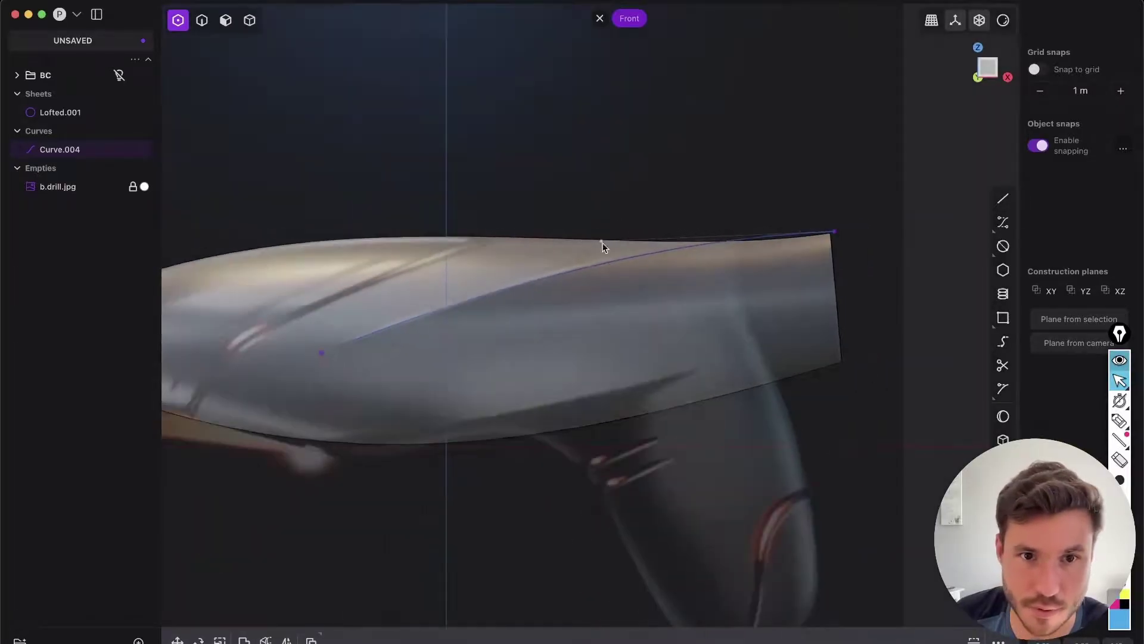
{"action": "scroll", "coordinate": [437, 334], "scroll_direction": "up", "scroll_amount": 3}
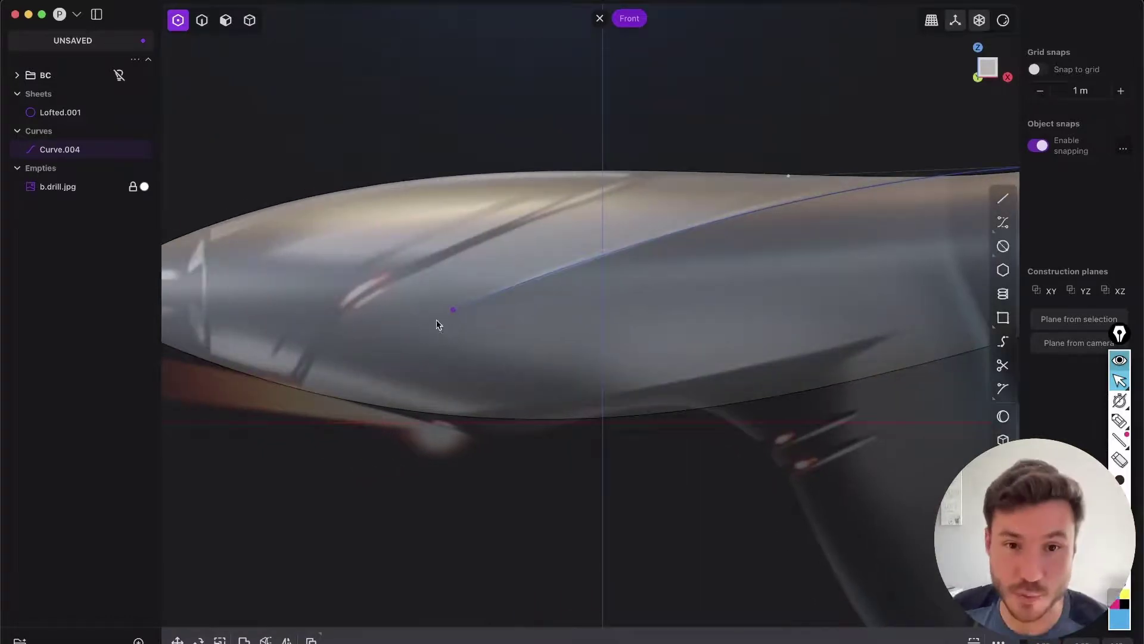
{"action": "left_click", "coordinate": [451, 310]}
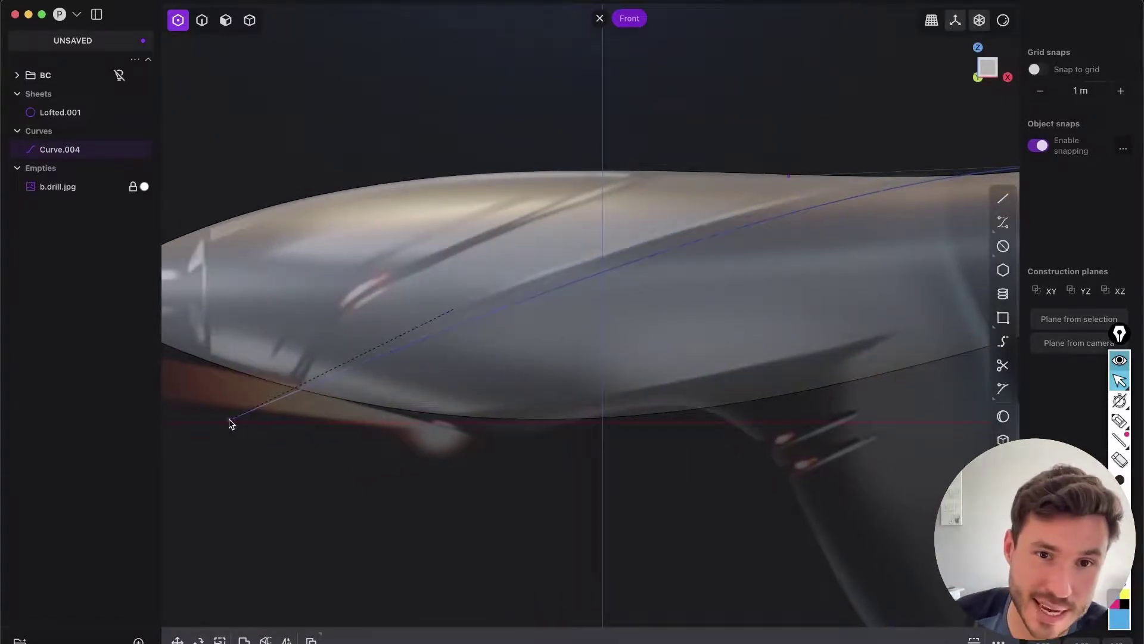
{"action": "key", "text": "Return"}
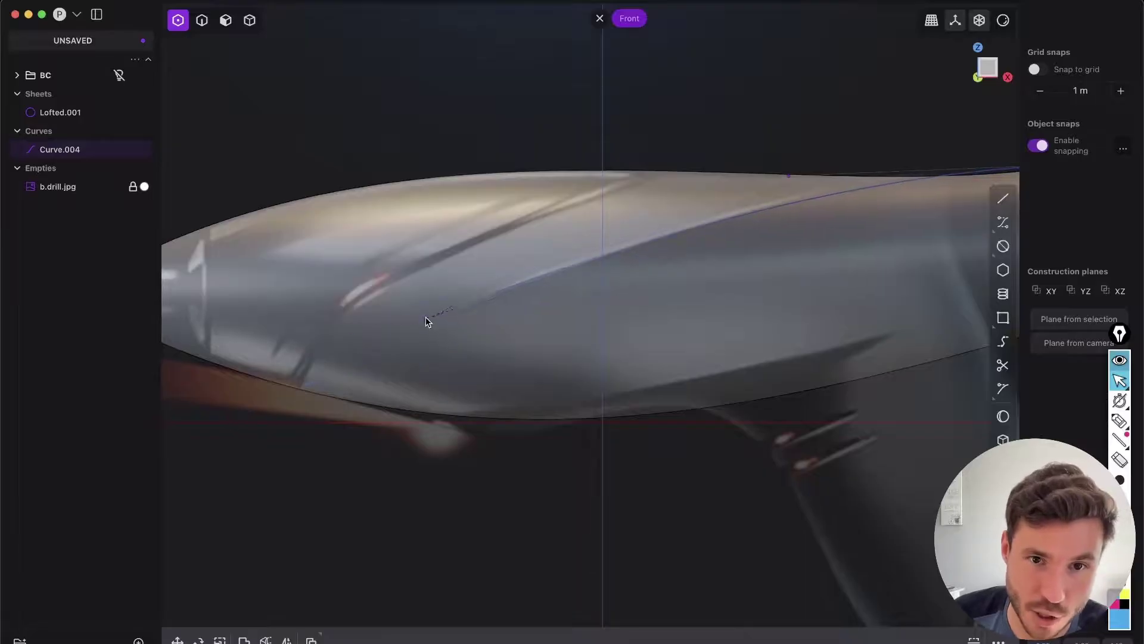
Examine the crease's front end and the neighbouring panel lines in the reference image, both uncovered and through the body in front view.
{"action": "scroll", "coordinate": [593, 319], "scroll_direction": "down", "scroll_amount": 3}
{"action": "middle_click_drag", "start_coordinate": [593, 314], "coordinate": [917, 213]}
{"action": "scroll", "coordinate": [588, 250], "scroll_direction": "up", "scroll_amount": 10}
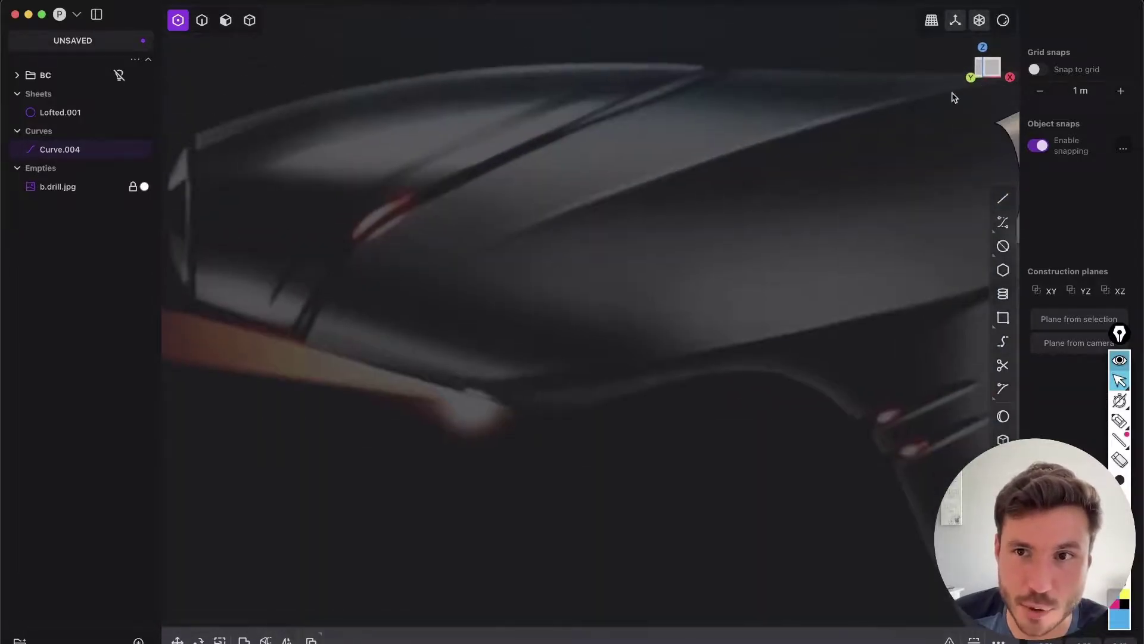
{"action": "middle_click_drag", "start_coordinate": [953, 97], "coordinate": [861, 148]}
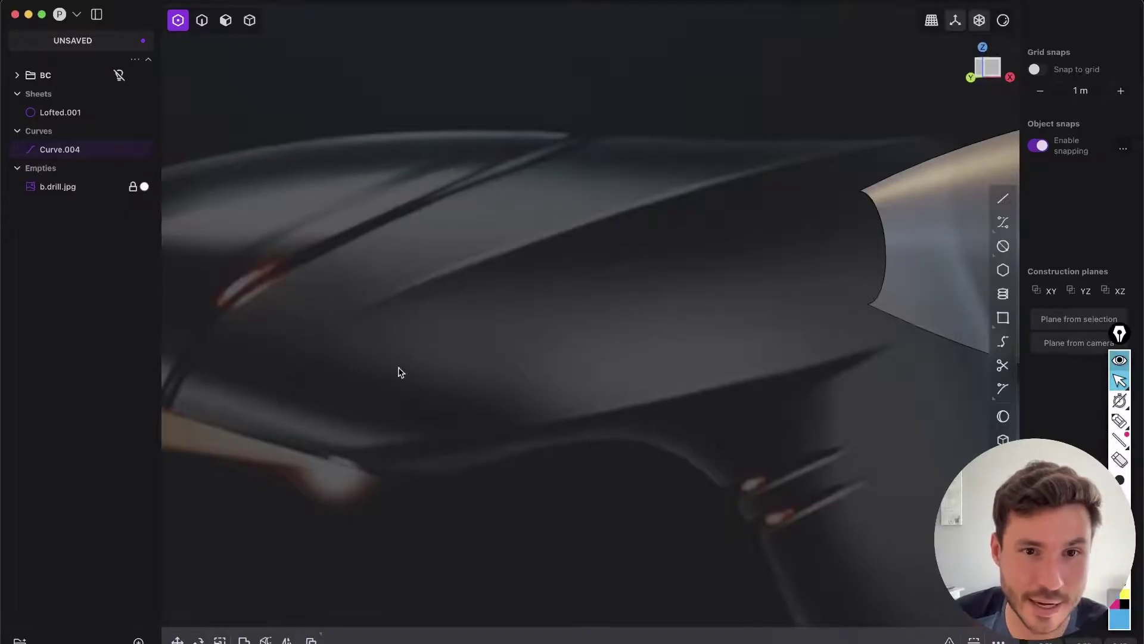
{"action": "scroll", "coordinate": [539, 321], "scroll_direction": "down", "scroll_amount": 5}
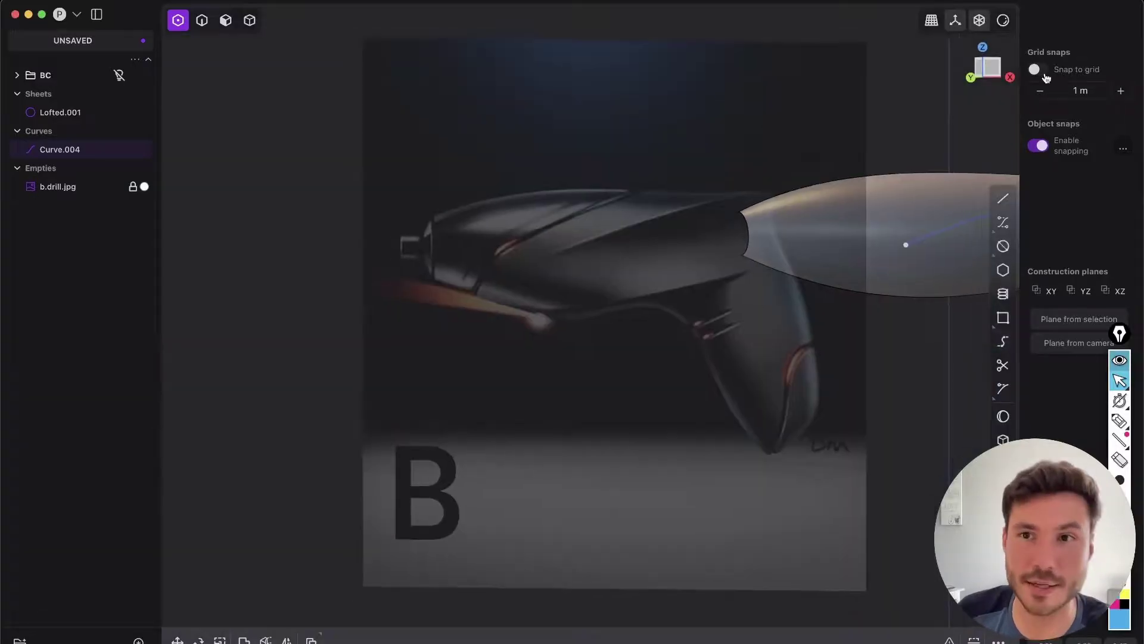
{"action": "left_click", "coordinate": [989, 72]}
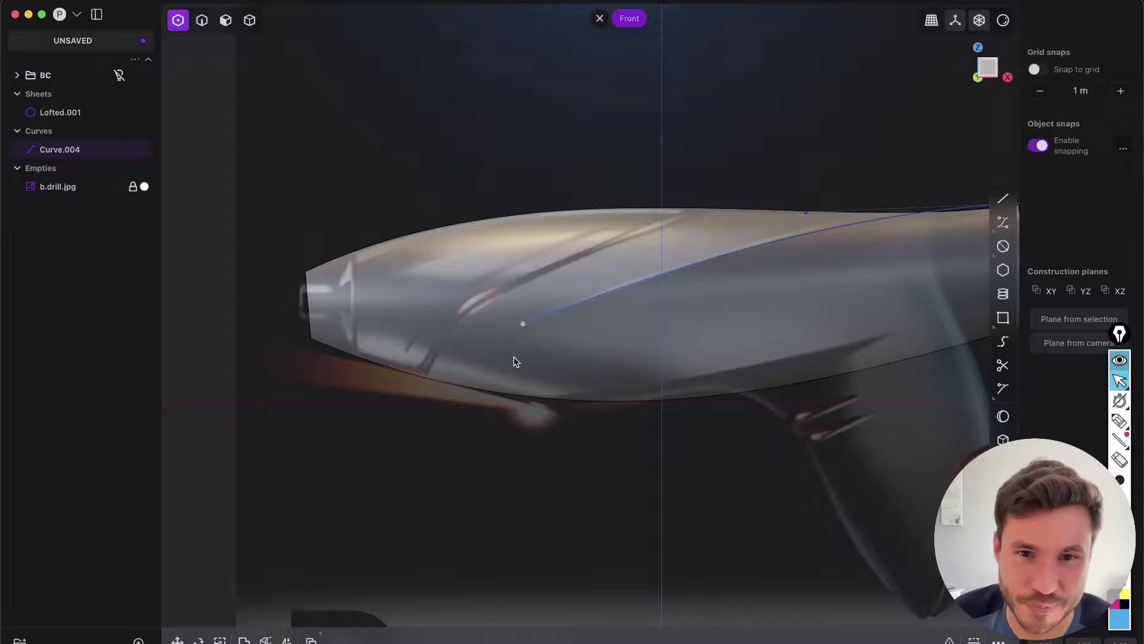
{"action": "scroll", "coordinate": [516, 280], "scroll_direction": "up", "scroll_amount": 3}
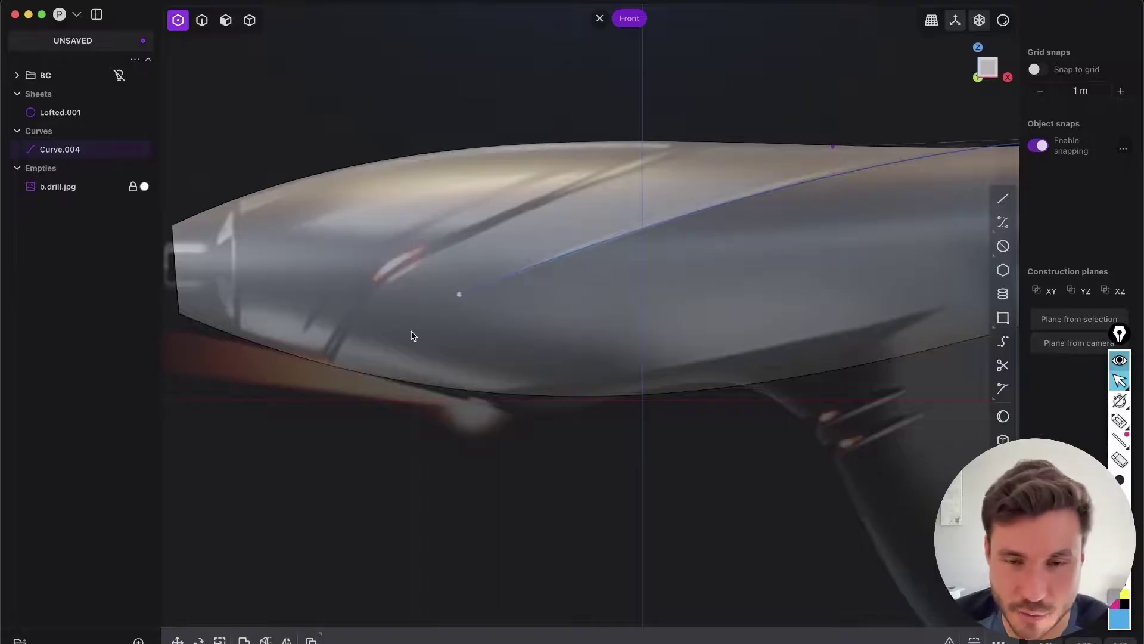
{"action": "scroll", "coordinate": [413, 336], "scroll_direction": "up", "scroll_amount": 3}
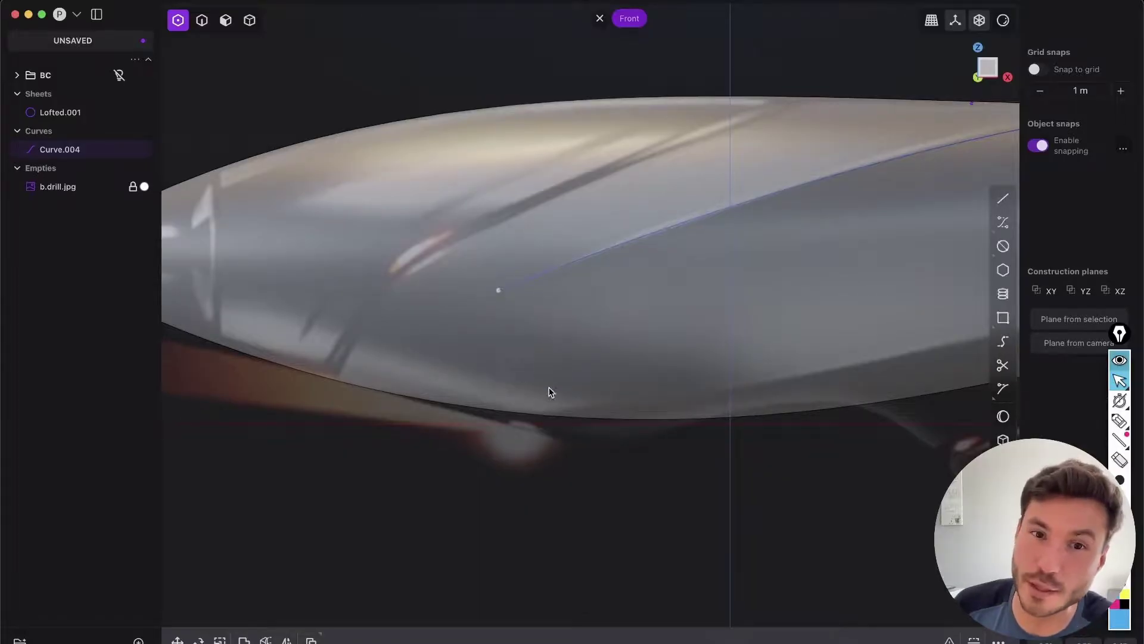
{"action": "scroll", "coordinate": [546, 386], "scroll_direction": "down", "scroll_amount": 2}
{"action": "scroll", "coordinate": [470, 381], "scroll_direction": "down", "scroll_amount": 2}
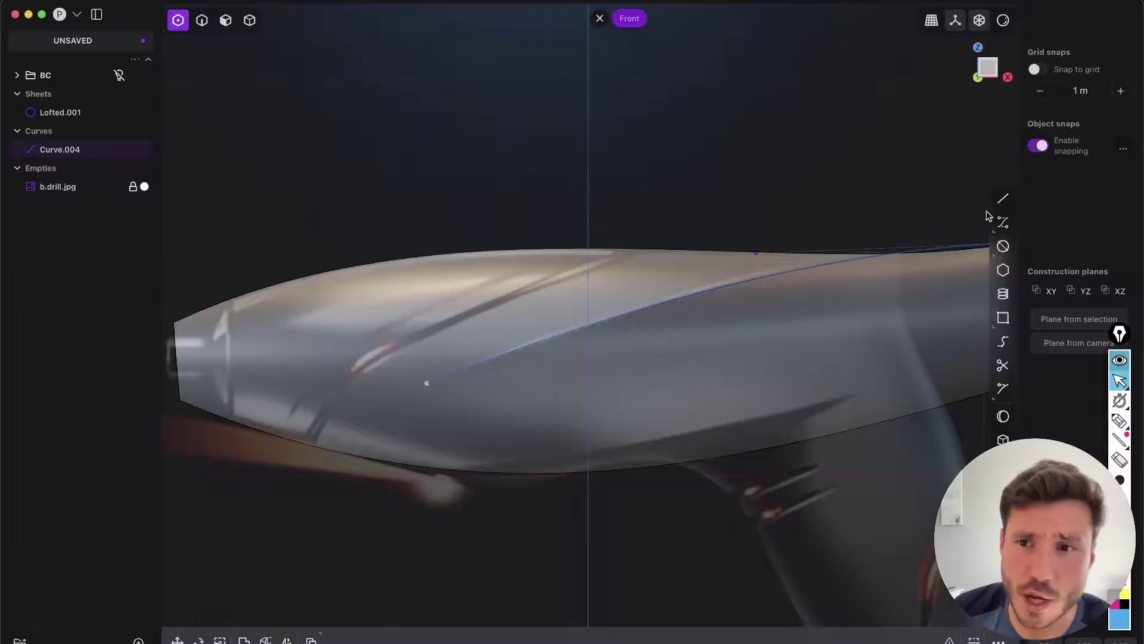
Draw a vertical straight line from the crease curve's front end down to below the body's lower edge.
{"action": "left_click", "coordinate": [1004, 201]}
{"action": "middle_click_drag", "start_coordinate": [533, 306], "coordinate": [622, 206], "text": "shift"}
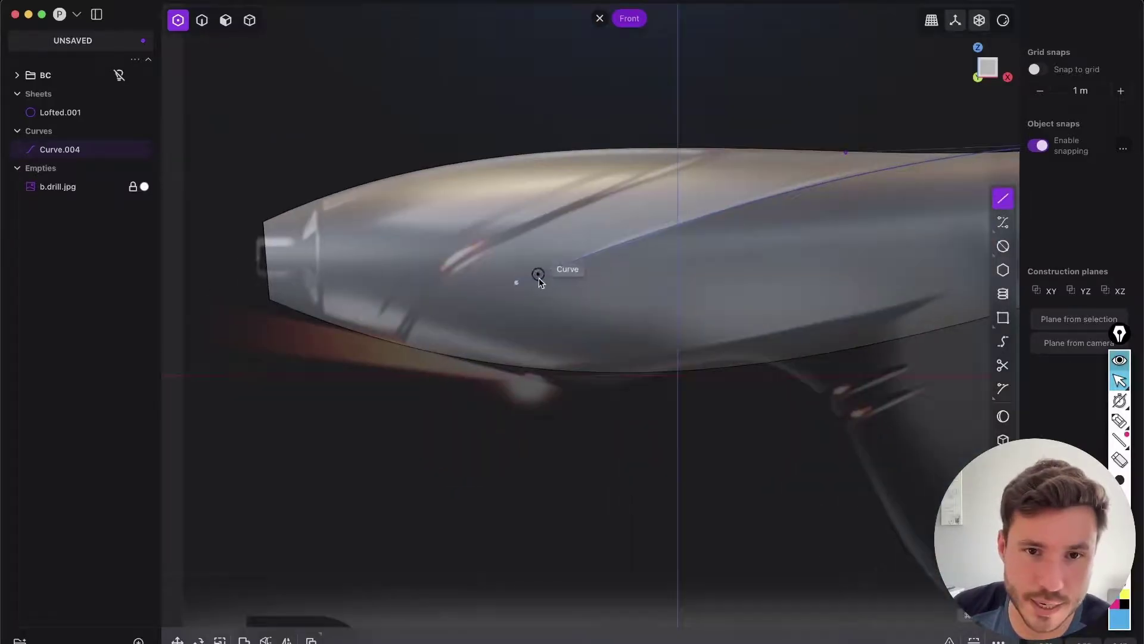
{"action": "left_click", "coordinate": [516, 283]}
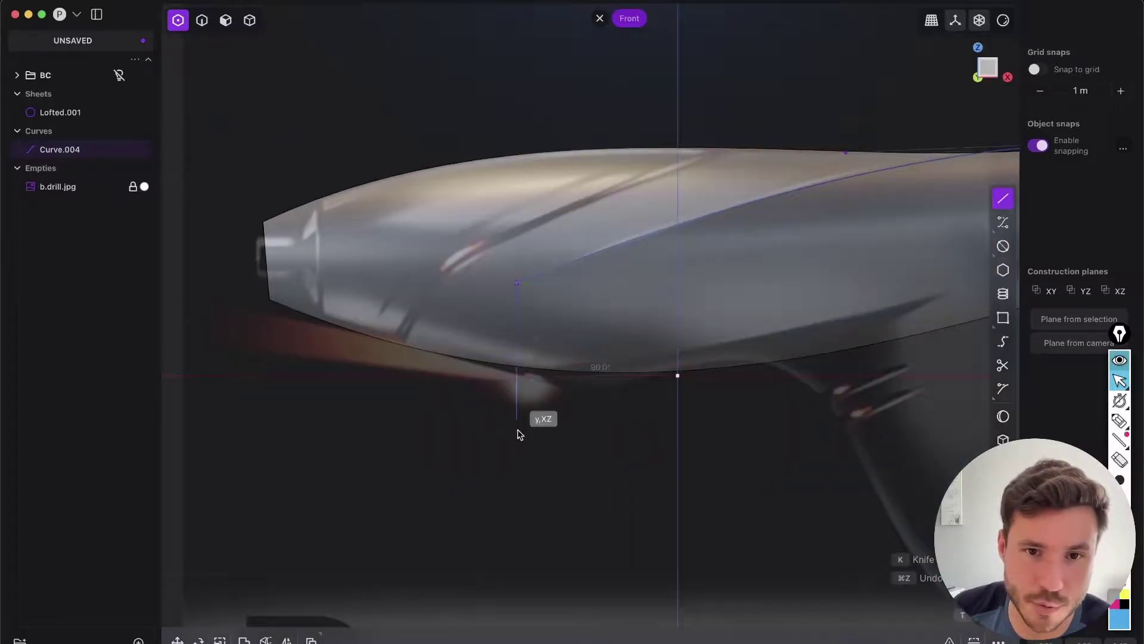
{"action": "left_click", "coordinate": [743, 363]}
Join the vertical line and the crease curve into one continuous cutting curve, and return to the front view.
{"action": "middle_click_drag", "start_coordinate": [728, 357], "coordinate": [664, 243]}
{"action": "key", "text": "2"}
{"action": "middle_click_drag", "start_coordinate": [574, 286], "coordinate": [644, 270]}
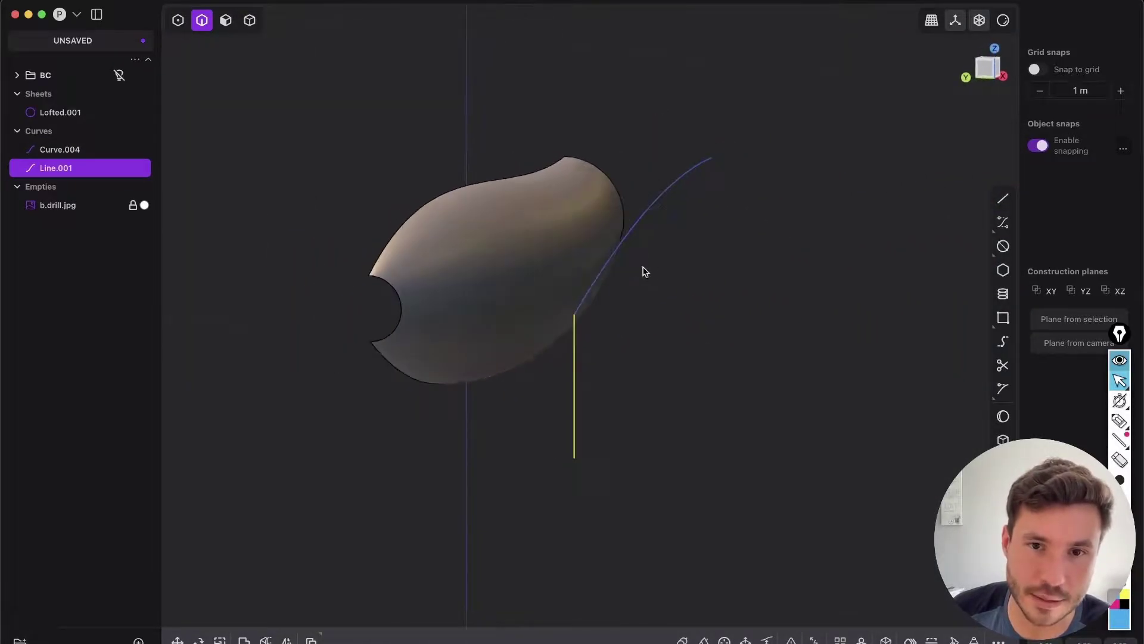
{"action": "left_click", "coordinate": [664, 210]}
{"action": "key", "text": "BackSpace"}
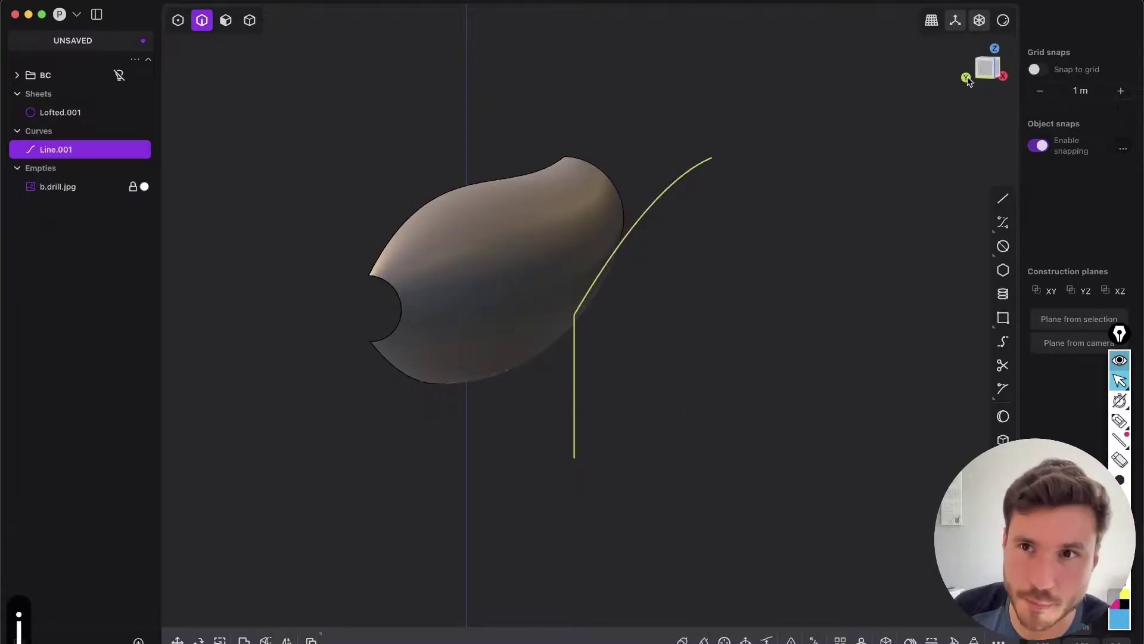
{"action": "left_click", "coordinate": [1002, 72]}
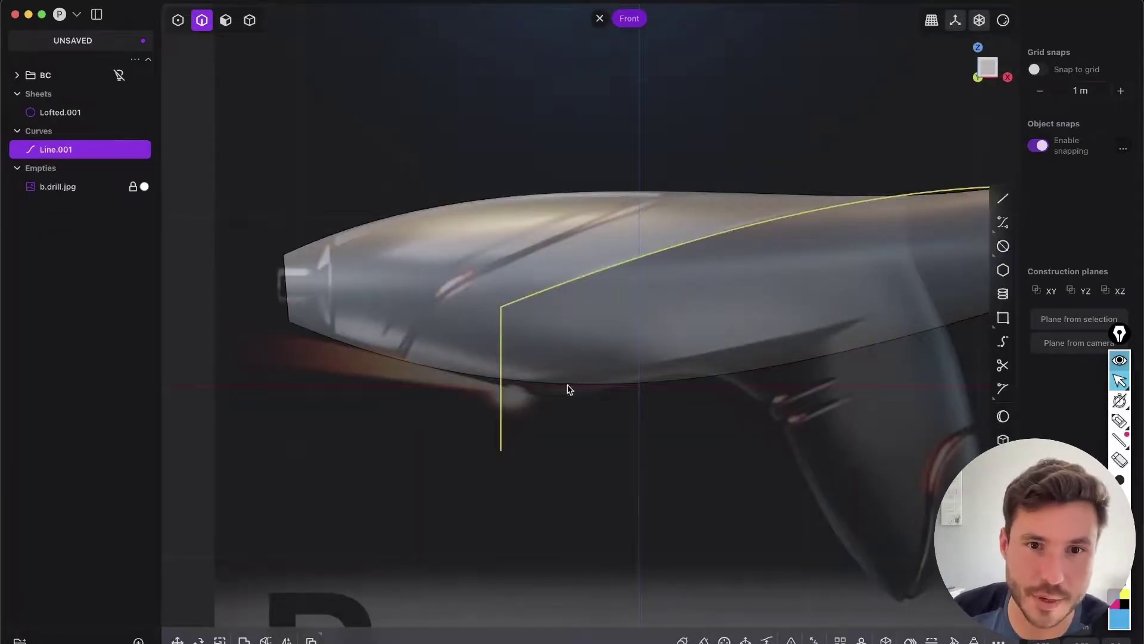
{"action": "middle_click_drag", "start_coordinate": [660, 284], "coordinate": [586, 322], "text": "shift"}
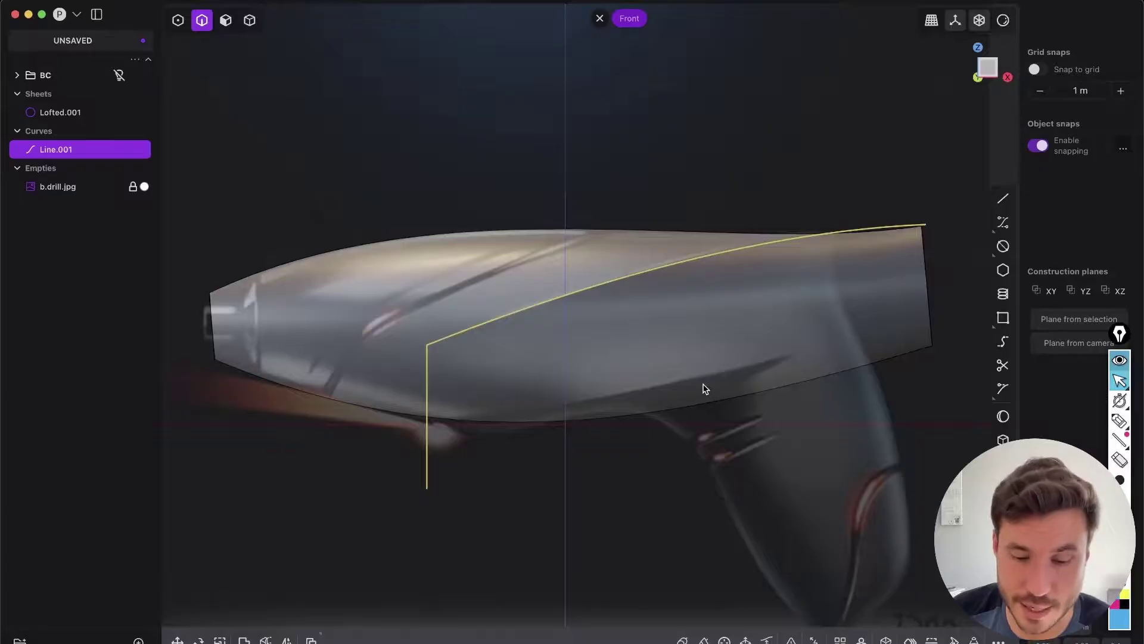
Cut the lofted body sheet with the selected angled line curve in the front view.
{"action": "key", "text": "c"}
{"action": "left_click", "coordinate": [704, 340]}
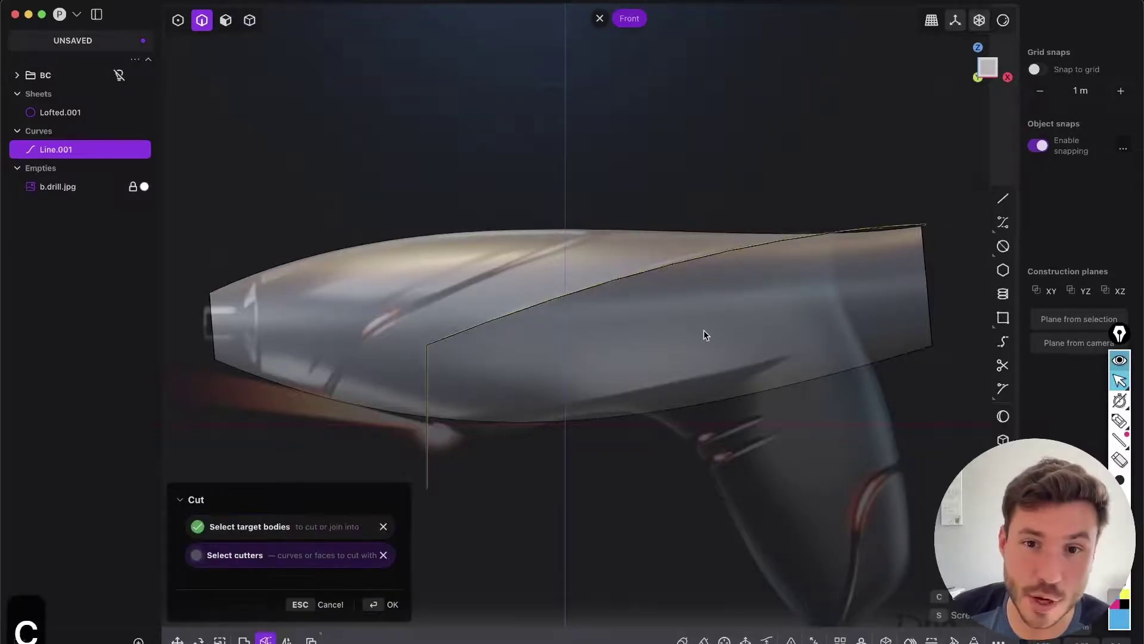
{"action": "right_click", "coordinate": [695, 372]}
Delete the lower rear sheet split off by the cut, keeping the upper front shell.
{"action": "scroll", "coordinate": [694, 358], "scroll_direction": "down", "scroll_amount": 1}
{"action": "middle_click_drag", "start_coordinate": [693, 352], "coordinate": [621, 281]}
{"action": "middle_click_drag", "start_coordinate": [596, 334], "coordinate": [876, 105], "text": "shift"}
{"action": "middle_click_drag", "start_coordinate": [459, 237], "coordinate": [563, 200]}
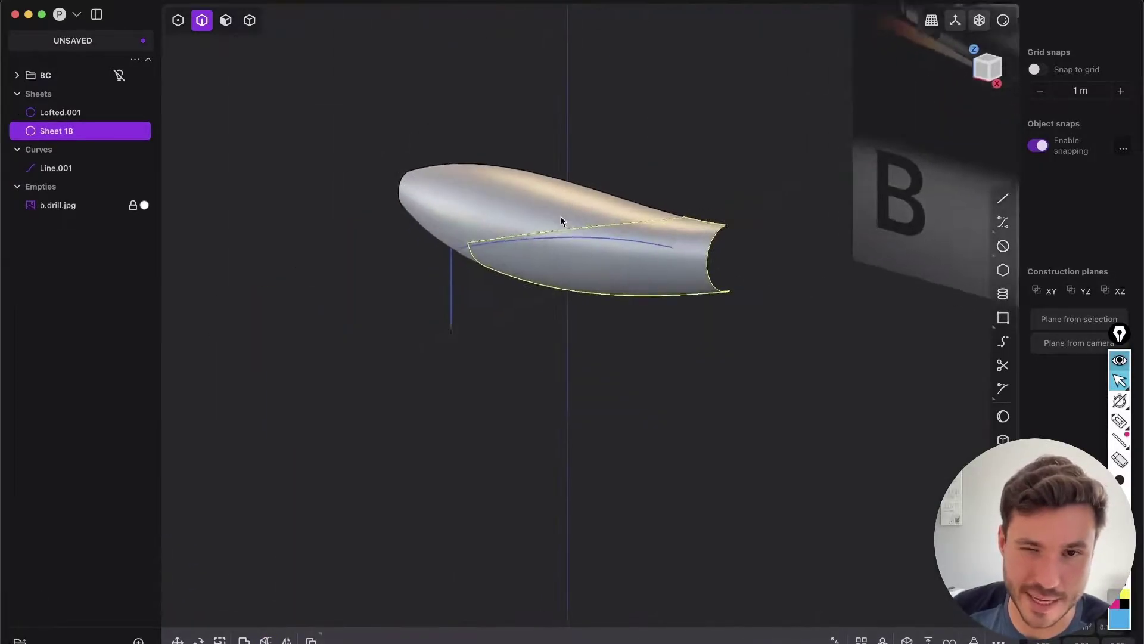
{"action": "scroll", "coordinate": [563, 202], "scroll_direction": "up", "scroll_amount": 5}
{"action": "key", "text": "Tab"}
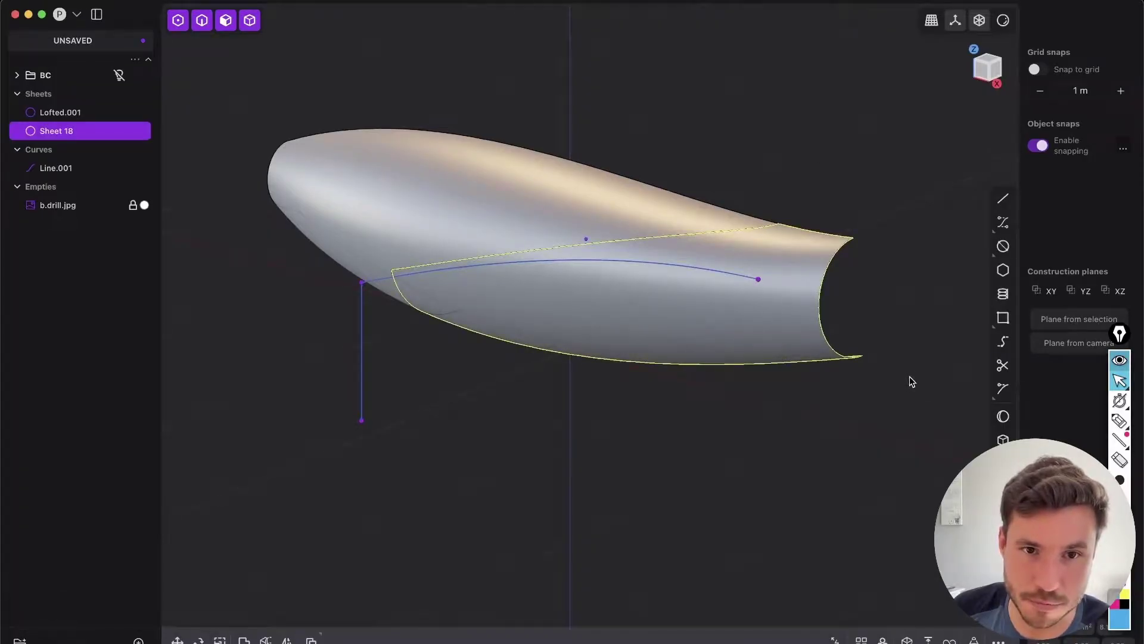
{"action": "key", "text": "x"}
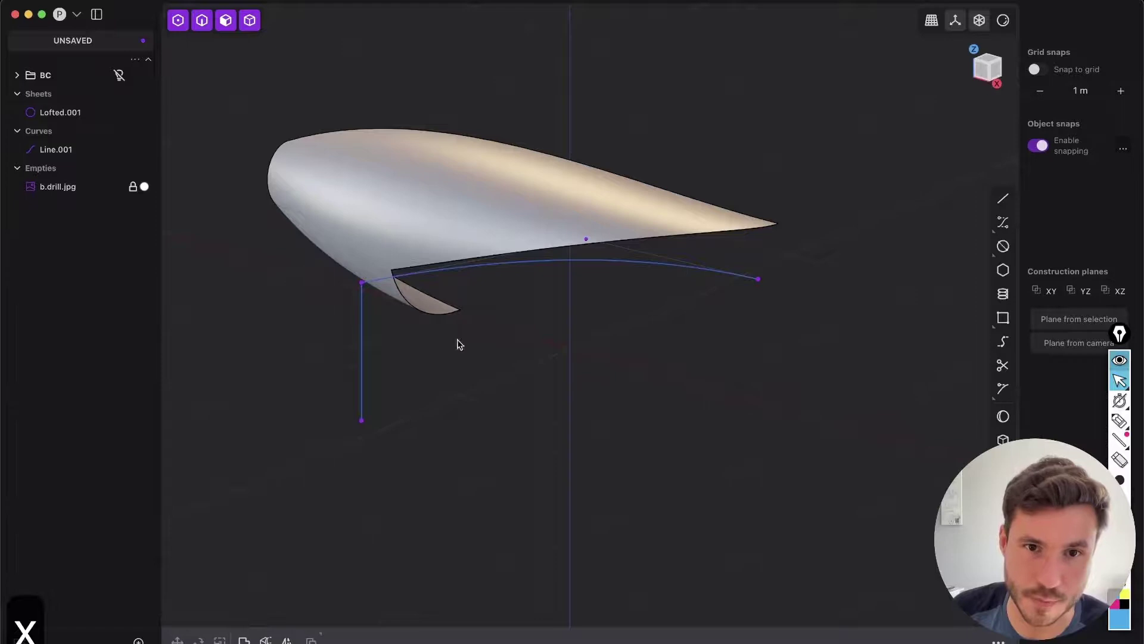
Put the cutting curve into its own group.
{"action": "key", "text": "2"}
{"action": "left_click", "coordinate": [467, 270]}
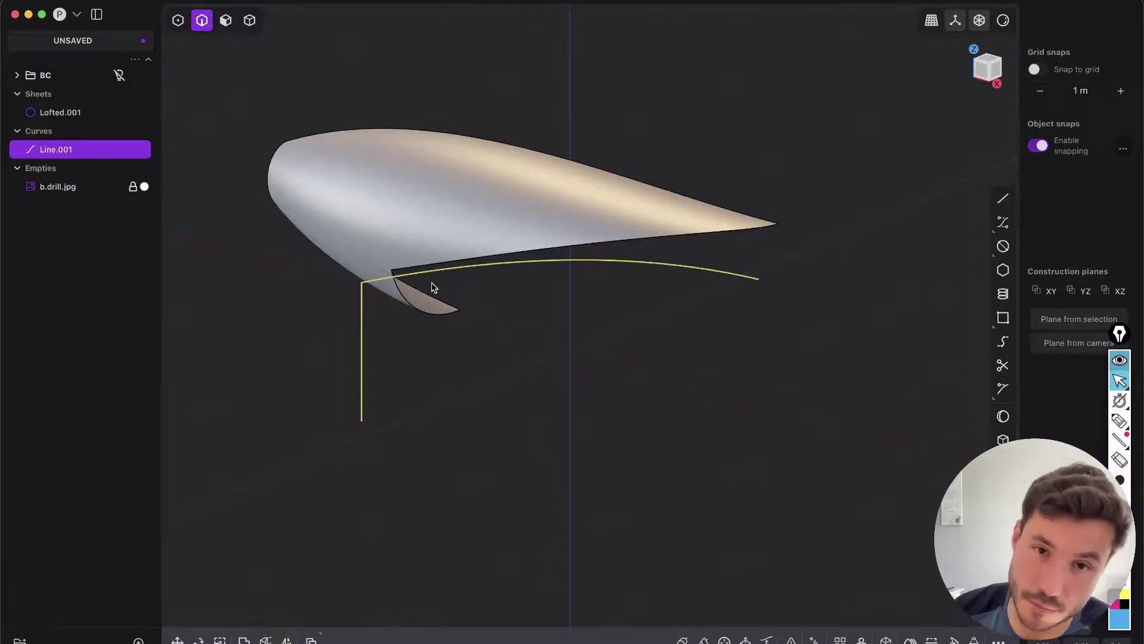
{"action": "middle_click_drag", "start_coordinate": [484, 298], "coordinate": [546, 328], "text": "shift"}
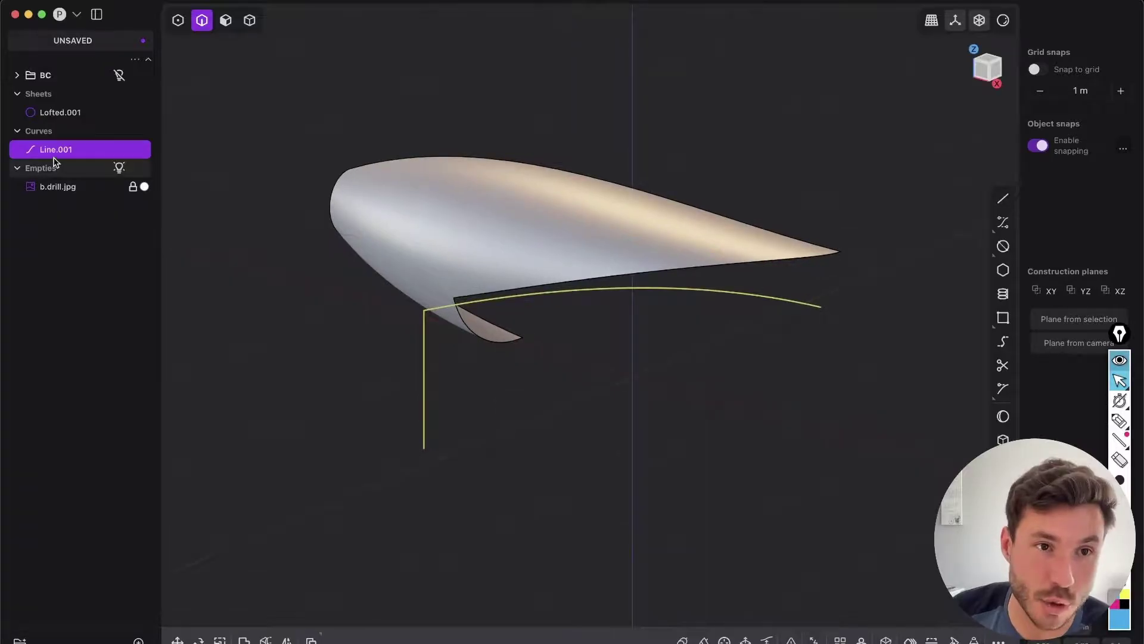
{"action": "key", "text": "Escape"}
{"action": "left_click", "coordinate": [600, 304]}
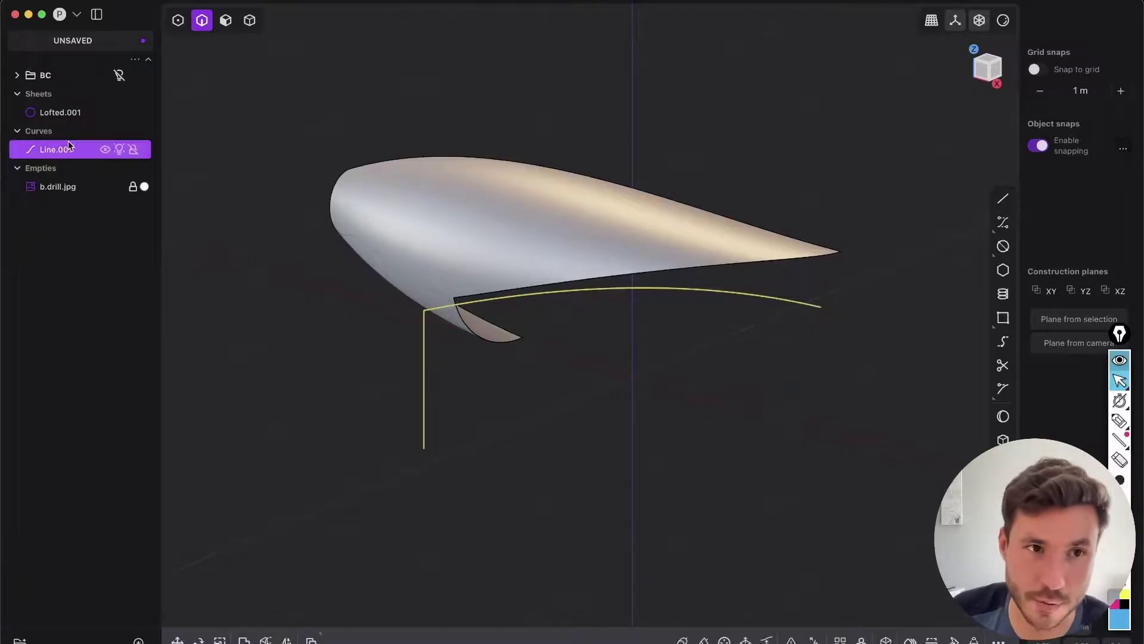
{"action": "key", "text": "ctrl+g"}
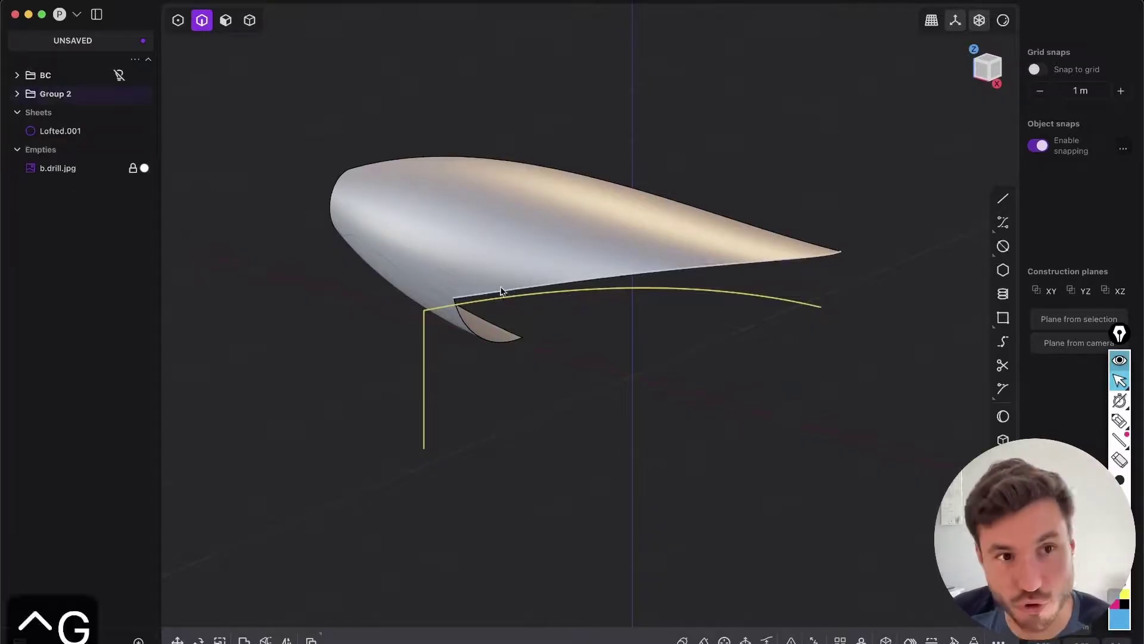
Group the cutting curve's group once more and name the resulting group CC.
{"action": "left_click", "coordinate": [62, 98]}
{"action": "double_click", "coordinate": [59, 94]}
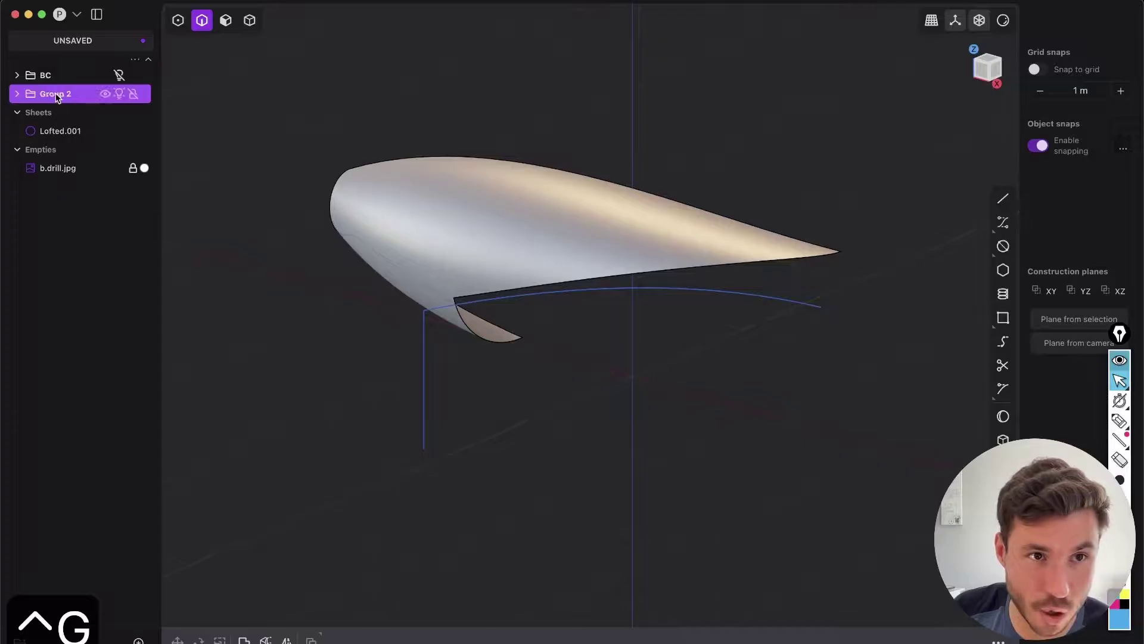
{"action": "key", "text": "ctrl+g"}
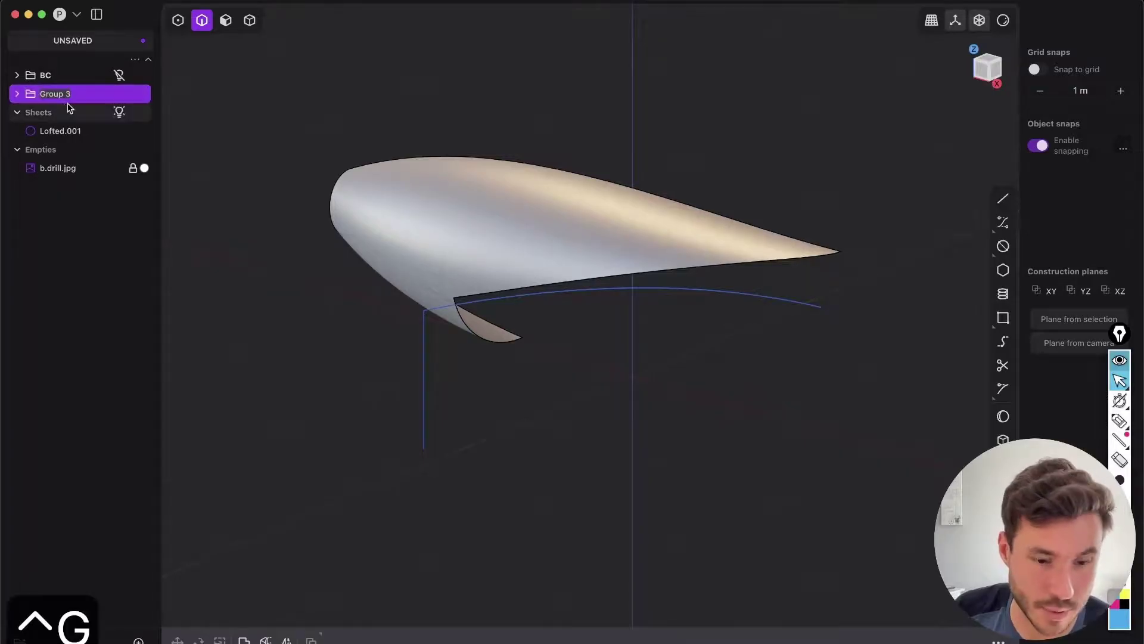
{"action": "type", "text": "CC"}
{"action": "key", "text": "Return"}
Hide the CC group so the cutting curve is out of the viewport.
{"action": "left_click", "coordinate": [615, 119]}
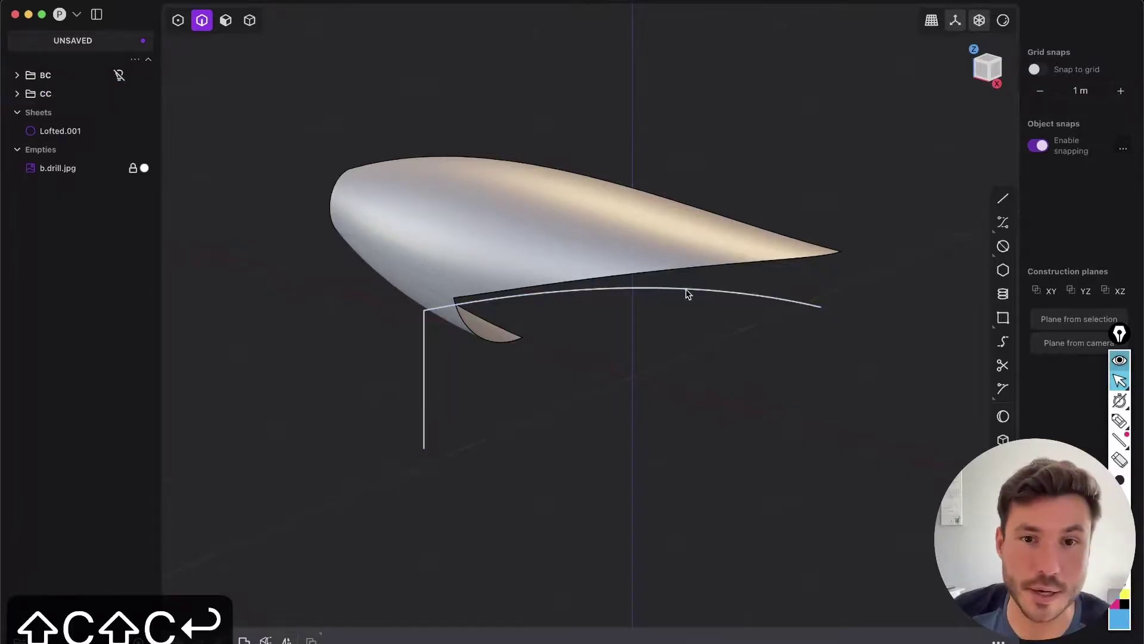
{"action": "key", "text": "2"}
{"action": "left_click", "coordinate": [120, 95]}
Examine the handle and underside of the drill in the reference image against the trimmed shell.
{"action": "middle_click_drag", "start_coordinate": [639, 91], "coordinate": [868, 139]}
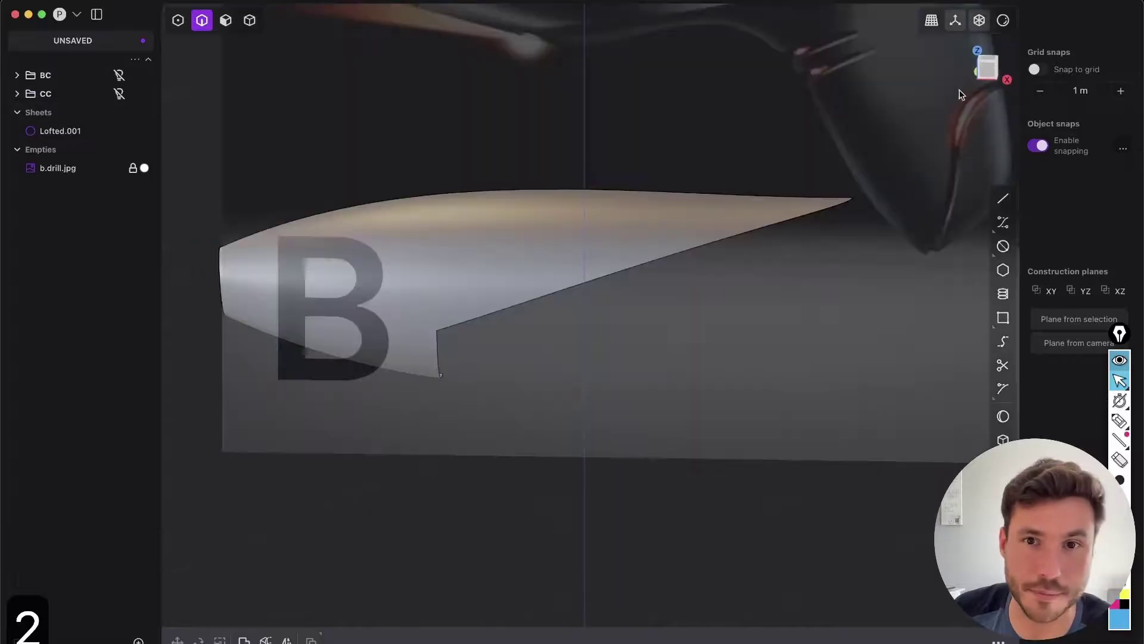
{"action": "left_click", "coordinate": [988, 70]}
{"action": "middle_click_drag", "start_coordinate": [595, 319], "coordinate": [542, 251]}
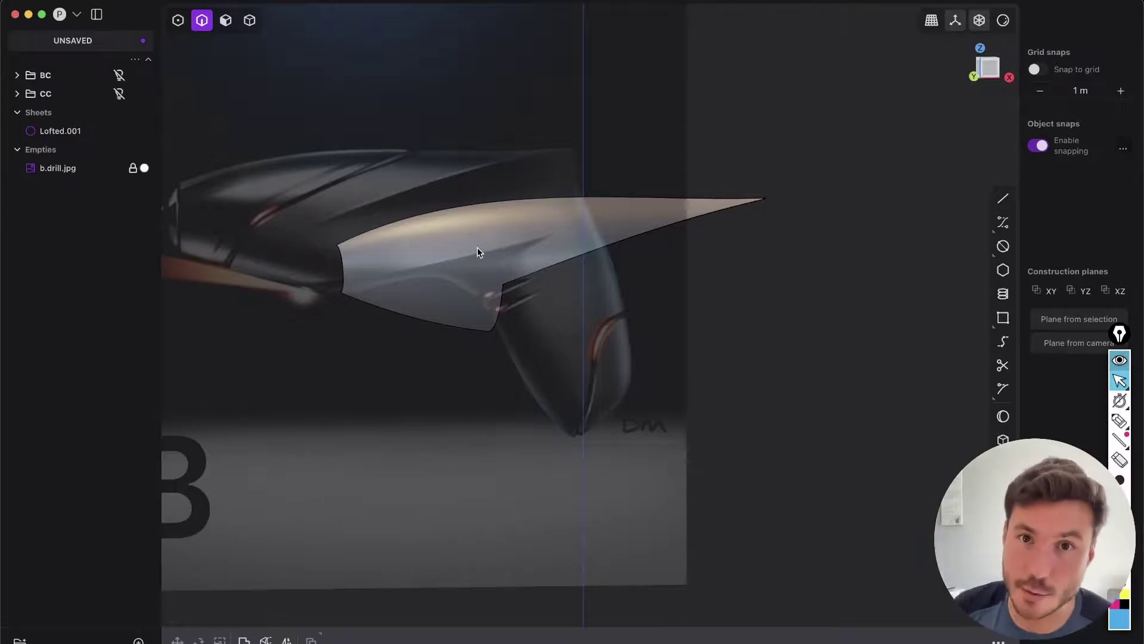
{"action": "left_click", "coordinate": [981, 77]}
{"action": "scroll", "coordinate": [682, 219], "scroll_direction": "up", "scroll_amount": 5}
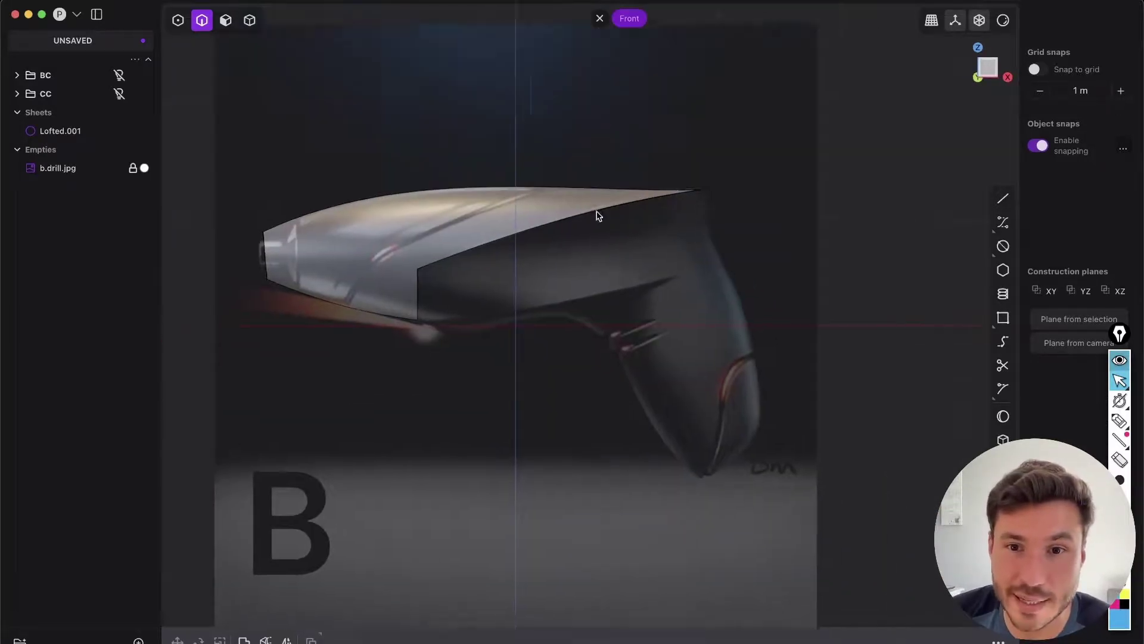
{"action": "scroll", "coordinate": [641, 199], "scroll_direction": "up", "scroll_amount": 5}
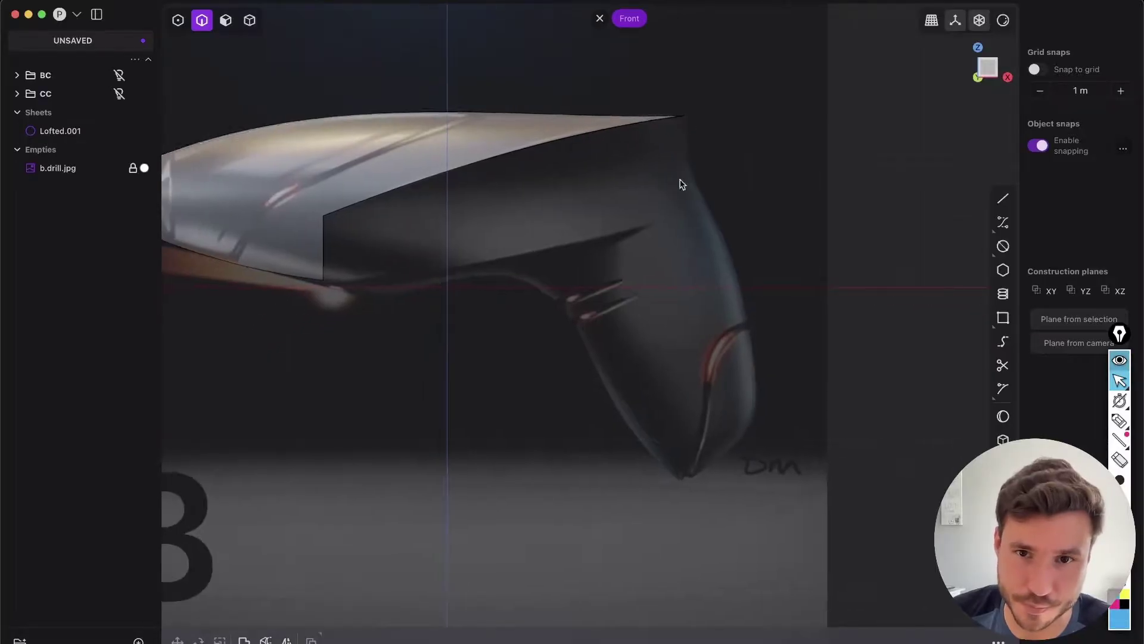
{"action": "scroll", "coordinate": [742, 245], "scroll_direction": "down", "scroll_amount": 3}
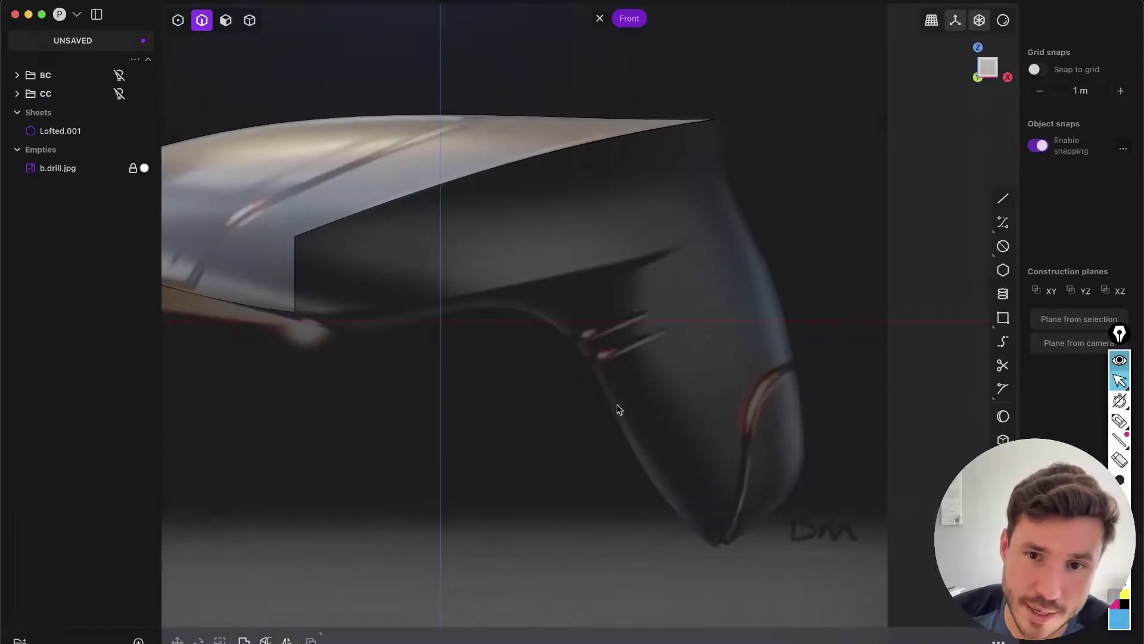
{"action": "scroll", "coordinate": [618, 409], "scroll_direction": "up", "scroll_amount": 3}
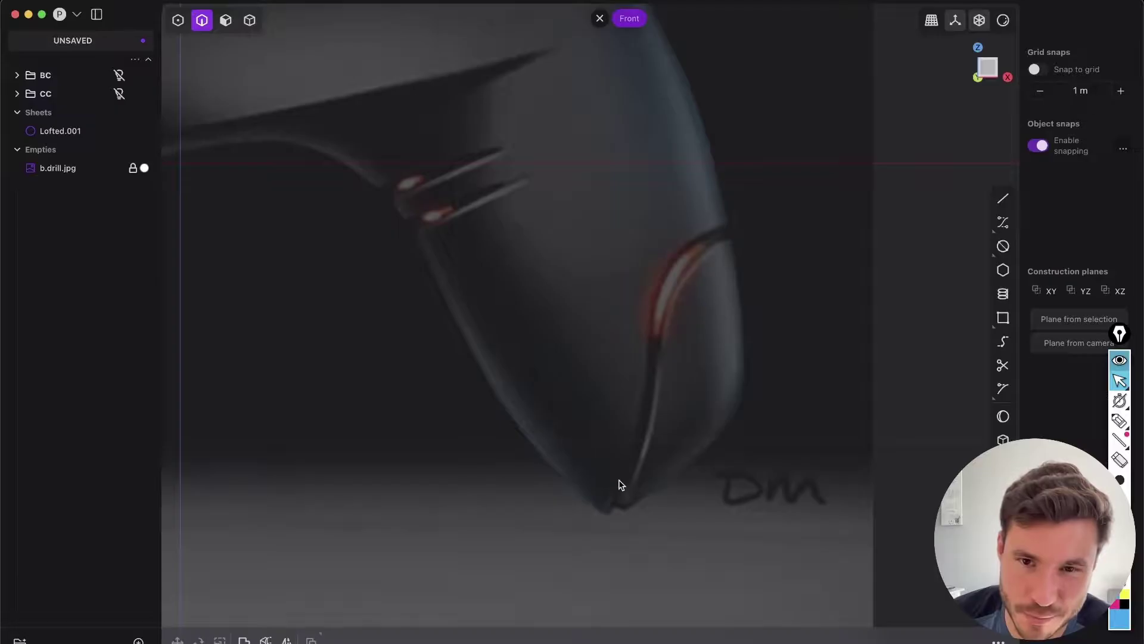
{"action": "scroll", "coordinate": [685, 435], "scroll_direction": "up", "scroll_amount": 3}
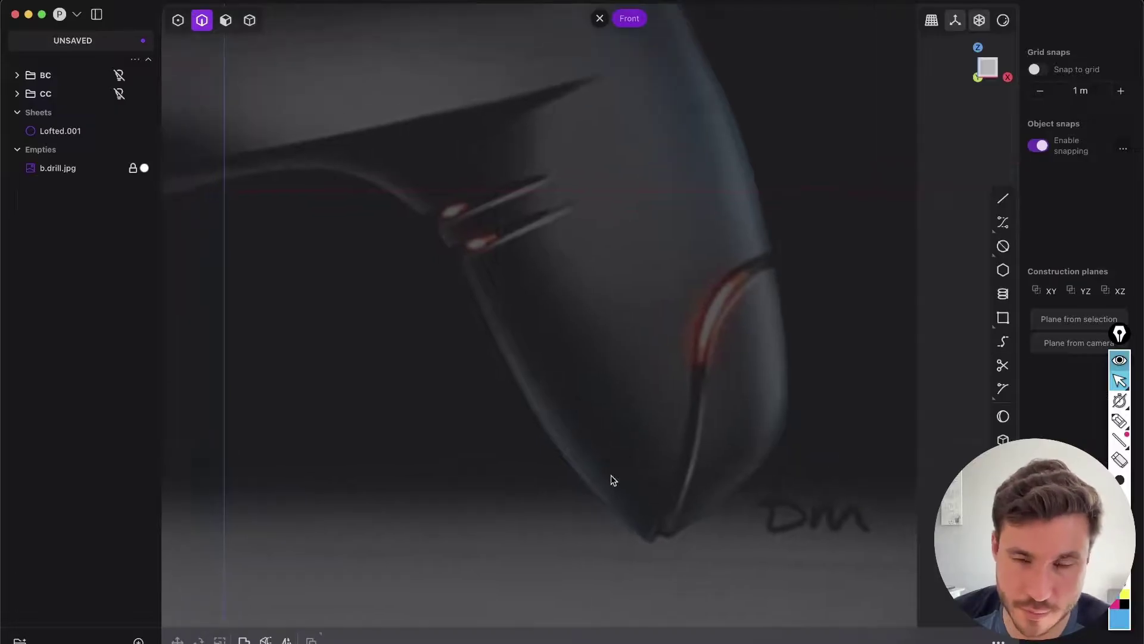
{"action": "scroll", "coordinate": [755, 316], "scroll_direction": "up", "scroll_amount": 3}
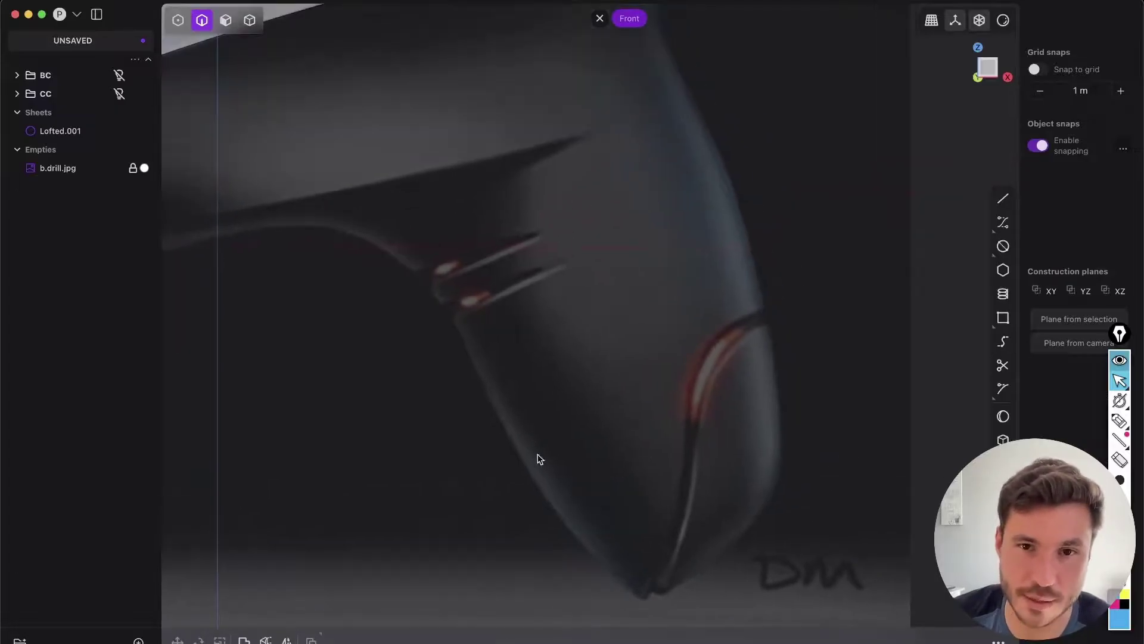
{"action": "scroll", "coordinate": [629, 310], "scroll_direction": "down", "scroll_amount": 3}
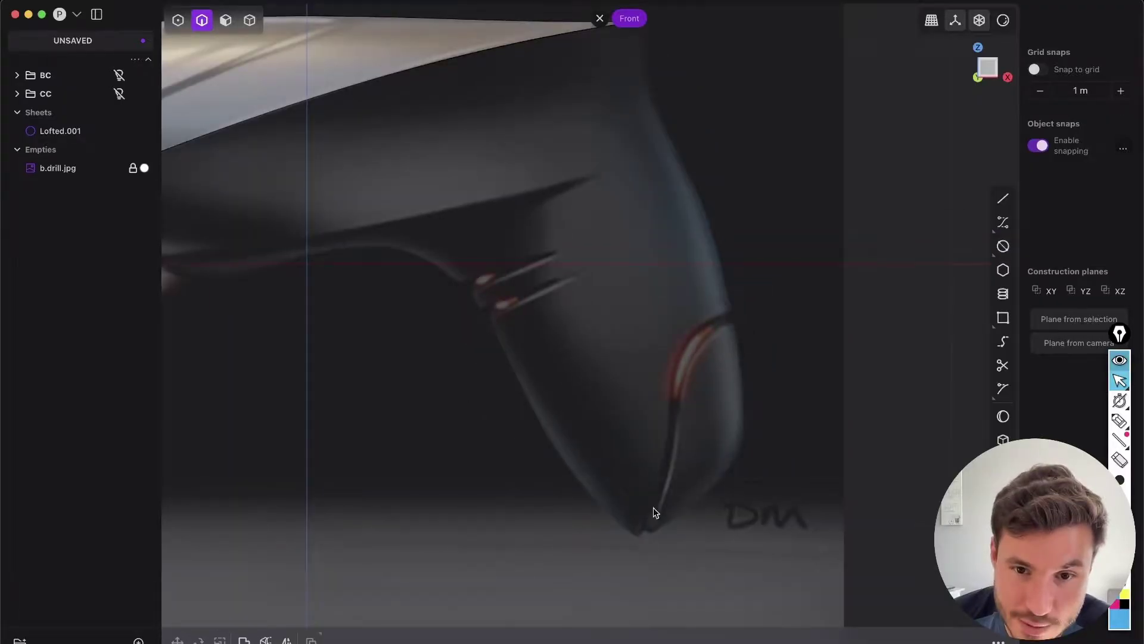
{"action": "scroll", "coordinate": [653, 507], "scroll_direction": "down", "scroll_amount": 3}
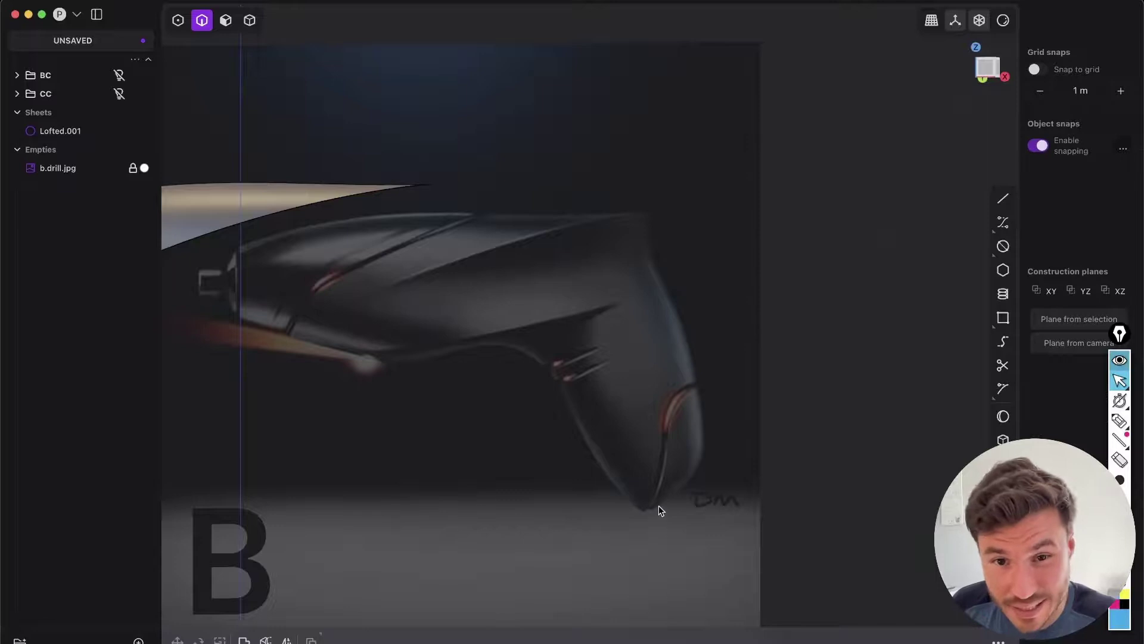
{"action": "right_click_drag", "start_coordinate": [554, 493], "coordinate": [785, 477]}
{"action": "right_click_drag", "start_coordinate": [912, 481], "coordinate": [823, 478]}
{"action": "right_click_drag", "start_coordinate": [760, 502], "coordinate": [752, 486]}
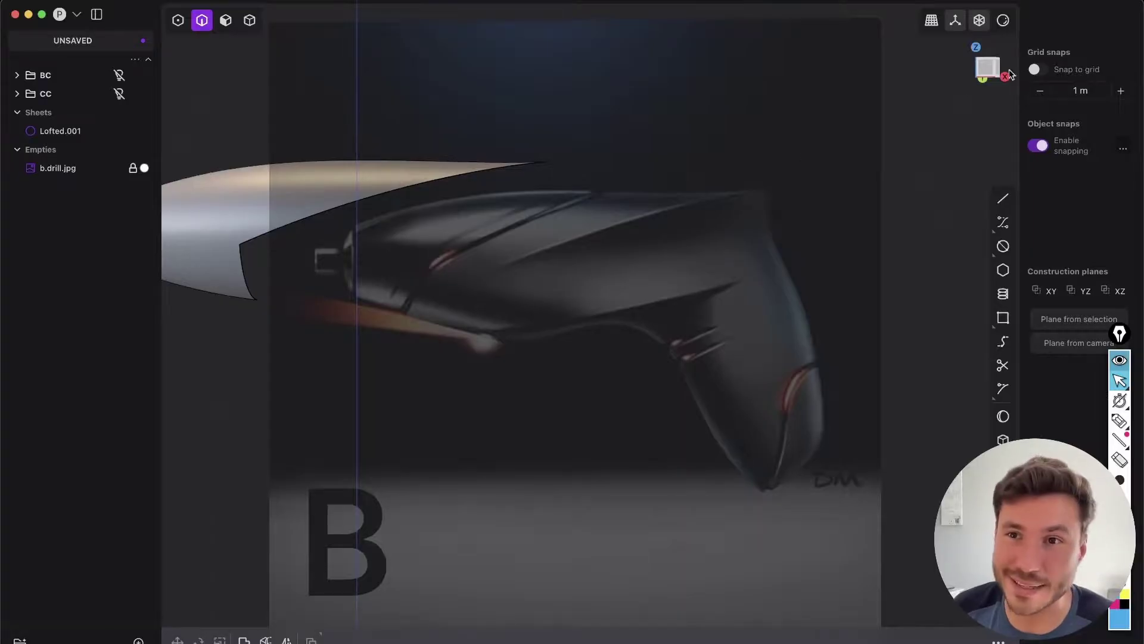
Draw a four-point control-point curve in the front view along the back edge of the reference handle, extending below the rear bulge.
{"action": "left_click", "coordinate": [984, 73]}
{"action": "scroll", "coordinate": [695, 256], "scroll_direction": "up", "scroll_amount": 5}
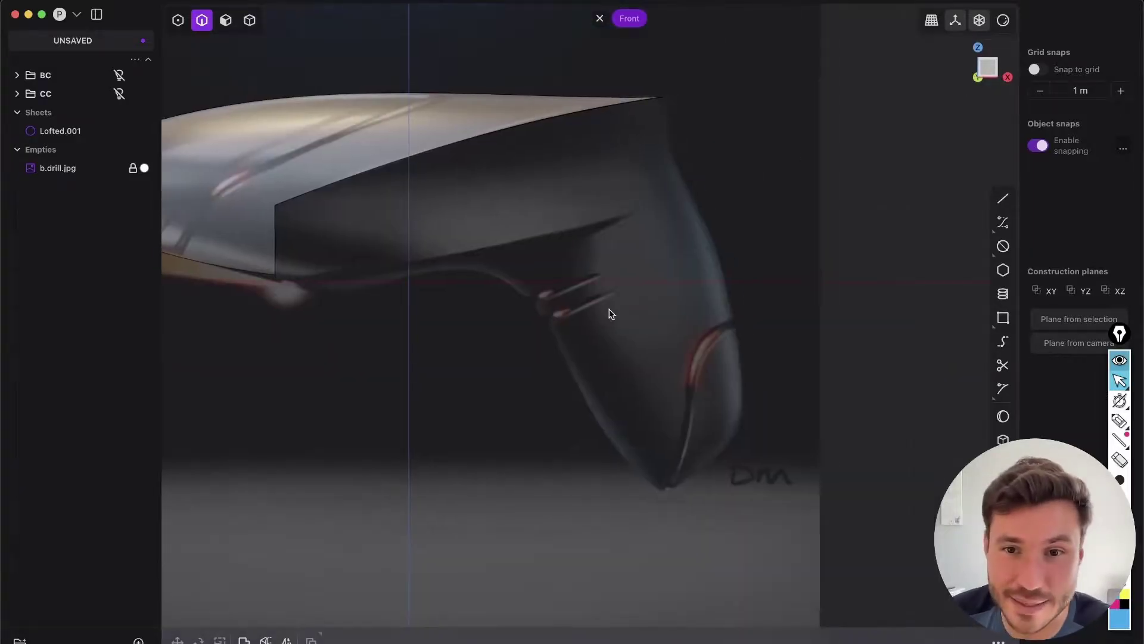
{"action": "scroll", "coordinate": [723, 292], "scroll_direction": "up", "scroll_amount": 3}
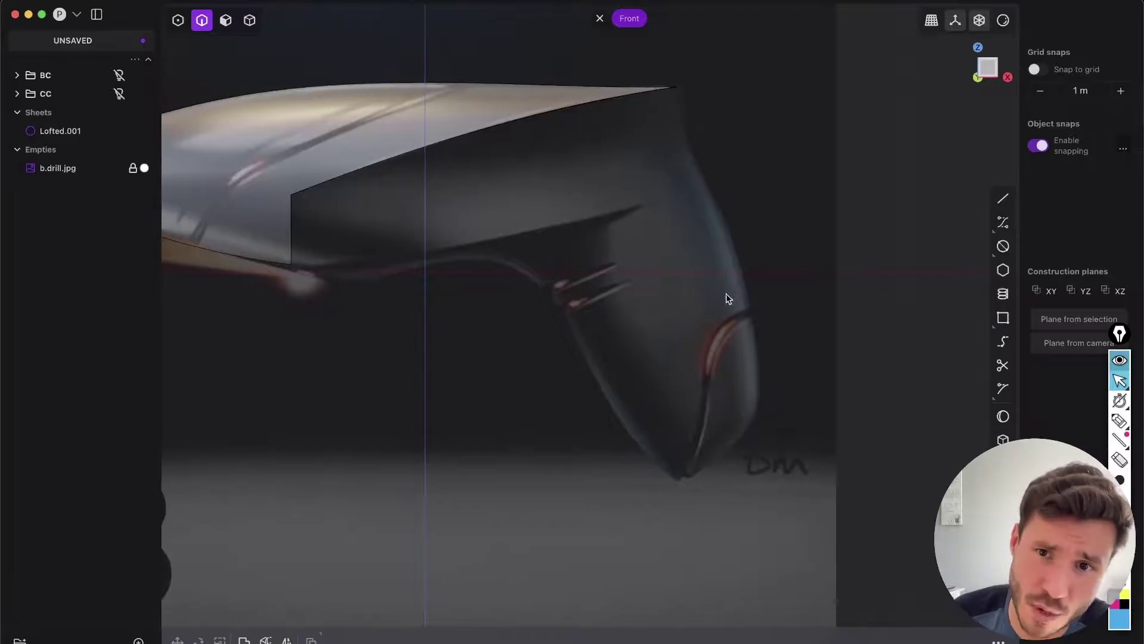
{"action": "left_click", "coordinate": [1003, 223]}
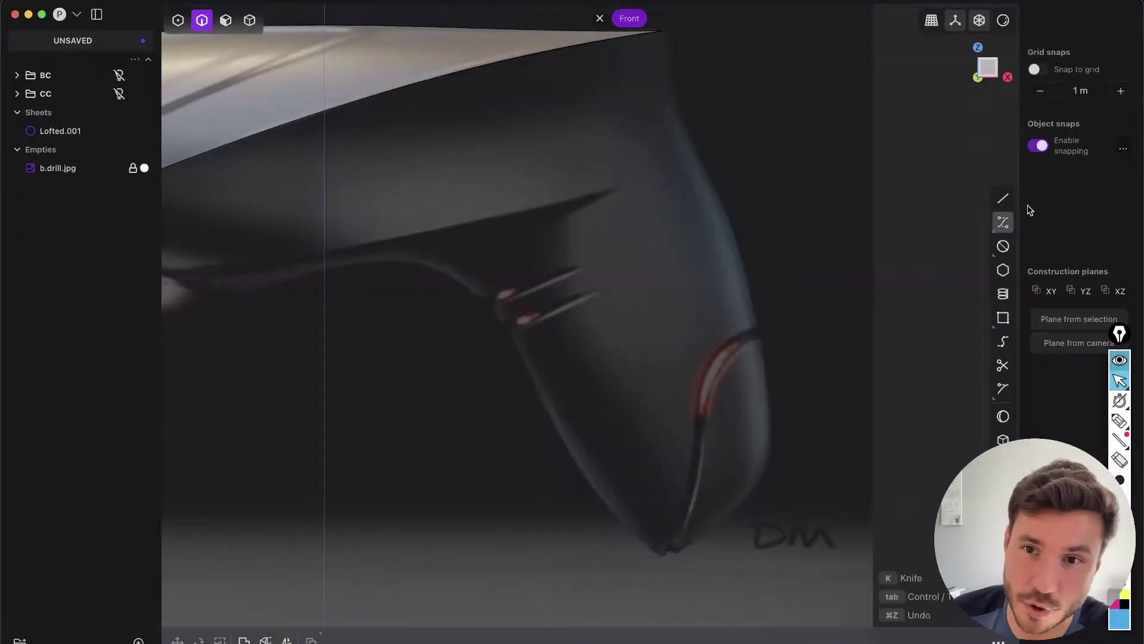
{"action": "left_click", "coordinate": [647, 72]}
{"action": "left_click", "coordinate": [734, 211]}
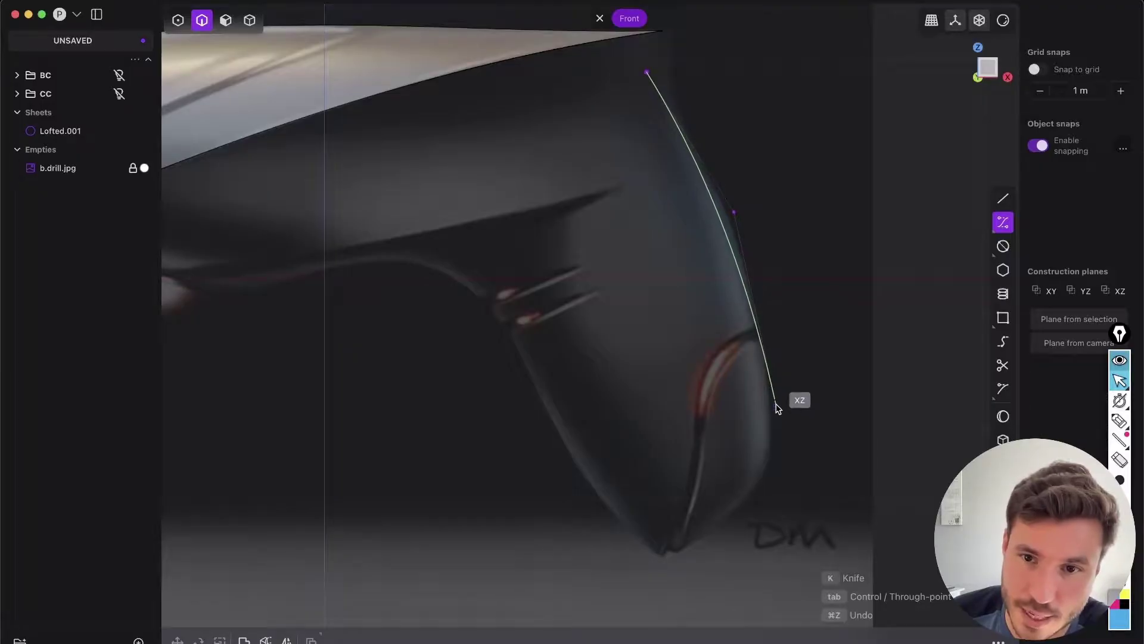
{"action": "left_click", "coordinate": [773, 395]}
{"action": "left_click", "coordinate": [795, 546]}
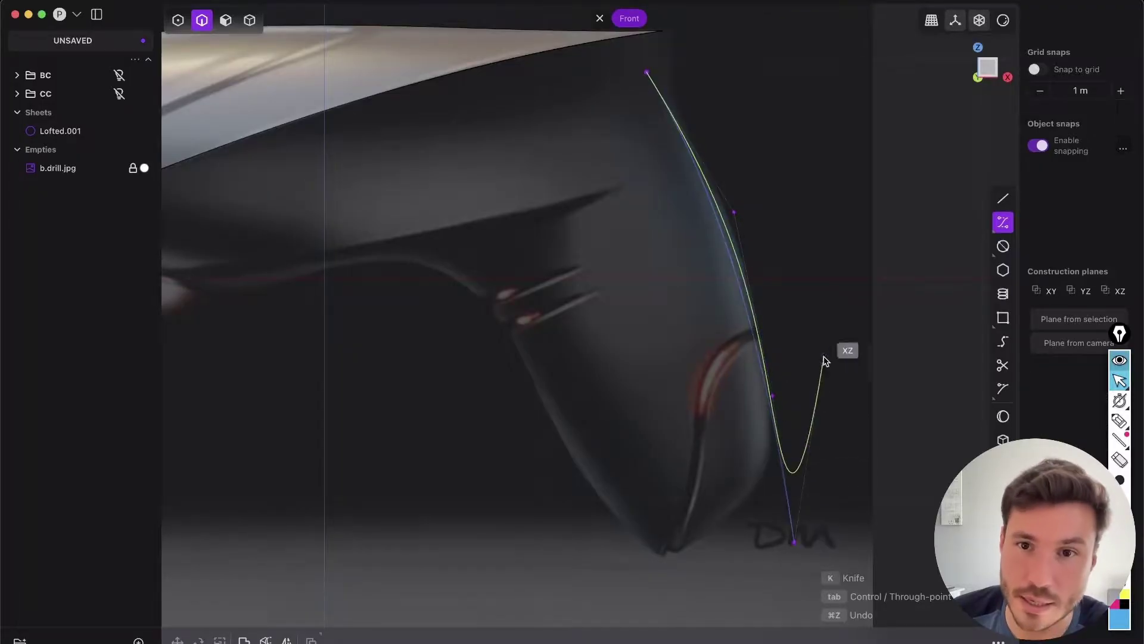
{"action": "right_click", "coordinate": [816, 333]}
Reposition the handle curve's control points so it follows the back edge of the reference handle more closely.
{"action": "key", "text": "1"}
{"action": "left_click", "coordinate": [754, 216]}
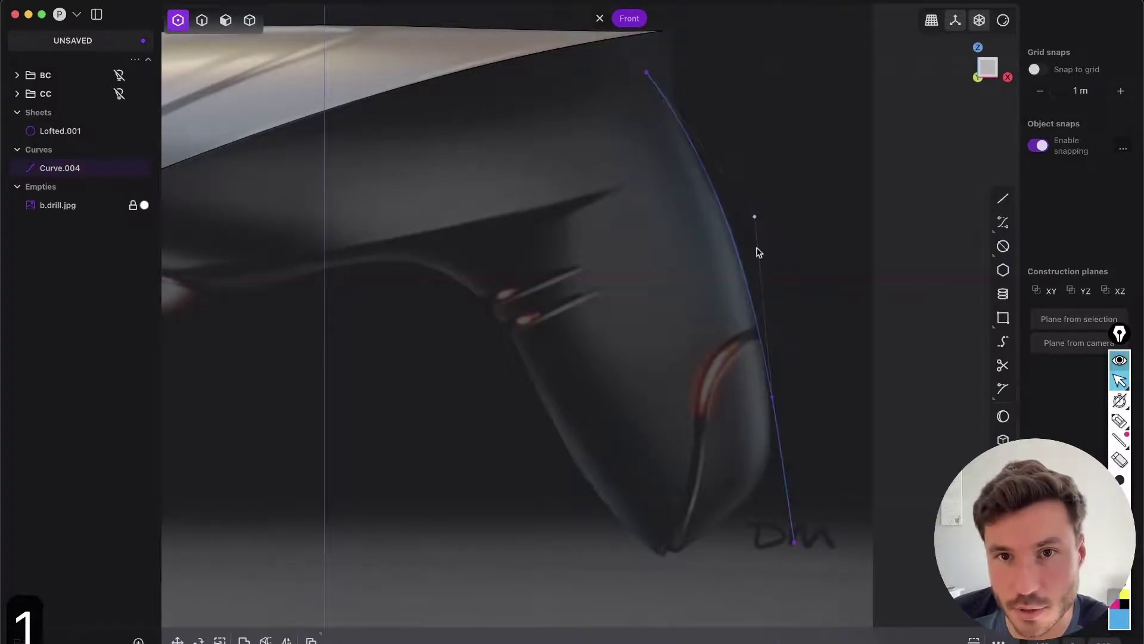
{"action": "left_click", "coordinate": [773, 395]}
{"action": "left_click_drag", "start_coordinate": [795, 544], "coordinate": [786, 556]}
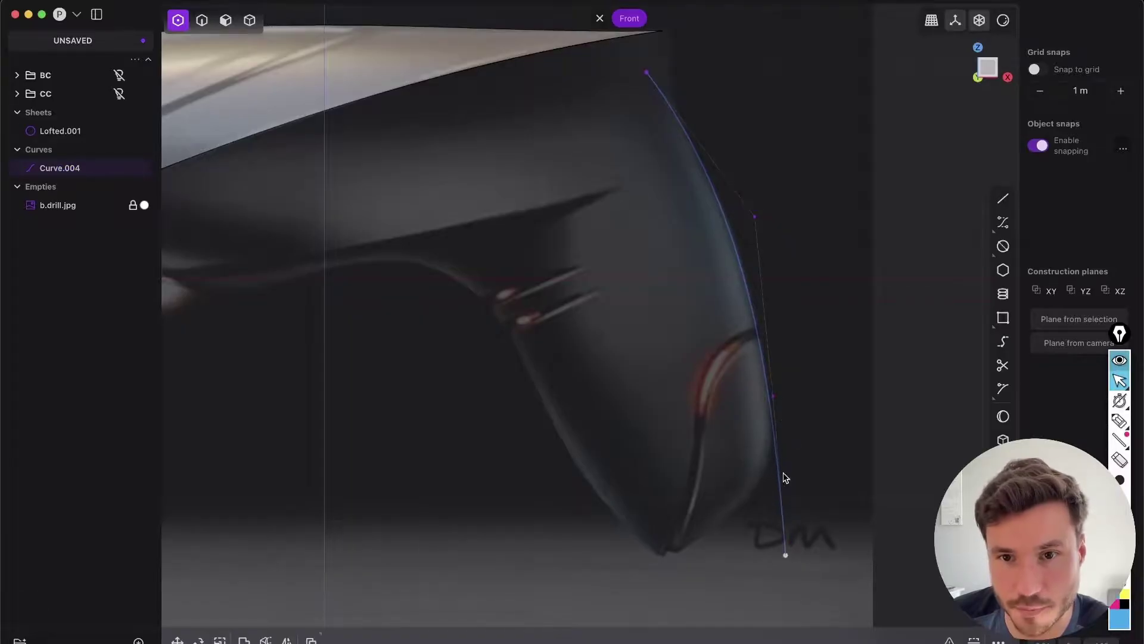
{"action": "left_click_drag", "start_coordinate": [773, 397], "coordinate": [780, 408]}
{"action": "left_click_drag", "start_coordinate": [647, 73], "coordinate": [646, 62]}
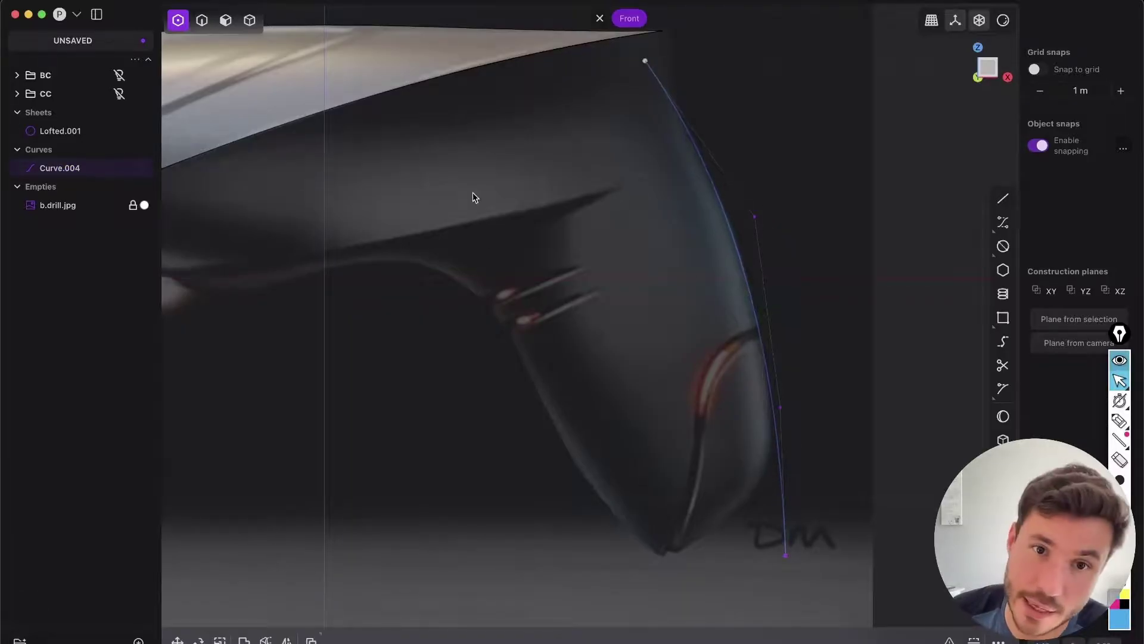
Annotate the transition area between the body's underside and the handle with a hatched blue outline.
{"action": "scroll", "coordinate": [483, 268], "scroll_direction": "left", "scroll_amount": 5}
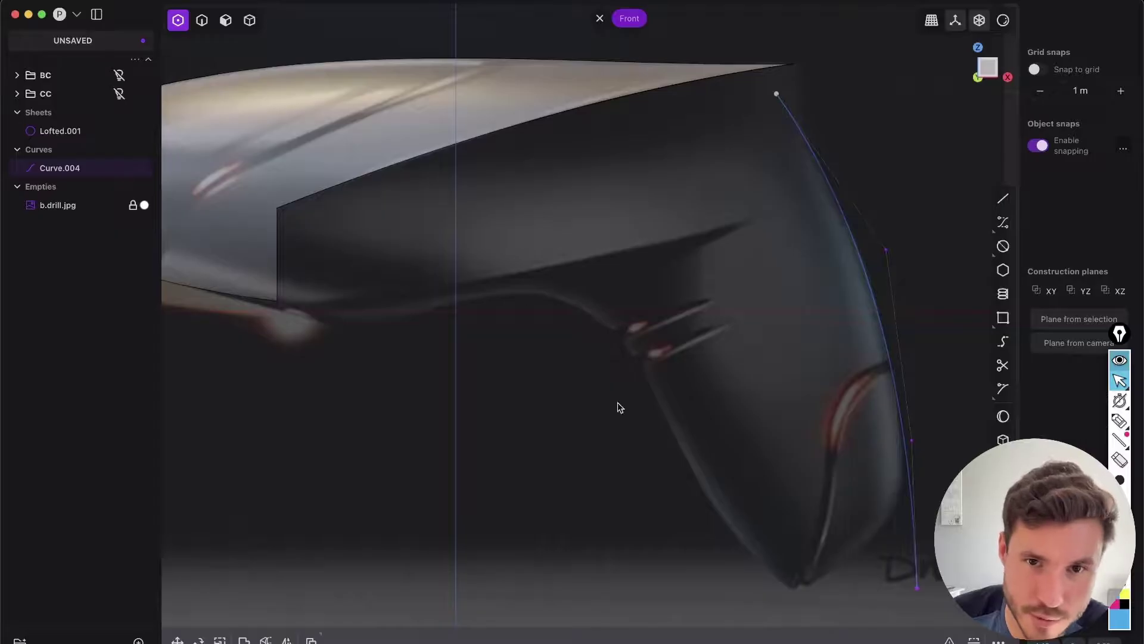
{"action": "left_click", "coordinate": [1119, 420]}
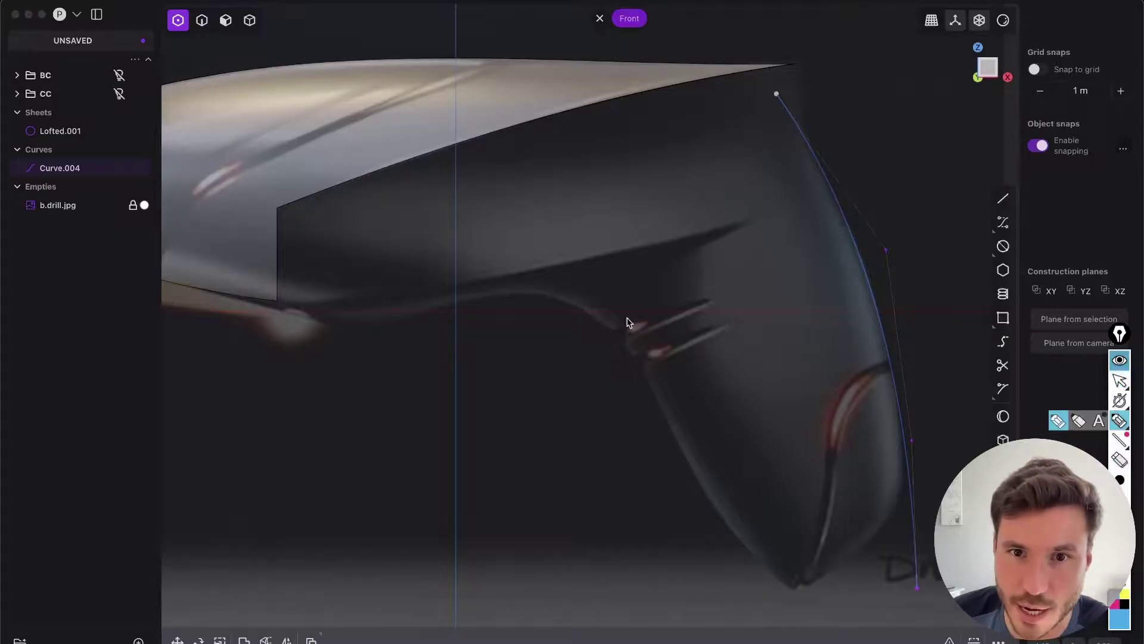
{"action": "mouse_move", "coordinate": [737, 230]}
{"action": "left_mouse_down"}
{"action": "mouse_move", "coordinate": [670, 256]}
{"action": "mouse_move", "coordinate": [614, 320]}
{"action": "left_mouse_up"}
{"action": "mouse_move", "coordinate": [278, 304]}
{"action": "left_mouse_down"}
{"action": "mouse_move", "coordinate": [562, 268]}
{"action": "mouse_move", "coordinate": [689, 231]}
{"action": "left_mouse_up"}
{"action": "mouse_move", "coordinate": [287, 303]}
{"action": "left_mouse_down"}
{"action": "mouse_move", "coordinate": [327, 321]}
{"action": "mouse_move", "coordinate": [511, 293]}
{"action": "mouse_move", "coordinate": [596, 312]}
{"action": "left_mouse_up"}
{"action": "left_click_drag", "start_coordinate": [604, 267], "coordinate": [576, 294]}
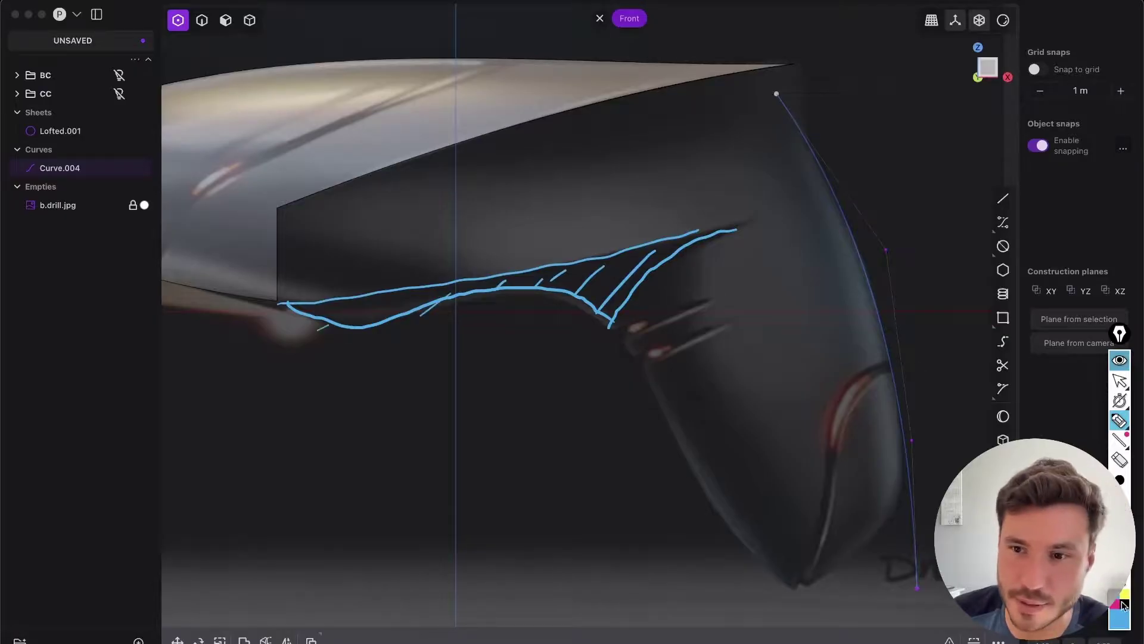
Annotate the handle in pink with its front edge, rounded outlines at both ends and three cross lines between.
{"action": "mouse_move", "coordinate": [597, 170]}
{"action": "left_mouse_down"}
{"action": "mouse_move", "coordinate": [680, 417]}
{"action": "mouse_move", "coordinate": [818, 566]}
{"action": "left_mouse_up"}
{"action": "mouse_move", "coordinate": [611, 190]}
{"action": "left_mouse_down"}
{"action": "mouse_move", "coordinate": [659, 194]}
{"action": "mouse_move", "coordinate": [617, 161]}
{"action": "left_mouse_up"}
{"action": "mouse_move", "coordinate": [899, 481]}
{"action": "left_mouse_down"}
{"action": "mouse_move", "coordinate": [766, 523]}
{"action": "mouse_move", "coordinate": [826, 451]}
{"action": "left_mouse_up"}
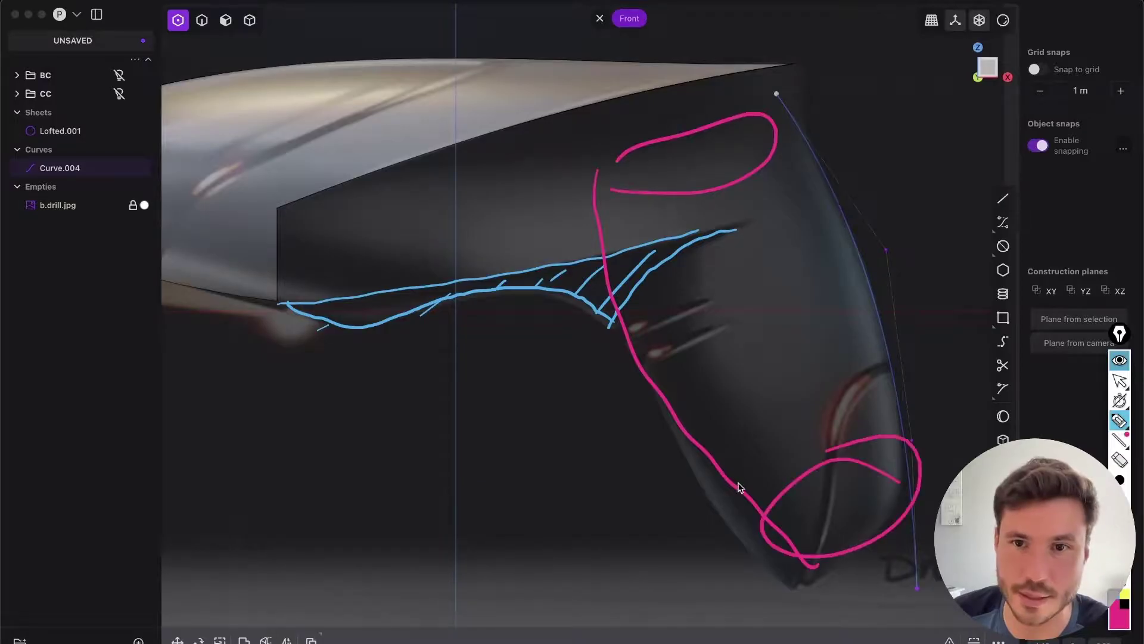
{"action": "left_click_drag", "start_coordinate": [641, 268], "coordinate": [828, 213]}
{"action": "left_click_drag", "start_coordinate": [663, 380], "coordinate": [865, 288]}
{"action": "left_click_drag", "start_coordinate": [732, 444], "coordinate": [878, 349]}
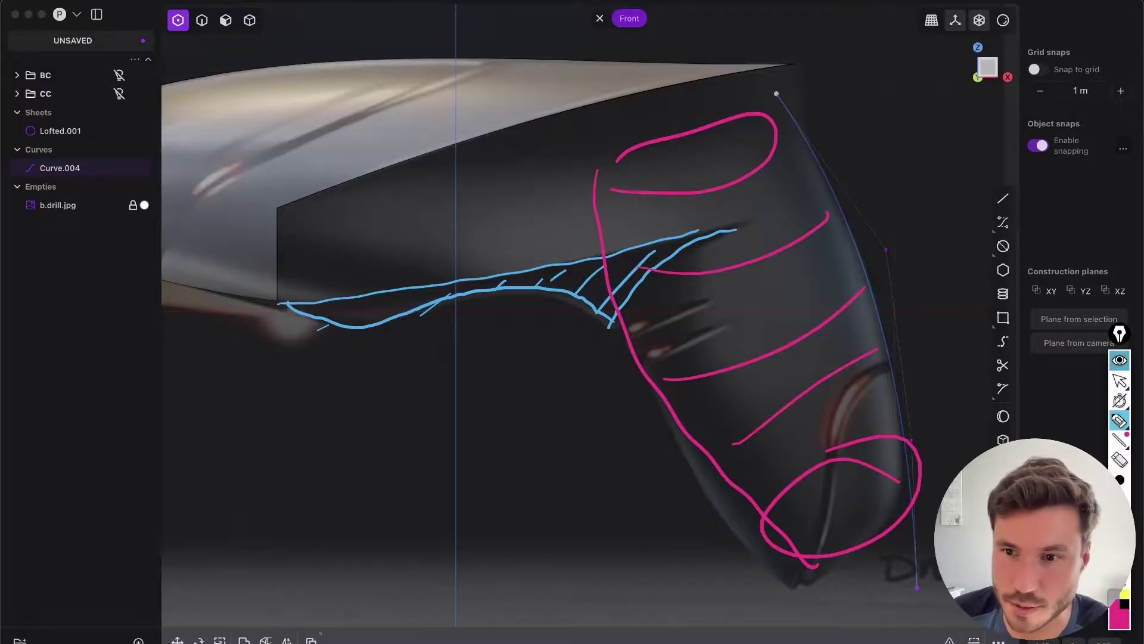
Hide the annotations and draw a four-point control-point curve along the front edge of the reference handle, extending past its lower tip.
{"action": "left_click", "coordinate": [1119, 360]}
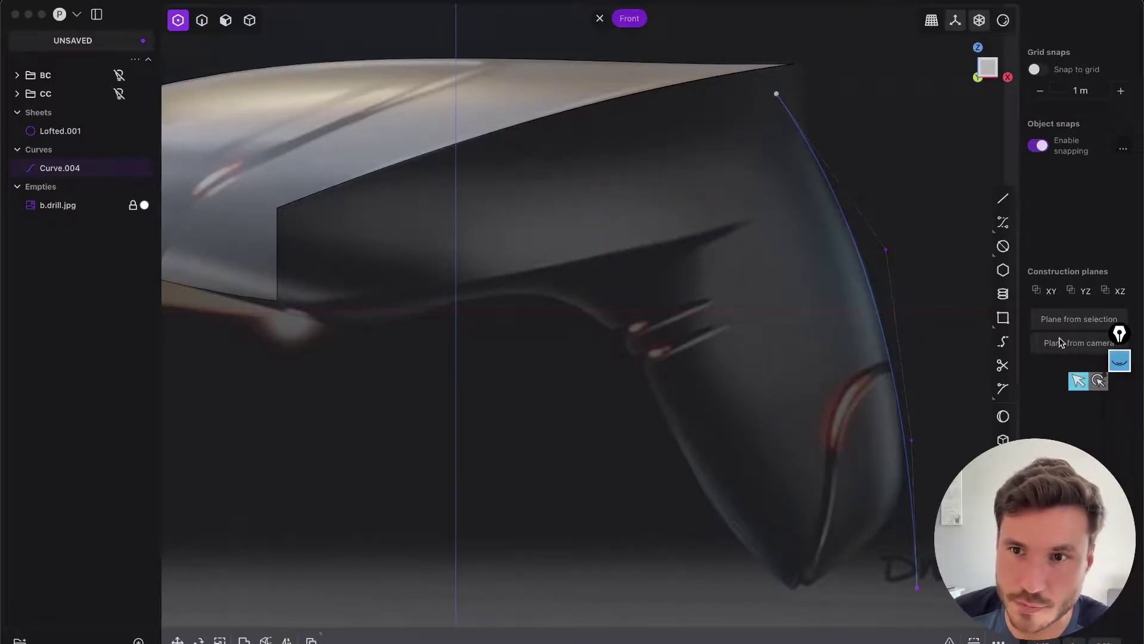
{"action": "left_click", "coordinate": [1003, 222]}
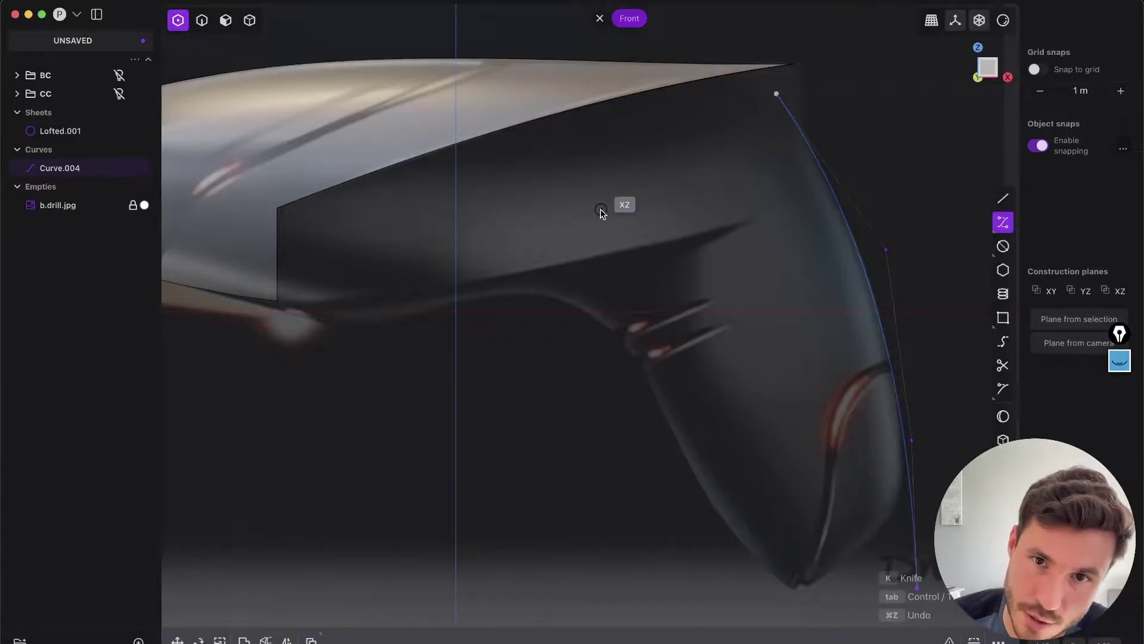
{"action": "left_click", "coordinate": [600, 165]}
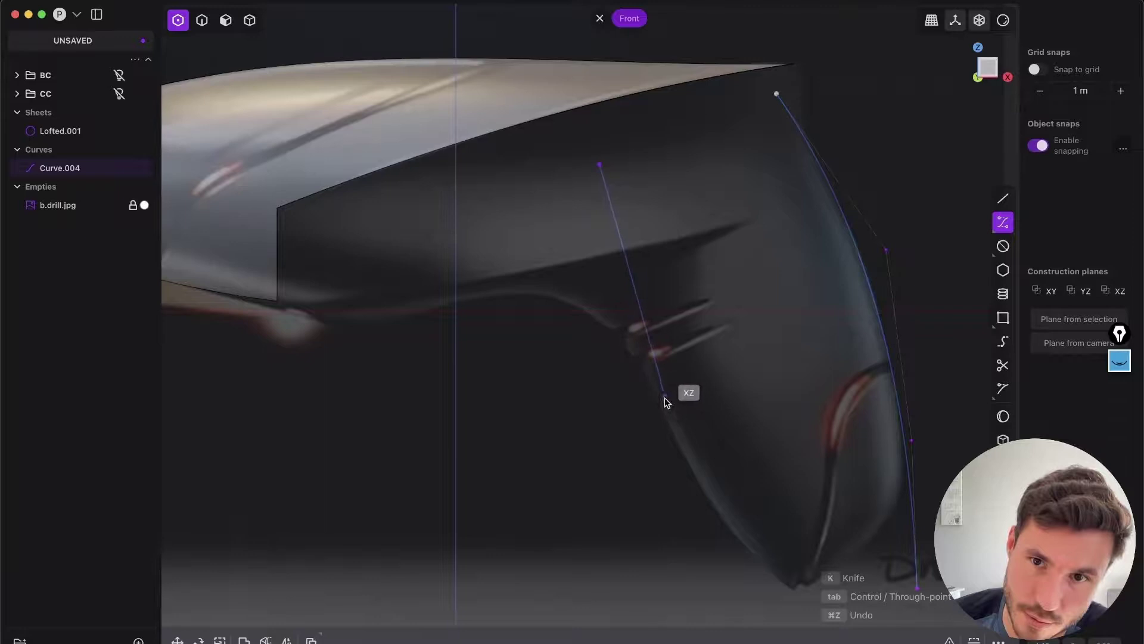
{"action": "left_click", "coordinate": [648, 396]}
{"action": "left_click", "coordinate": [715, 525]}
{"action": "scroll", "coordinate": [784, 526], "scroll_direction": "down", "scroll_amount": 3}
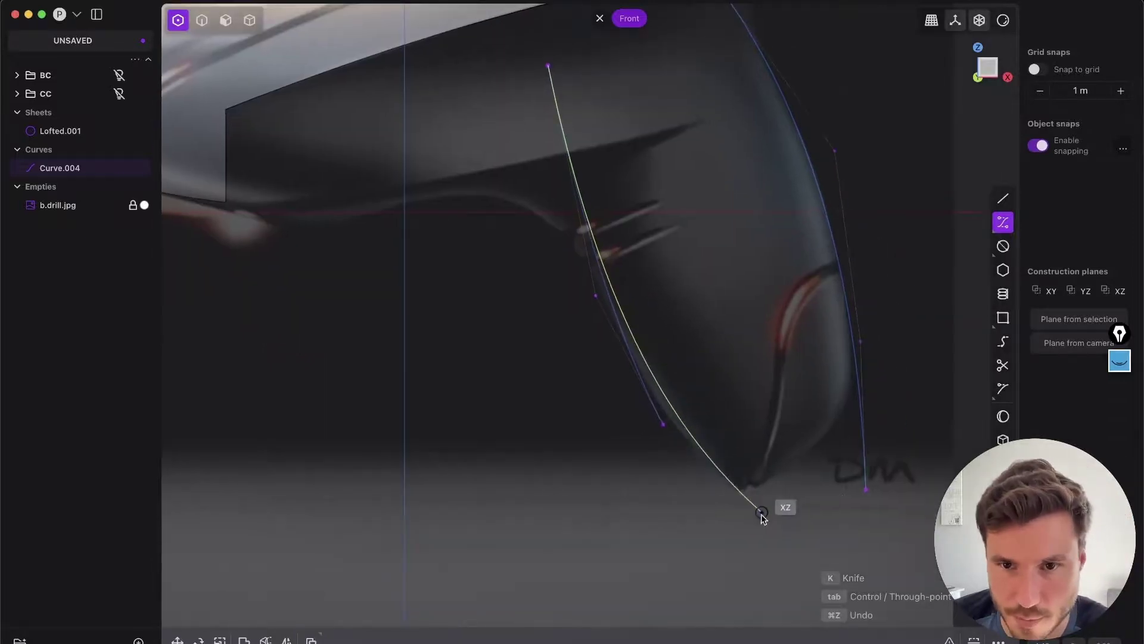
{"action": "left_click", "coordinate": [757, 523]}
{"action": "key", "text": "Return"}
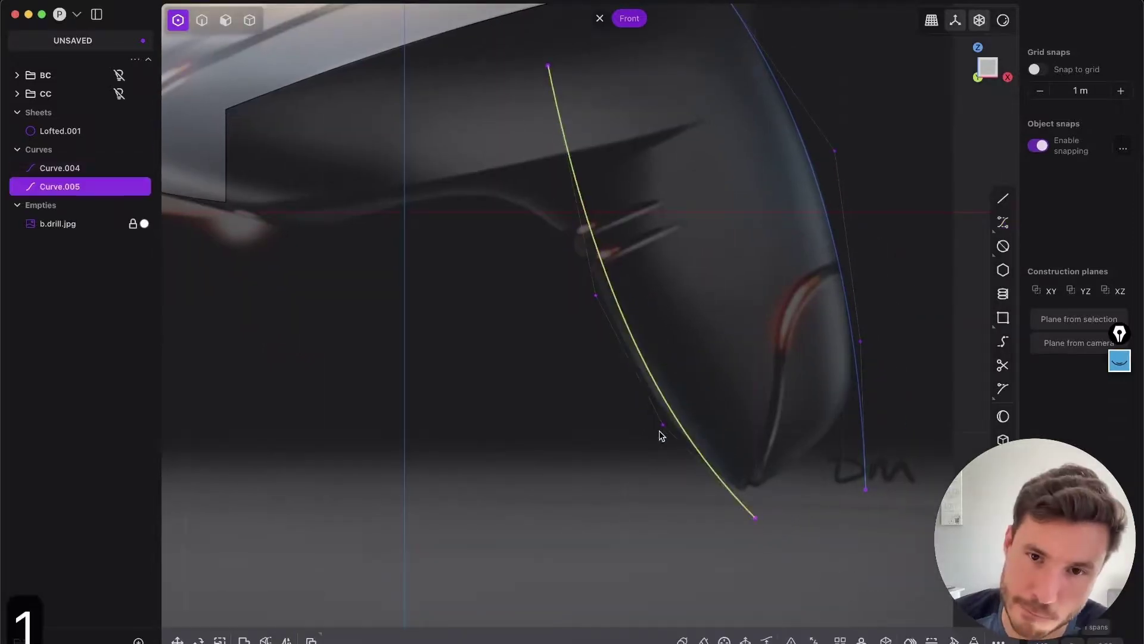
Lower the upper ends of both handle curves and adjust the back curve's second and lowest control points to fit the reference.
{"action": "scroll", "coordinate": [590, 304], "scroll_direction": "up", "scroll_amount": 3}
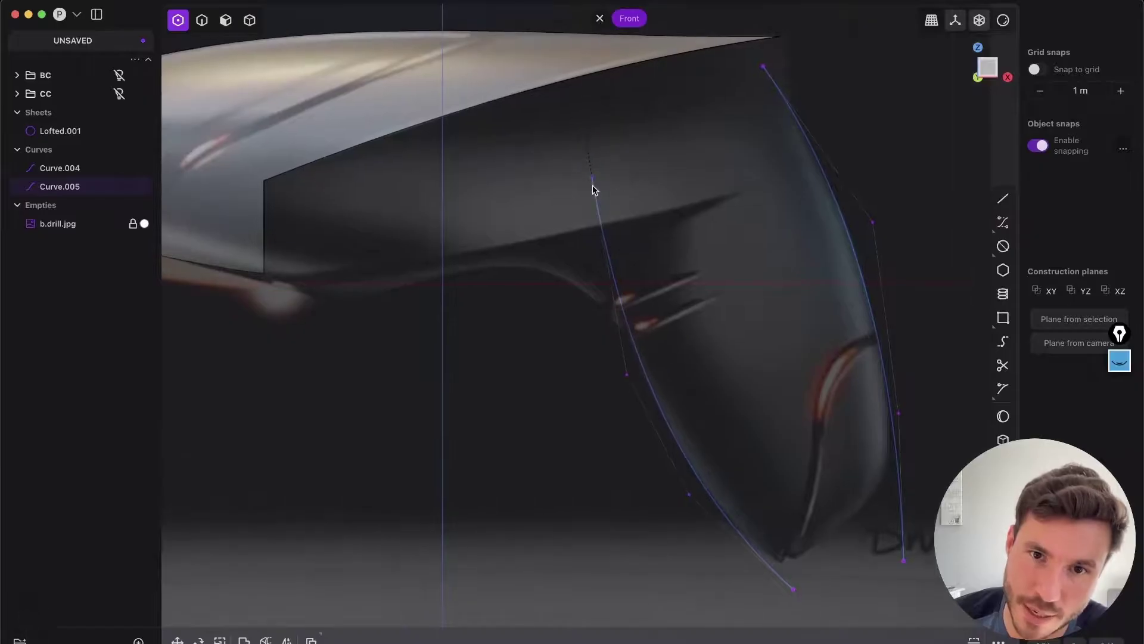
{"action": "left_click_drag", "start_coordinate": [764, 67], "coordinate": [791, 124]}
{"action": "left_click_drag", "start_coordinate": [872, 224], "coordinate": [871, 241]}
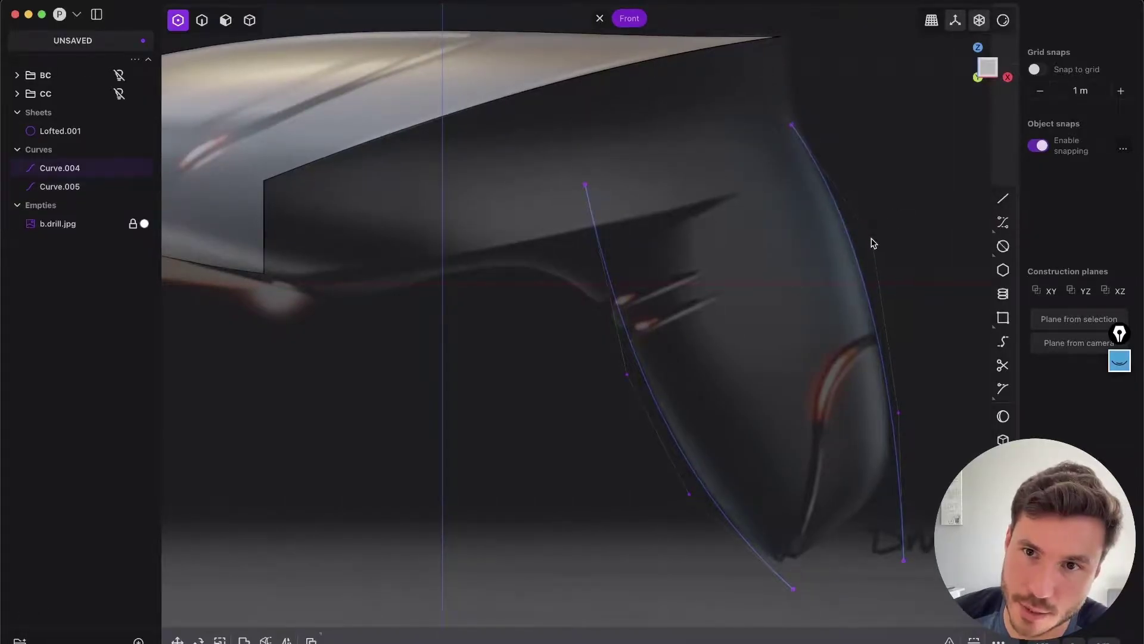
{"action": "mouse_move", "coordinate": [911, 554]}
{"action": "left_mouse_down"}
{"action": "mouse_move", "coordinate": [890, 538]}
{"action": "mouse_move", "coordinate": [900, 540]}
{"action": "left_mouse_up"}
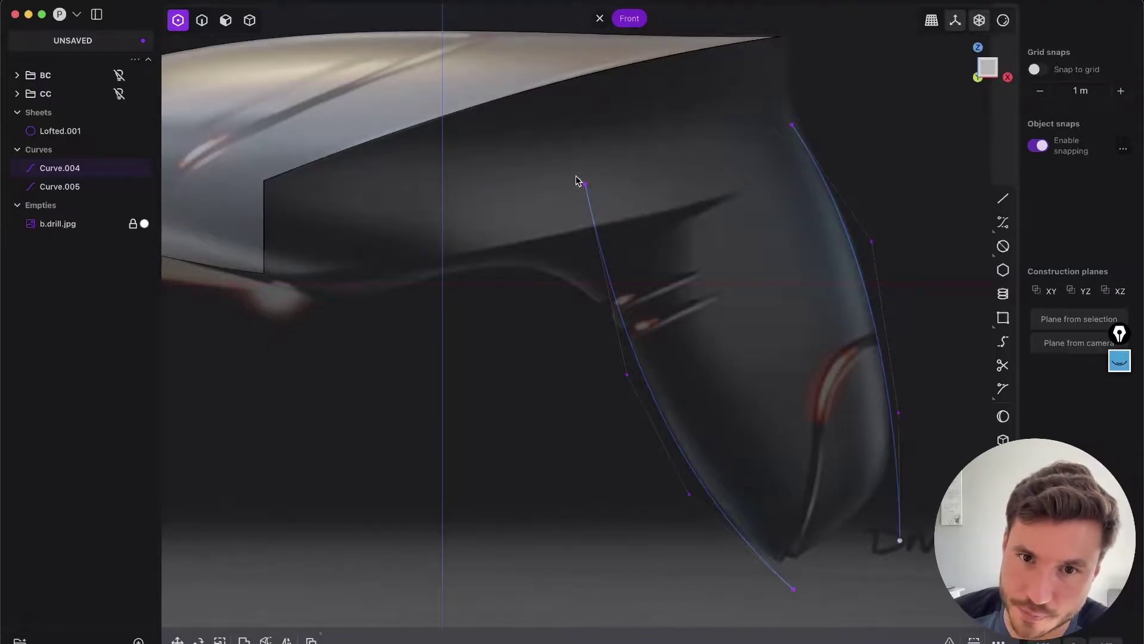
Try a two-point circle spanning the upper ends of the two handle curves, and delete it.
{"action": "key", "text": "2"}
{"action": "scroll", "coordinate": [677, 313], "scroll_direction": "down", "scroll_amount": 10}
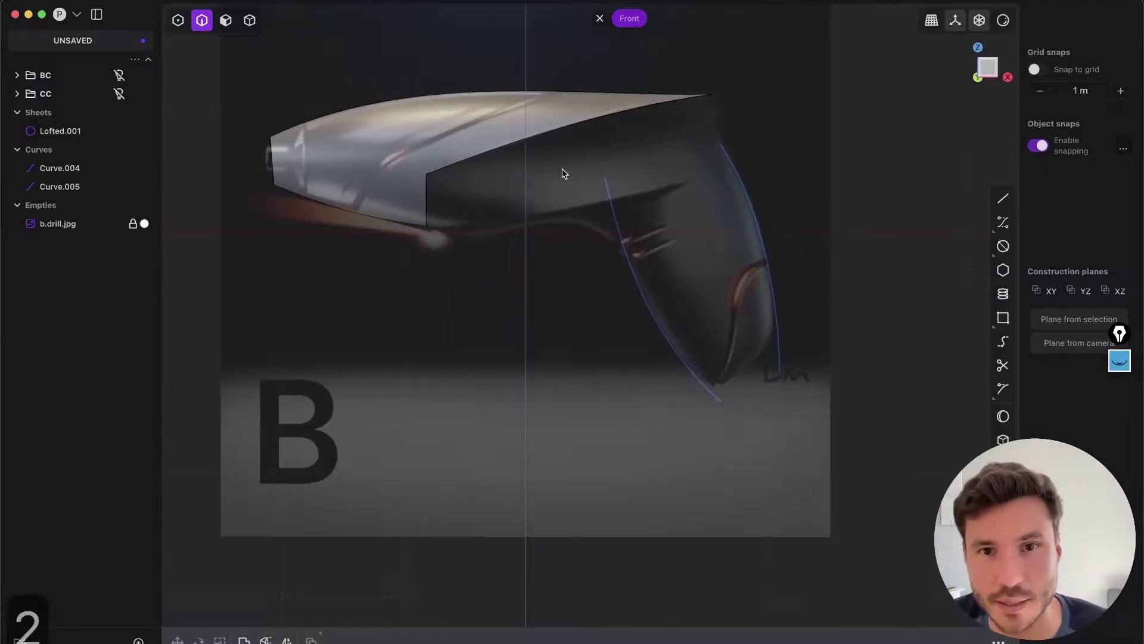
{"action": "middle_click_drag", "start_coordinate": [564, 174], "coordinate": [556, 234]}
{"action": "scroll", "coordinate": [584, 324], "scroll_direction": "up", "scroll_amount": 3}
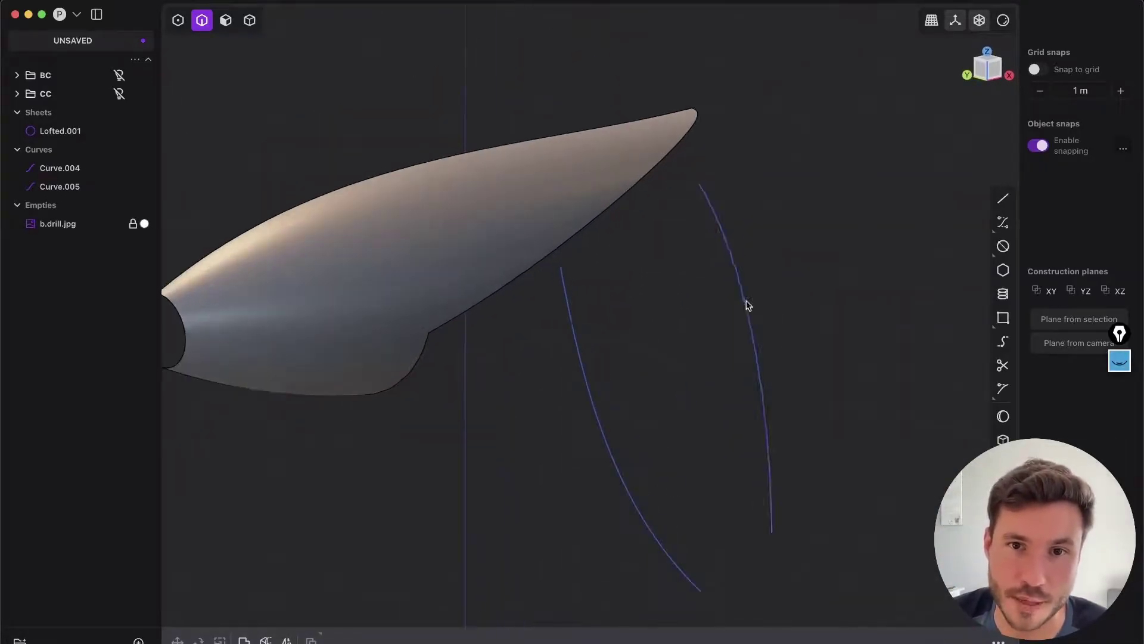
{"action": "left_click", "coordinate": [1003, 246]}
{"action": "left_click", "coordinate": [693, 187]}
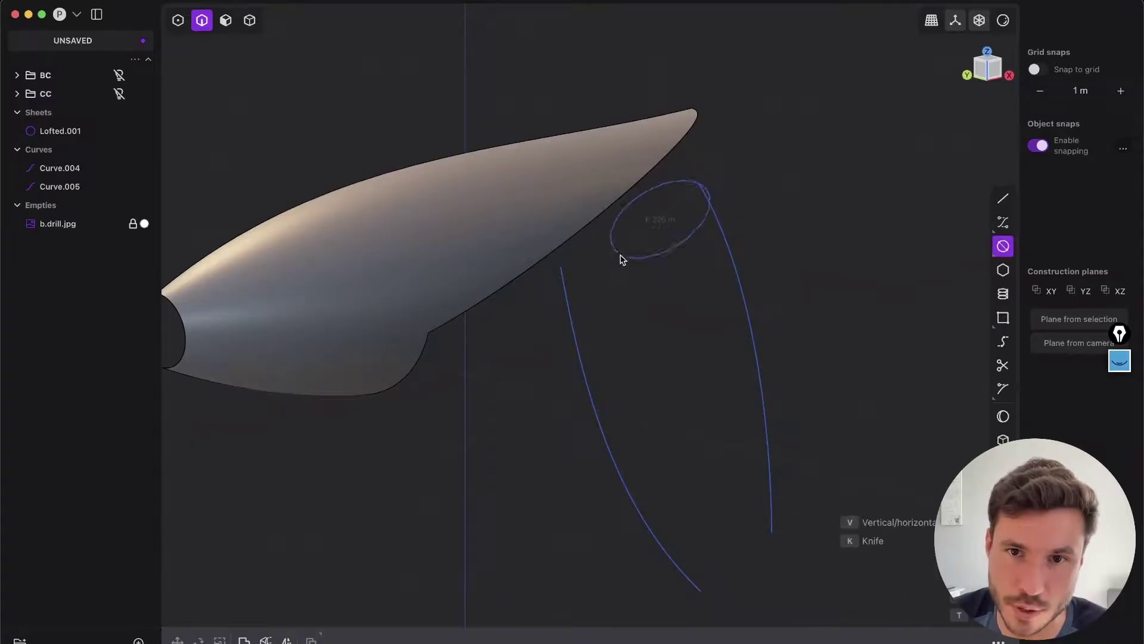
{"action": "left_click", "coordinate": [560, 271]}
{"action": "middle_click_drag", "start_coordinate": [660, 273], "coordinate": [541, 187]}
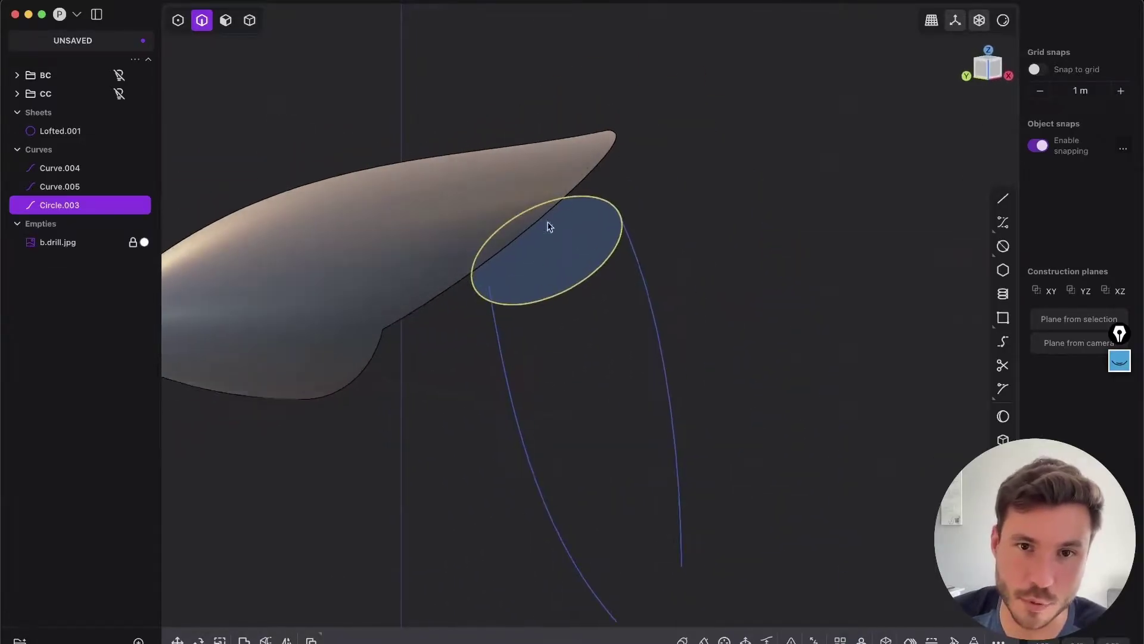
{"action": "middle_click_drag", "start_coordinate": [572, 336], "coordinate": [646, 315], "text": "shift"}
{"action": "key", "text": "x"}
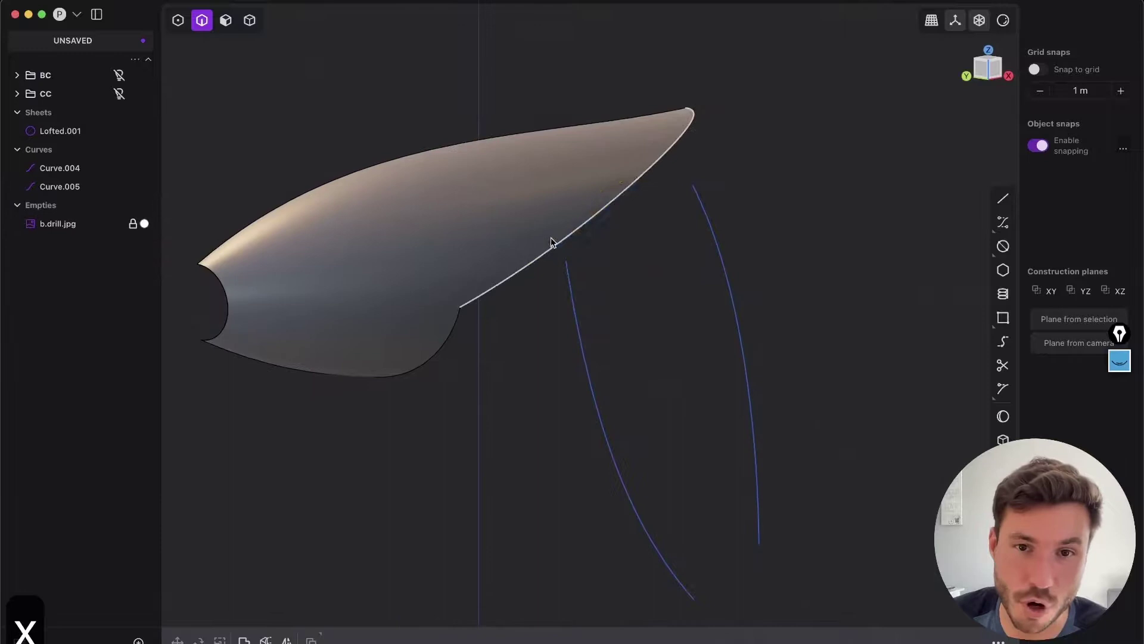
Examine the body shell and the two handle curves from several angles against the reference image.
{"action": "middle_click_drag", "start_coordinate": [489, 243], "coordinate": [425, 244]}
{"action": "scroll", "coordinate": [425, 243], "scroll_direction": "down", "scroll_amount": 4}
{"action": "middle_click_drag", "start_coordinate": [526, 239], "coordinate": [544, 195], "text": "shift"}
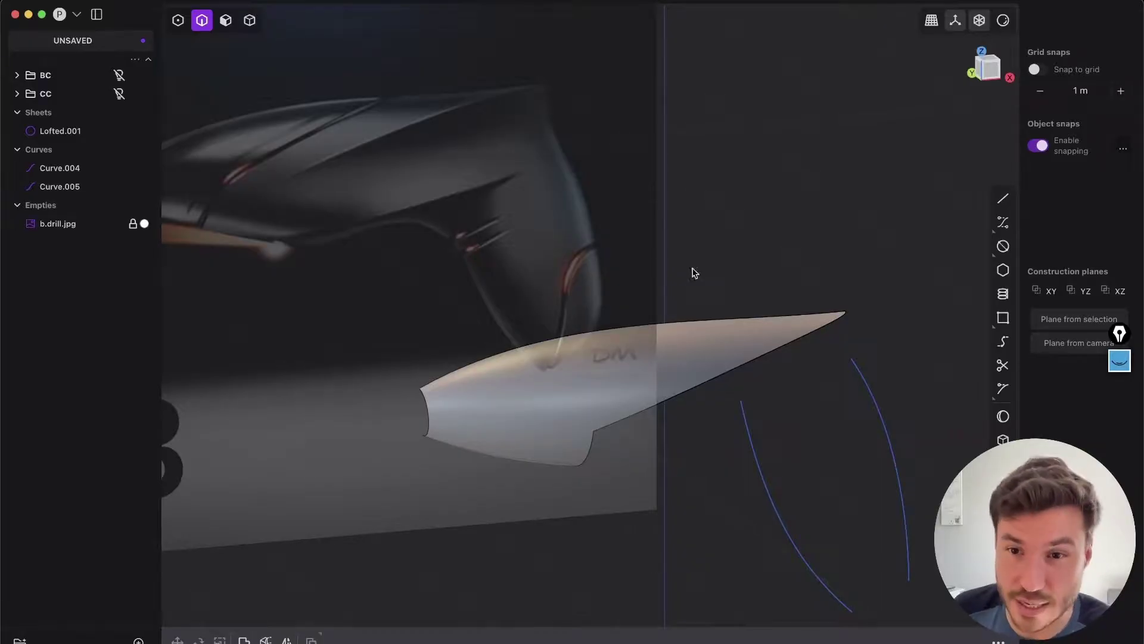
{"action": "middle_click_drag", "start_coordinate": [693, 272], "coordinate": [580, 259], "text": "shift"}
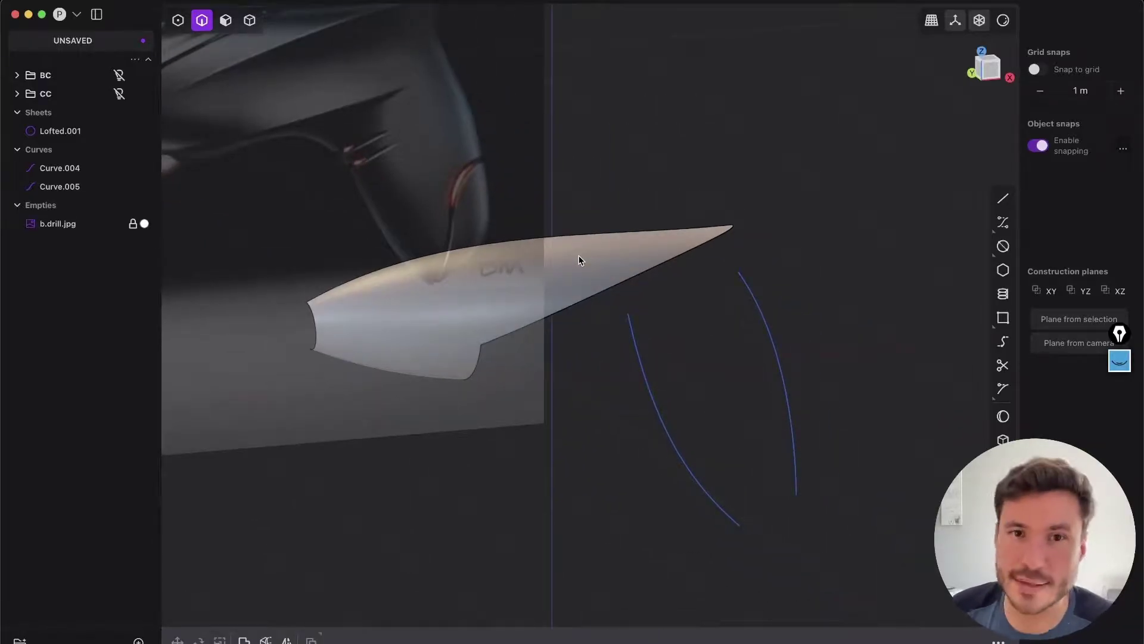
{"action": "middle_click_drag", "start_coordinate": [617, 281], "coordinate": [689, 278]}
{"action": "middle_click_drag", "start_coordinate": [688, 279], "coordinate": [647, 221], "text": "shift"}
{"action": "scroll", "coordinate": [631, 302], "scroll_direction": "up", "scroll_amount": 5}
{"action": "middle_click_drag", "start_coordinate": [432, 198], "coordinate": [569, 163]}
Extrude both handle curves into narrow surface strips, away from the body half-shell's side of the centre plane.
{"action": "left_click", "coordinate": [986, 73]}
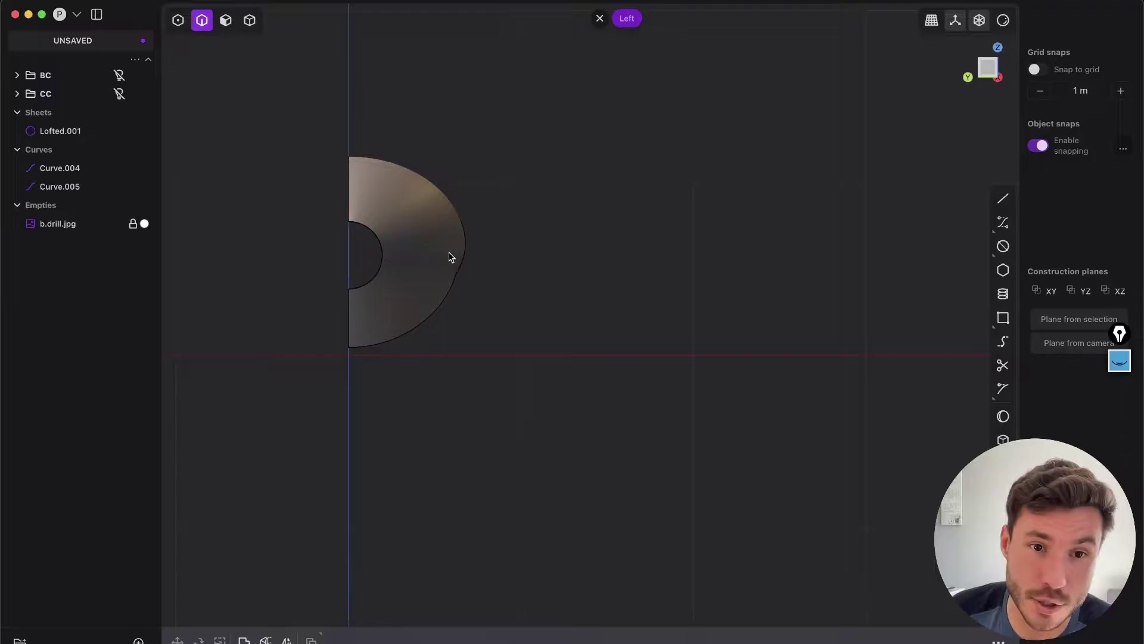
{"action": "left_click_drag", "start_coordinate": [449, 386], "coordinate": [222, 194]}
{"action": "middle_click_drag", "start_coordinate": [463, 340], "coordinate": [490, 385], "text": "shift"}
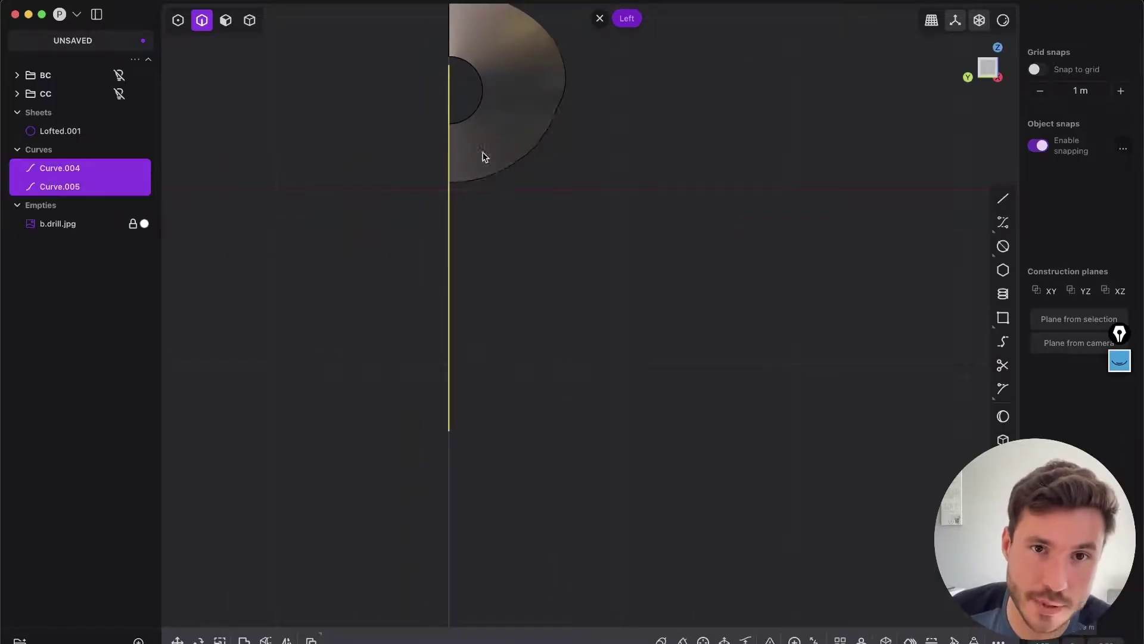
{"action": "middle_click_drag", "start_coordinate": [482, 152], "coordinate": [439, 175]}
{"action": "middle_click_drag", "start_coordinate": [587, 236], "coordinate": [537, 469], "text": "shift"}
{"action": "left_click", "coordinate": [986, 67]}
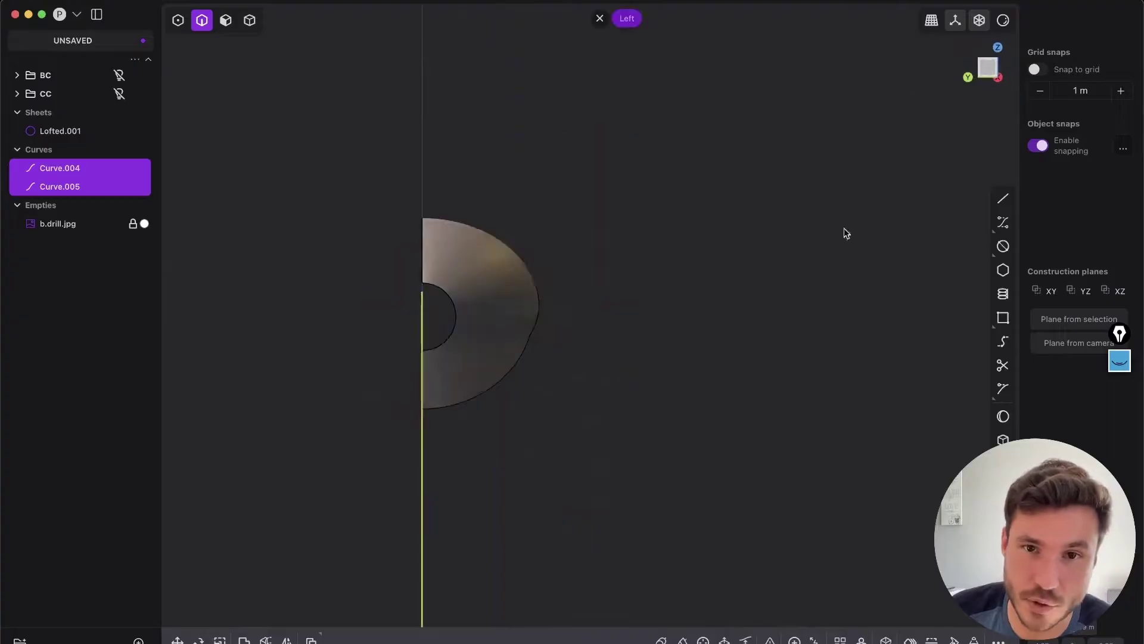
{"action": "middle_click_drag", "start_coordinate": [332, 406], "coordinate": [370, 306], "text": "shift"}
{"action": "key", "text": "e"}
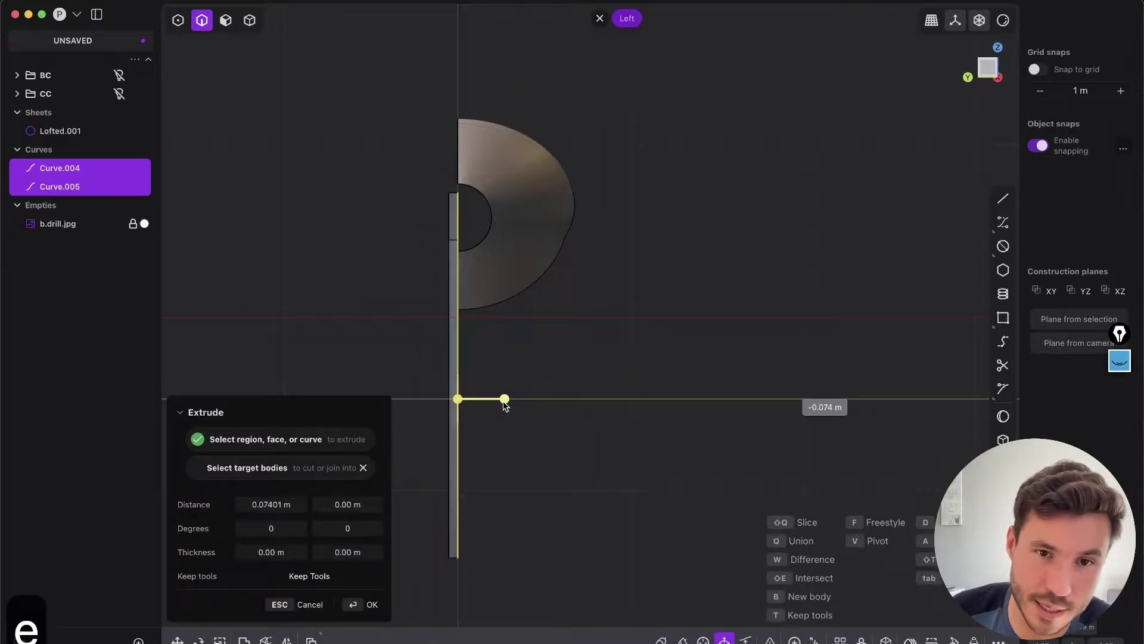
{"action": "left_click", "coordinate": [474, 319]}
{"action": "middle_click_drag", "start_coordinate": [477, 317], "coordinate": [518, 429]}
{"action": "left_click", "coordinate": [633, 338]}
{"action": "left_click", "coordinate": [500, 376]}
{"action": "left_click_drag", "start_coordinate": [67, 212], "coordinate": [58, 76]}
{"action": "scroll", "coordinate": [602, 206], "scroll_direction": "down", "scroll_amount": 3}
{"action": "key", "text": "shift+e"}
{"action": "middle_click_drag", "start_coordinate": [539, 311], "coordinate": [566, 265]}
{"action": "key", "text": "shift+e"}
{"action": "left_click", "coordinate": [473, 430]}
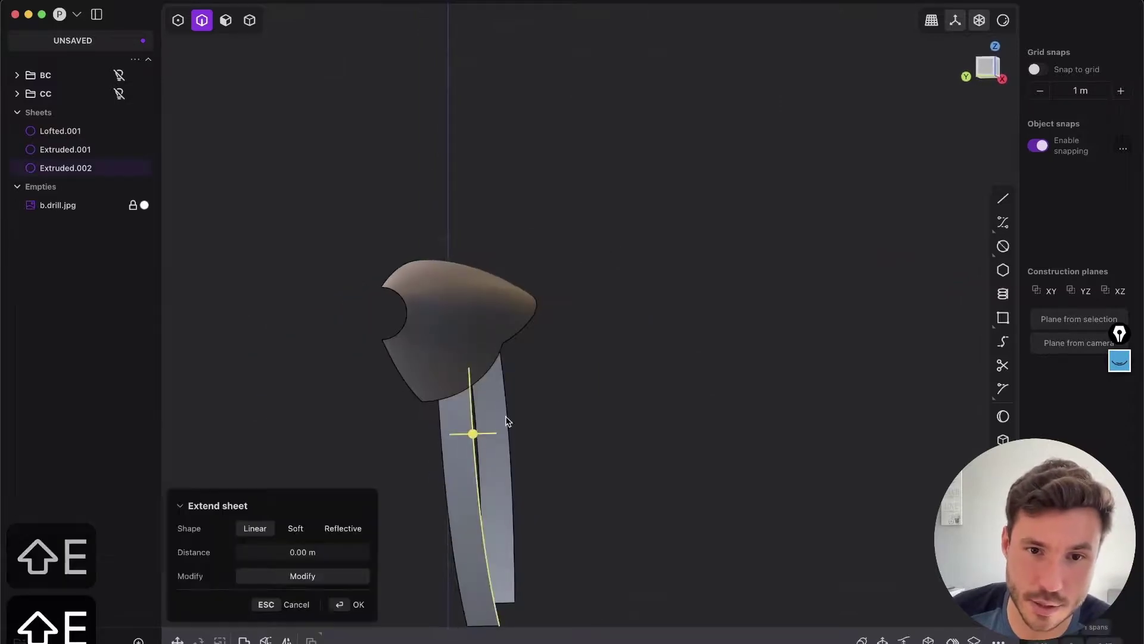
{"action": "left_click", "coordinate": [507, 420]}
{"action": "key", "text": "l"}
{"action": "middle_click_drag", "start_coordinate": [483, 341], "coordinate": [527, 298]}
{"action": "key", "text": "Escape"}
{"action": "key", "text": "Escape"}
Try a loft between the centre-plane edges of the two handle strips, cycling the continuity through G0 to G1.
{"action": "left_click", "coordinate": [559, 343]}
{"action": "left_click", "coordinate": [468, 472], "text": "shift"}
{"action": "middle_click_drag", "start_coordinate": [590, 419], "coordinate": [552, 305], "text": "shift"}
{"action": "key", "text": "l"}
{"action": "middle_click_drag", "start_coordinate": [357, 228], "coordinate": [344, 230]}
{"action": "left_click", "coordinate": [482, 447]}
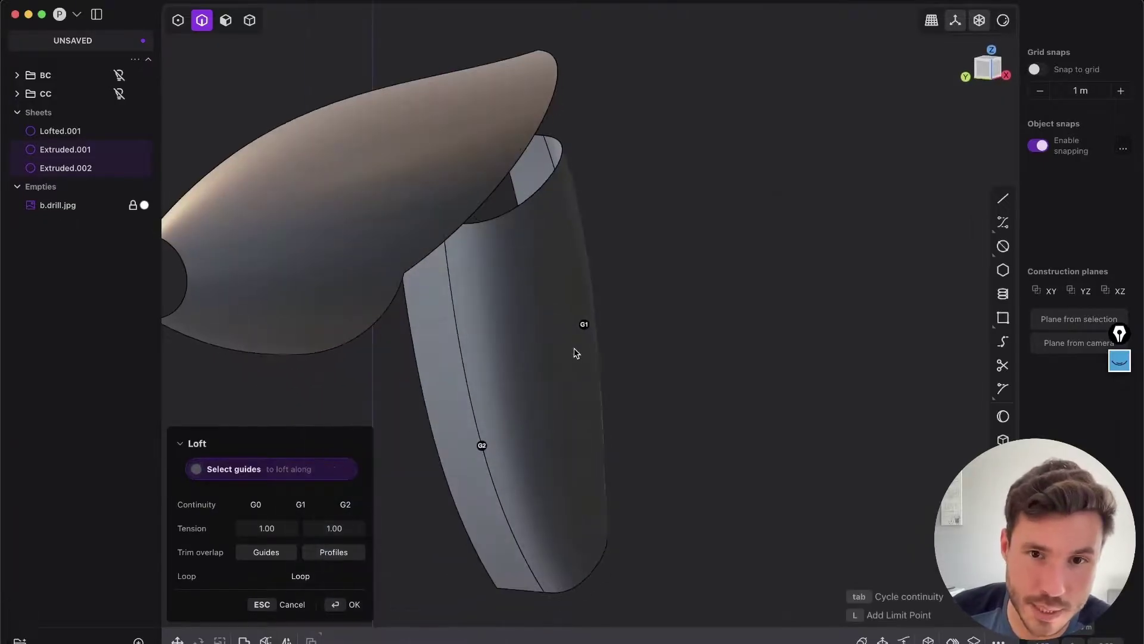
{"action": "key", "text": "Tab"}
{"action": "key", "text": "Tab"}
{"action": "middle_click_drag", "start_coordinate": [450, 393], "coordinate": [484, 388]}
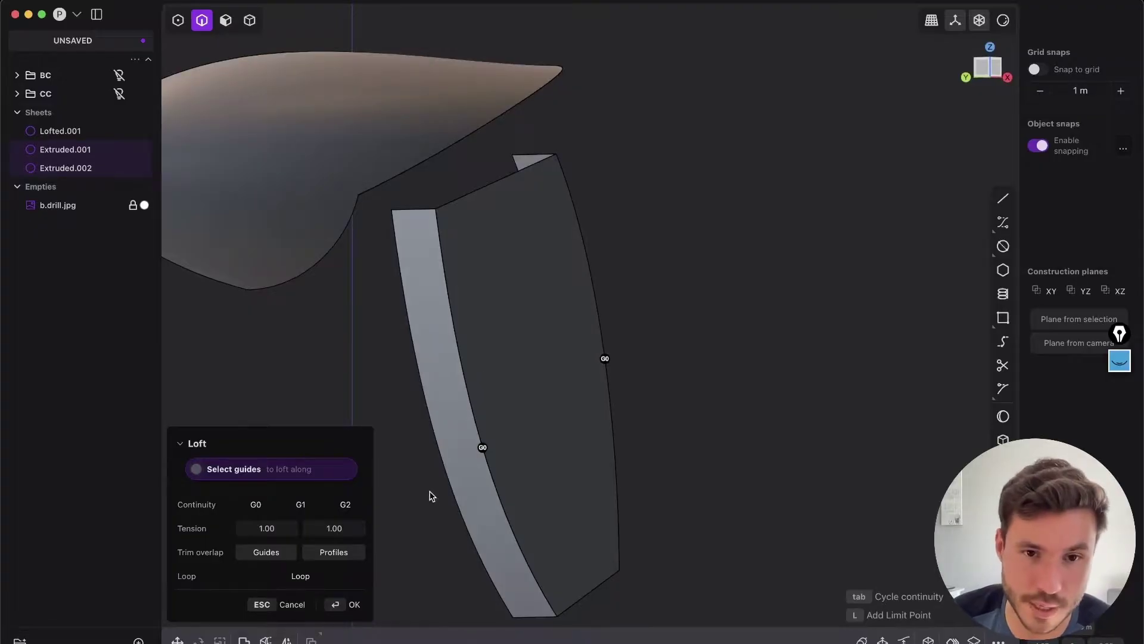
{"action": "key", "text": "Tab"}
Increase the tension of the handle loft preview at both edges to 8.69381.
{"action": "middle_click_drag", "start_coordinate": [495, 478], "coordinate": [432, 484]}
{"action": "middle_click_drag", "start_coordinate": [302, 507], "coordinate": [798, 332]}
{"action": "middle_click_drag", "start_coordinate": [862, 311], "coordinate": [714, 325]}
{"action": "middle_click_drag", "start_coordinate": [523, 357], "coordinate": [630, 337]}
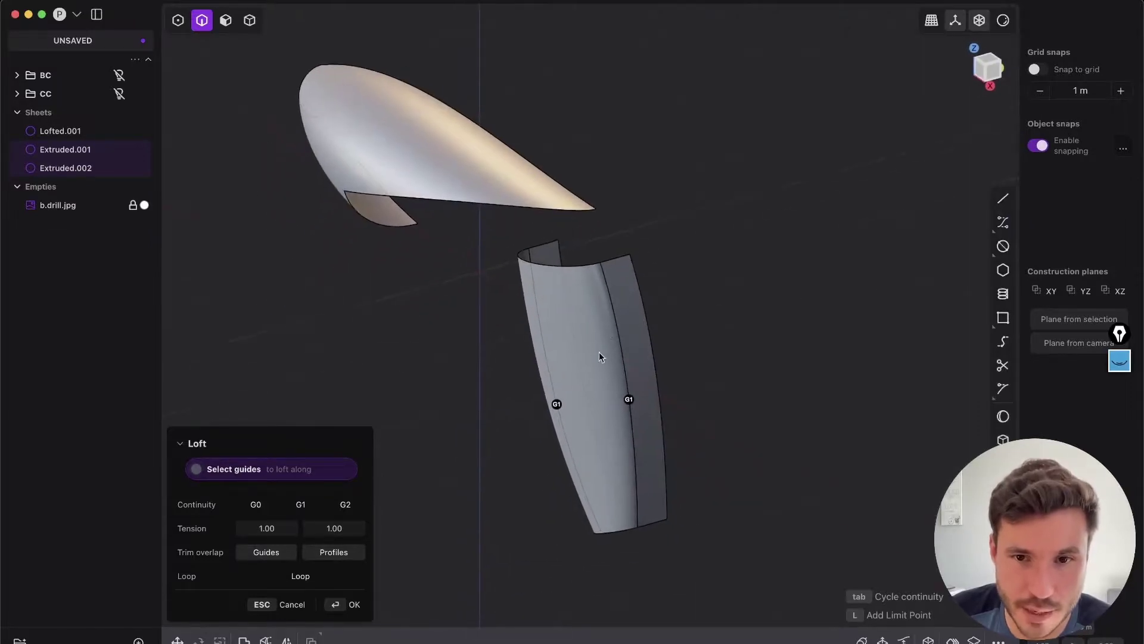
{"action": "middle_click_drag", "start_coordinate": [724, 382], "coordinate": [547, 430]}
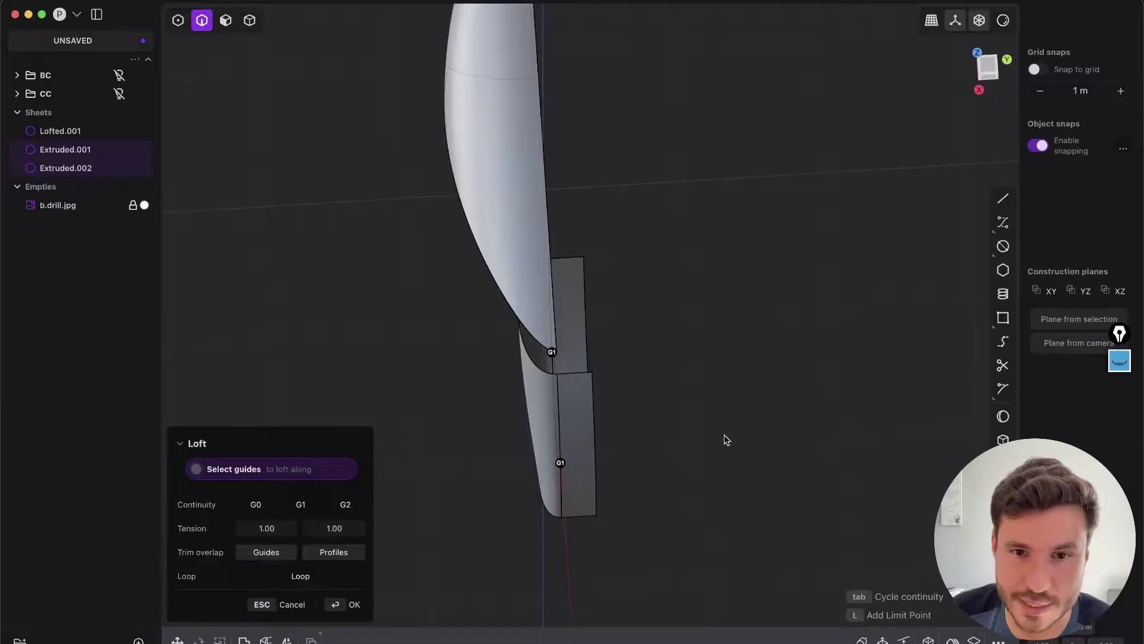
{"action": "left_click", "coordinate": [988, 72]}
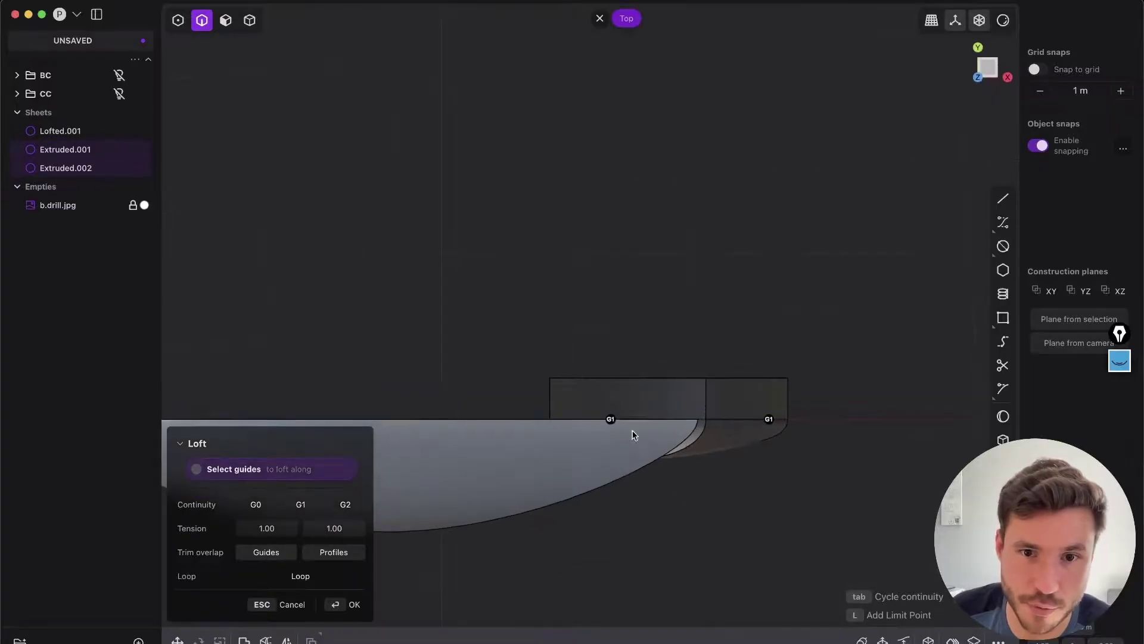
{"action": "left_click_drag", "start_coordinate": [633, 315], "coordinate": [663, 296]}
{"action": "scroll", "coordinate": [574, 398], "scroll_direction": "down", "scroll_amount": 5}
{"action": "middle_click_drag", "start_coordinate": [517, 343], "coordinate": [548, 245]}
{"action": "key", "text": "d"}
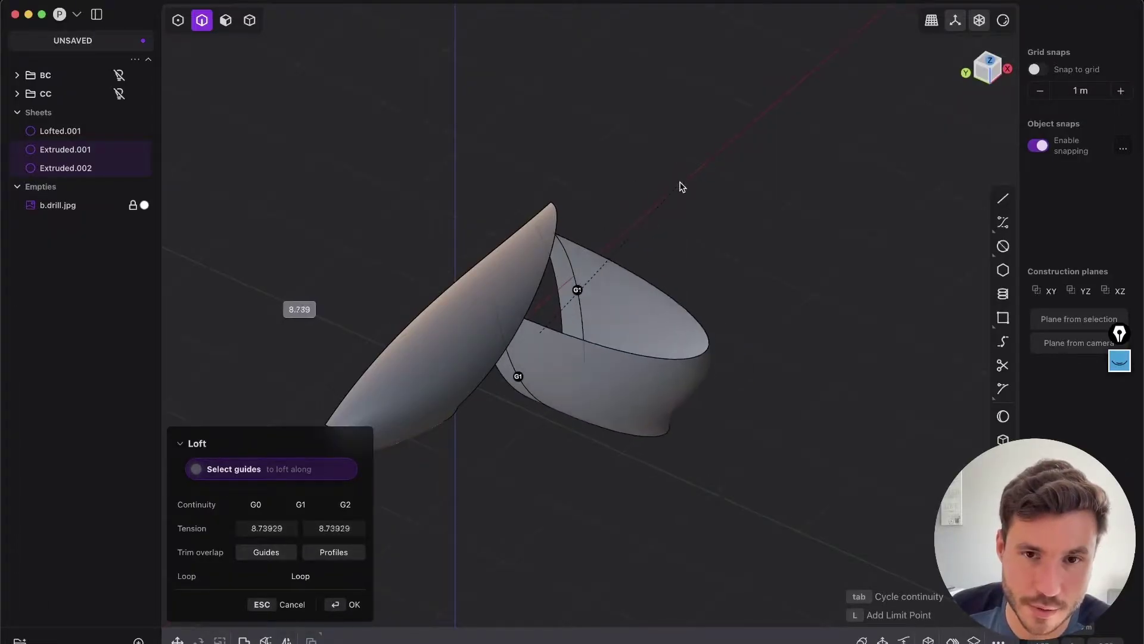
{"action": "middle_click_drag", "start_coordinate": [561, 316], "coordinate": [690, 175]}
{"action": "scroll", "coordinate": [617, 388], "scroll_direction": "up", "scroll_amount": 3}
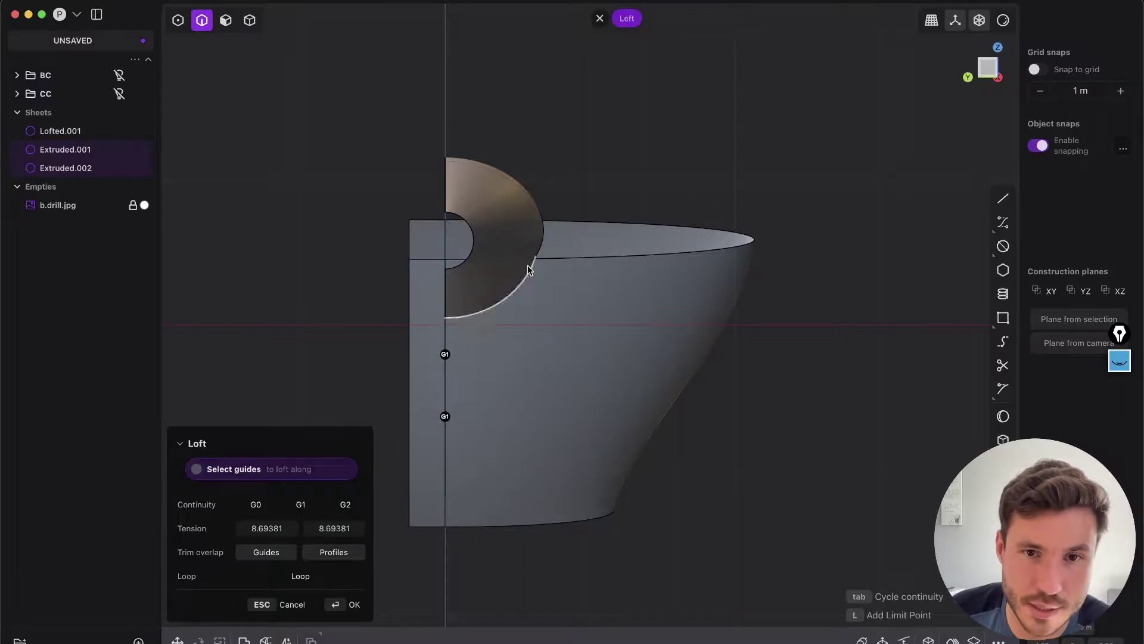
Reduce the handle loft's tension to 1.60205 at both edges, judging its width in the left view, and cancel the loft.
{"action": "left_click_drag", "start_coordinate": [762, 209], "coordinate": [477, 437]}
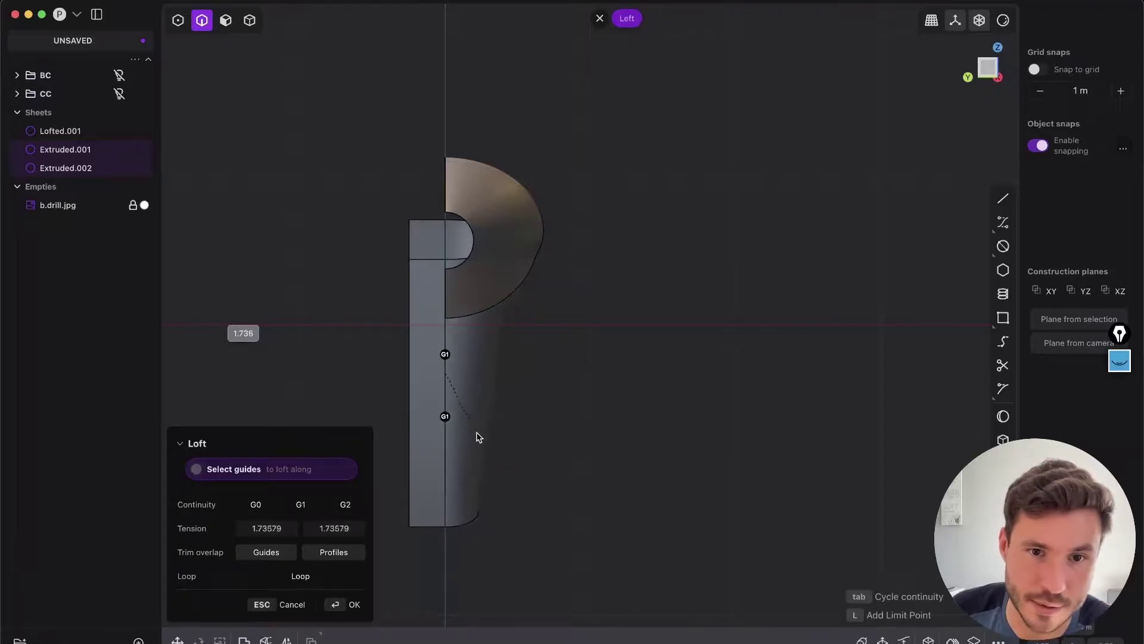
{"action": "left_click", "coordinate": [484, 425]}
{"action": "scroll", "coordinate": [500, 366], "scroll_direction": "up", "scroll_amount": 3}
{"action": "middle_click_drag", "start_coordinate": [486, 356], "coordinate": [570, 306], "text": "shift"}
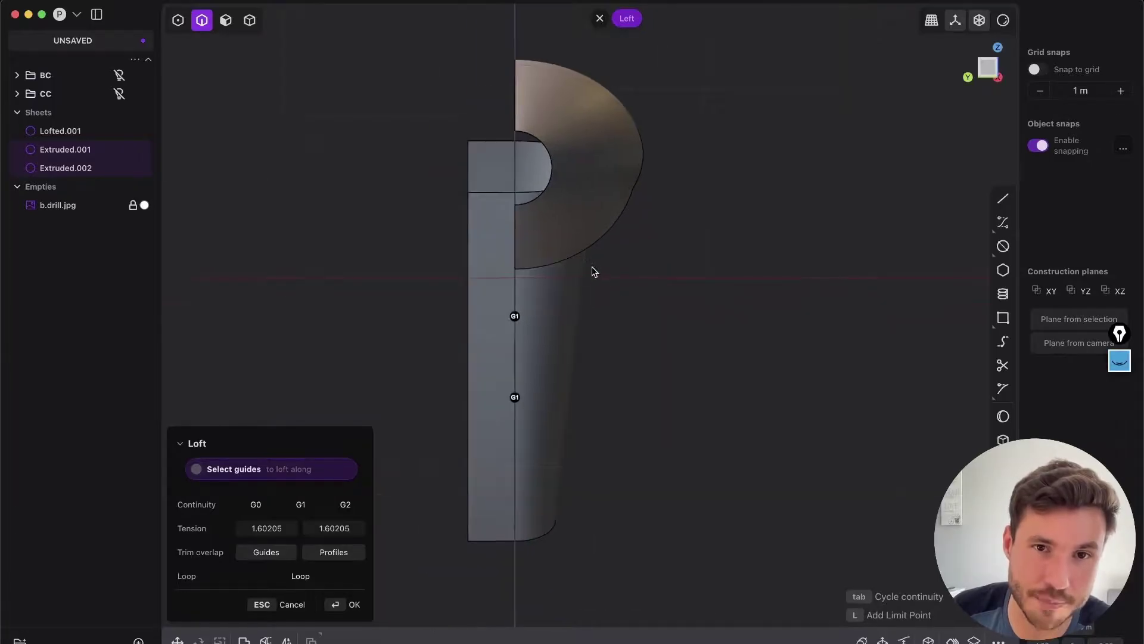
{"action": "scroll", "coordinate": [576, 338], "scroll_direction": "up", "scroll_amount": 2}
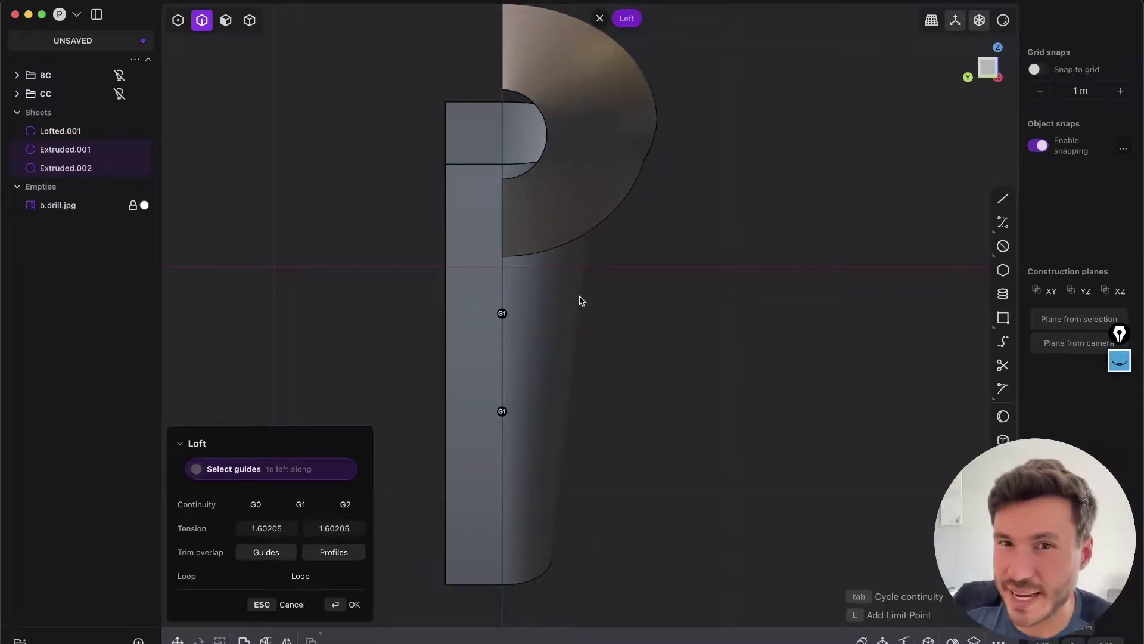
{"action": "key", "text": "Escape"}
Compare the two handle strips with the handle shape in the reference image, and leave the Extend sheet command.
{"action": "scroll", "coordinate": [552, 202], "scroll_direction": "down", "scroll_amount": 10}
{"action": "middle_click_drag", "start_coordinate": [552, 202], "coordinate": [472, 163]}
{"action": "scroll", "coordinate": [594, 180], "scroll_direction": "up", "scroll_amount": 5}
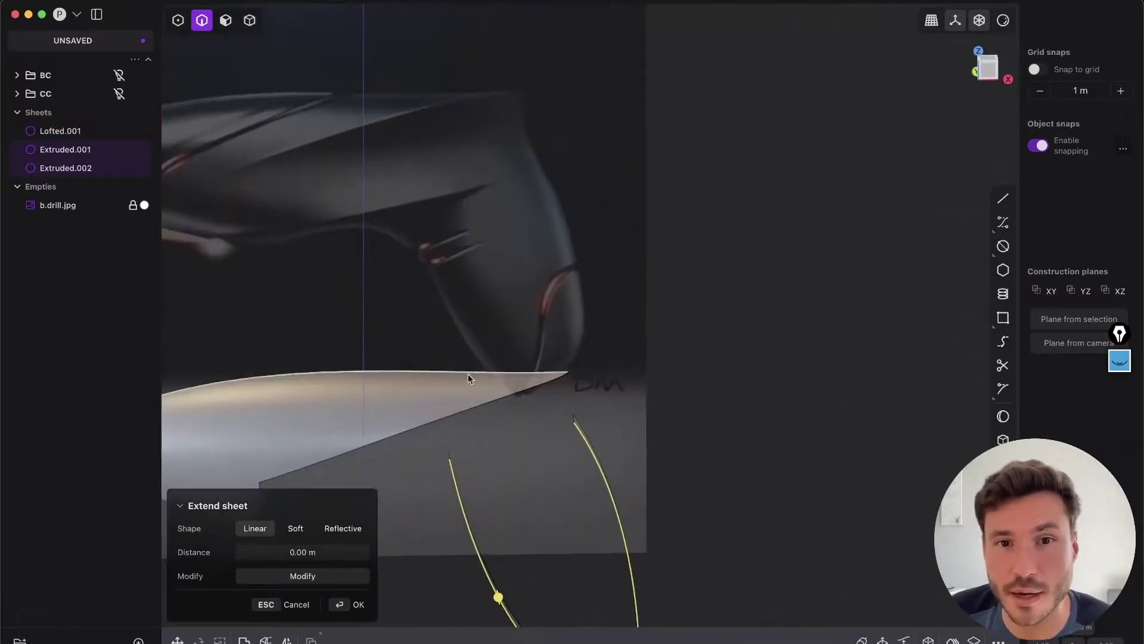
{"action": "middle_click_drag", "start_coordinate": [609, 195], "coordinate": [612, 288]}
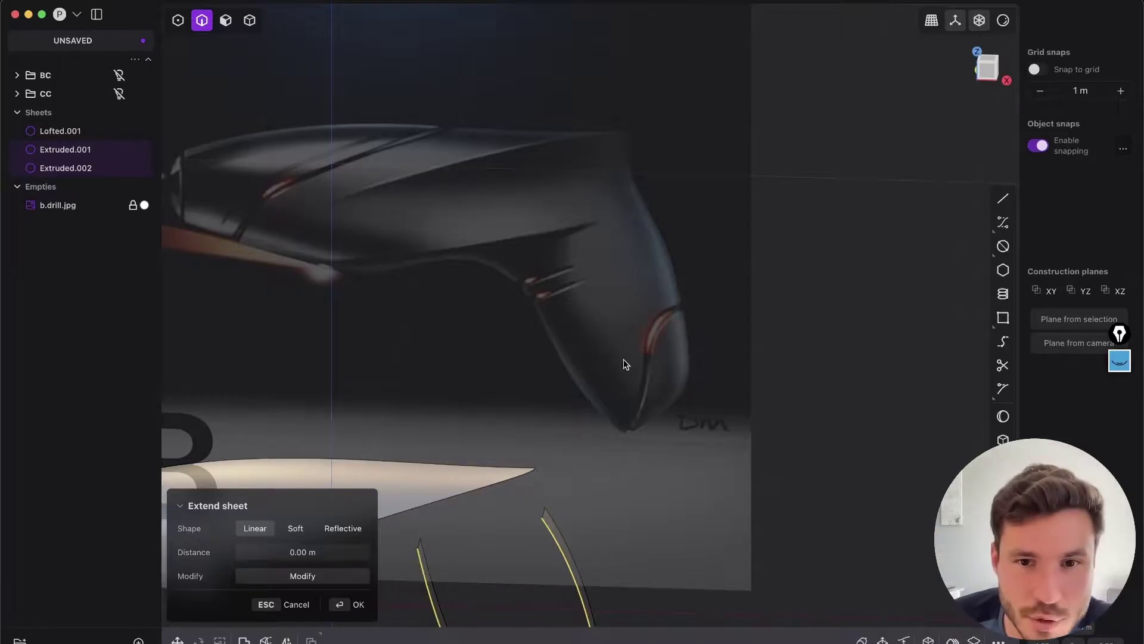
{"action": "middle_click_drag", "start_coordinate": [626, 402], "coordinate": [506, 209]}
{"action": "middle_click_drag", "start_coordinate": [373, 296], "coordinate": [413, 281]}
{"action": "key", "text": "Escape"}
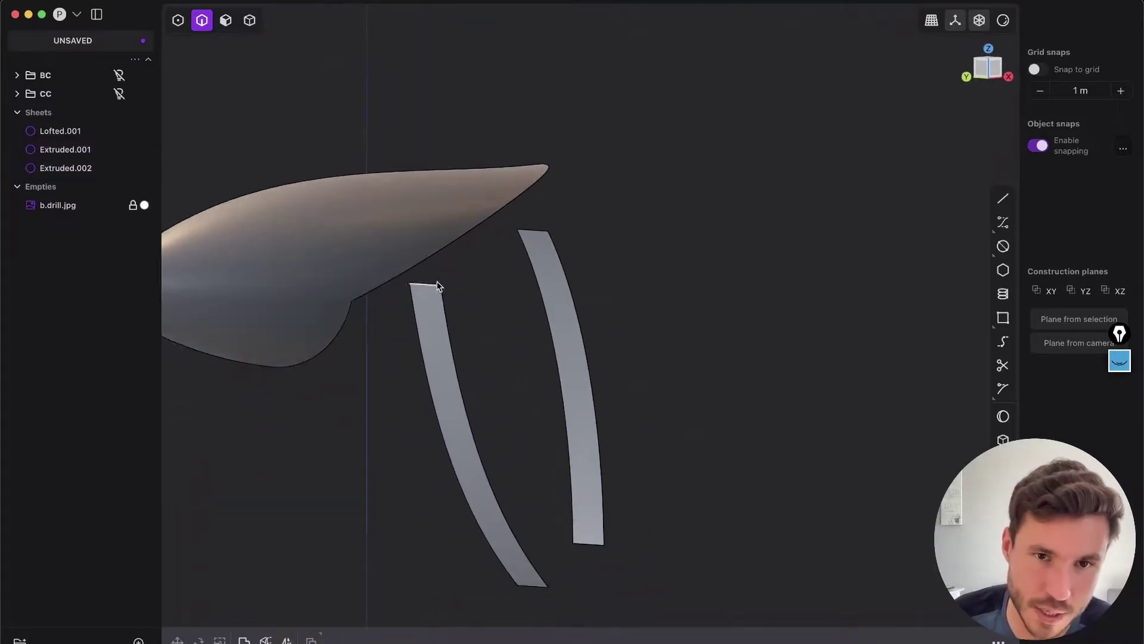
{"action": "scroll", "coordinate": [438, 286], "scroll_direction": "up", "scroll_amount": 3}
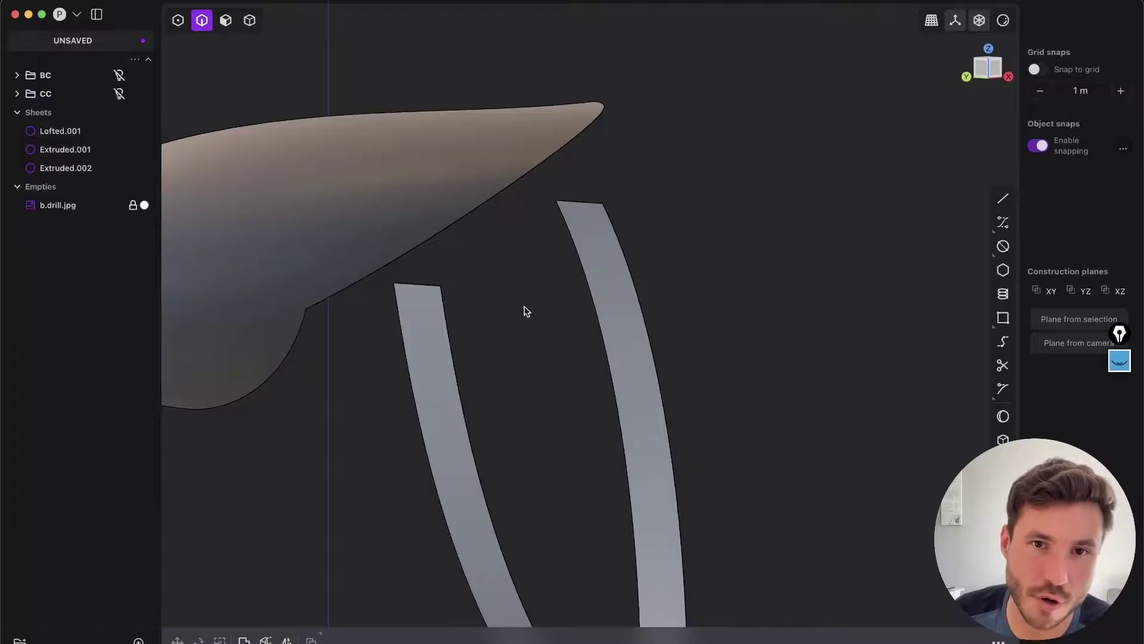
{"action": "middle_click_drag", "start_coordinate": [509, 359], "coordinate": [495, 286], "text": "shift"}
{"action": "scroll", "coordinate": [521, 327], "scroll_direction": "down", "scroll_amount": 2}
{"action": "key", "text": "shift+f"}
{"action": "left_click", "coordinate": [479, 266]}
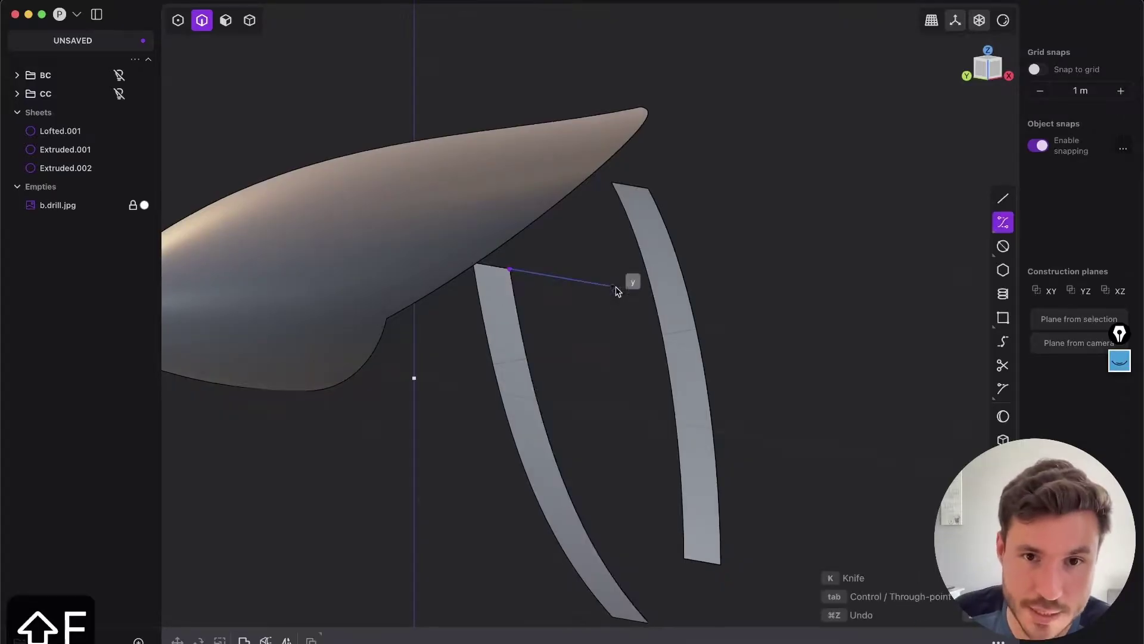
{"action": "left_click", "coordinate": [1003, 222]}
{"action": "key", "text": "Escape"}
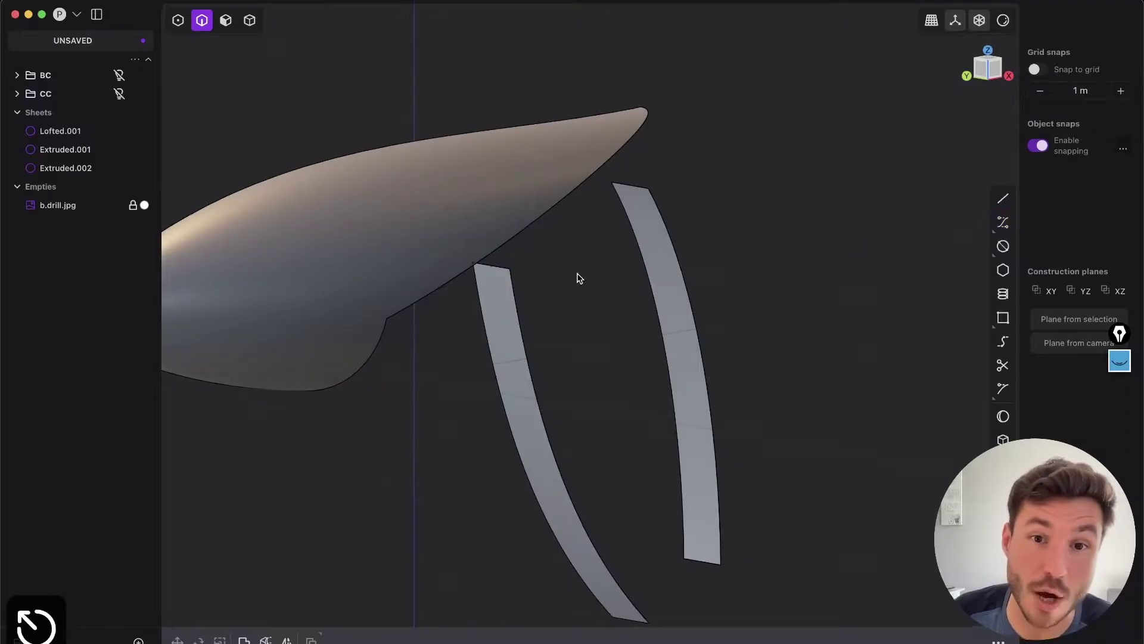
Start a Bridge Edge between the upper end edges of the two handle strips.
{"action": "scroll", "coordinate": [579, 278], "scroll_direction": "up", "scroll_amount": 3}
{"action": "key", "text": "2"}
{"action": "mouse_move", "coordinate": [648, 285]}
{"action": "middle_mouse_down"}
{"action": "mouse_move", "coordinate": [659, 273]}
{"action": "mouse_move", "coordinate": [660, 291]}
{"action": "middle_mouse_up"}
{"action": "left_click", "coordinate": [652, 146]}
{"action": "left_click", "coordinate": [501, 300], "text": "shift"}
{"action": "middle_click_drag", "start_coordinate": [491, 236], "coordinate": [499, 257]}
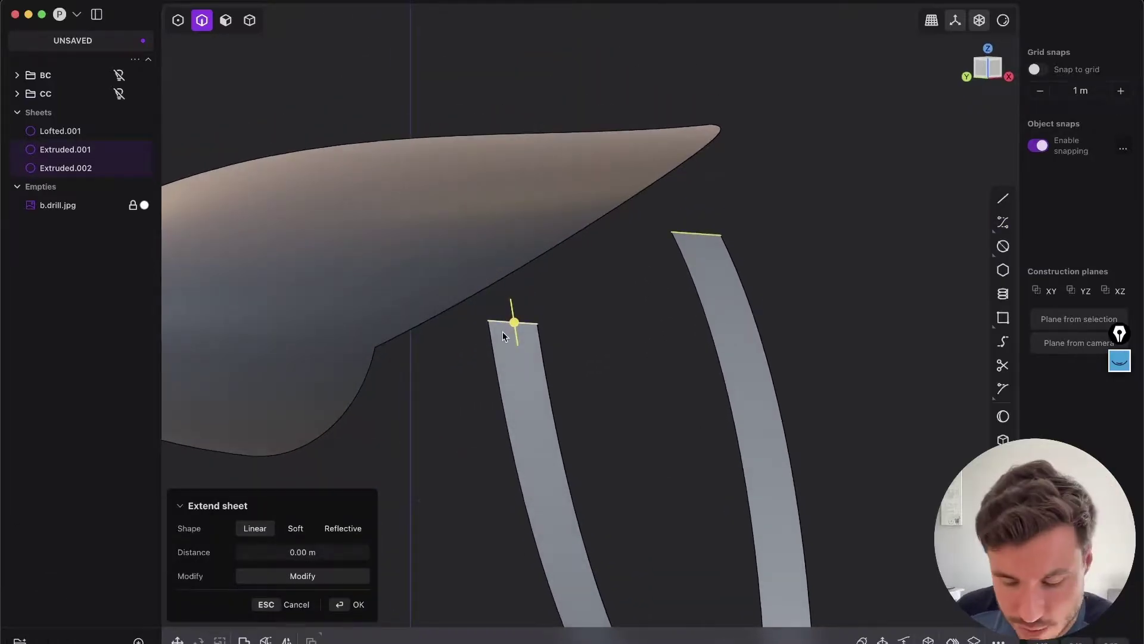
{"action": "type", "text": "f"}
{"action": "type", "text": "b"}
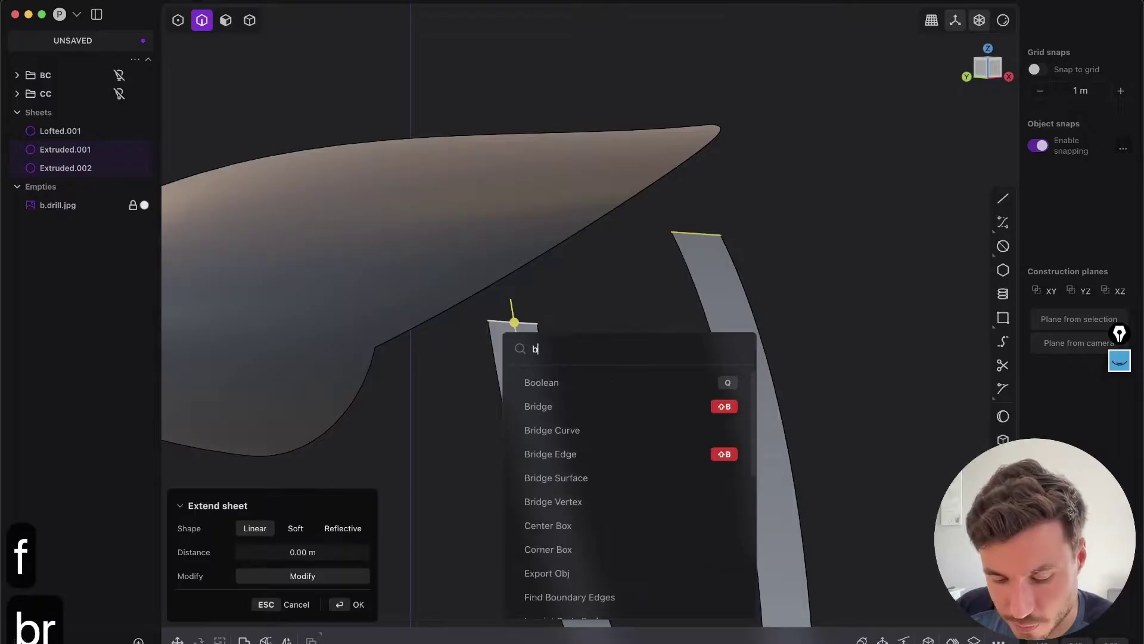
{"action": "type", "text": "rid"}
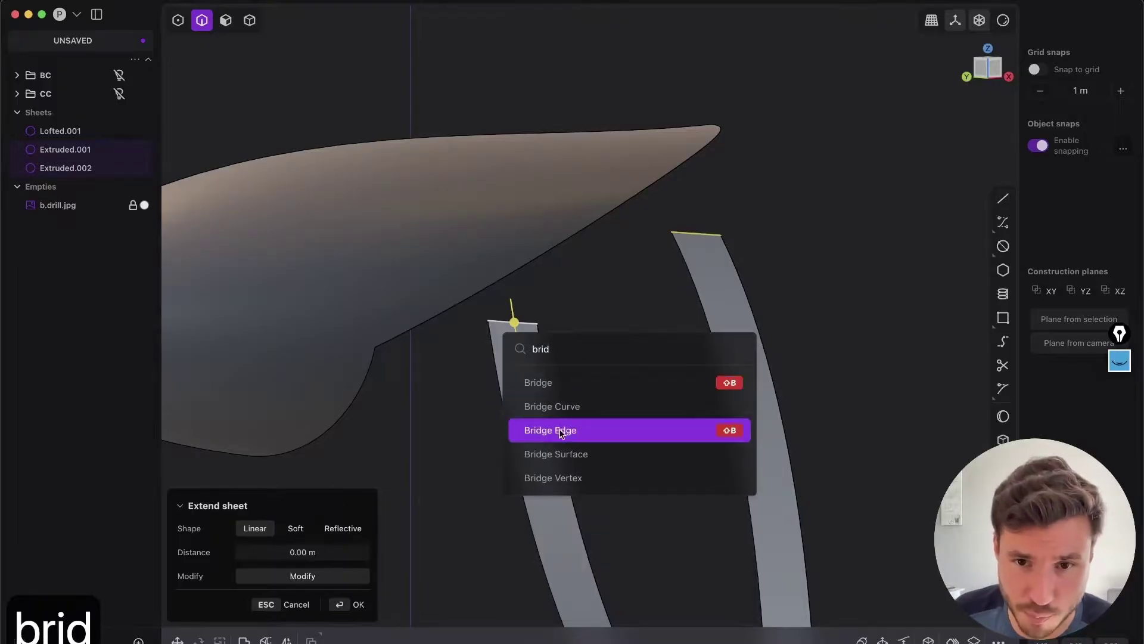
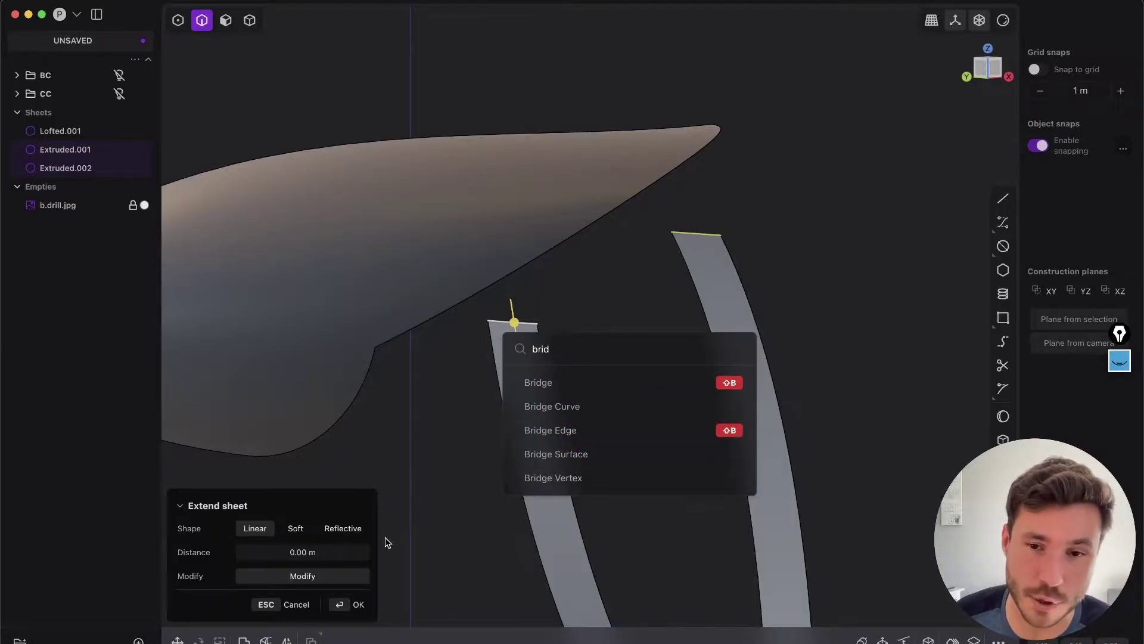
{"action": "key", "text": "Escape"}
{"action": "key", "text": "shift+b"}
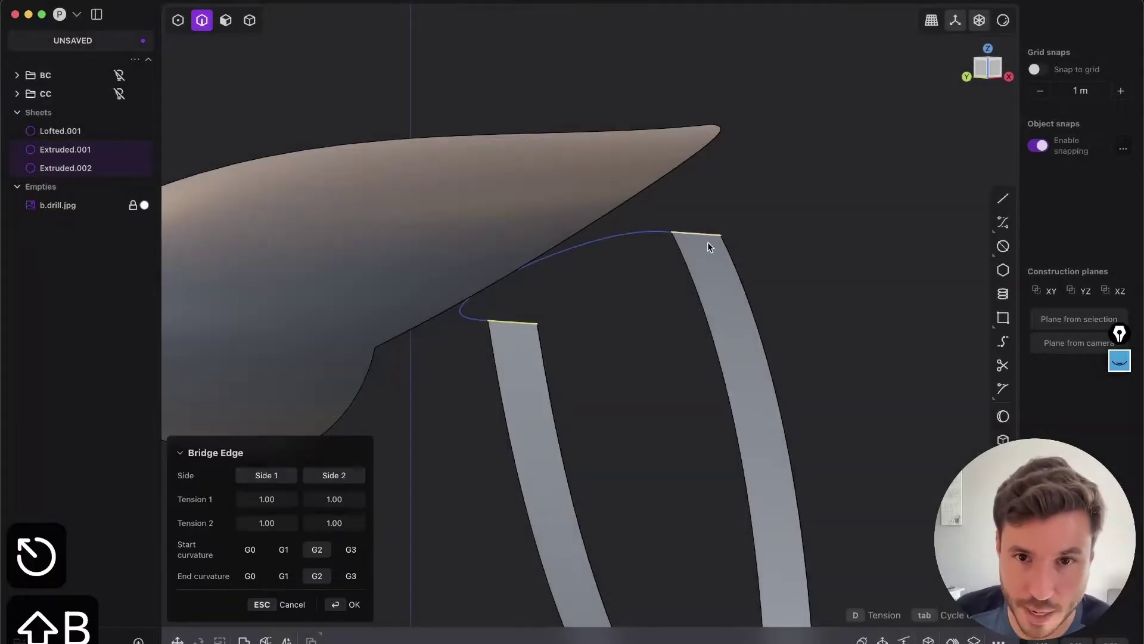
Flip both sides of the upper bridge curve and set its start and end curvature to G1.
{"action": "middle_click_drag", "start_coordinate": [687, 256], "coordinate": [588, 246]}
{"action": "middle_click_drag", "start_coordinate": [619, 300], "coordinate": [606, 324]}
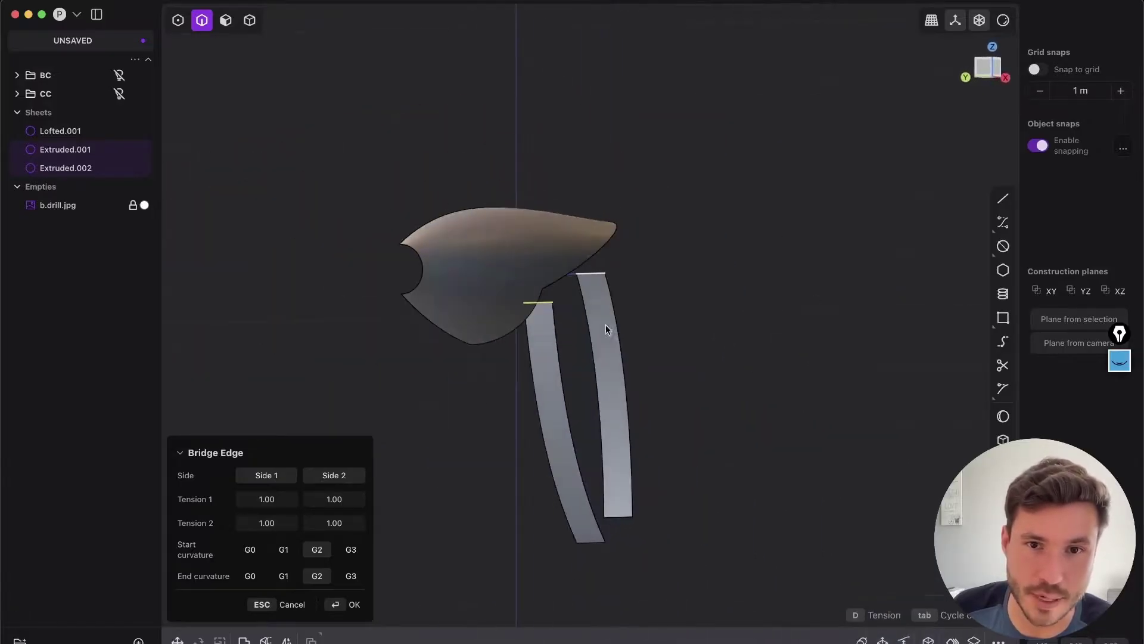
{"action": "left_click", "coordinate": [332, 476]}
{"action": "left_click", "coordinate": [283, 488]}
{"action": "middle_click_drag", "start_coordinate": [596, 310], "coordinate": [566, 346]}
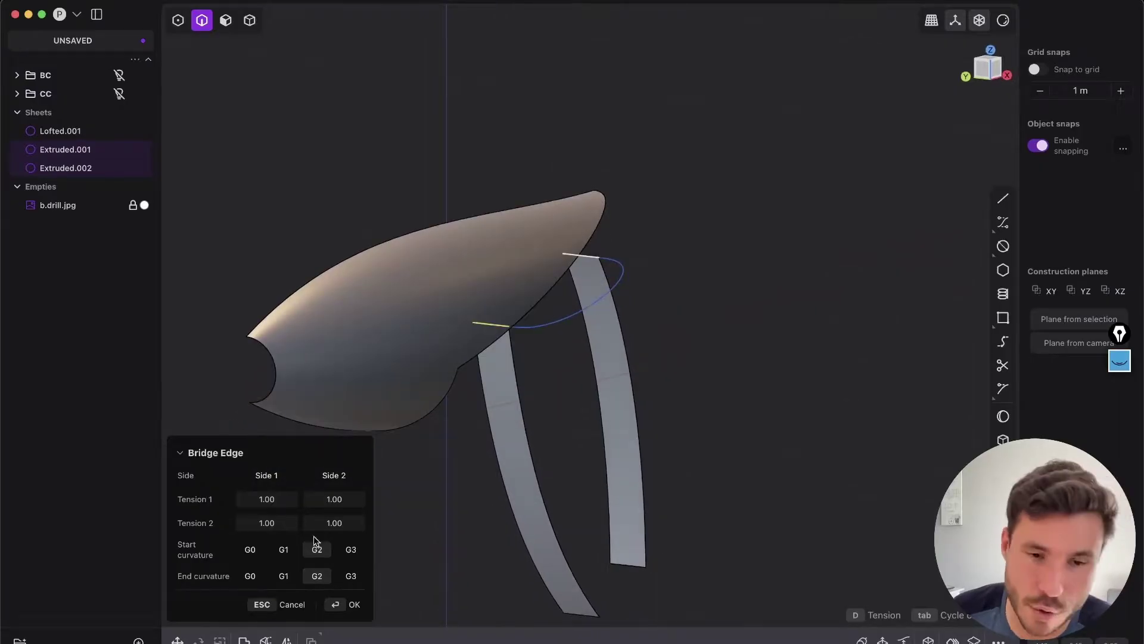
{"action": "left_click", "coordinate": [284, 550]}
{"action": "left_click", "coordinate": [283, 576]}
Raise the upper bridge curve's tension to about 1.39 on both sides, judging it in the top view, and finish the bridge.
{"action": "middle_click_drag", "start_coordinate": [577, 413], "coordinate": [886, 237]}
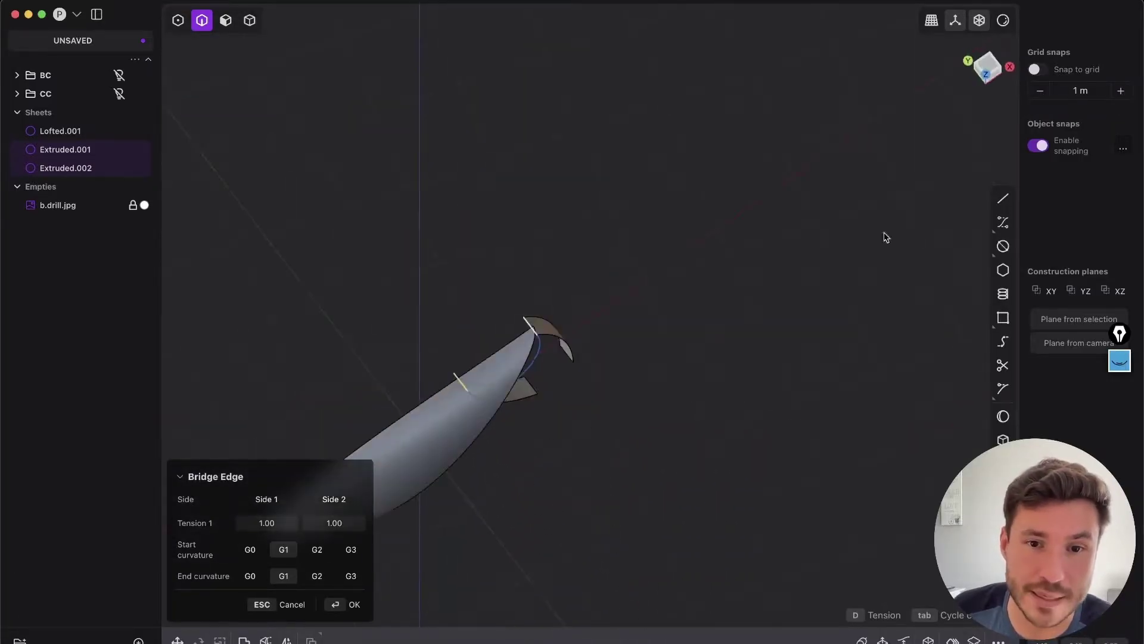
{"action": "left_click", "coordinate": [988, 67]}
{"action": "scroll", "coordinate": [501, 439], "scroll_direction": "up", "scroll_amount": 3}
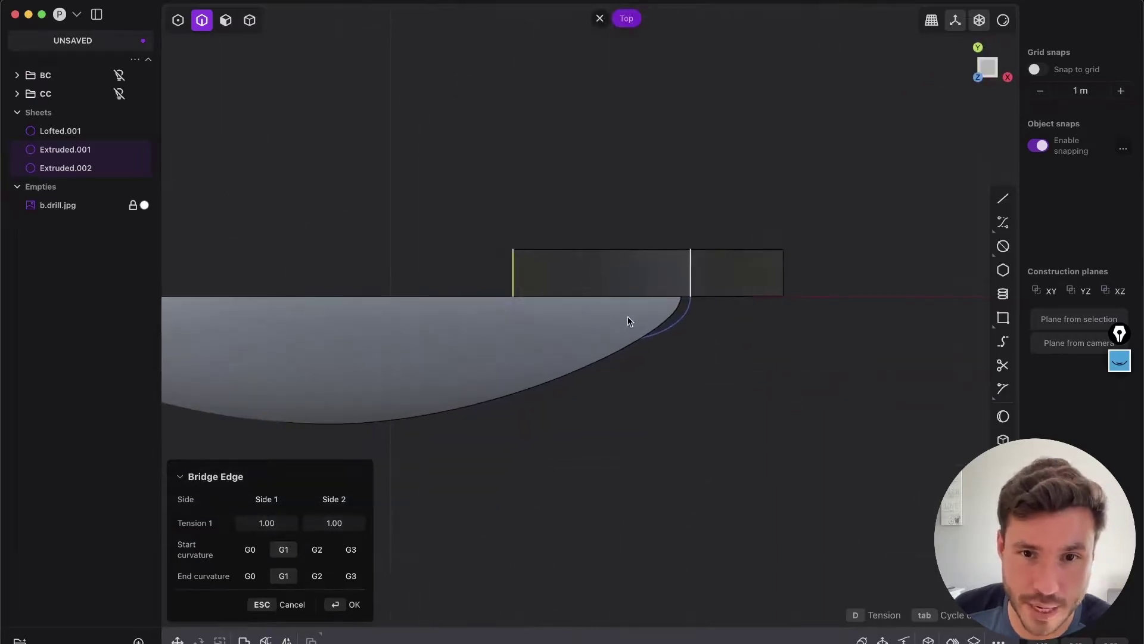
{"action": "key", "text": "d"}
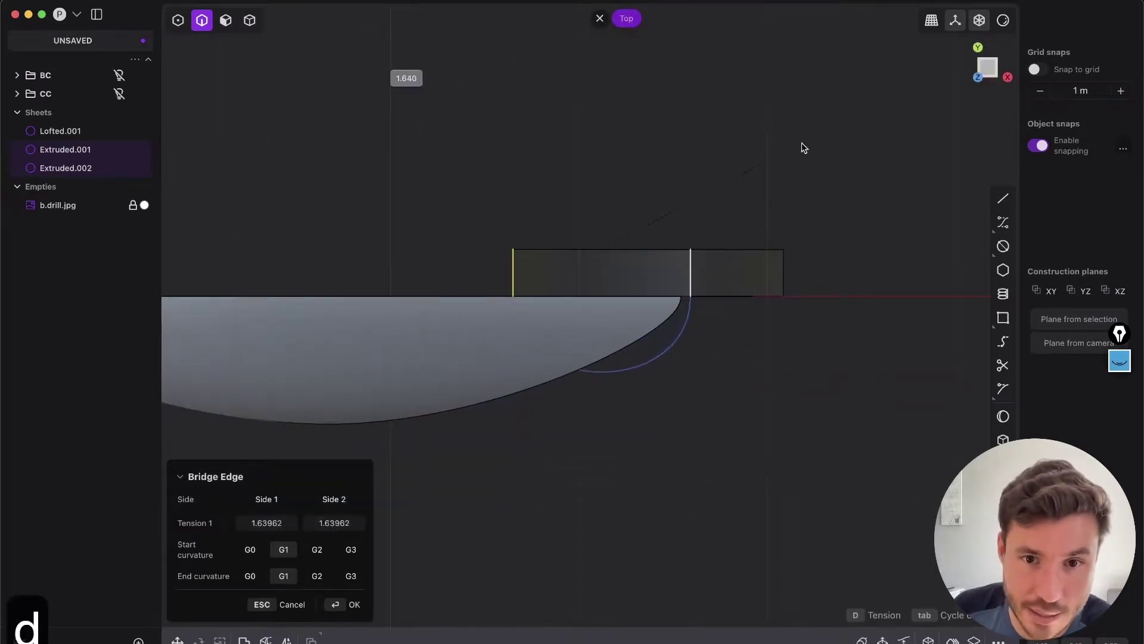
{"action": "left_click", "coordinate": [800, 212]}
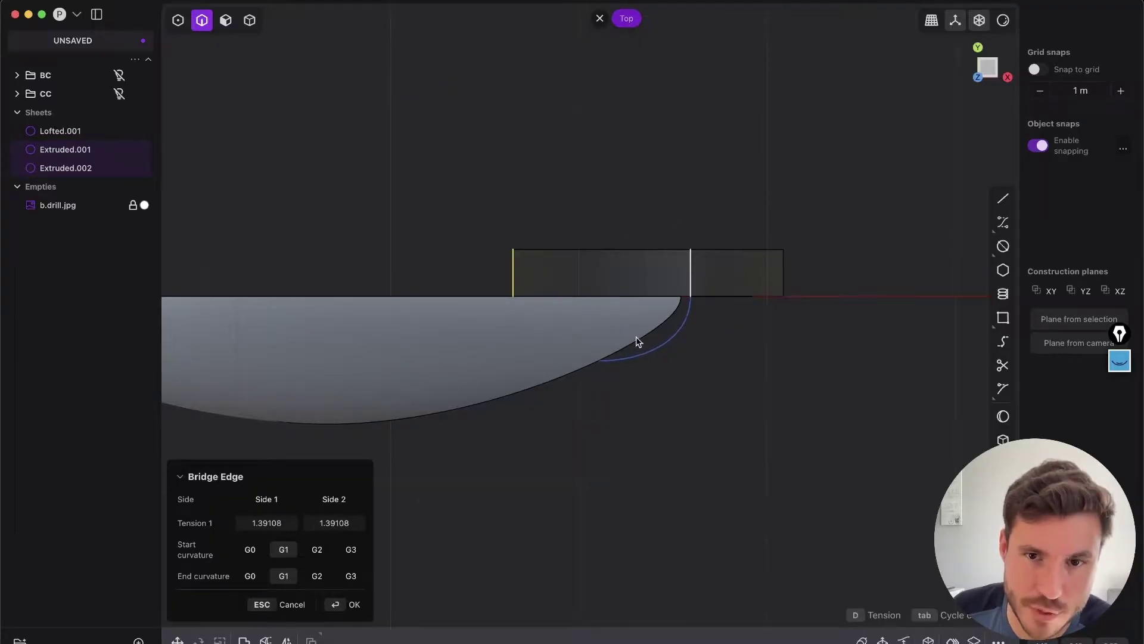
{"action": "scroll", "coordinate": [528, 353], "scroll_direction": "down", "scroll_amount": 2}
{"action": "scroll", "coordinate": [667, 298], "scroll_direction": "down", "scroll_amount": 2}
{"action": "scroll", "coordinate": [701, 260], "scroll_direction": "up", "scroll_amount": 3}
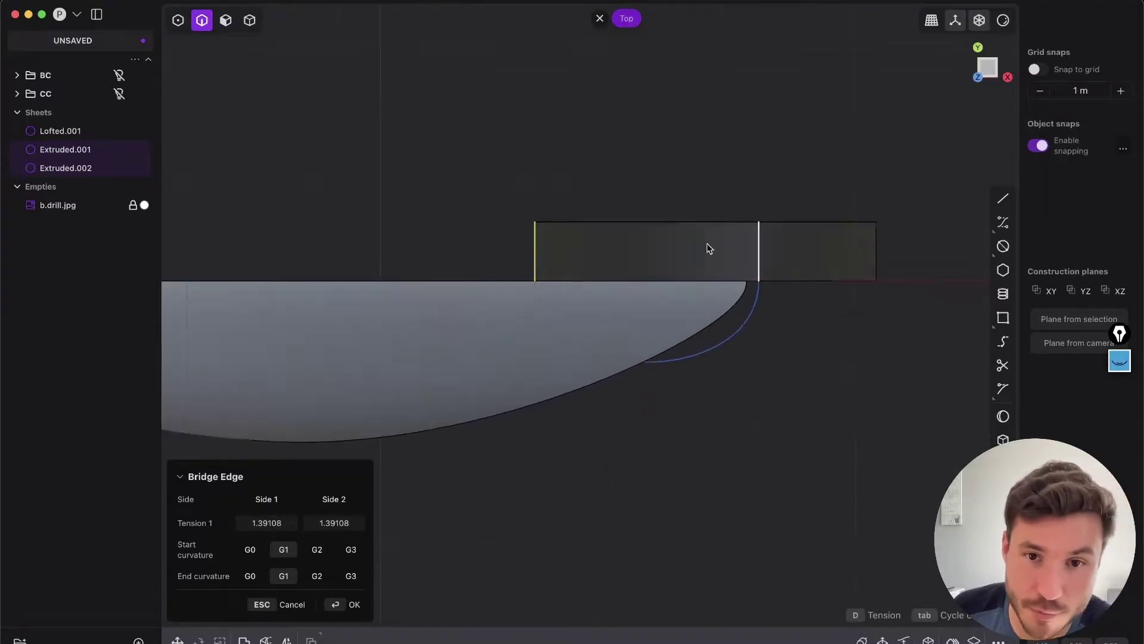
{"action": "key", "text": "d"}
{"action": "key", "text": "d"}
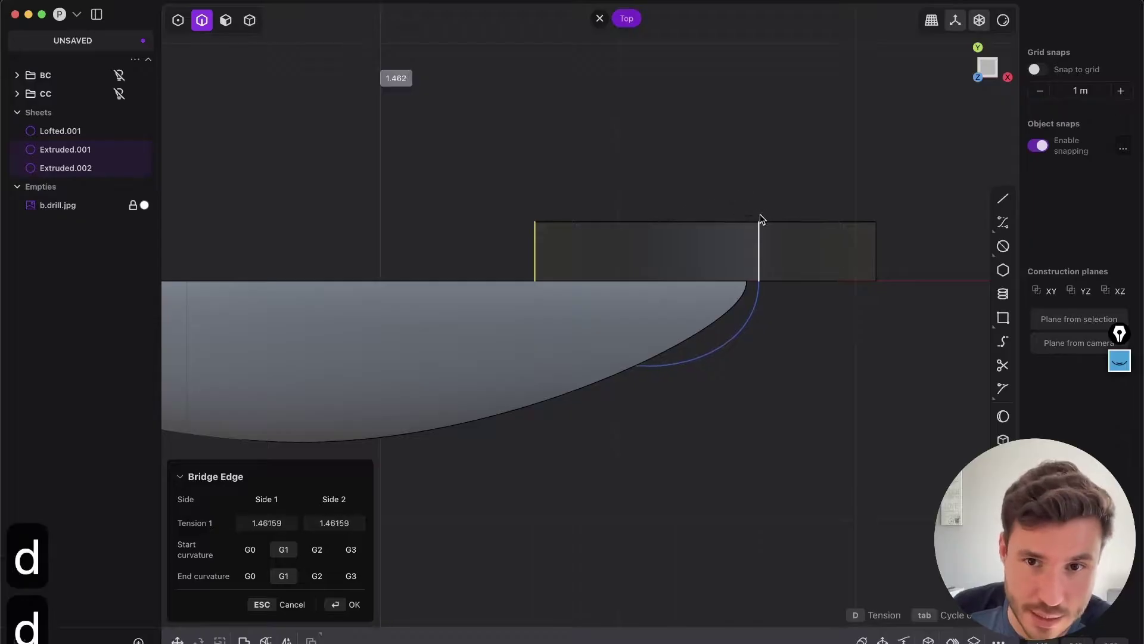
{"action": "key", "text": "Return"}
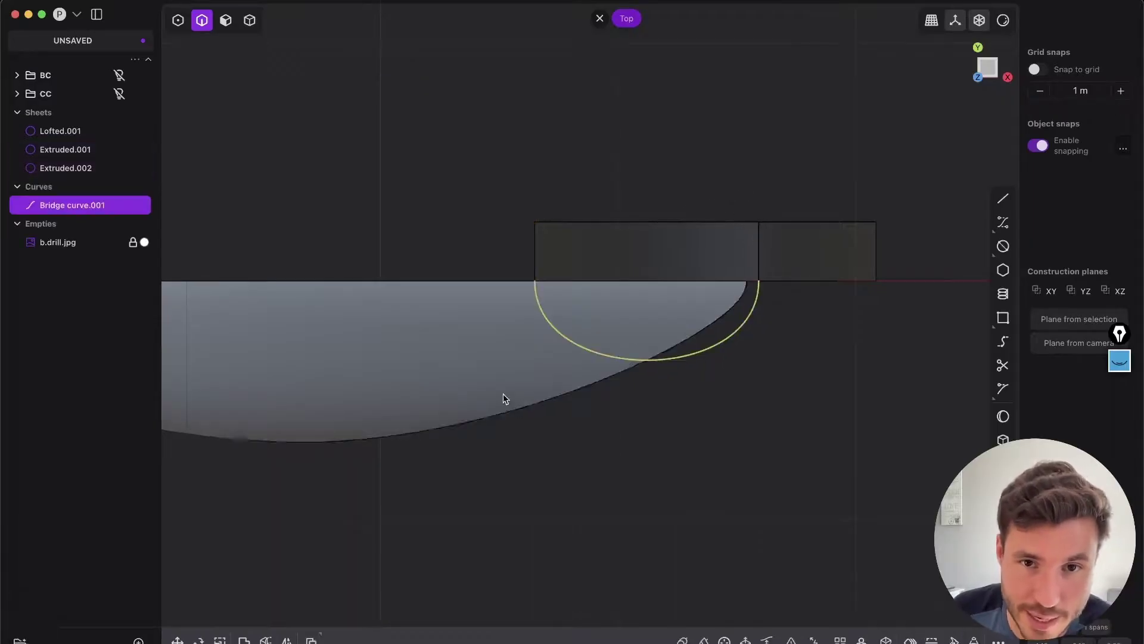
Examine the upper bridge curve from several angles against the handle strips and the drill body.
{"action": "middle_click_drag", "start_coordinate": [503, 401], "coordinate": [527, 376]}
{"action": "scroll", "coordinate": [518, 258], "scroll_direction": "down", "scroll_amount": 3}
{"action": "middle_click_drag", "start_coordinate": [567, 271], "coordinate": [503, 327]}
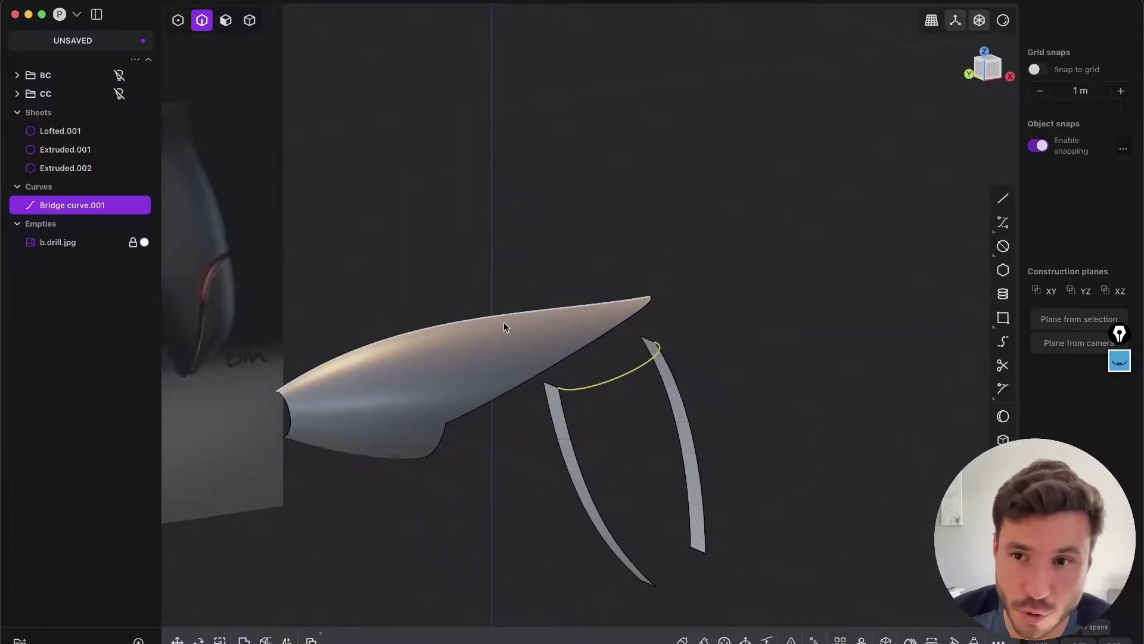
{"action": "middle_click_drag", "start_coordinate": [504, 327], "coordinate": [530, 295], "text": "shift"}
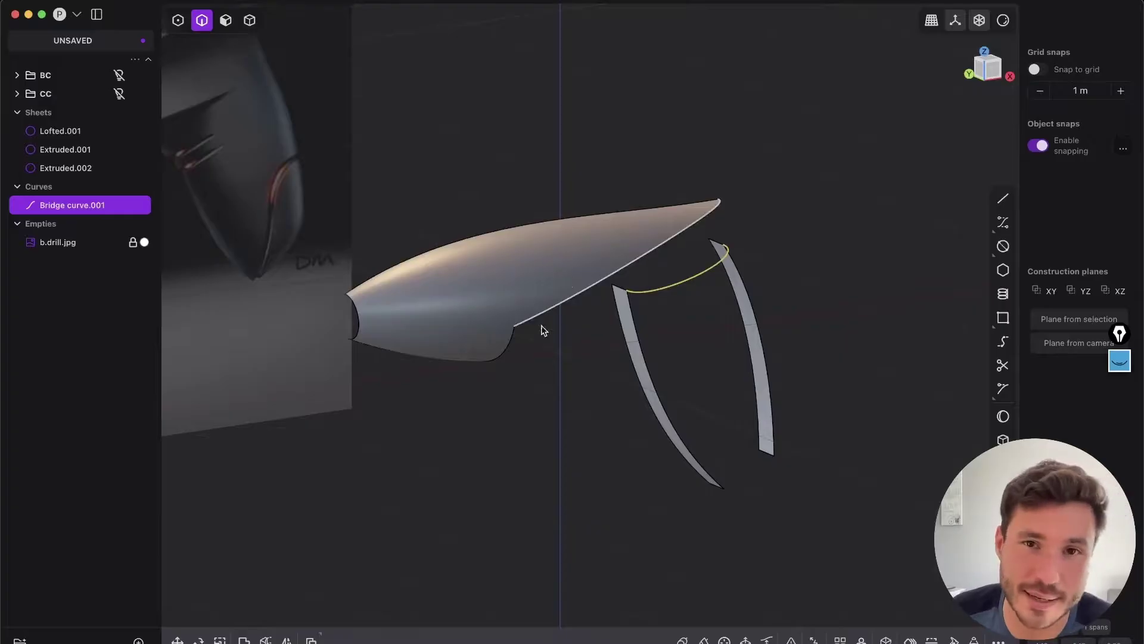
{"action": "scroll", "coordinate": [615, 328], "scroll_direction": "up", "scroll_amount": 5}
{"action": "scroll", "coordinate": [496, 325], "scroll_direction": "down", "scroll_amount": 3}
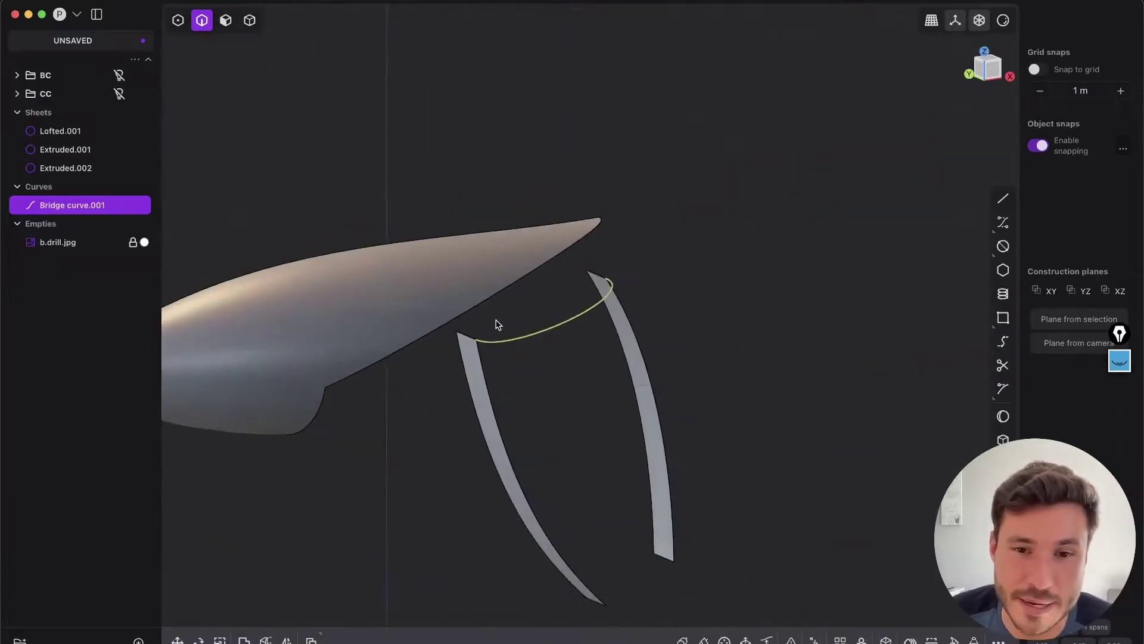
{"action": "middle_click_drag", "start_coordinate": [560, 441], "coordinate": [583, 614]}
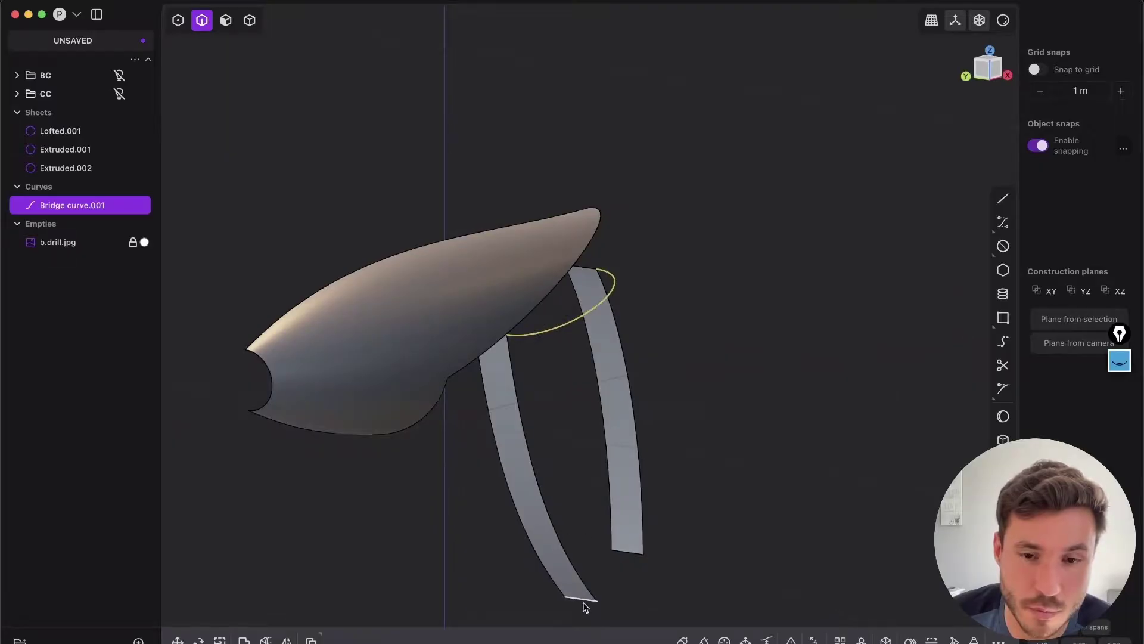
{"action": "middle_click_drag", "start_coordinate": [559, 366], "coordinate": [555, 342]}
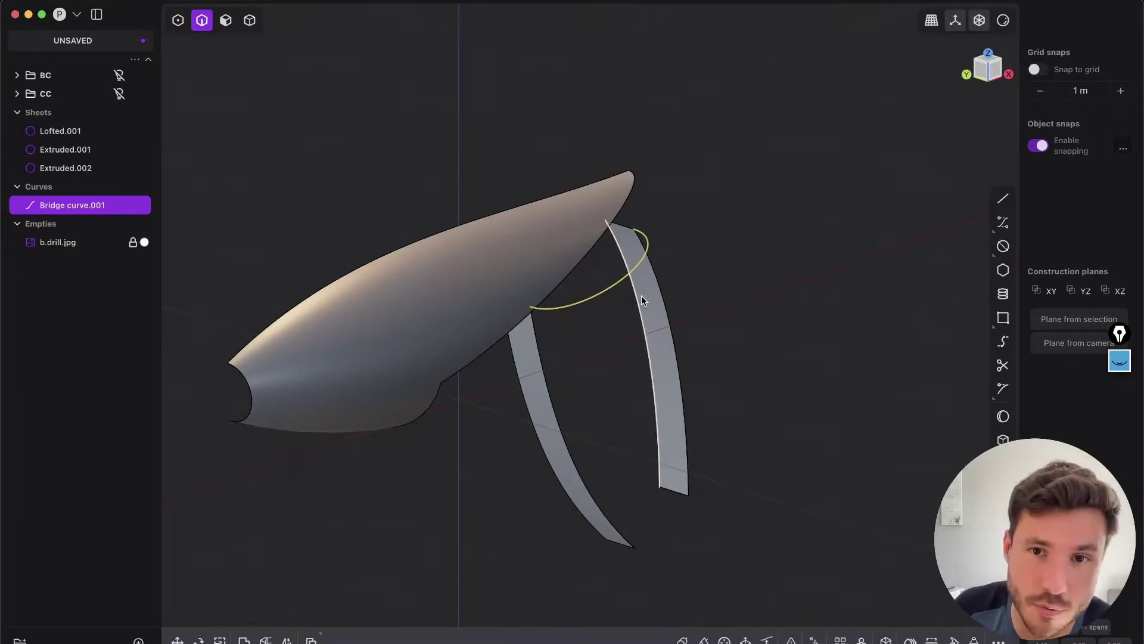
{"action": "middle_click_drag", "start_coordinate": [539, 309], "coordinate": [665, 507], "text": "shift"}
{"action": "scroll", "coordinate": [510, 268], "scroll_direction": "down", "scroll_amount": 3}
Bridge the lower end edges of the two handle strips, with both sides flipped and start and end curvature at G1.
{"action": "key", "text": "2"}
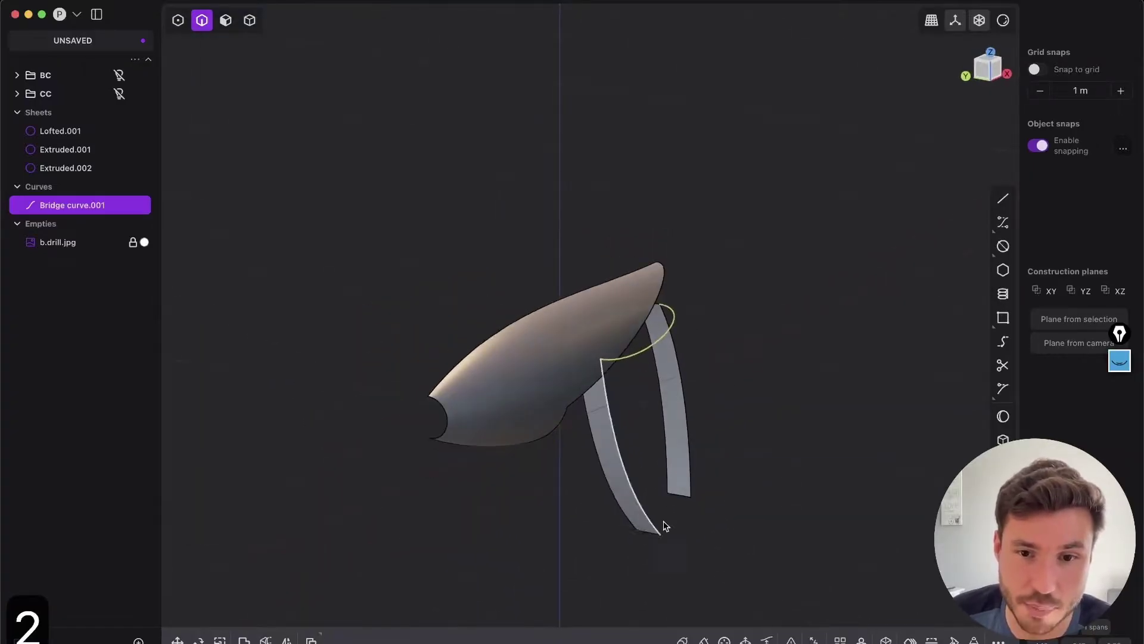
{"action": "scroll", "coordinate": [638, 477], "scroll_direction": "up", "scroll_amount": 5}
{"action": "scroll", "coordinate": [618, 456], "scroll_direction": "up", "scroll_amount": 2}
{"action": "left_click", "coordinate": [642, 519]}
{"action": "left_click", "coordinate": [733, 434], "text": "shift"}
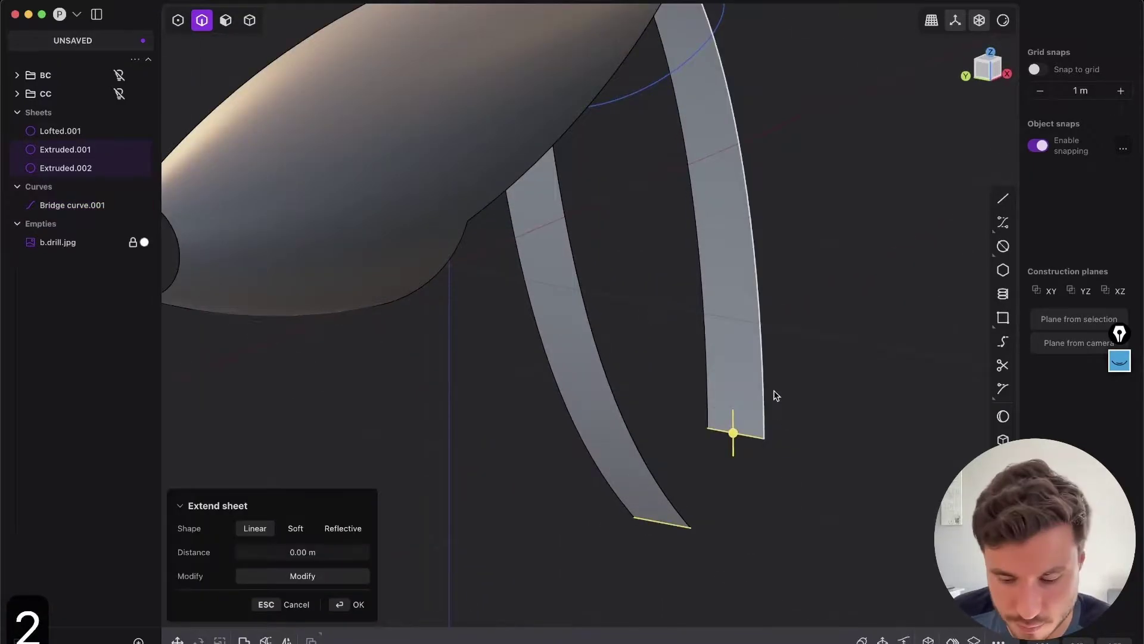
{"action": "key", "text": "shift+b"}
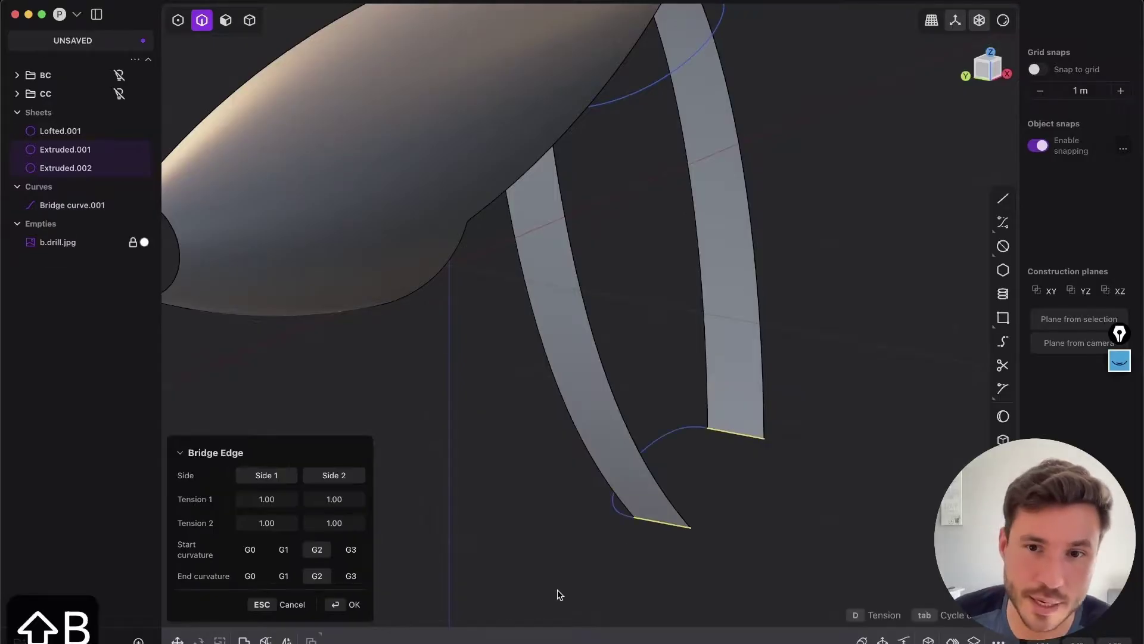
{"action": "left_click", "coordinate": [331, 480]}
{"action": "left_click", "coordinate": [282, 475]}
{"action": "scroll", "coordinate": [559, 305], "scroll_direction": "down", "scroll_amount": 5}
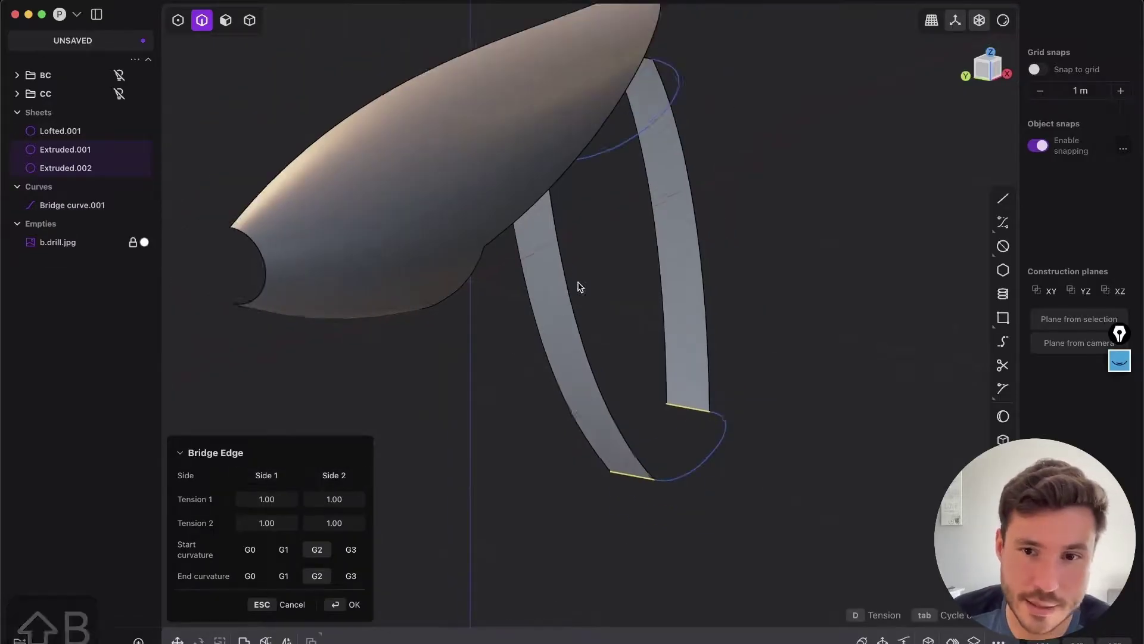
{"action": "left_click", "coordinate": [283, 549]}
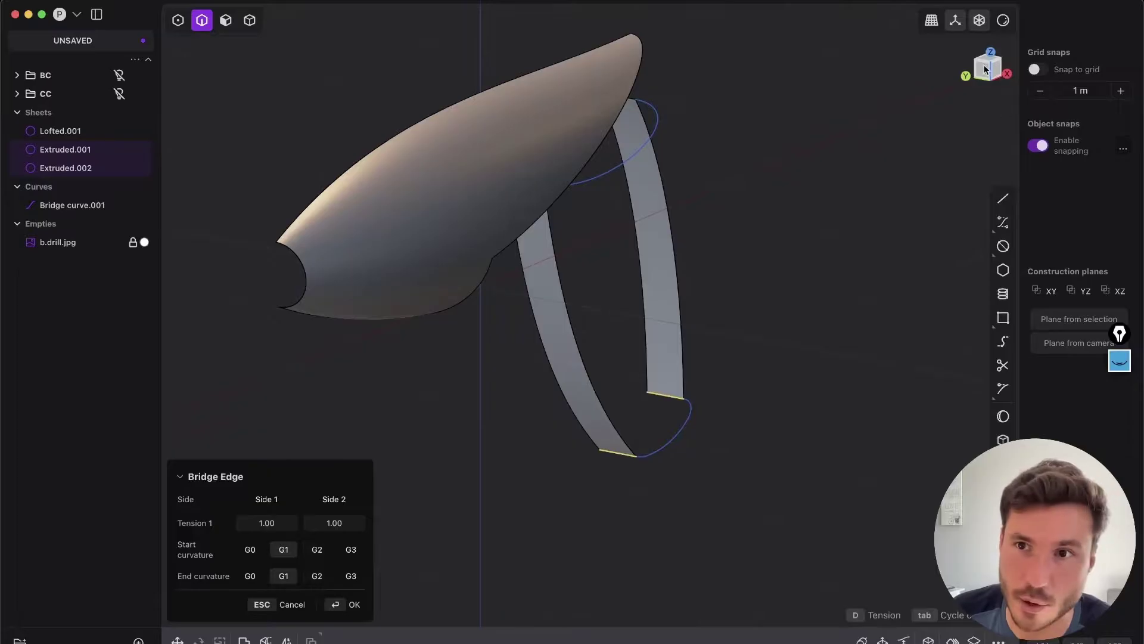
Raise the lower bridge curve's tension to about 1.76 on both sides in the top view and finish the bridge.
{"action": "left_click", "coordinate": [992, 54]}
{"action": "scroll", "coordinate": [705, 306], "scroll_direction": "up", "scroll_amount": 3}
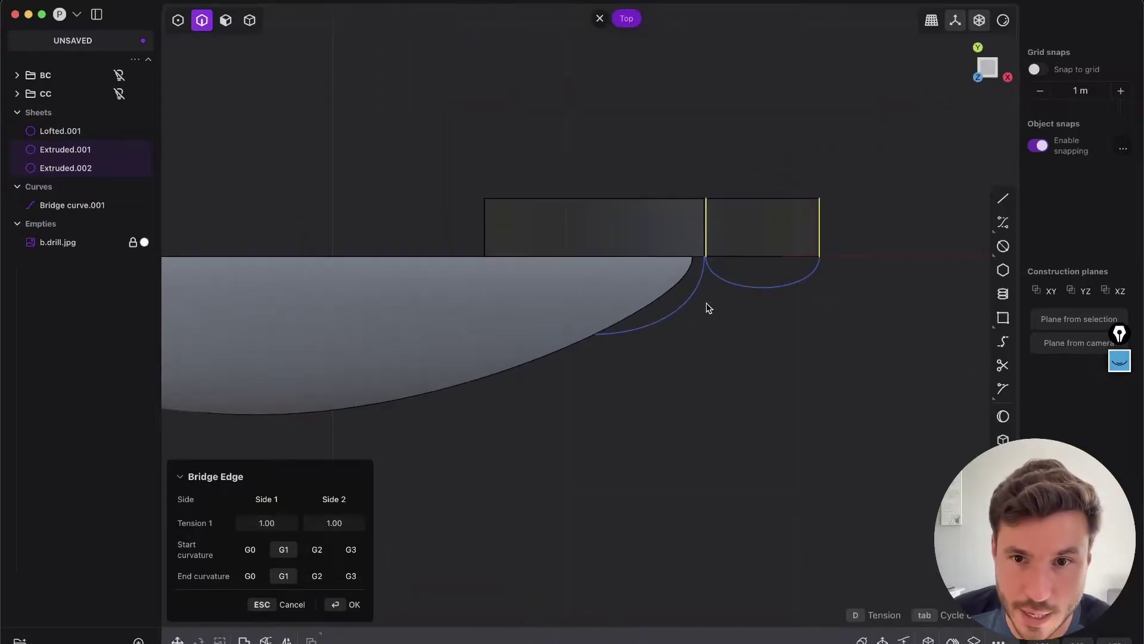
{"action": "key", "text": "d"}
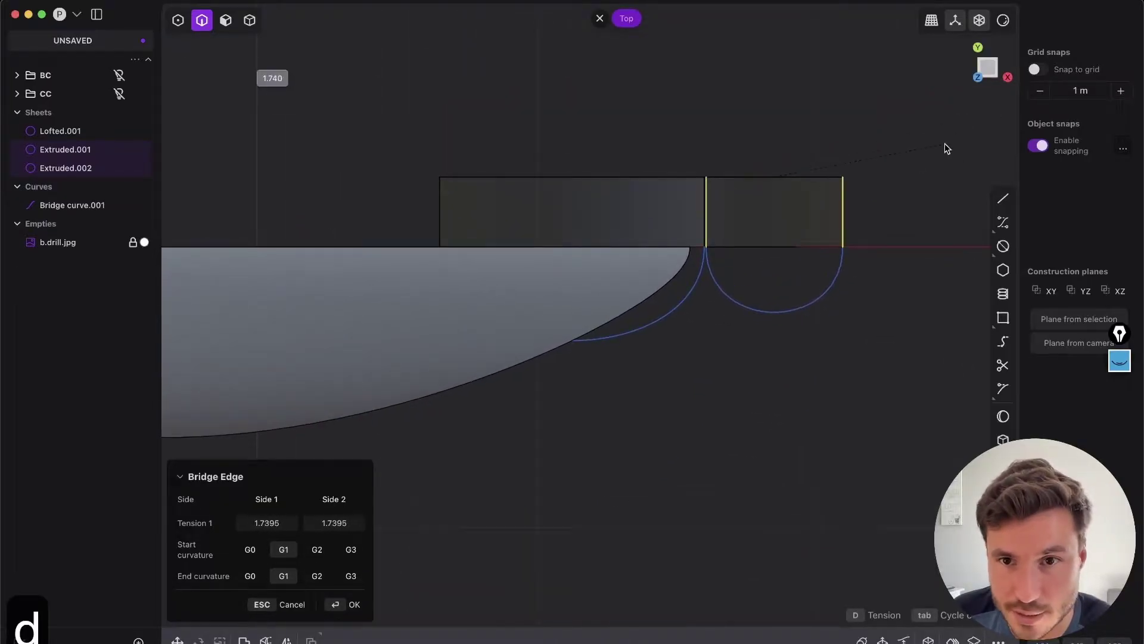
{"action": "left_click", "coordinate": [950, 162]}
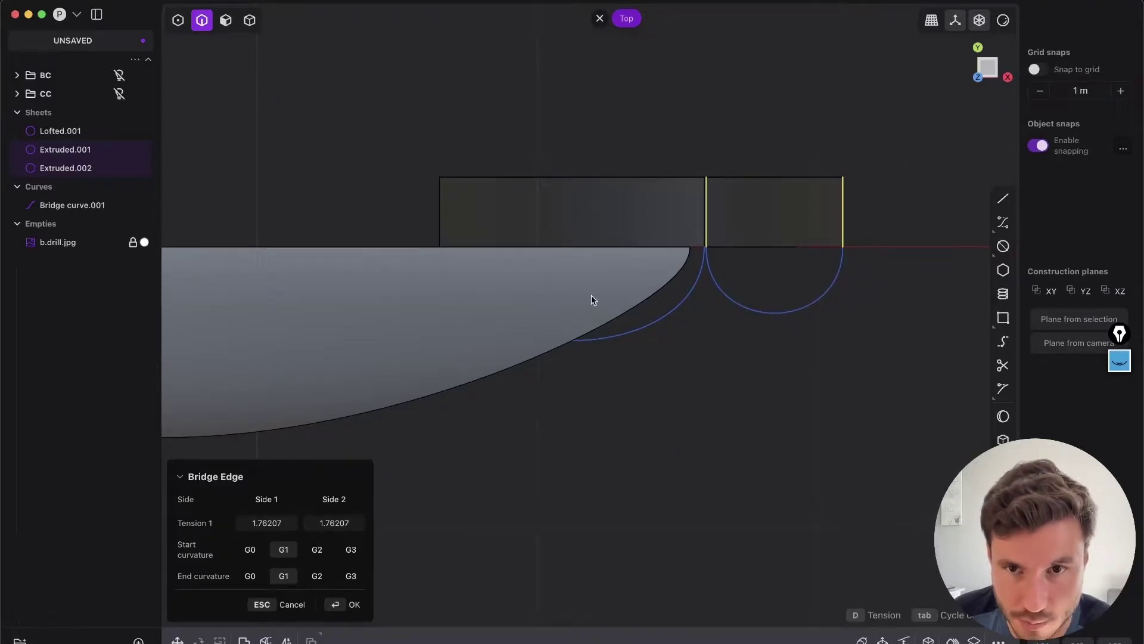
{"action": "key", "text": "d"}
{"action": "left_click", "coordinate": [842, 209]}
{"action": "middle_click_drag", "start_coordinate": [507, 304], "coordinate": [582, 287]}
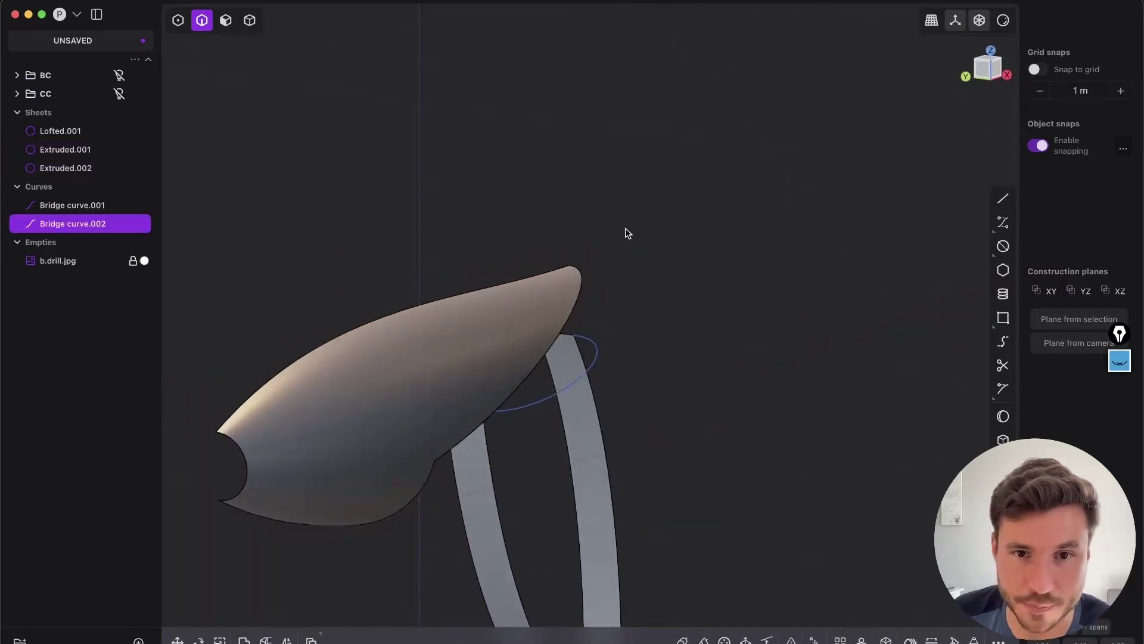
Compare the handle strips and both bridge curves with the drill handle in the reference image.
{"action": "right_click_drag", "start_coordinate": [456, 414], "coordinate": [513, 312]}
{"action": "scroll", "coordinate": [514, 312], "scroll_direction": "up", "scroll_amount": 3}
{"action": "scroll", "coordinate": [510, 312], "scroll_direction": "down", "scroll_amount": 10}
{"action": "right_click_drag", "start_coordinate": [392, 304], "coordinate": [610, 362]}
{"action": "middle_click_drag", "start_coordinate": [610, 362], "coordinate": [567, 335]}
{"action": "right_click_drag", "start_coordinate": [665, 412], "coordinate": [767, 422]}
{"action": "scroll", "coordinate": [595, 347], "scroll_direction": "up", "scroll_amount": 5}
{"action": "scroll", "coordinate": [660, 353], "scroll_direction": "up", "scroll_amount": 2}
{"action": "left_click", "coordinate": [682, 430]}
{"action": "right_click_drag", "start_coordinate": [696, 408], "coordinate": [715, 413]}
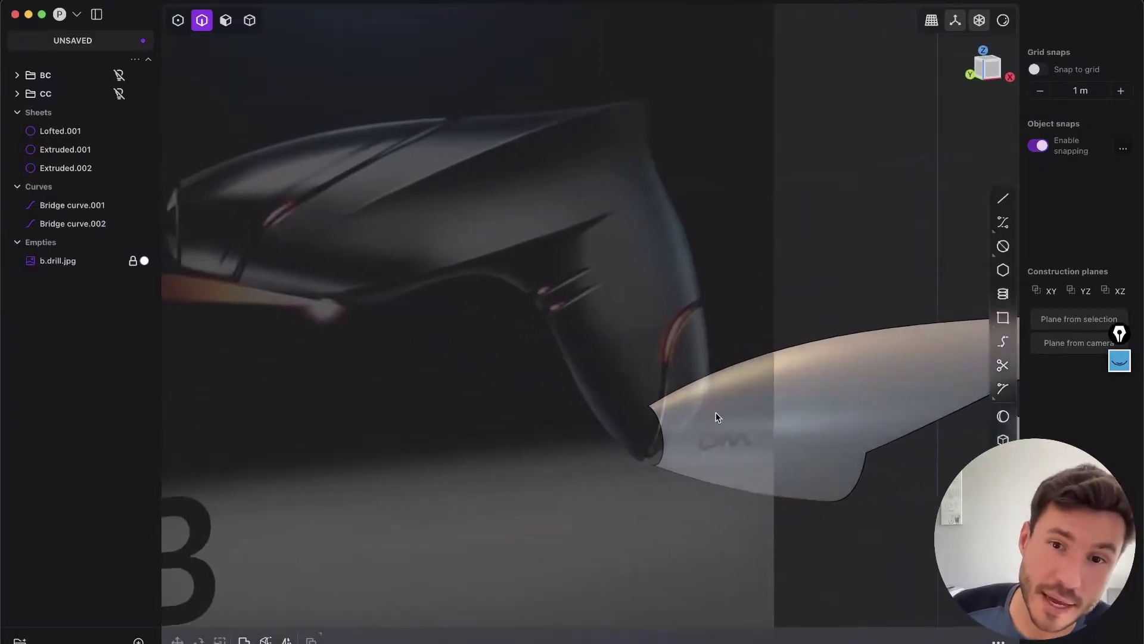
{"action": "middle_click_drag", "start_coordinate": [716, 413], "coordinate": [726, 418]}
{"action": "right_click_drag", "start_coordinate": [822, 374], "coordinate": [600, 335]}
{"action": "middle_click_drag", "start_coordinate": [608, 339], "coordinate": [641, 353]}
{"action": "right_click_drag", "start_coordinate": [555, 390], "coordinate": [767, 337]}
{"action": "middle_click_drag", "start_coordinate": [767, 341], "coordinate": [620, 272]}
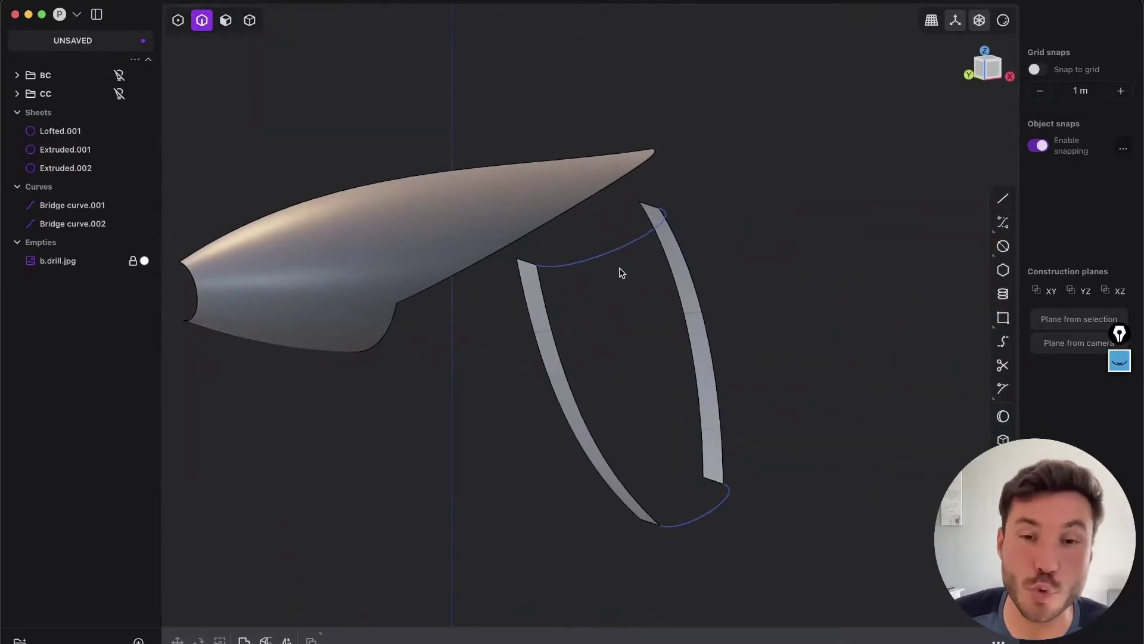
Try lofting between the upper and lower bridge curves, with the adjoining edges of both handle strips as G1 guides.
{"action": "scroll", "coordinate": [624, 254], "scroll_direction": "up", "scroll_amount": 2}
{"action": "left_click", "coordinate": [614, 247]}
{"action": "left_click", "coordinate": [737, 557], "text": "shift"}
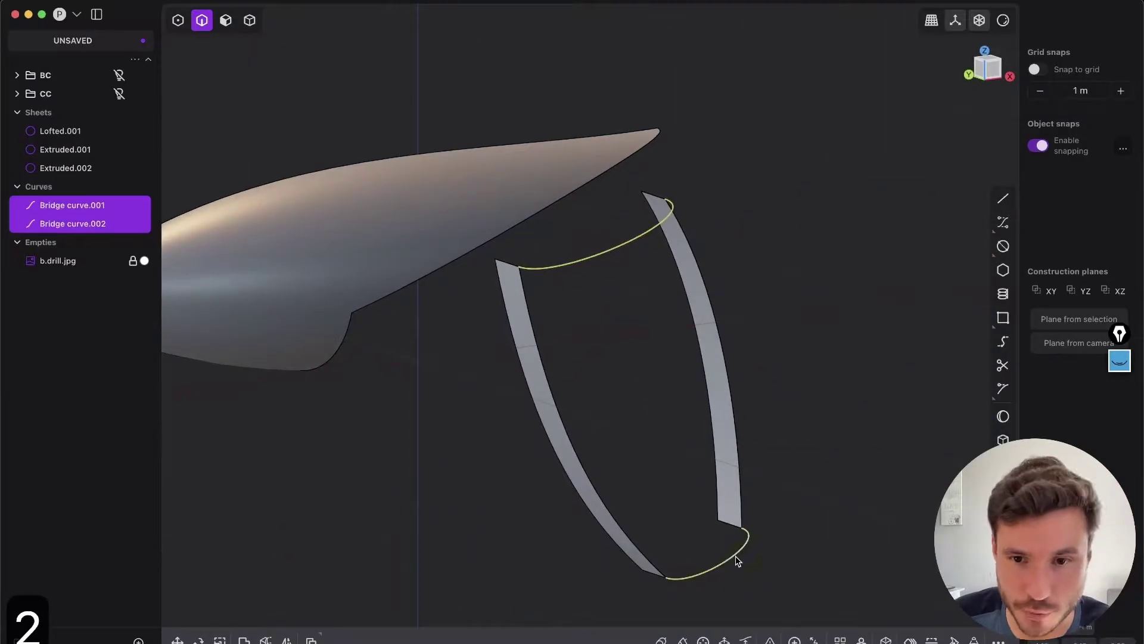
{"action": "key", "text": "l"}
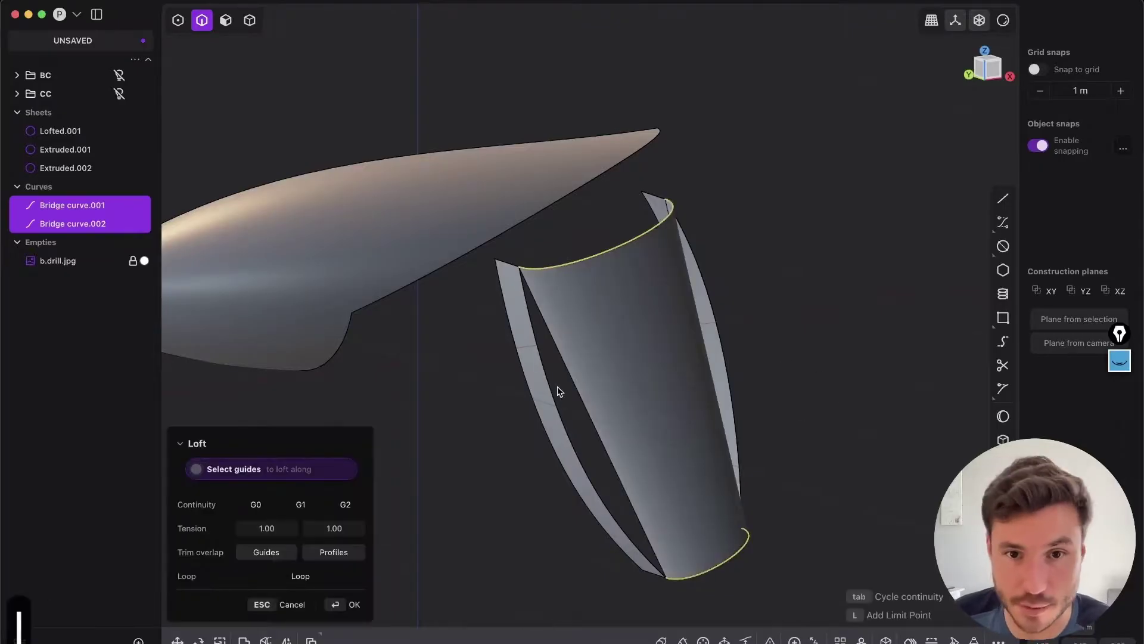
{"action": "left_click", "coordinate": [562, 419]}
{"action": "left_click", "coordinate": [723, 357]}
{"action": "right_click_drag", "start_coordinate": [592, 444], "coordinate": [645, 230]}
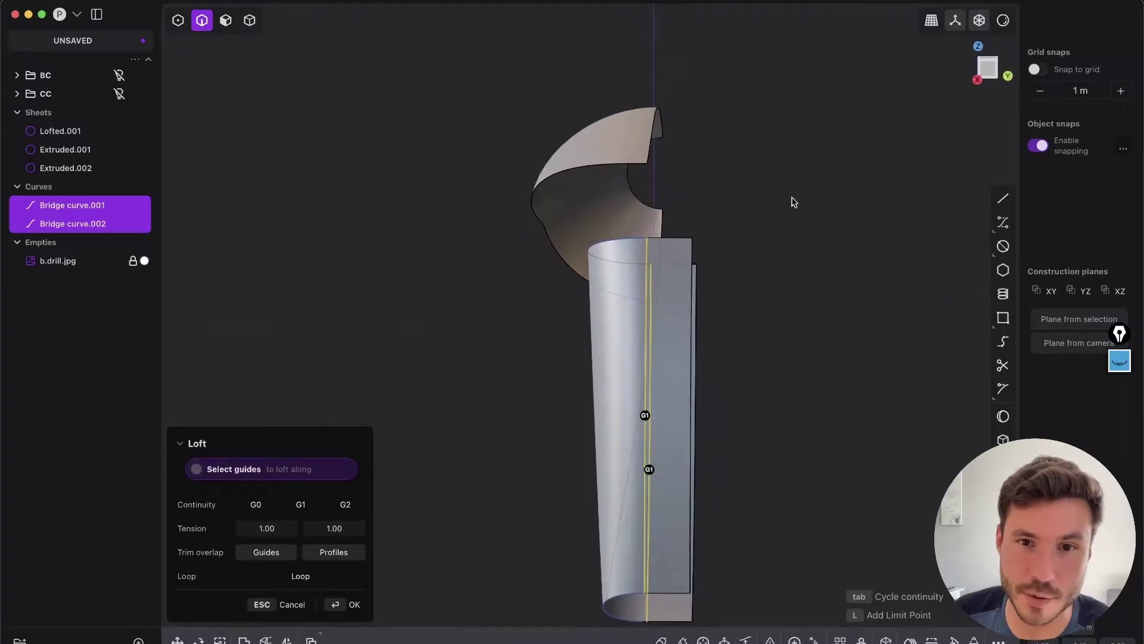
{"action": "left_click", "coordinate": [985, 80]}
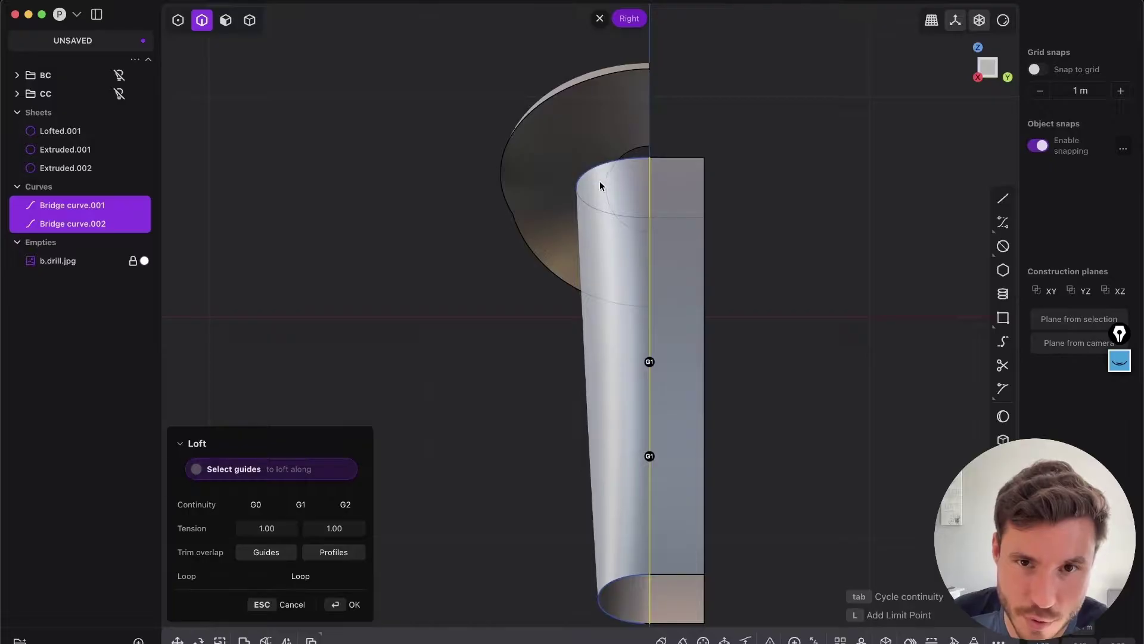
Undo the loft's guide selection, try the handle strip edges again as G1 guides, and cancel the loft.
{"action": "key", "text": "super+z"}
{"action": "key", "text": "super+shift+z"}
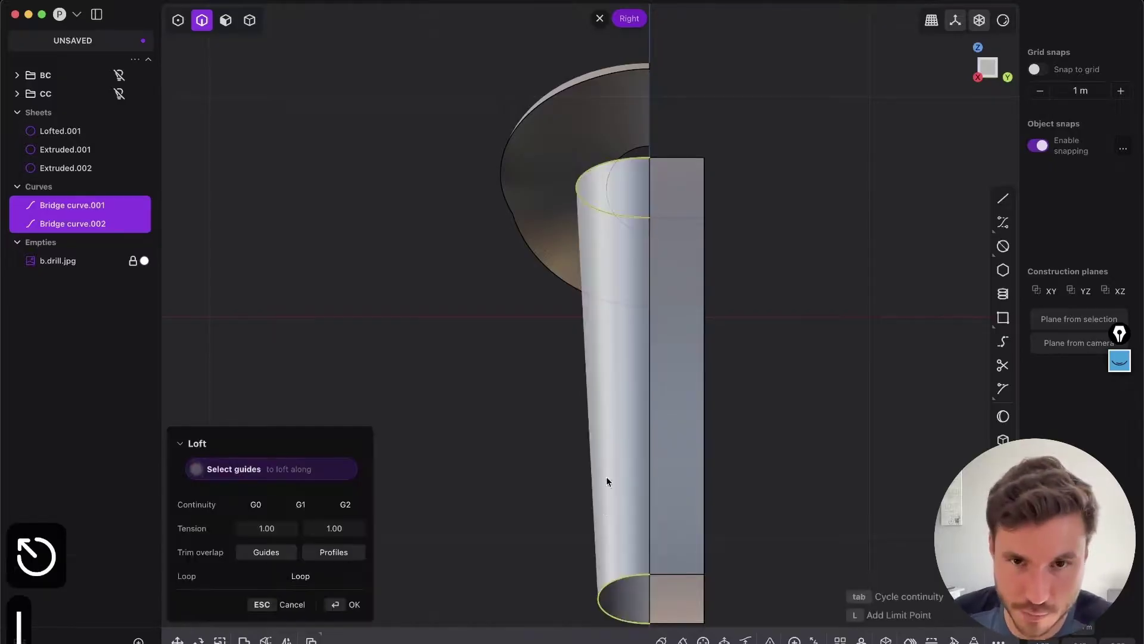
{"action": "middle_click_drag", "start_coordinate": [631, 400], "coordinate": [554, 401]}
{"action": "left_click", "coordinate": [663, 338]}
{"action": "middle_click_drag", "start_coordinate": [763, 292], "coordinate": [343, 335], "text": "shift"}
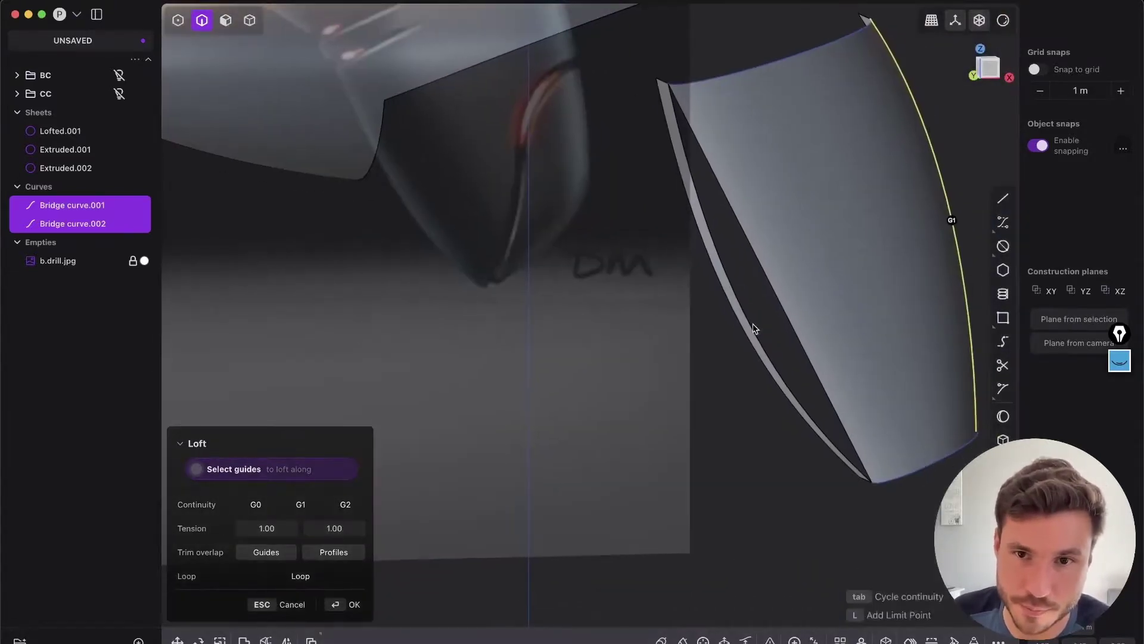
{"action": "left_click", "coordinate": [747, 314]}
{"action": "middle_click_drag", "start_coordinate": [747, 313], "coordinate": [512, 379]}
{"action": "key", "text": "Escape"}
Examine the handle's side curvature on the reference image against the two strips and bridge curves from several angles.
{"action": "middle_click_drag", "start_coordinate": [545, 276], "coordinate": [585, 300]}
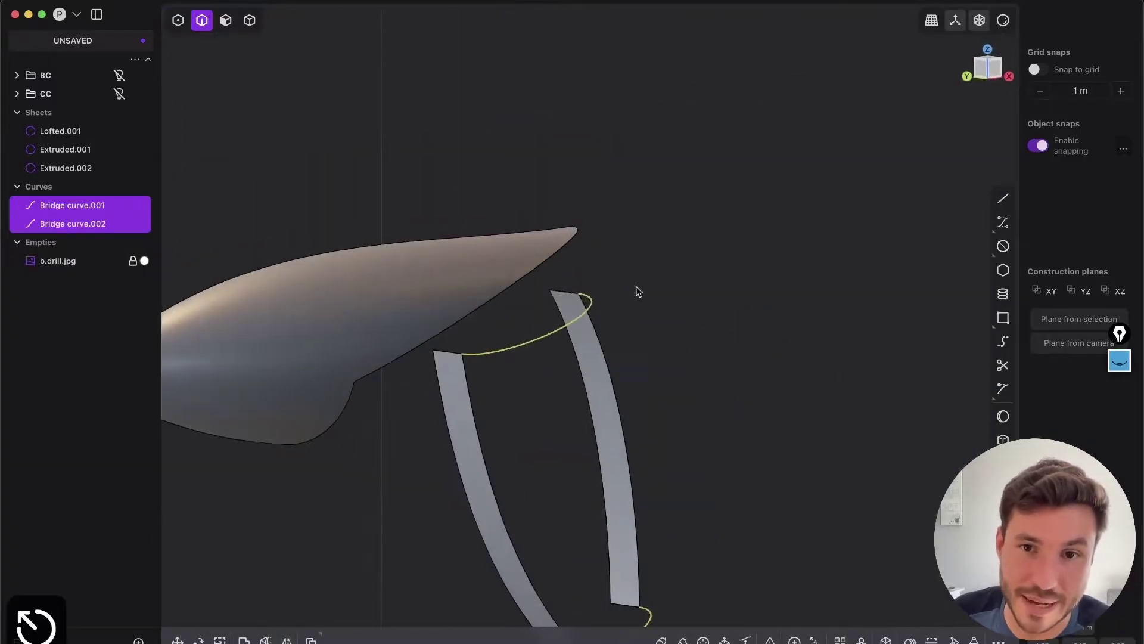
{"action": "middle_click_drag", "start_coordinate": [654, 334], "coordinate": [596, 307], "text": "shift"}
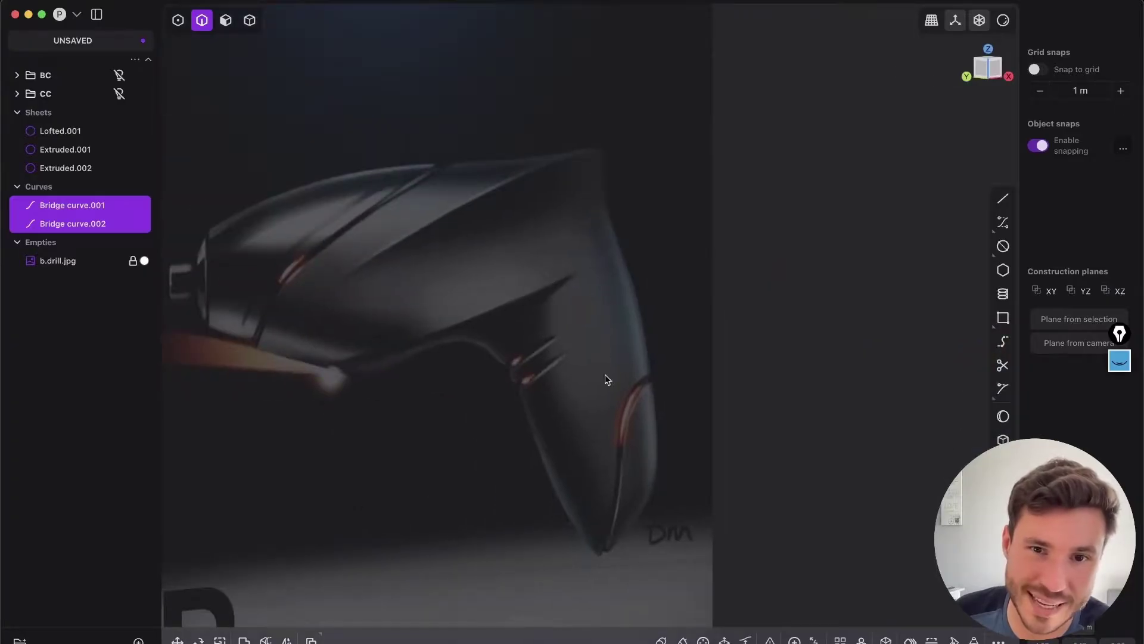
{"action": "middle_click_drag", "start_coordinate": [758, 413], "coordinate": [460, 305]}
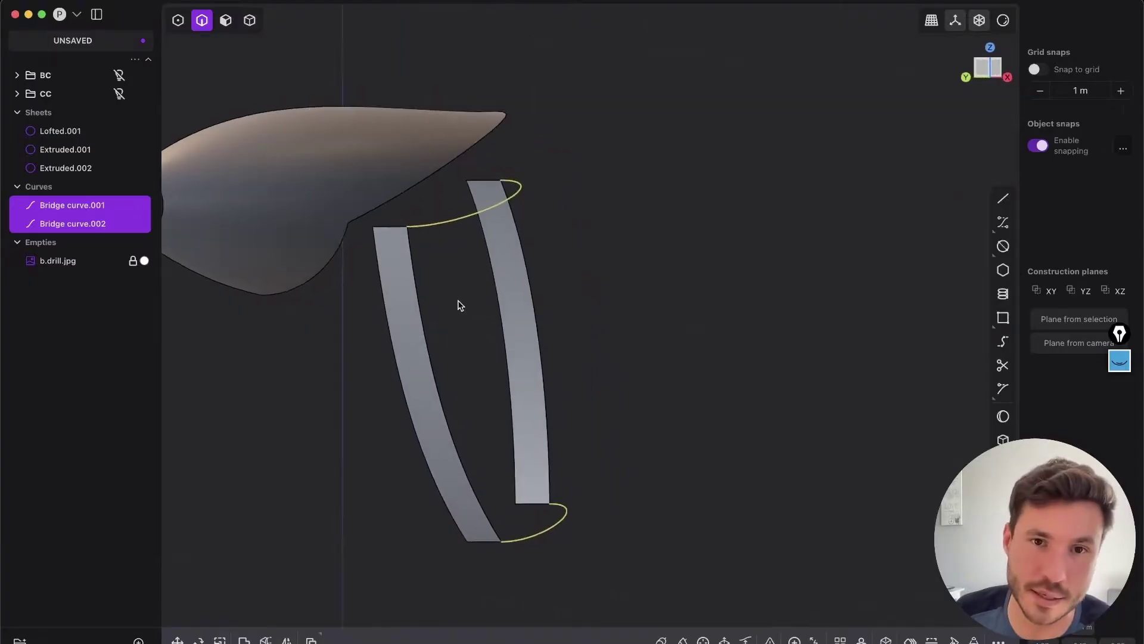
{"action": "middle_click_drag", "start_coordinate": [737, 180], "coordinate": [413, 300]}
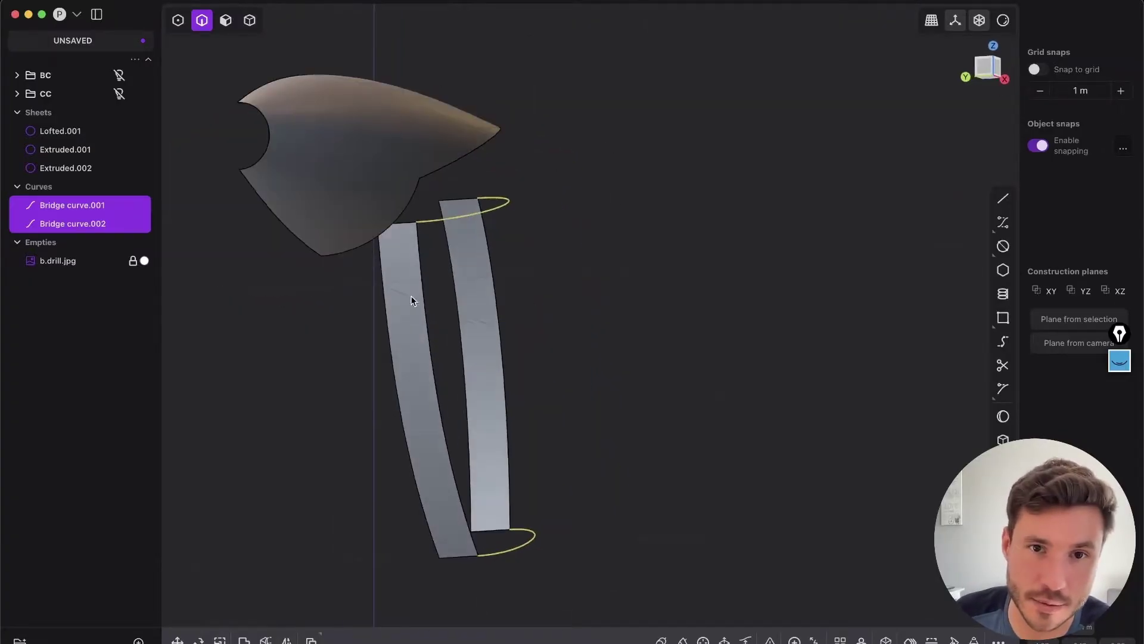
{"action": "left_click", "coordinate": [988, 72]}
{"action": "middle_click_drag", "start_coordinate": [546, 235], "coordinate": [677, 239]}
{"action": "scroll", "coordinate": [727, 209], "scroll_direction": "up", "scroll_amount": 3}
{"action": "middle_click_drag", "start_coordinate": [727, 209], "coordinate": [579, 201], "text": "shift"}
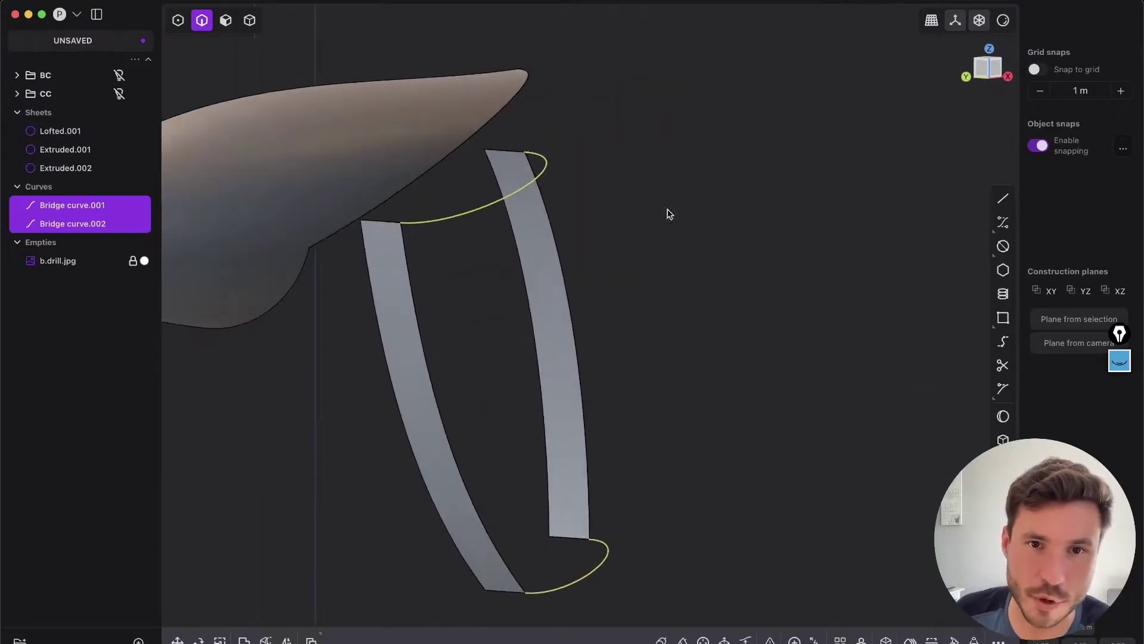
Draw a straight line from the middle of the upper bridge curve to the middle of the lower bridge curve.
{"action": "left_click", "coordinate": [1003, 201]}
{"action": "middle_click_drag", "start_coordinate": [524, 179], "coordinate": [510, 197]}
{"action": "left_click", "coordinate": [516, 197]}
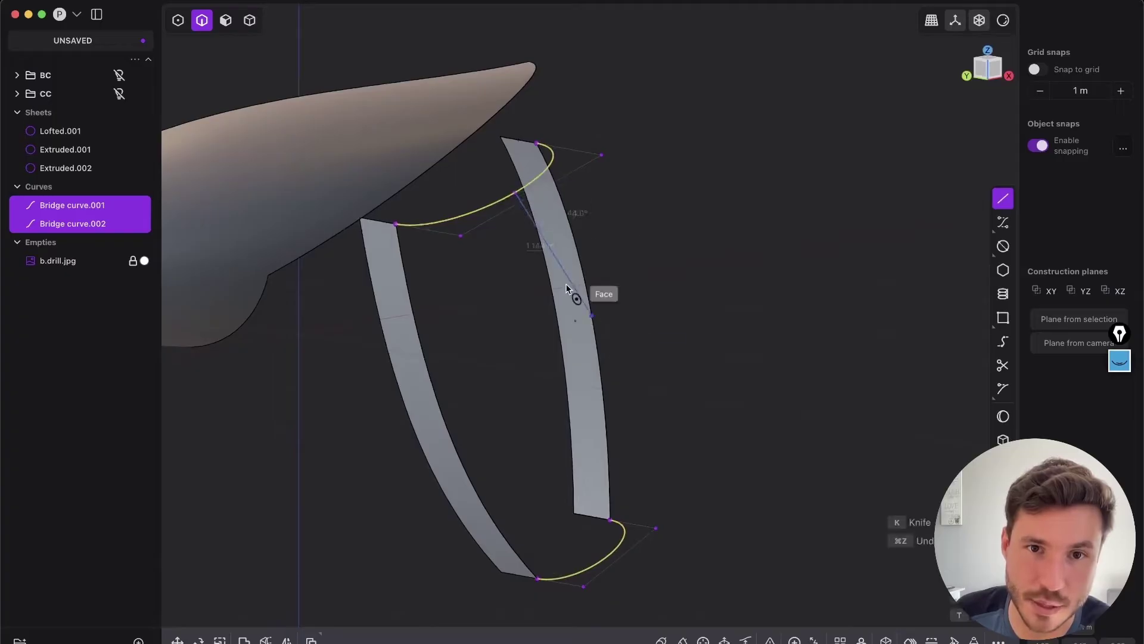
{"action": "scroll", "coordinate": [567, 334], "scroll_direction": "down", "scroll_amount": 5}
{"action": "left_click", "coordinate": [581, 444]}
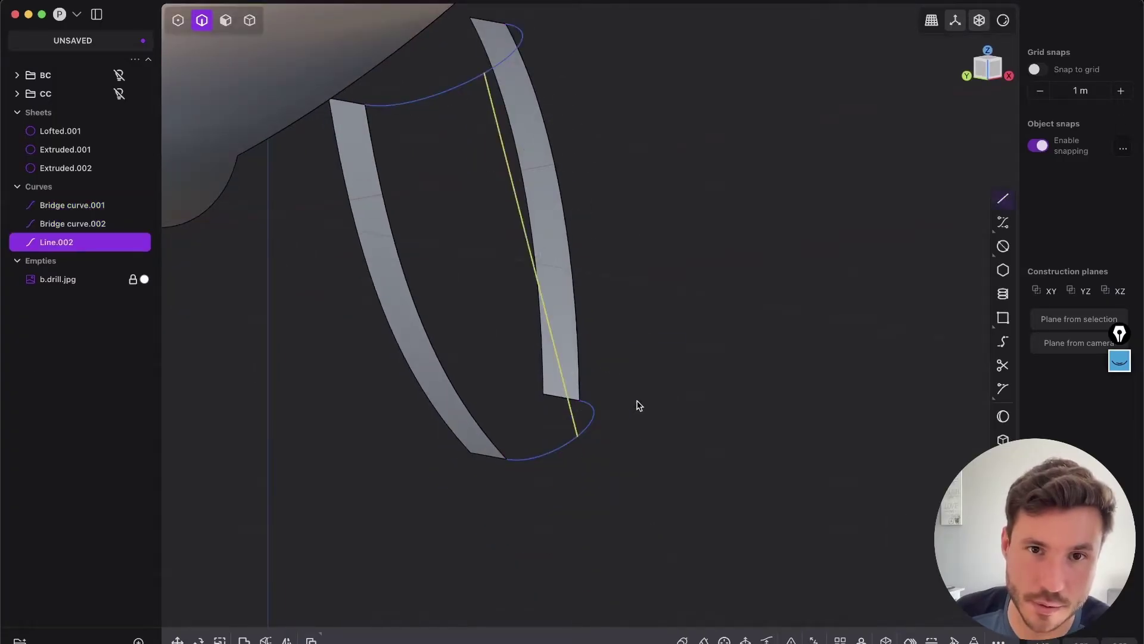
Raise the connecting line's degree once in the left view to give it a single middle control point.
{"action": "mouse_move", "coordinate": [444, 248]}
{"action": "middle_mouse_down"}
{"action": "mouse_move", "coordinate": [429, 250]}
{"action": "mouse_move", "coordinate": [469, 204]}
{"action": "middle_mouse_up"}
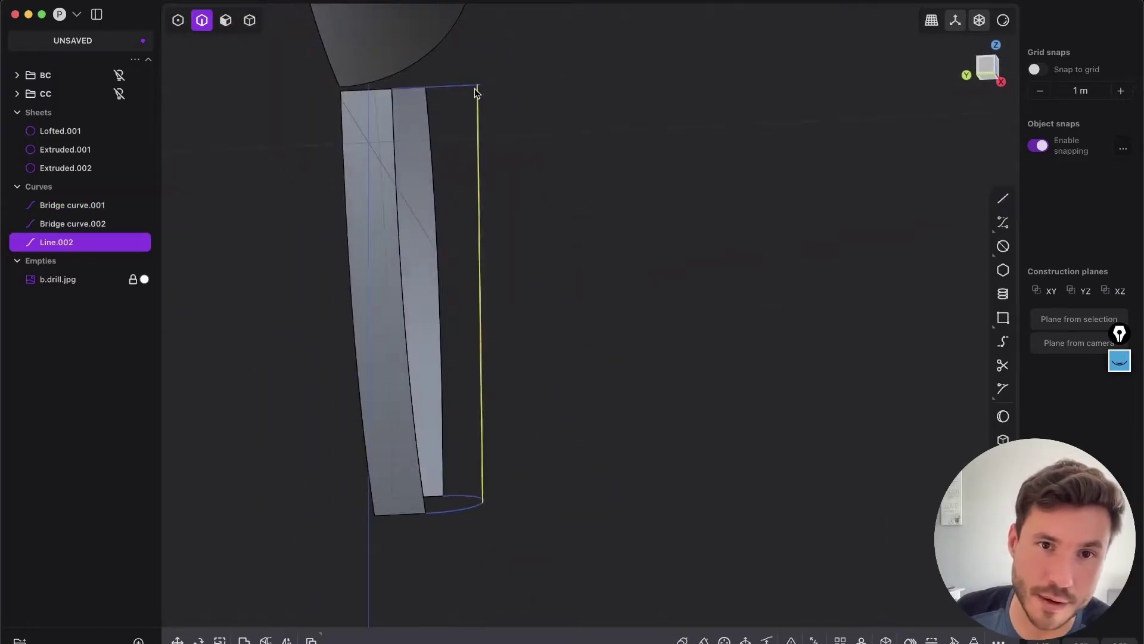
{"action": "left_click", "coordinate": [992, 69]}
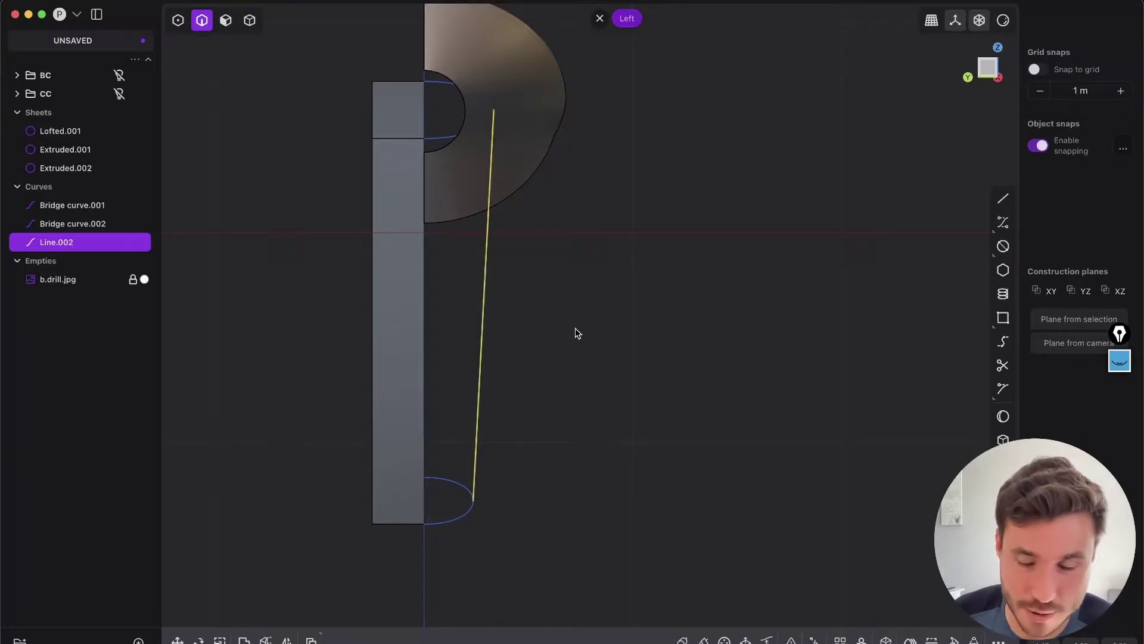
{"action": "middle_click_drag", "start_coordinate": [657, 301], "coordinate": [685, 360], "text": "shift"}
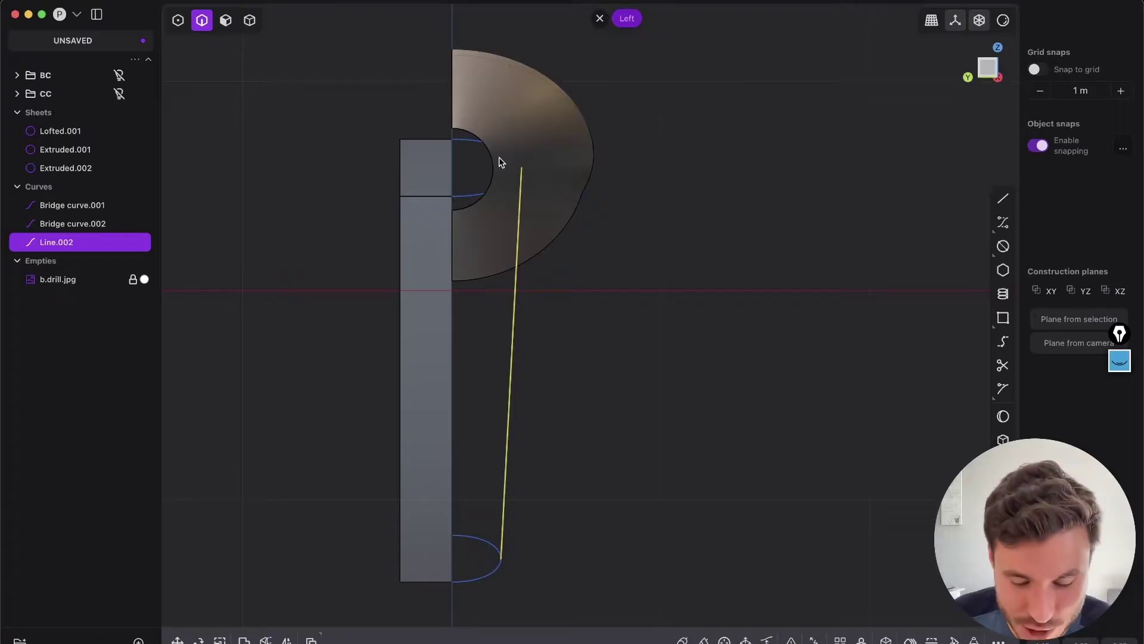
{"action": "key", "text": "shift+s"}
{"action": "right_click_drag", "start_coordinate": [560, 292], "coordinate": [563, 284]}
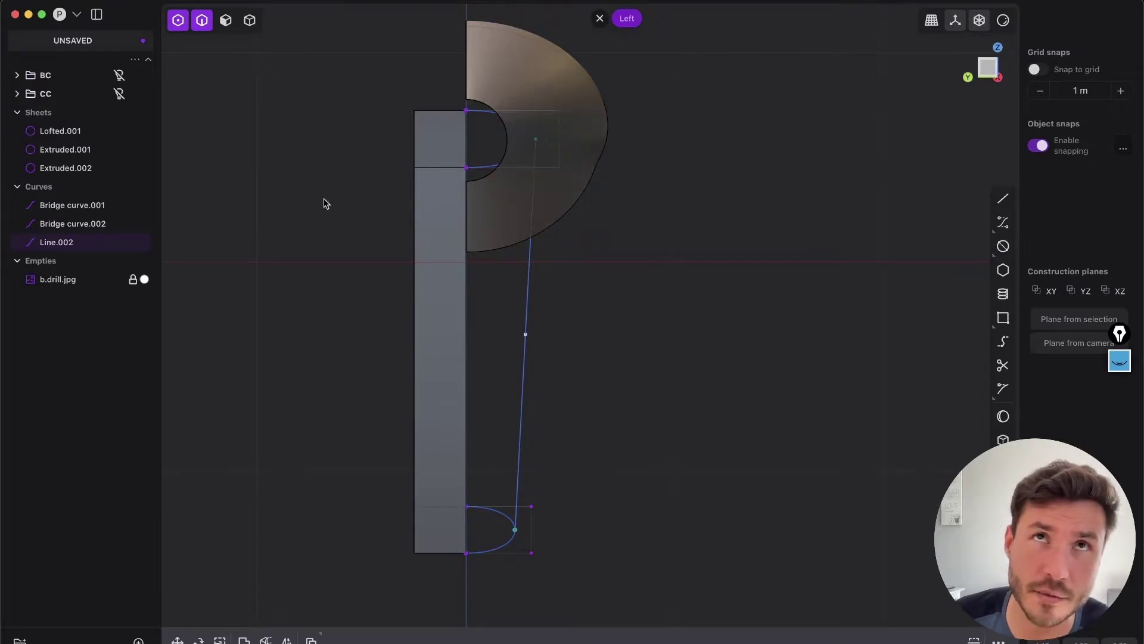
Try raising the line's degree again and moving its two middle control points about -0.034 m along Y, and undo both.
{"action": "key", "text": "shift+s"}
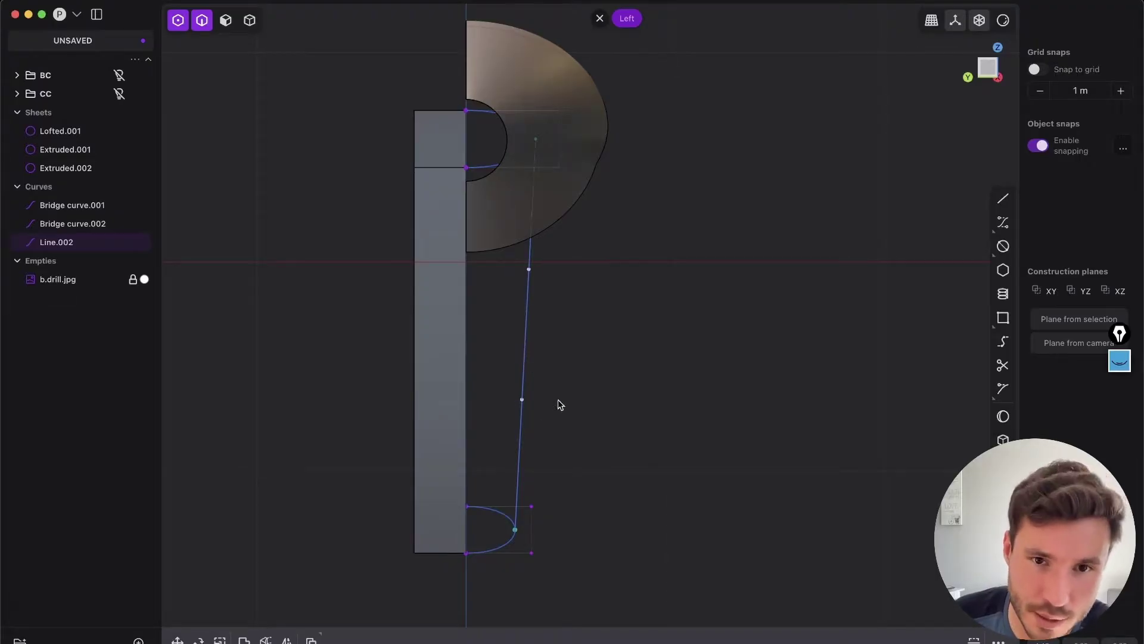
{"action": "key", "text": "g"}
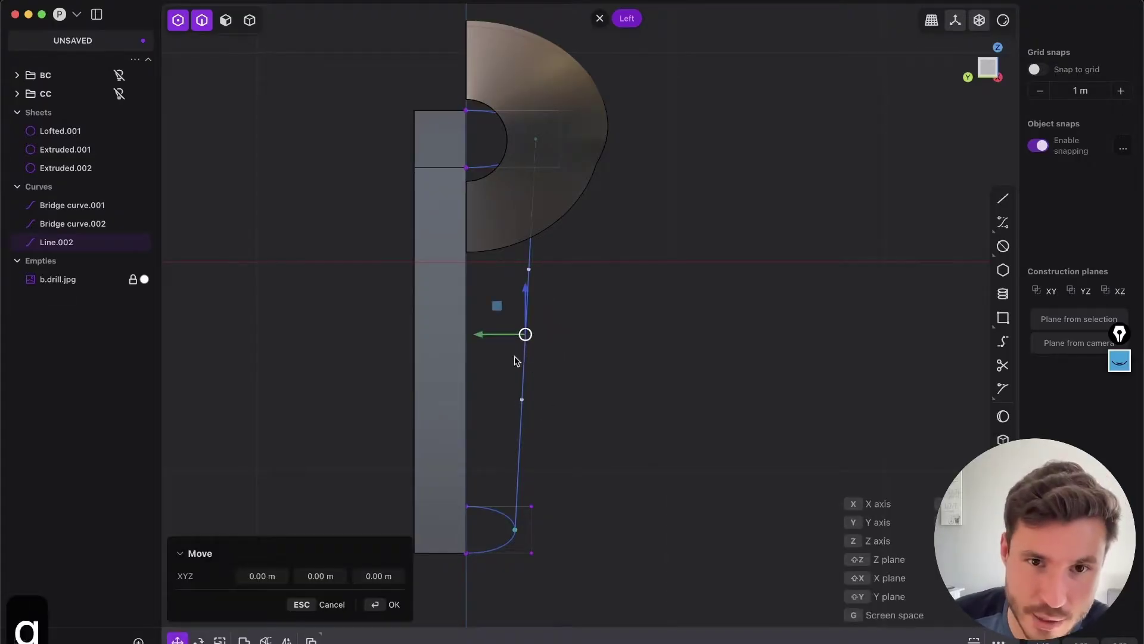
{"action": "left_click", "coordinate": [485, 341]}
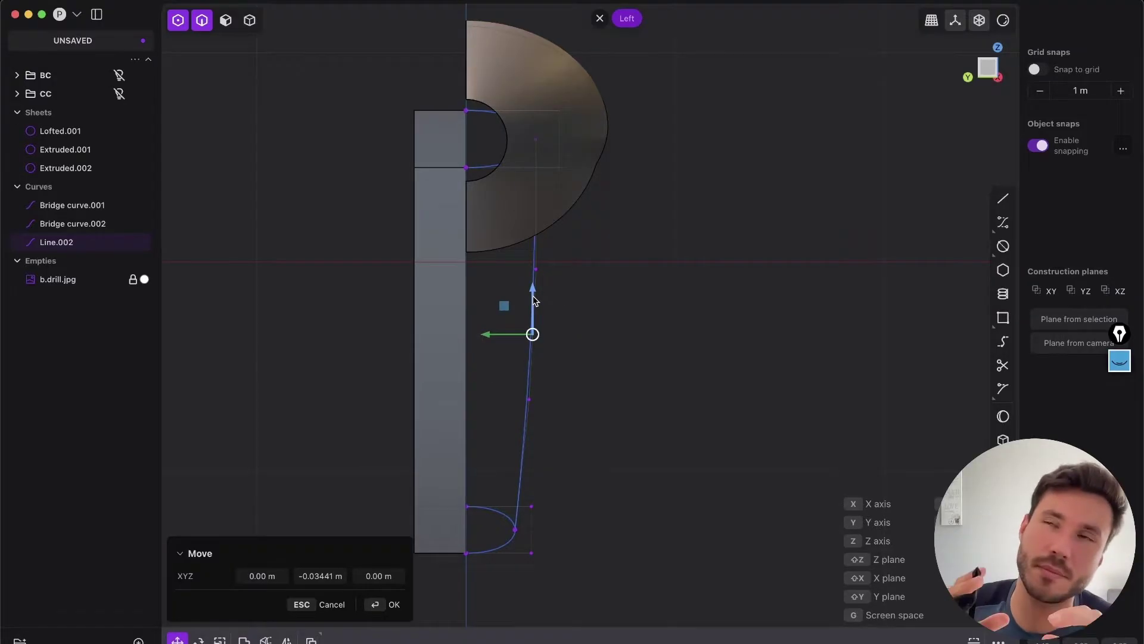
{"action": "key", "text": "super+z"}
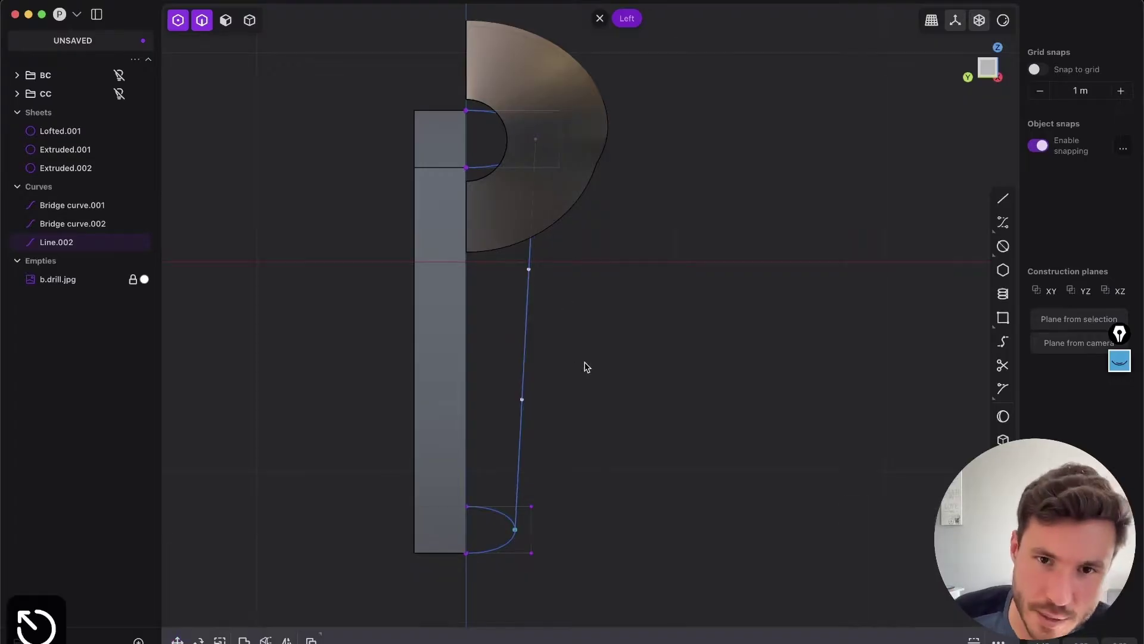
{"action": "key", "text": "super+z"}
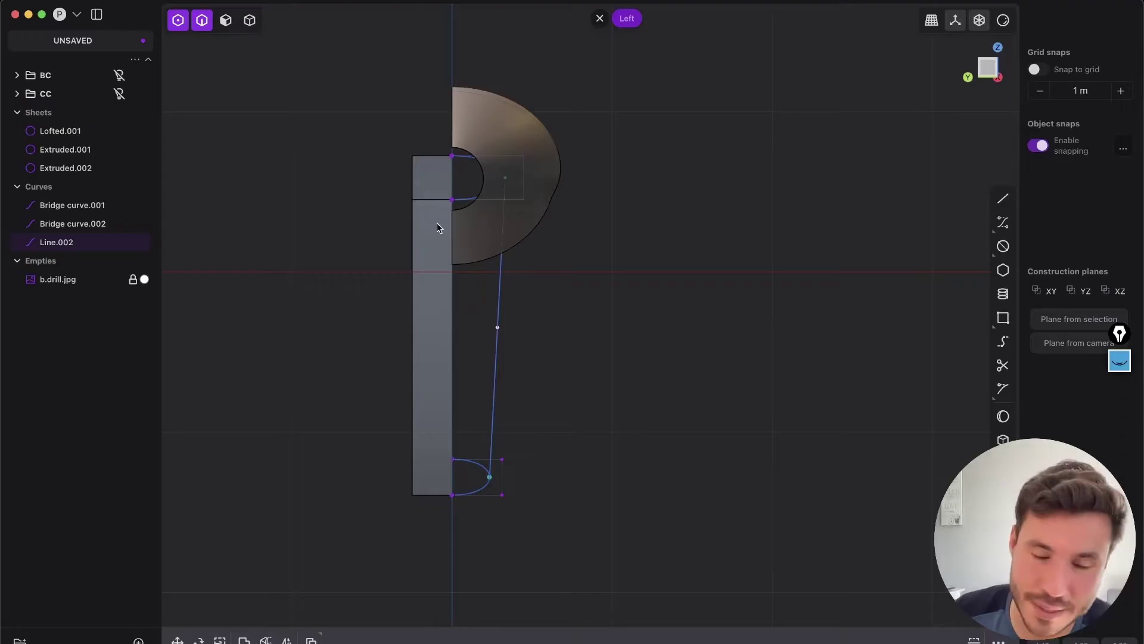
Move the line's single middle control point about -2.86 m along Y to bow the curve outward.
{"action": "key", "text": "g"}
{"action": "left_click_drag", "start_coordinate": [455, 331], "coordinate": [910, 352]}
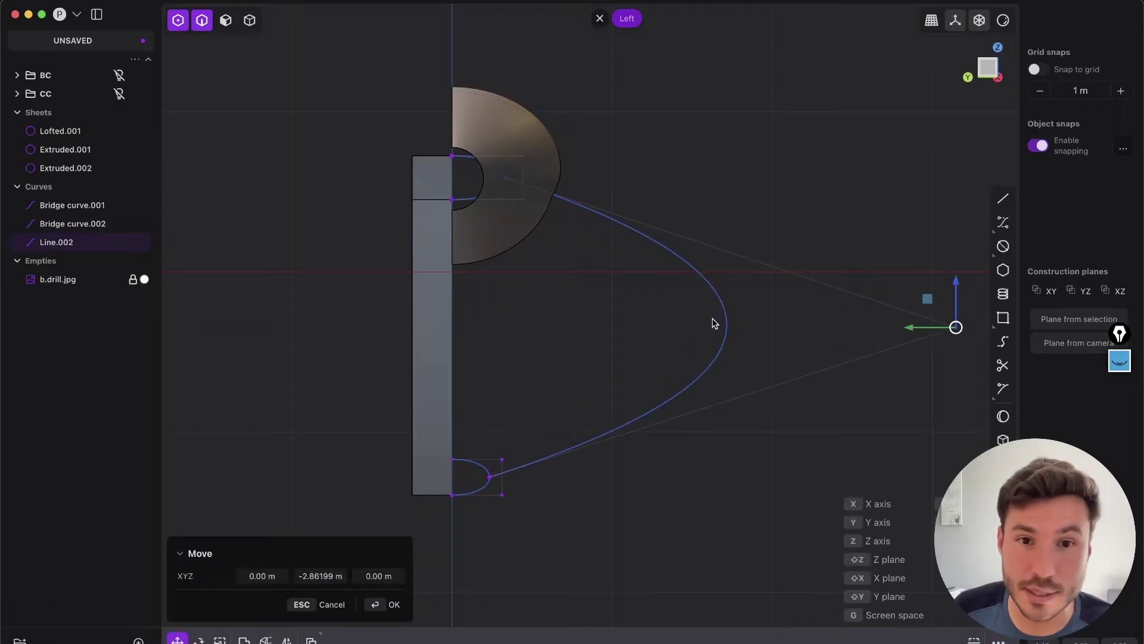
{"action": "key", "text": "Return"}
Draw a second straight line between the same two endpoints on the upper and lower bridge curves.
{"action": "middle_click_drag", "start_coordinate": [751, 258], "coordinate": [486, 198]}
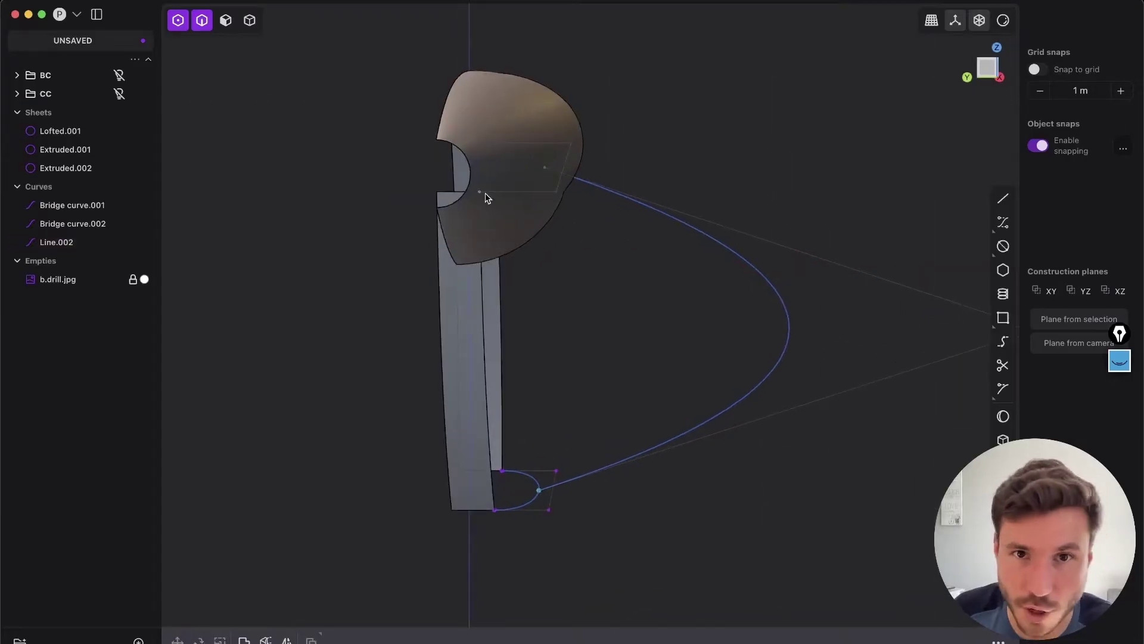
{"action": "middle_click_drag", "start_coordinate": [563, 184], "coordinate": [634, 217]}
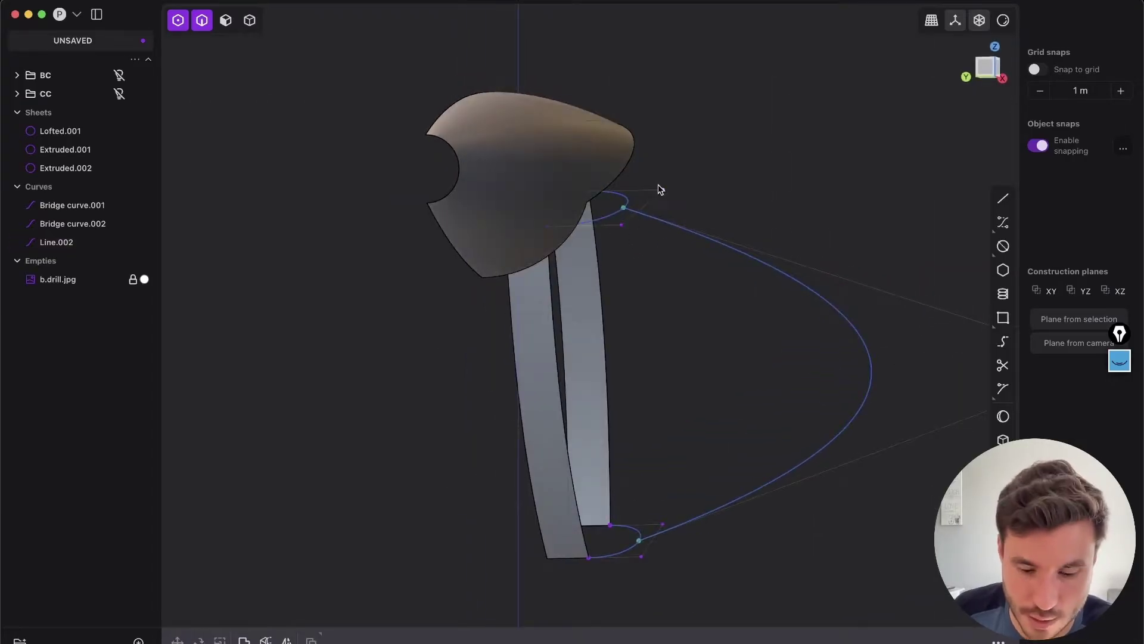
{"action": "key", "text": "shift+a"}
{"action": "left_click", "coordinate": [624, 208]}
{"action": "left_click", "coordinate": [639, 540]}
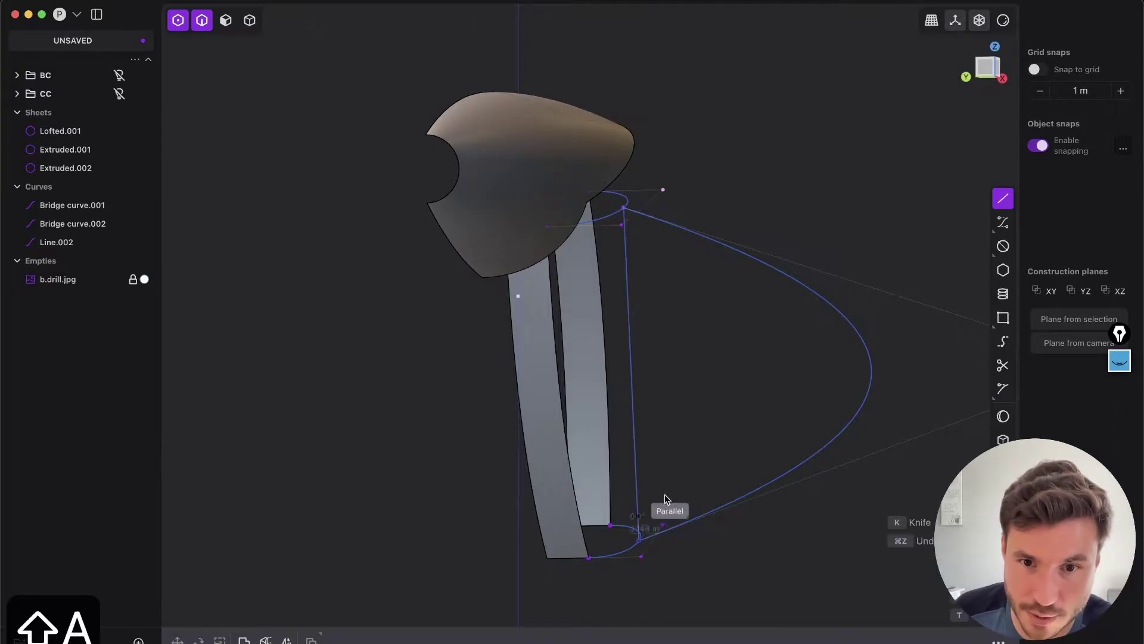
Raise the second line's degree twice in the left view to give it two middle control points.
{"action": "left_click", "coordinate": [979, 81]}
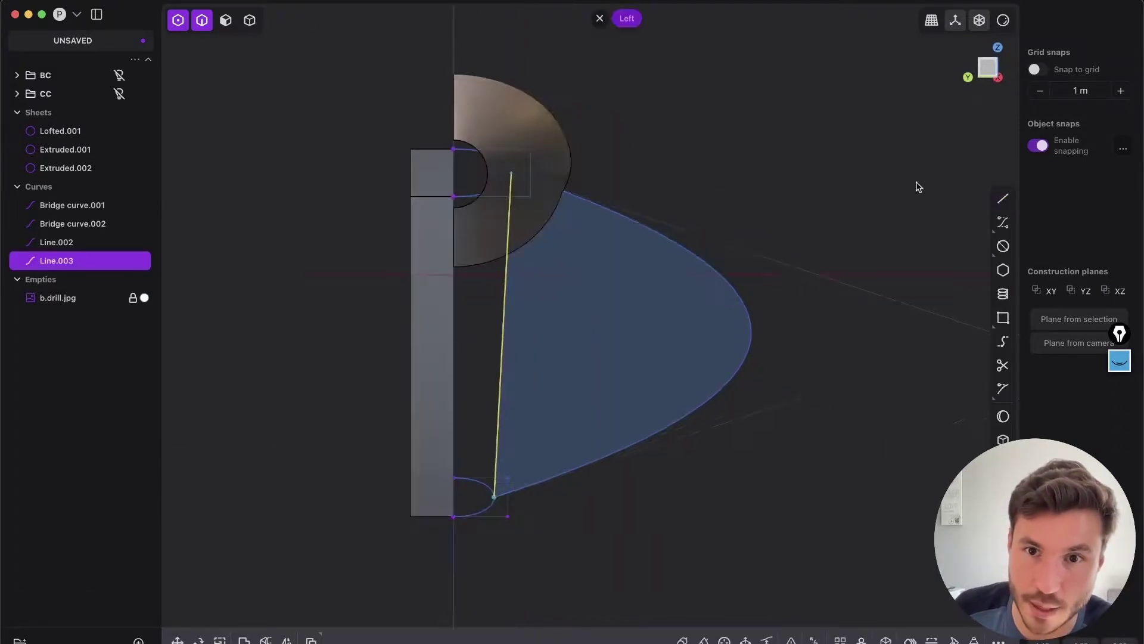
{"action": "key", "text": "shift+s"}
{"action": "key", "text": "shift+s"}
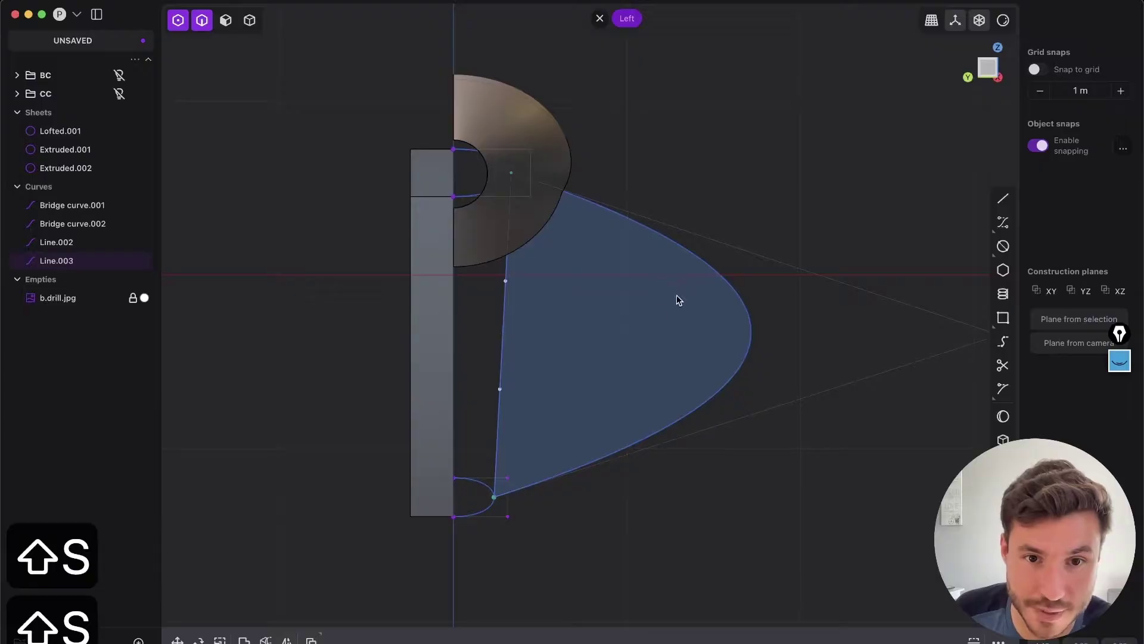
Move the second line's two middle control points about -1.91 m along Y so its curve coincides with the first bowed curve.
{"action": "middle_click_drag", "start_coordinate": [672, 383], "coordinate": [506, 435]}
{"action": "key", "text": "g"}
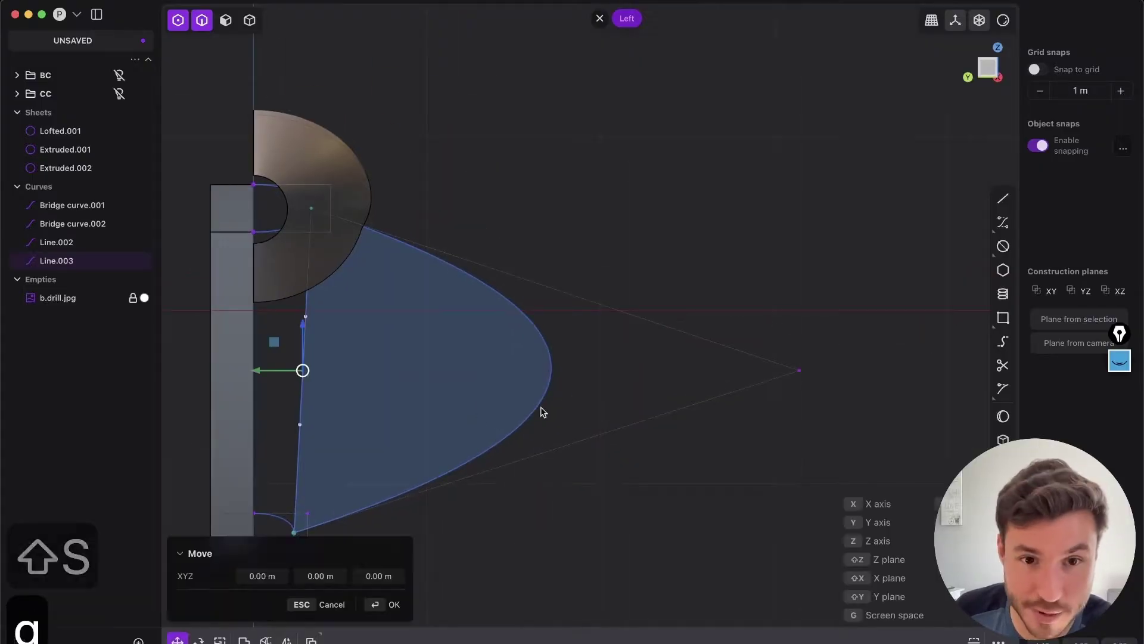
{"action": "left_click_drag", "start_coordinate": [262, 372], "coordinate": [798, 370]}
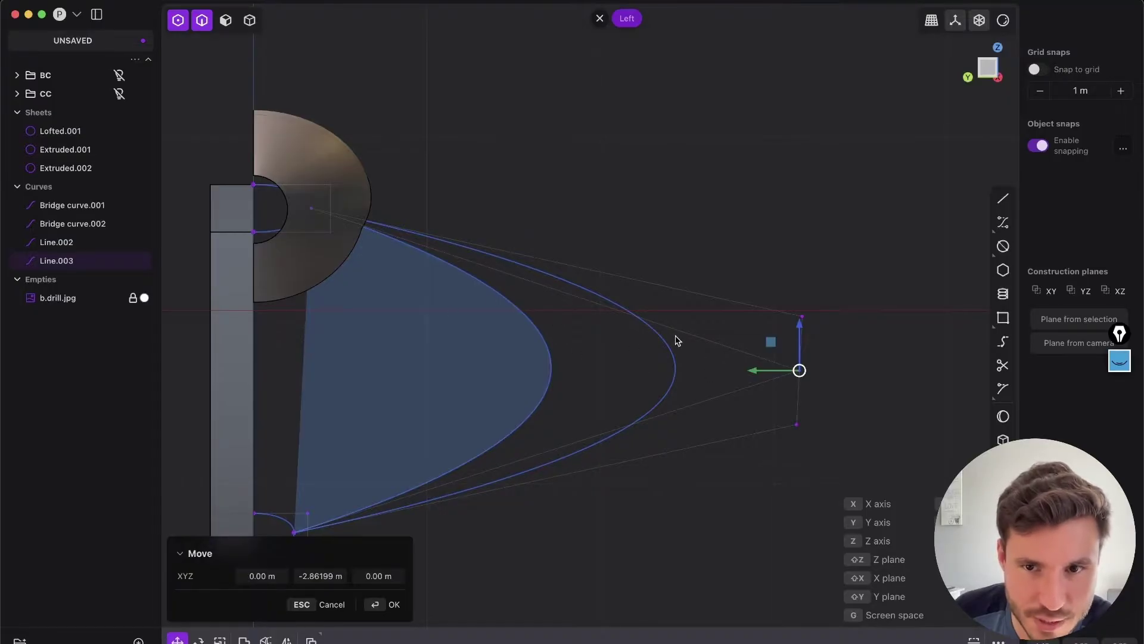
{"action": "left_click_drag", "start_coordinate": [760, 372], "coordinate": [588, 409]}
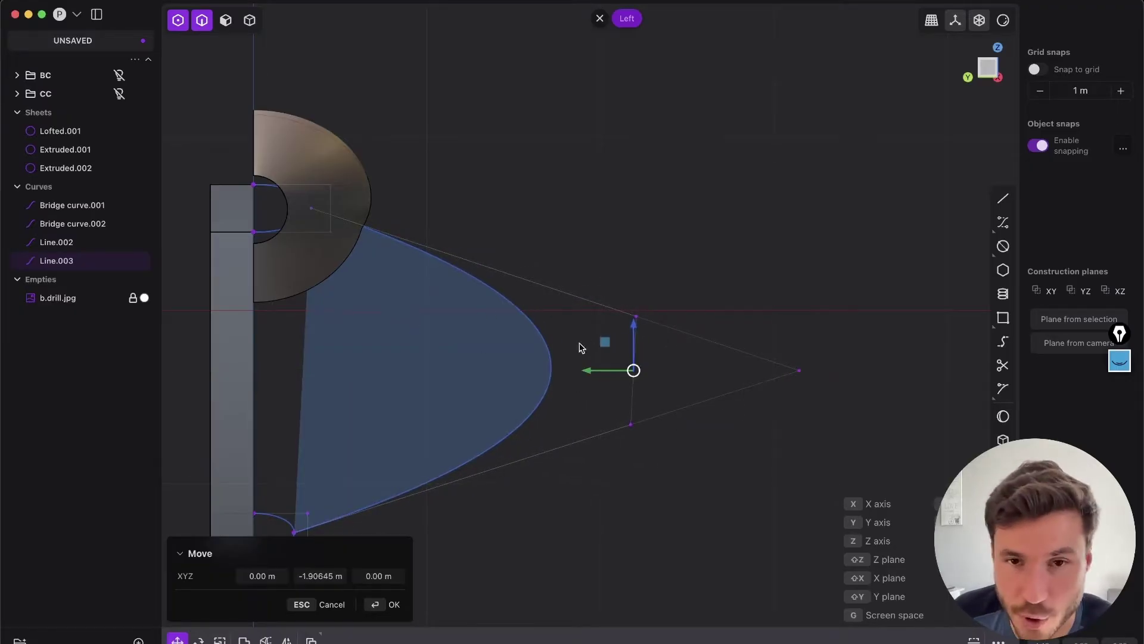
{"action": "key", "text": "Return"}
Try scaling the second curve's two middle control points apart along Z by about 2.53, and cancel the scaling.
{"action": "left_click_drag", "start_coordinate": [609, 275], "coordinate": [658, 501]}
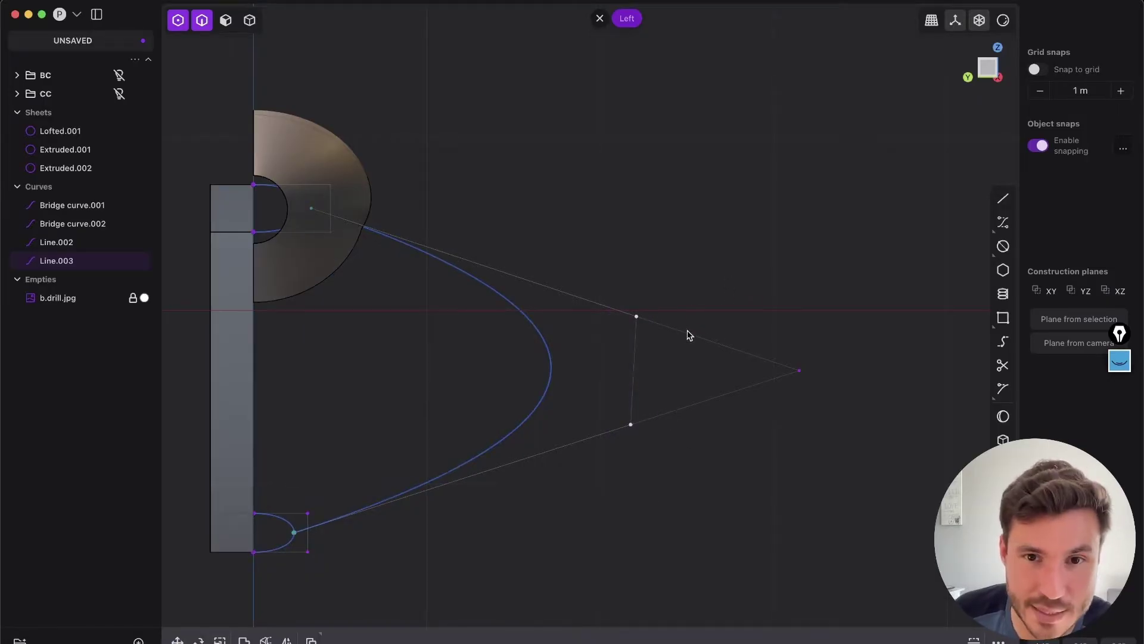
{"action": "key", "text": "s"}
{"action": "left_click_drag", "start_coordinate": [635, 325], "coordinate": [638, 251]}
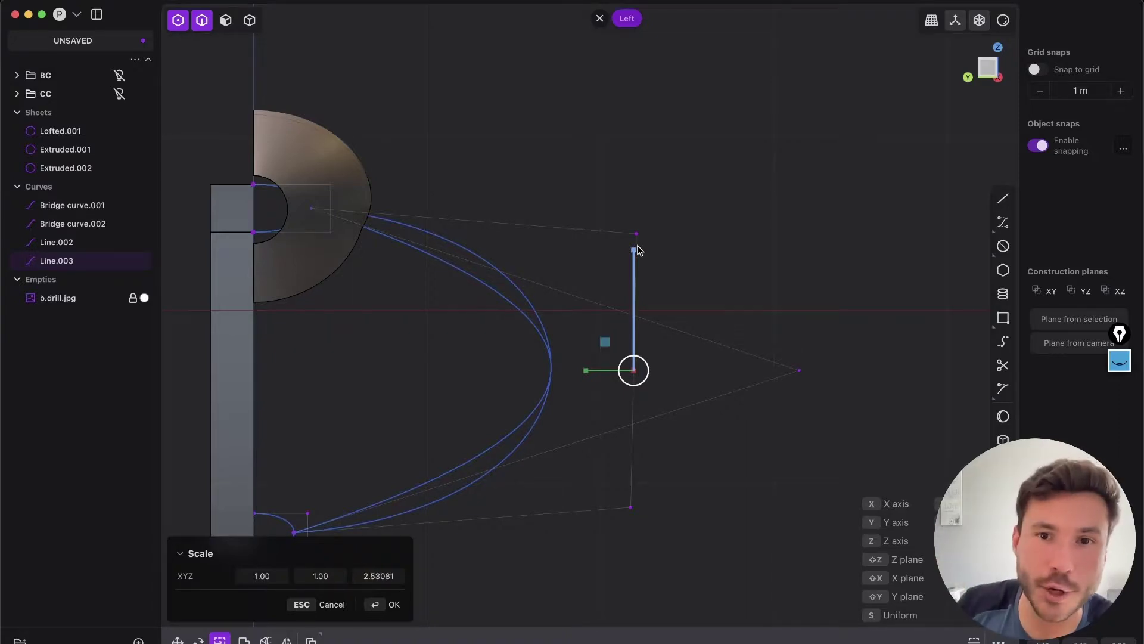
{"action": "key", "text": "Escape"}
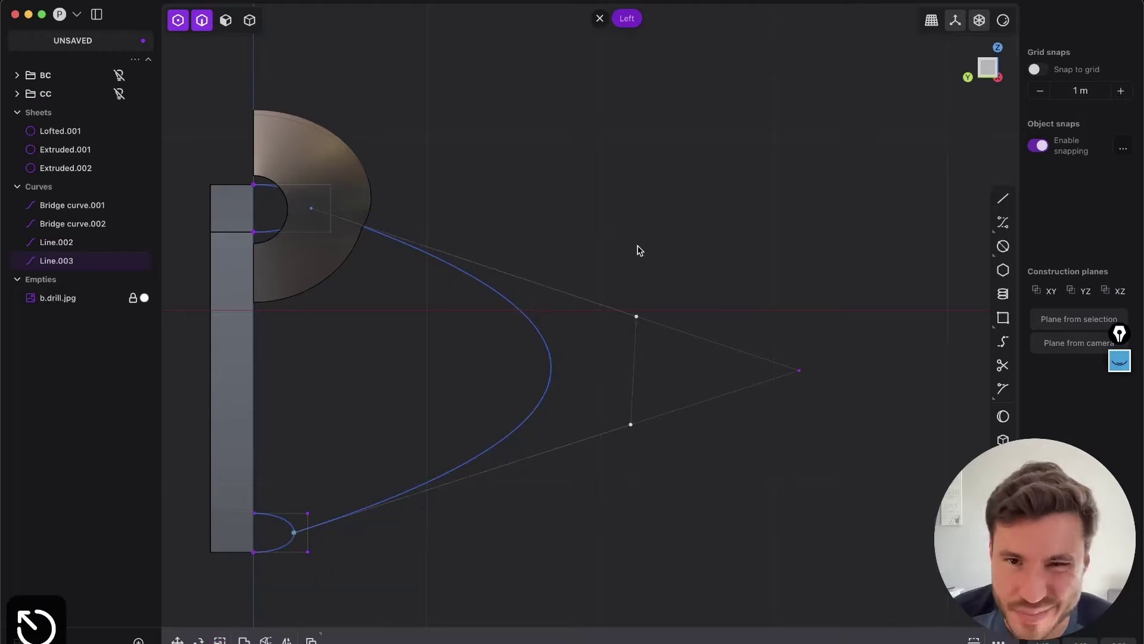
Delete both bowed side curves between the upper and lower bridge curves.
{"action": "key", "text": "2"}
{"action": "left_click", "coordinate": [537, 364]}
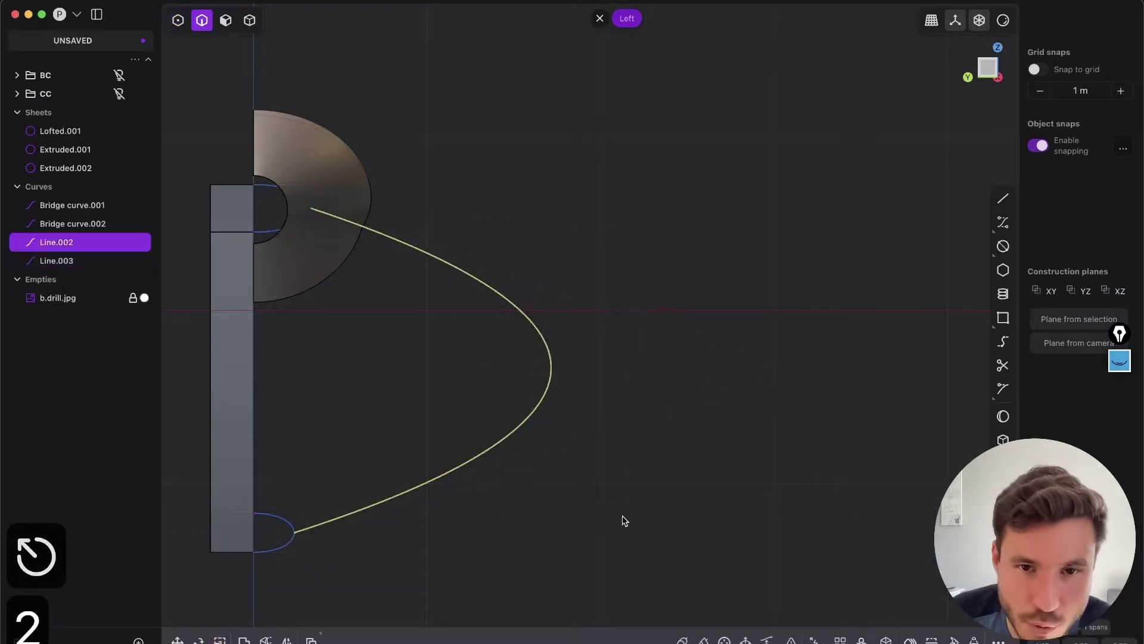
{"action": "key", "text": "x"}
{"action": "left_click", "coordinate": [546, 416]}
{"action": "key", "text": "x"}
{"action": "middle_click_drag", "start_coordinate": [427, 342], "coordinate": [521, 298], "text": "shift"}
{"action": "middle_click_drag", "start_coordinate": [379, 188], "coordinate": [529, 208]}
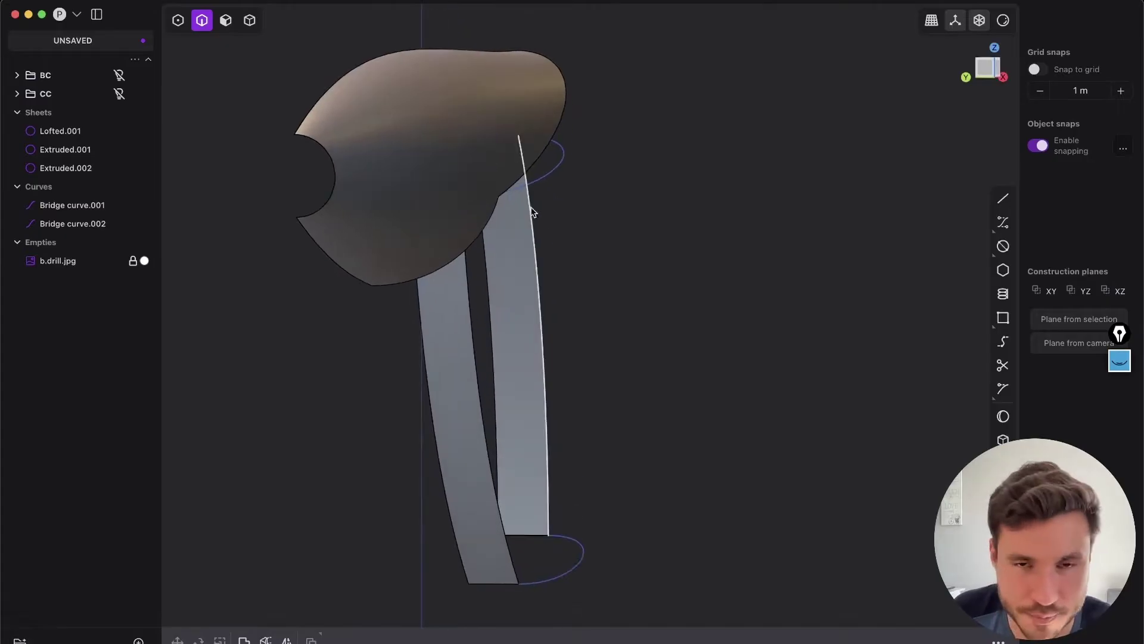
Draw a straight line from the upper bridge curve's midpoint to the lower bridge curve's midpoint.
{"action": "key", "text": "shift+a"}
{"action": "middle_click_drag", "start_coordinate": [627, 168], "coordinate": [598, 220]}
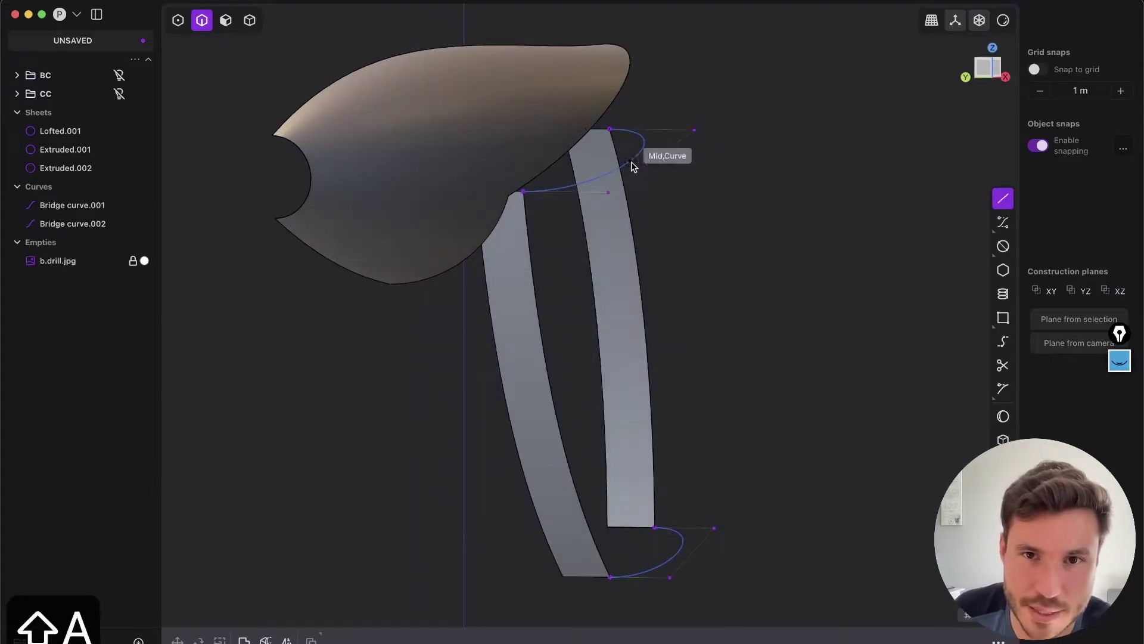
{"action": "left_click", "coordinate": [677, 549]}
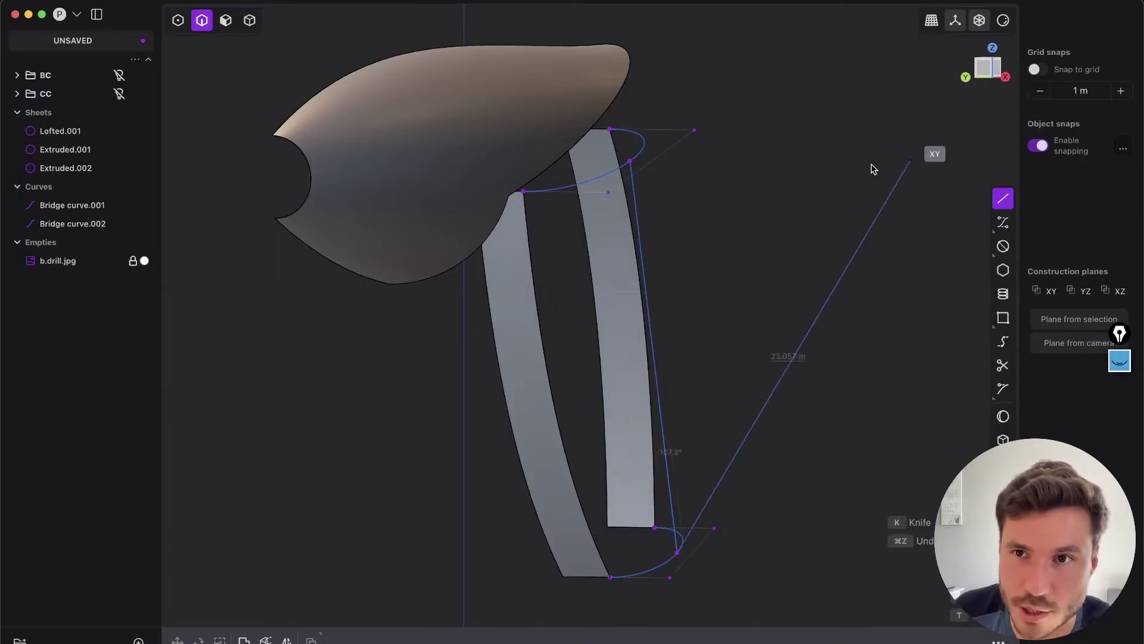
{"action": "right_click", "coordinate": [566, 282]}
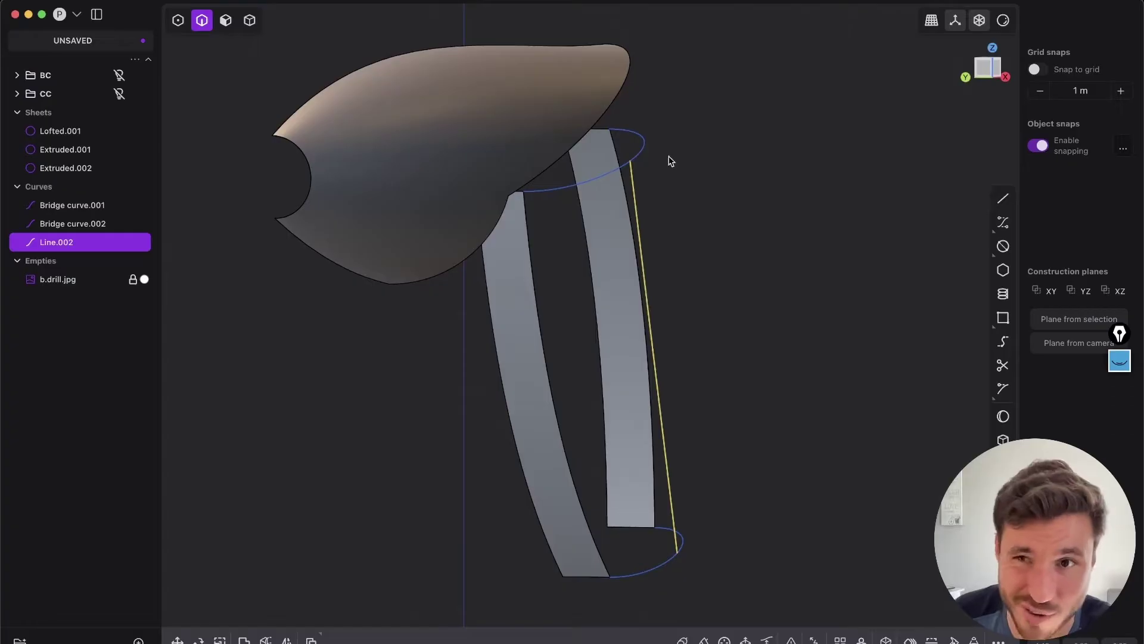
Raise the side line's degree once and move its middle control point about -0.06 m along Y in the left view.
{"action": "left_click", "coordinate": [981, 70]}
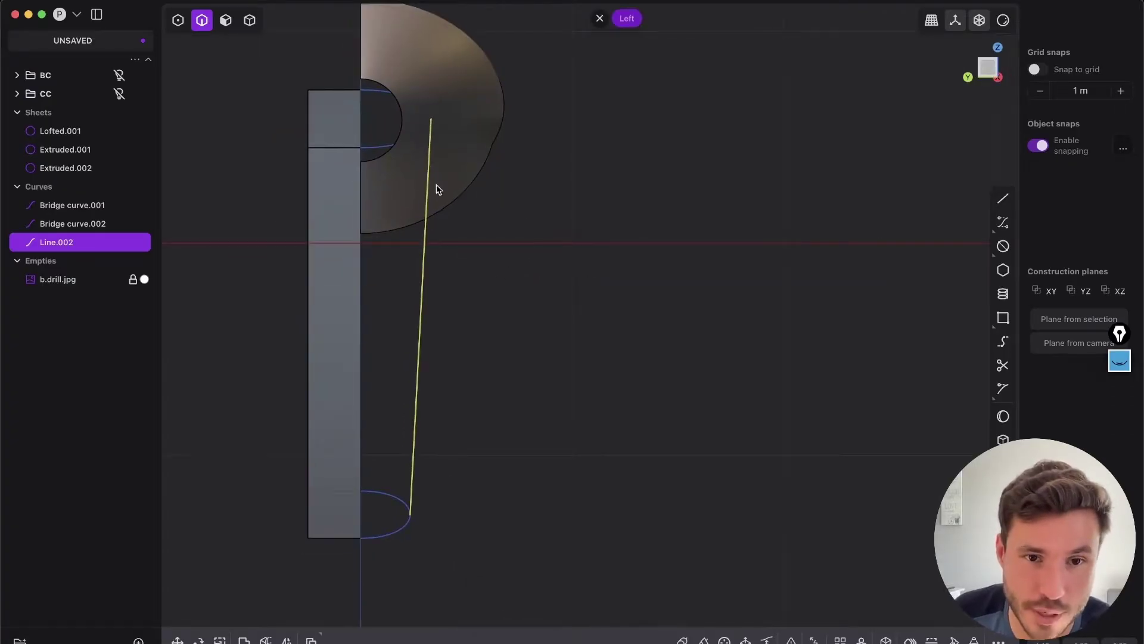
{"action": "middle_click_drag", "start_coordinate": [437, 185], "coordinate": [421, 198]}
{"action": "key", "text": "shift+s"}
{"action": "middle_click_drag", "start_coordinate": [635, 218], "coordinate": [611, 340], "text": "shift"}
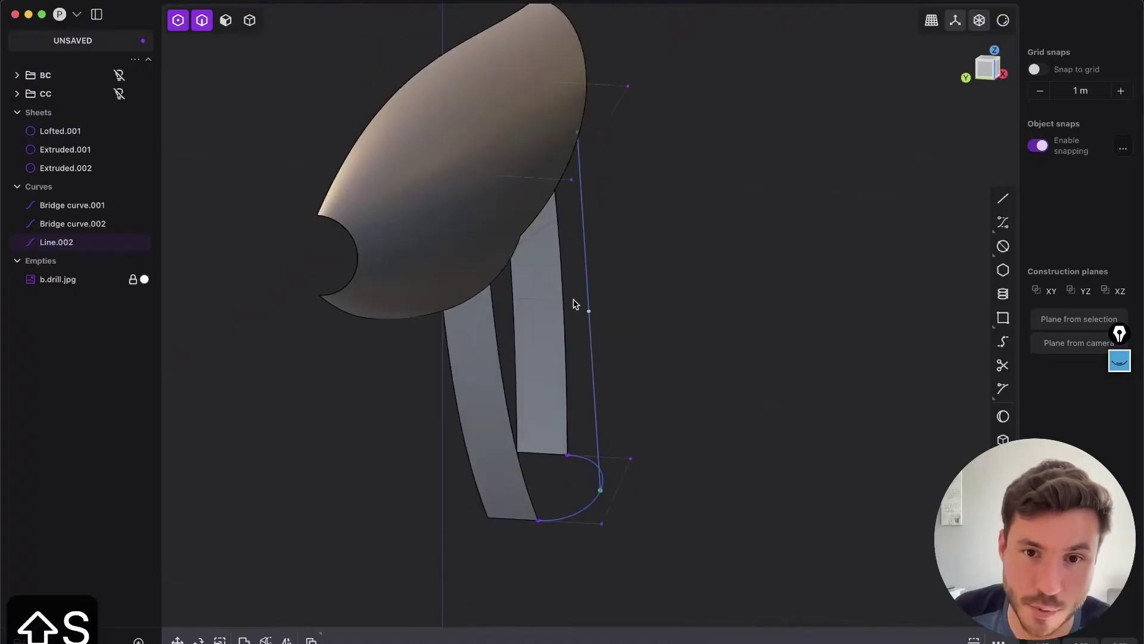
{"action": "left_click", "coordinate": [992, 74]}
{"action": "scroll", "coordinate": [468, 334], "scroll_direction": "up", "scroll_amount": 3}
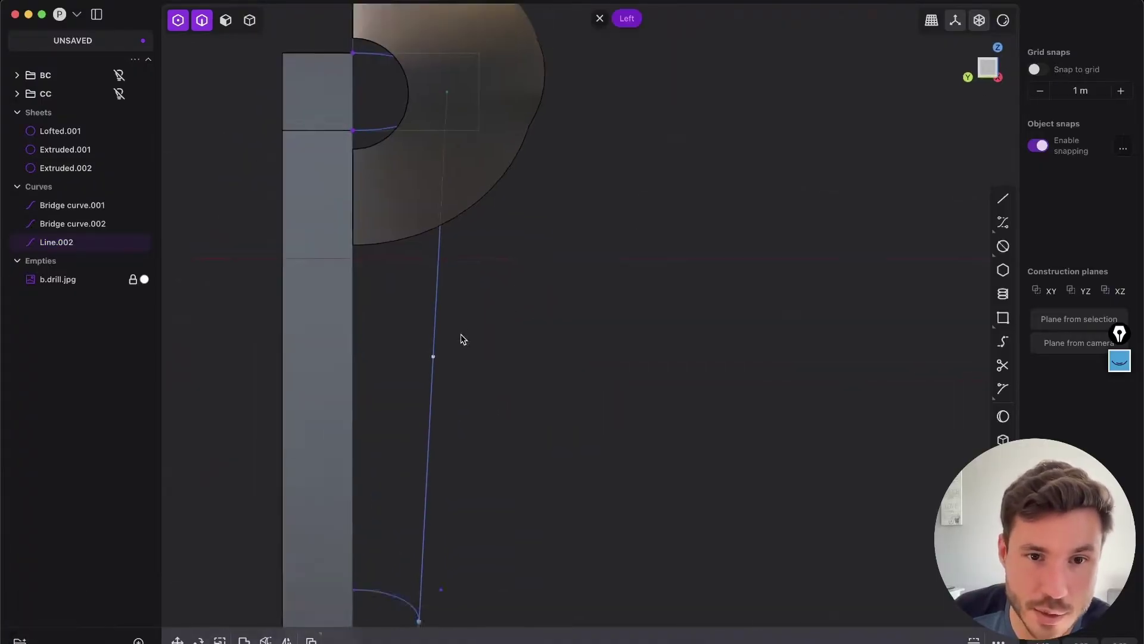
{"action": "scroll", "coordinate": [459, 387], "scroll_direction": "down", "scroll_amount": 2}
{"action": "key", "text": "g"}
{"action": "middle_click_drag", "start_coordinate": [475, 352], "coordinate": [485, 327], "text": "shift"}
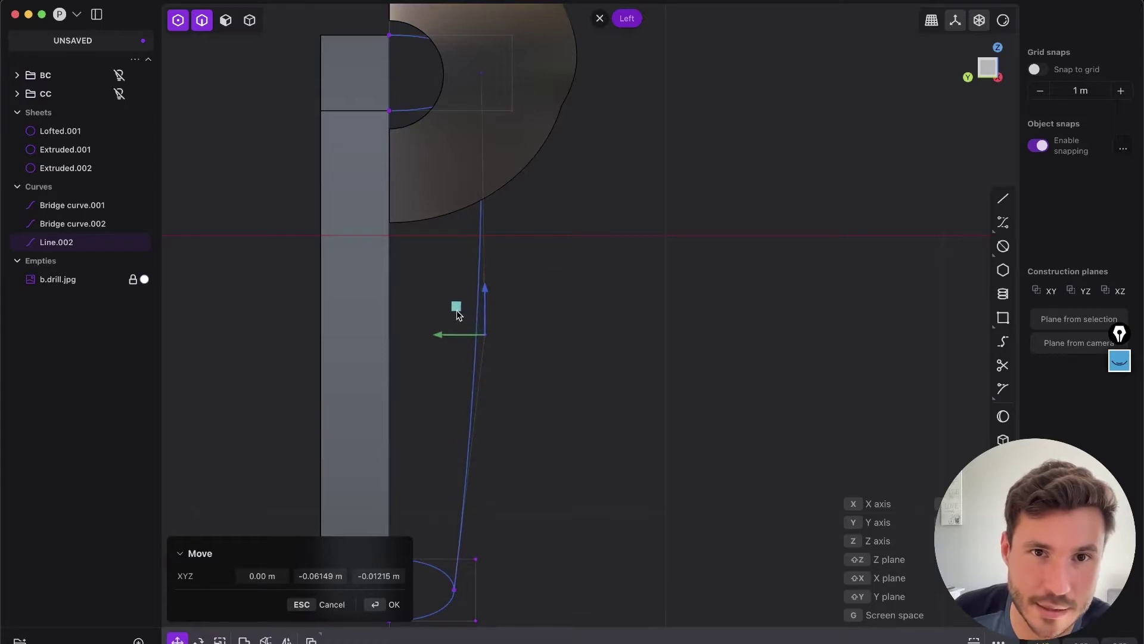
{"action": "key", "text": "2"}
{"action": "right_click", "coordinate": [511, 356]}
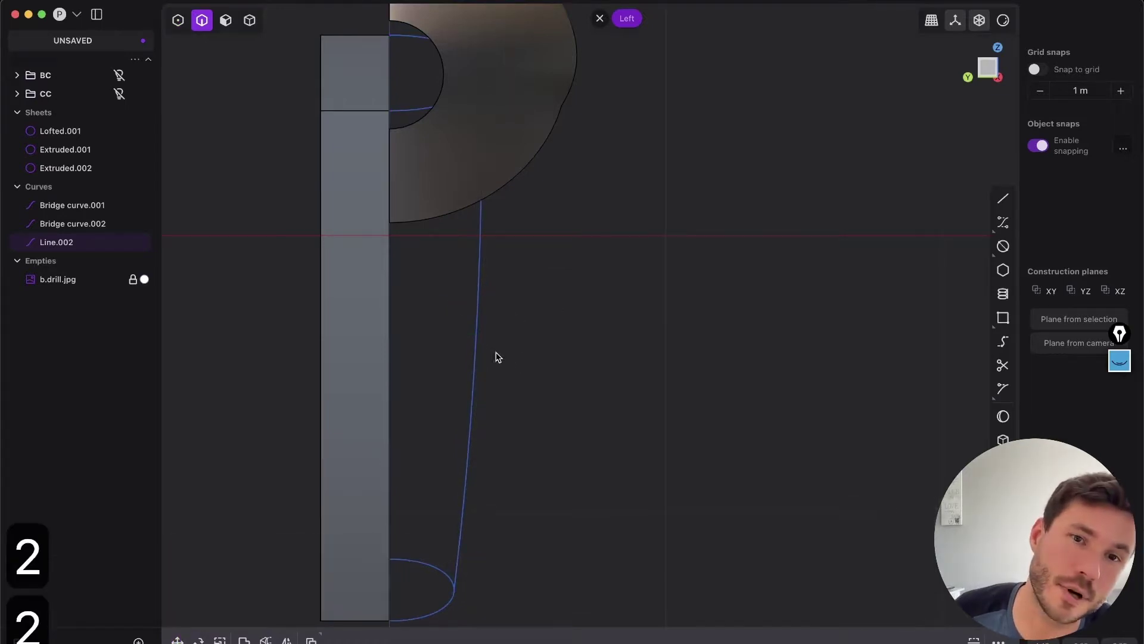
{"action": "key", "text": "2"}
Loft through the two strips' inner edges and the side curve with G1 continuity, using both bridge curves as guides.
{"action": "scroll", "coordinate": [492, 238], "scroll_direction": "down", "scroll_amount": 5}
{"action": "middle_click_drag", "start_coordinate": [487, 168], "coordinate": [464, 233]}
{"action": "middle_click_drag", "start_coordinate": [730, 160], "coordinate": [482, 379], "text": "shift"}
{"action": "middle_click_drag", "start_coordinate": [447, 277], "coordinate": [490, 225]}
{"action": "scroll", "coordinate": [511, 285], "scroll_direction": "up", "scroll_amount": 4}
{"action": "scroll", "coordinate": [506, 268], "scroll_direction": "up", "scroll_amount": 2}
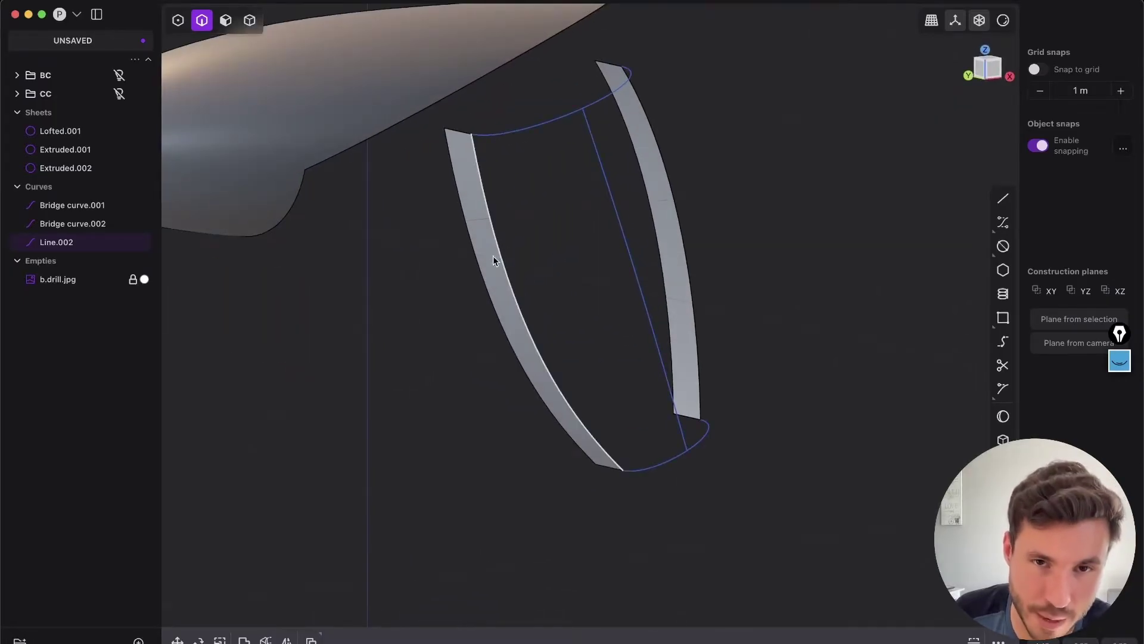
{"action": "left_click", "coordinate": [518, 313]}
{"action": "left_click", "coordinate": [634, 264], "text": "shift"}
{"action": "left_click", "coordinate": [681, 252], "text": "shift"}
{"action": "middle_click_drag", "start_coordinate": [669, 181], "coordinate": [677, 151]}
{"action": "key", "text": "l"}
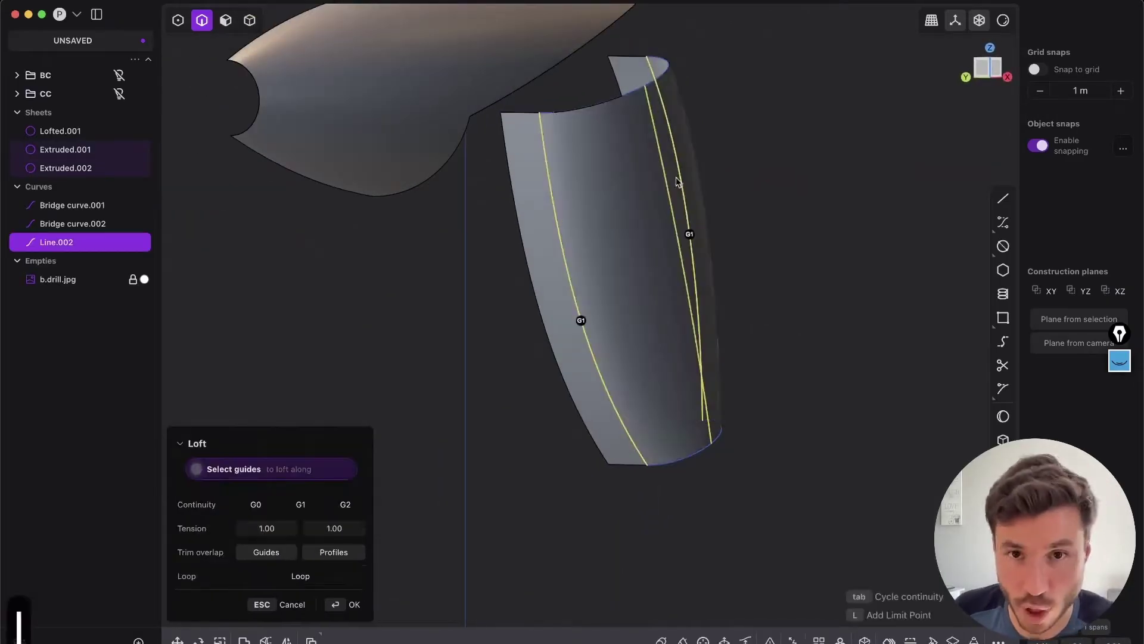
{"action": "left_click", "coordinate": [624, 92]}
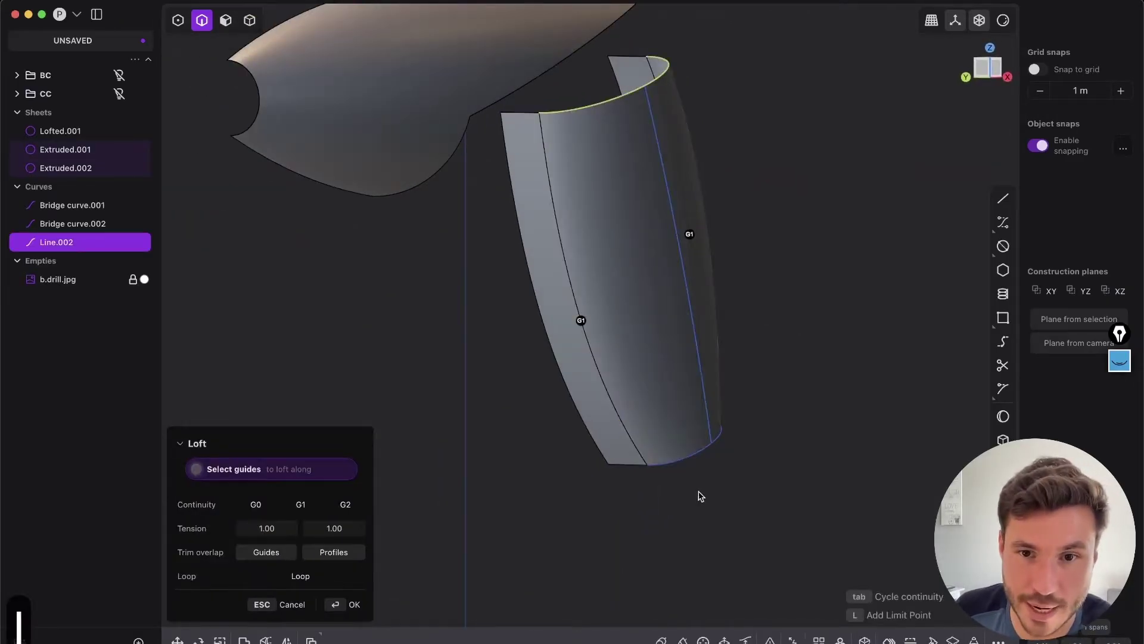
{"action": "left_click", "coordinate": [693, 457]}
{"action": "right_click", "coordinate": [773, 371]}
Delete the two extruded strips and move the bridge curves and side line into the BC folder.
{"action": "left_click", "coordinate": [790, 209]}
{"action": "key", "text": "Tab"}
{"action": "key", "text": "x"}
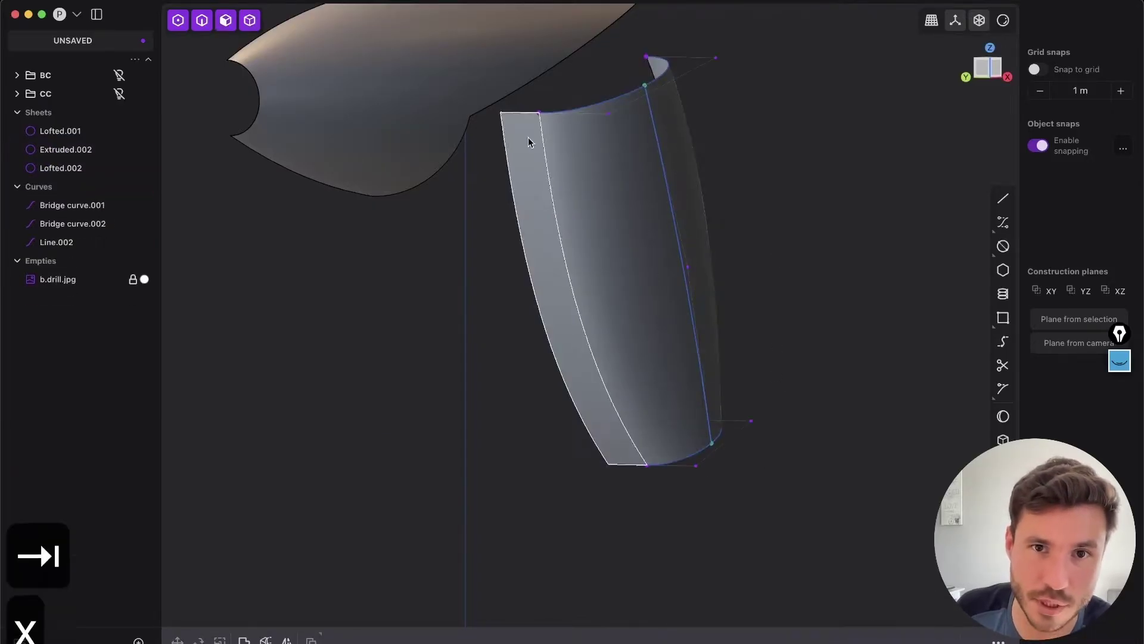
{"action": "key", "text": "x"}
{"action": "left_click", "coordinate": [695, 358]}
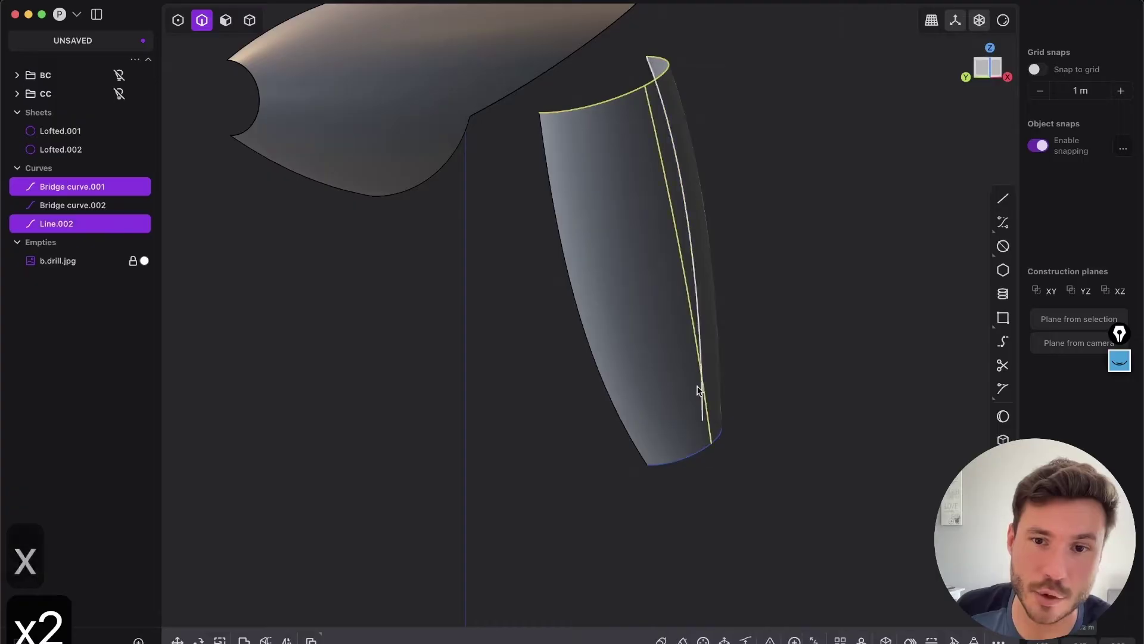
{"action": "left_click", "coordinate": [702, 448]}
{"action": "left_click_drag", "start_coordinate": [94, 184], "coordinate": [51, 76]}
{"action": "key", "text": "1"}
Undo the curves' move to the folder, the deletion of the strips and the handle loft.
{"action": "middle_click_drag", "start_coordinate": [677, 191], "coordinate": [550, 278]}
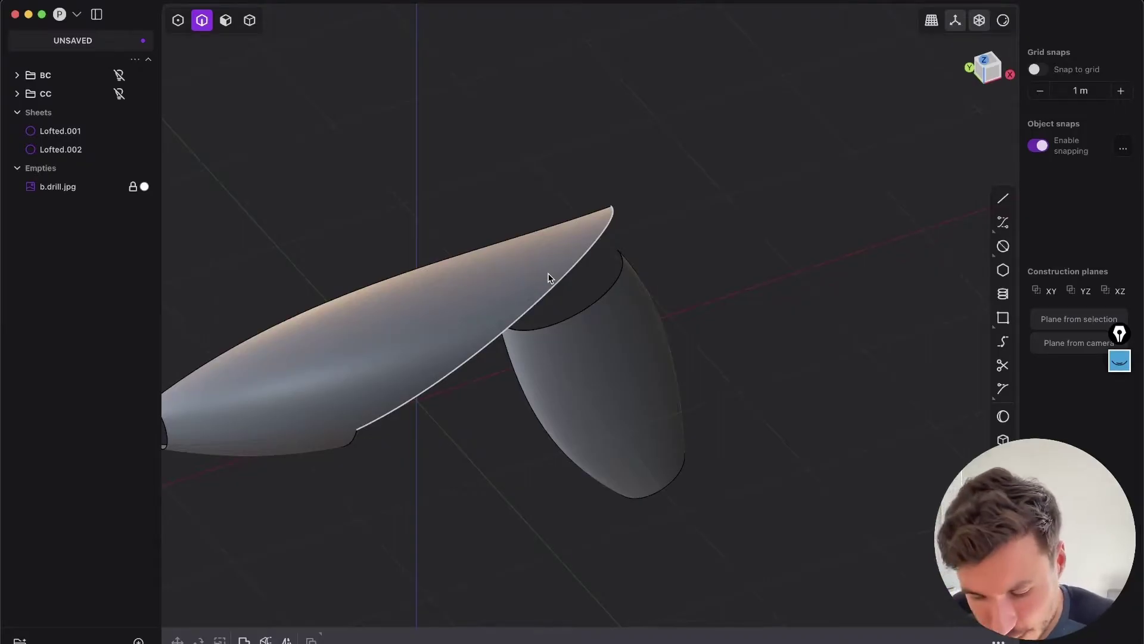
{"action": "mouse_move", "coordinate": [600, 280]}
{"action": "middle_mouse_down"}
{"action": "mouse_move", "coordinate": [624, 332]}
{"action": "mouse_move", "coordinate": [613, 391]}
{"action": "mouse_move", "coordinate": [582, 291]}
{"action": "middle_mouse_up"}
{"action": "scroll", "coordinate": [583, 292], "scroll_direction": "up", "scroll_amount": 3}
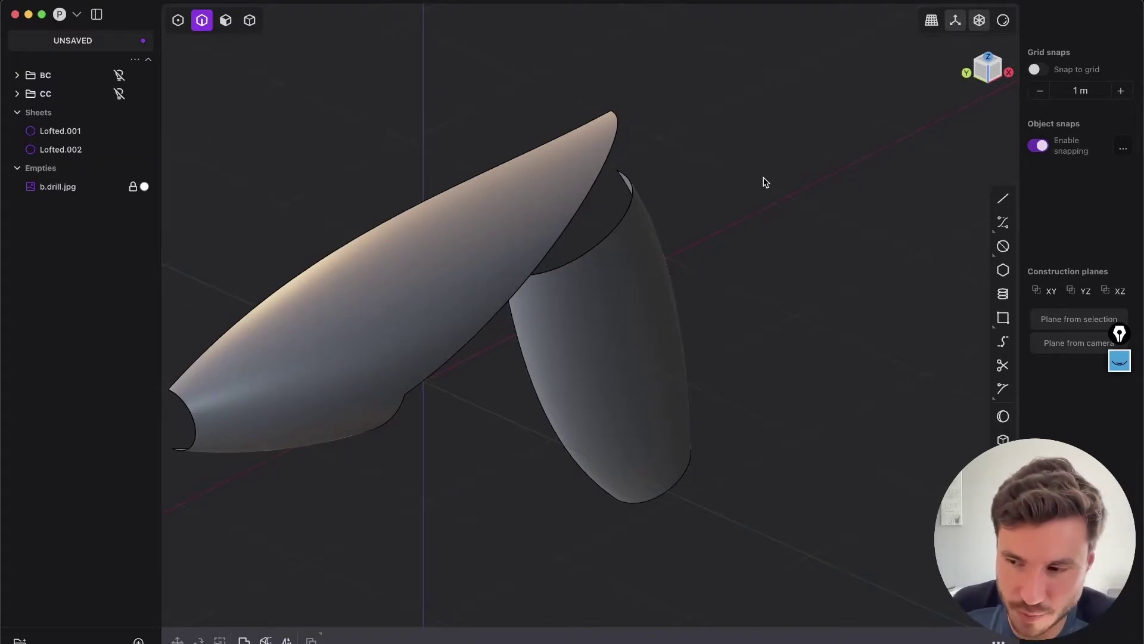
{"action": "key", "text": "super+z"}
{"action": "key", "text": "super+z"}
{"action": "key", "text": "super+z"}
{"action": "key", "text": "super+z"}
{"action": "key", "text": "super+z"}
{"action": "key", "text": "super+z"}
{"action": "key", "text": "super+z"}
{"action": "key", "text": "super+z"}
{"action": "key", "text": "super+z"}
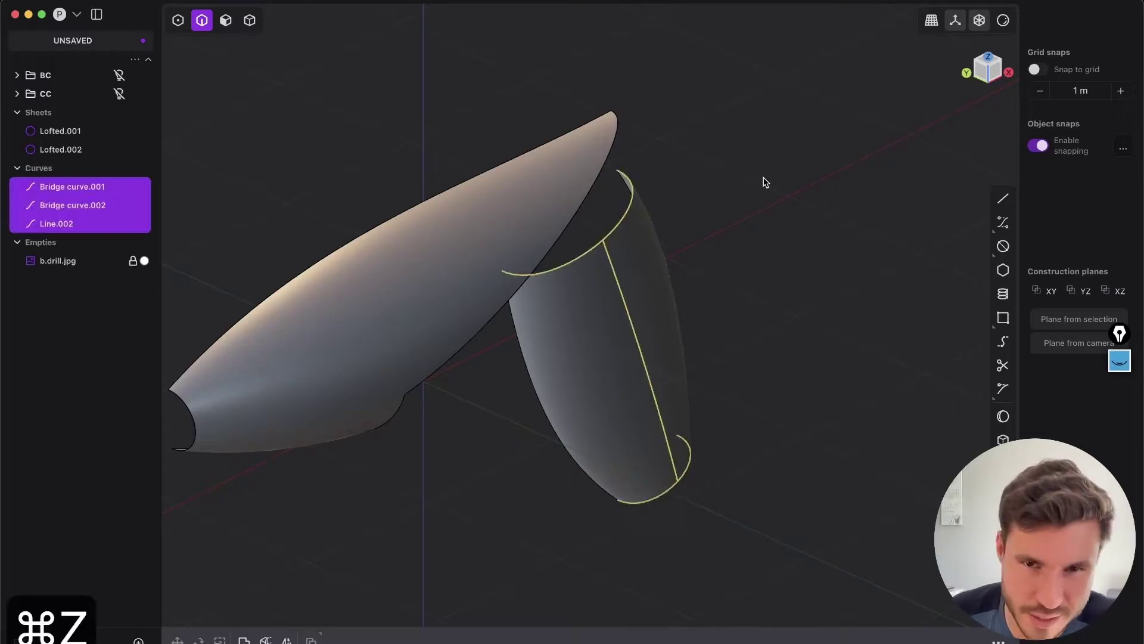
{"action": "middle_click_drag", "start_coordinate": [778, 343], "coordinate": [460, 286]}
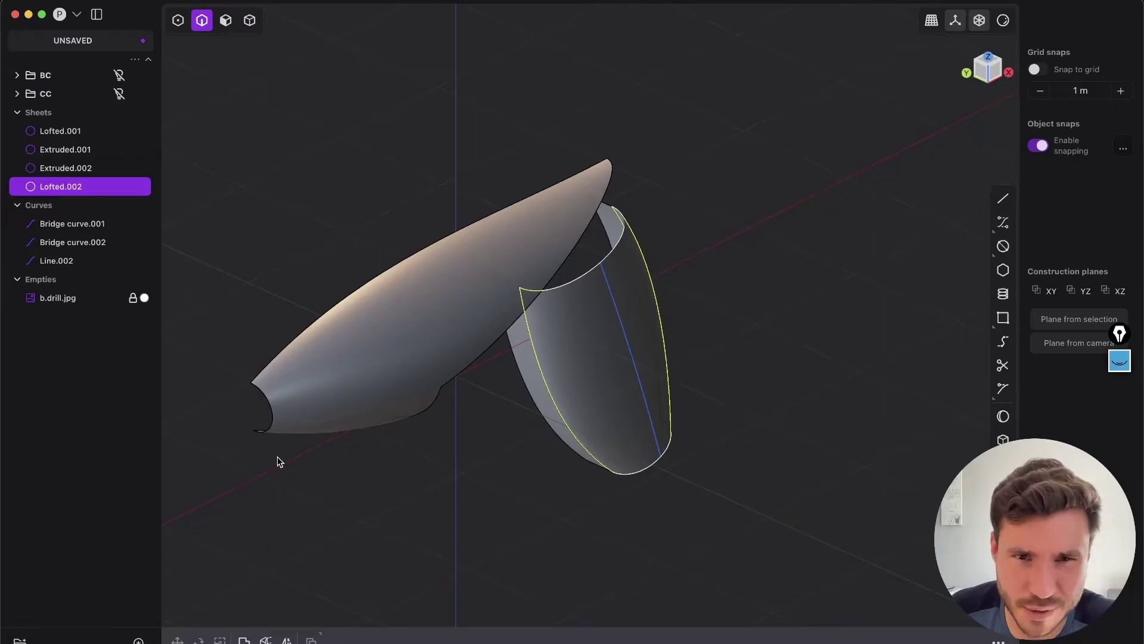
{"action": "key", "text": "super+z"}
{"action": "key", "text": "super+z"}
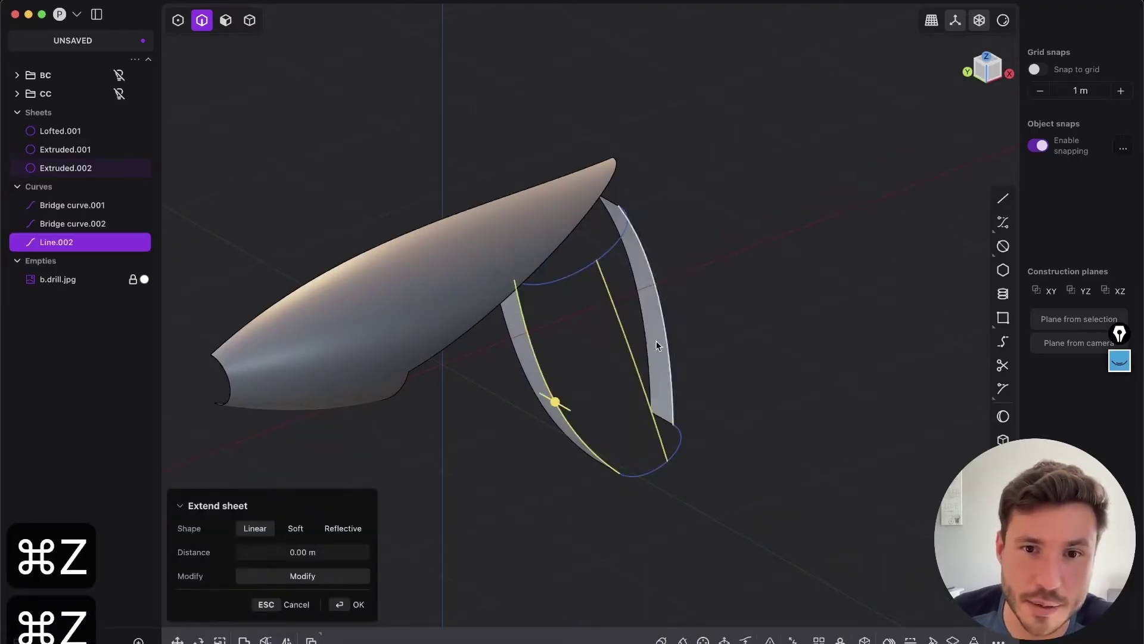
Delete the bowed side line between the two bridge curves.
{"action": "middle_click_drag", "start_coordinate": [672, 334], "coordinate": [634, 289]}
{"action": "left_click", "coordinate": [634, 297]}
{"action": "scroll", "coordinate": [625, 222], "scroll_direction": "up", "scroll_amount": 5}
{"action": "key", "text": "1"}
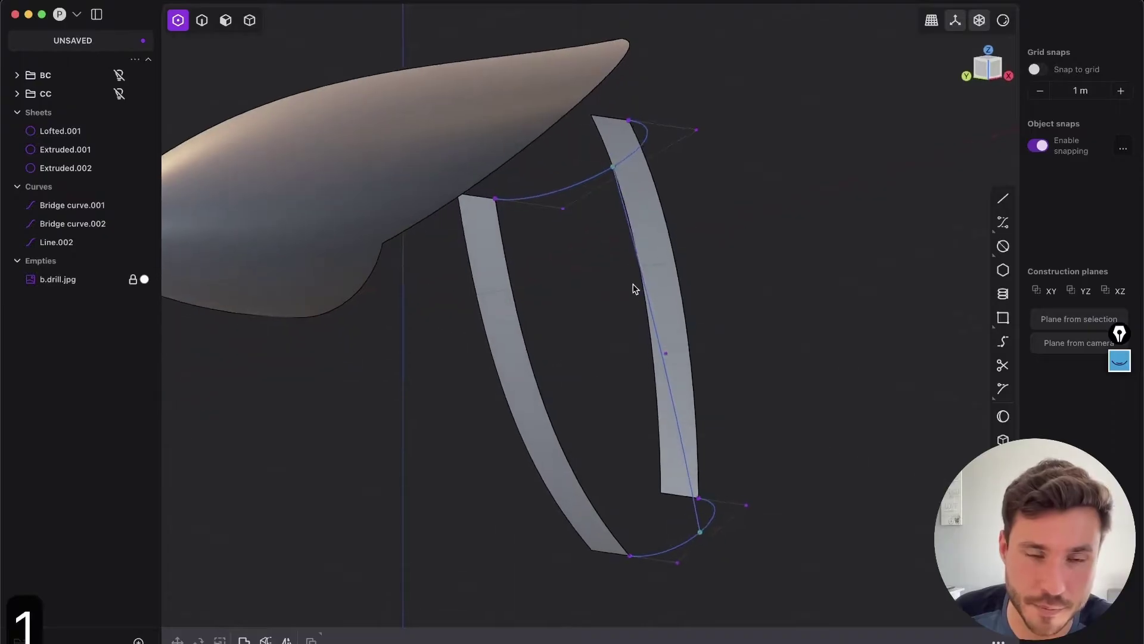
{"action": "middle_click_drag", "start_coordinate": [656, 384], "coordinate": [752, 320]}
{"action": "key", "text": "2"}
{"action": "left_click", "coordinate": [718, 299]}
{"action": "key", "text": "x"}
Select the two middle control points of both the upper and lower bridge curves and show the left view.
{"action": "middle_click_drag", "start_coordinate": [734, 281], "coordinate": [616, 151]}
{"action": "key", "text": "1"}
{"action": "left_click_drag", "start_coordinate": [643, 103], "coordinate": [722, 193]}
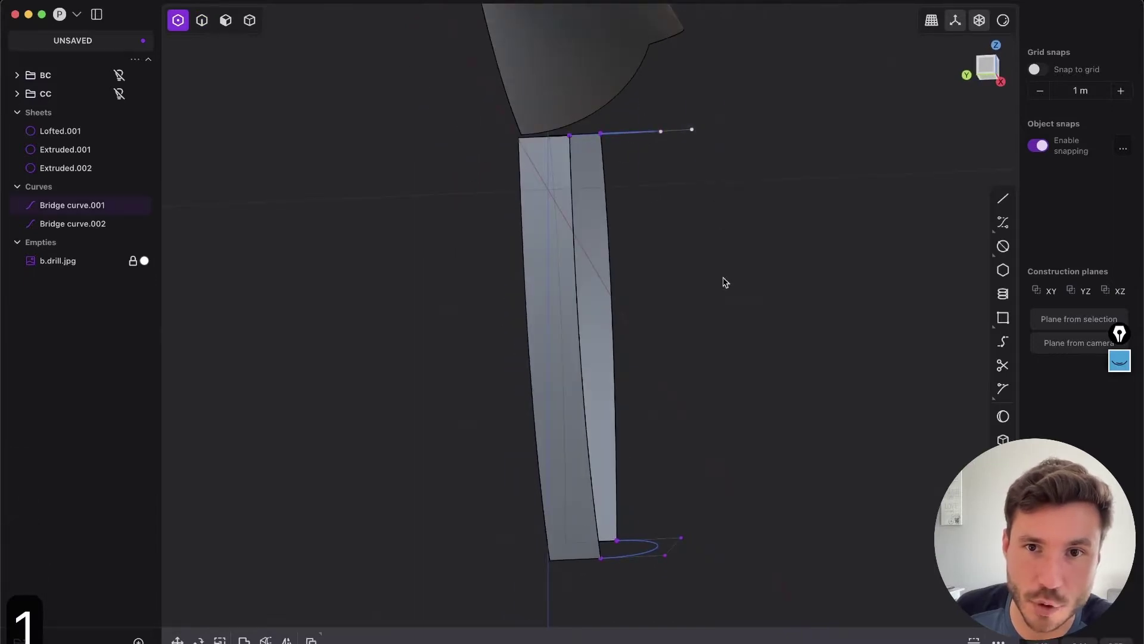
{"action": "middle_click_drag", "start_coordinate": [658, 531], "coordinate": [589, 382], "text": "shift"}
{"action": "left_click_drag", "start_coordinate": [569, 346], "coordinate": [653, 451], "text": "shift"}
{"action": "middle_click_drag", "start_coordinate": [451, 424], "coordinate": [513, 317]}
{"action": "left_click", "coordinate": [987, 74]}
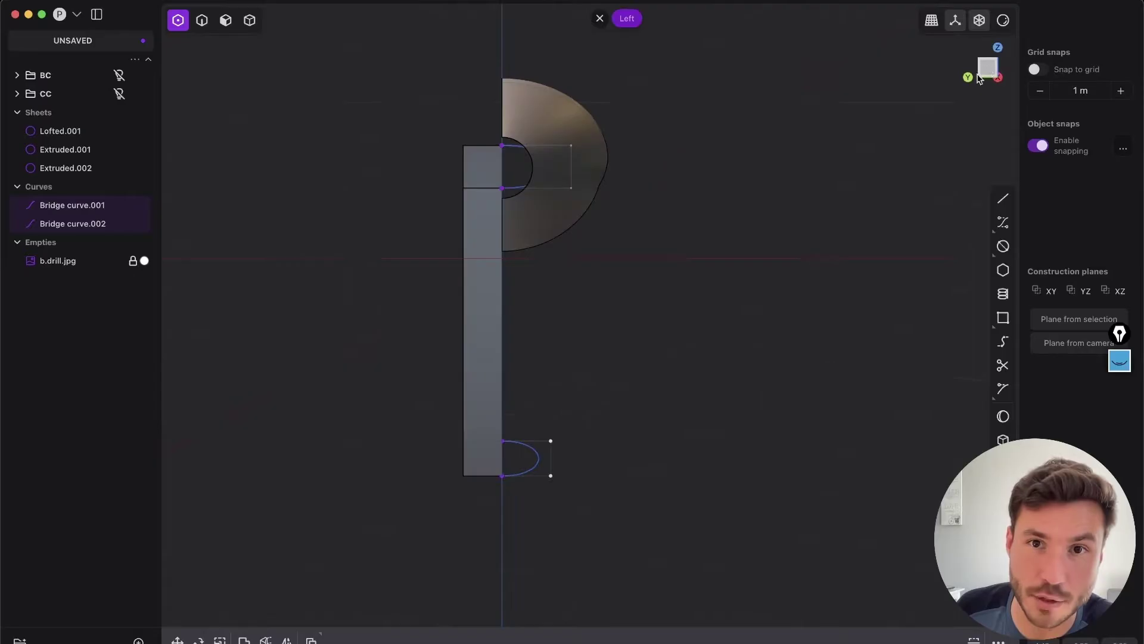
{"action": "scroll", "coordinate": [578, 179], "scroll_direction": "up", "scroll_amount": 2}
{"action": "key", "text": "g"}
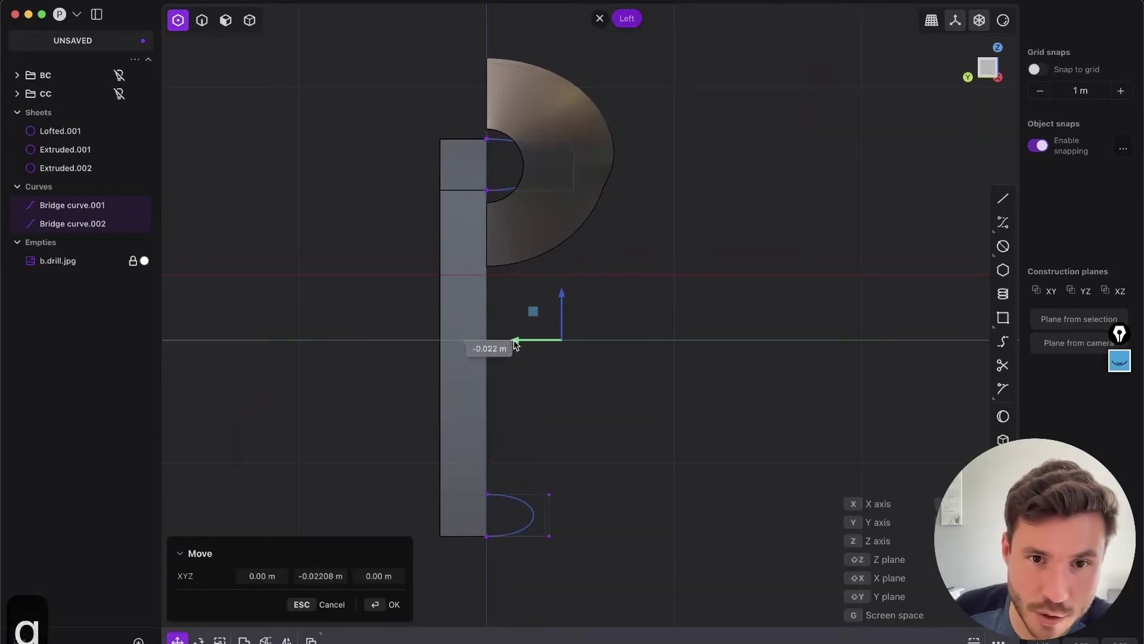
{"action": "key", "text": "Escape"}
{"action": "key", "text": "g"}
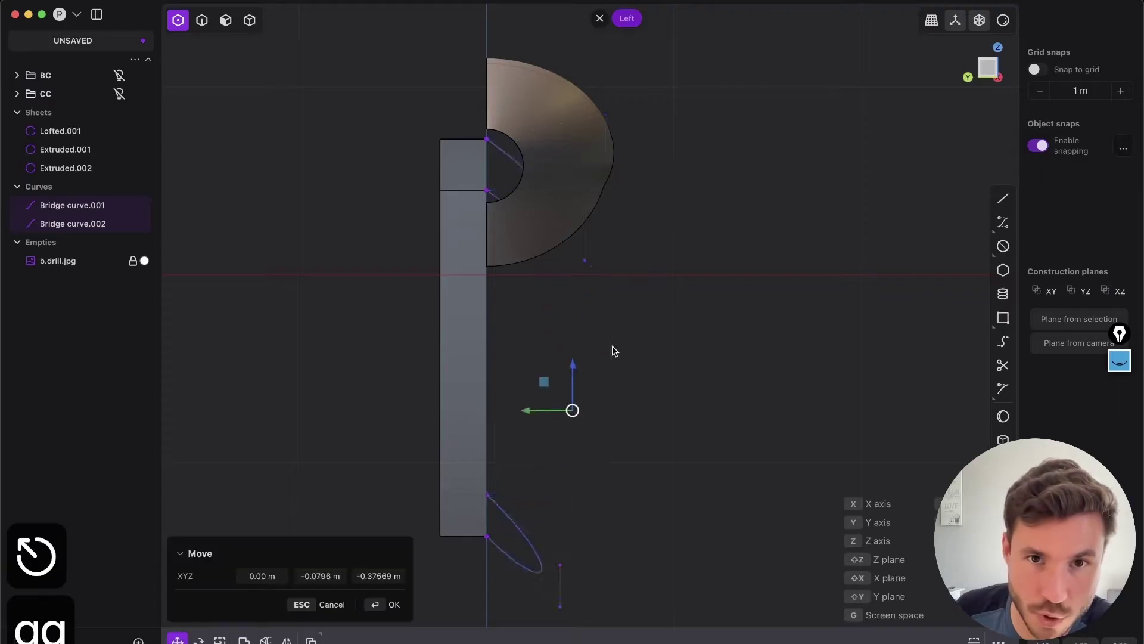
{"action": "key", "text": "Escape"}
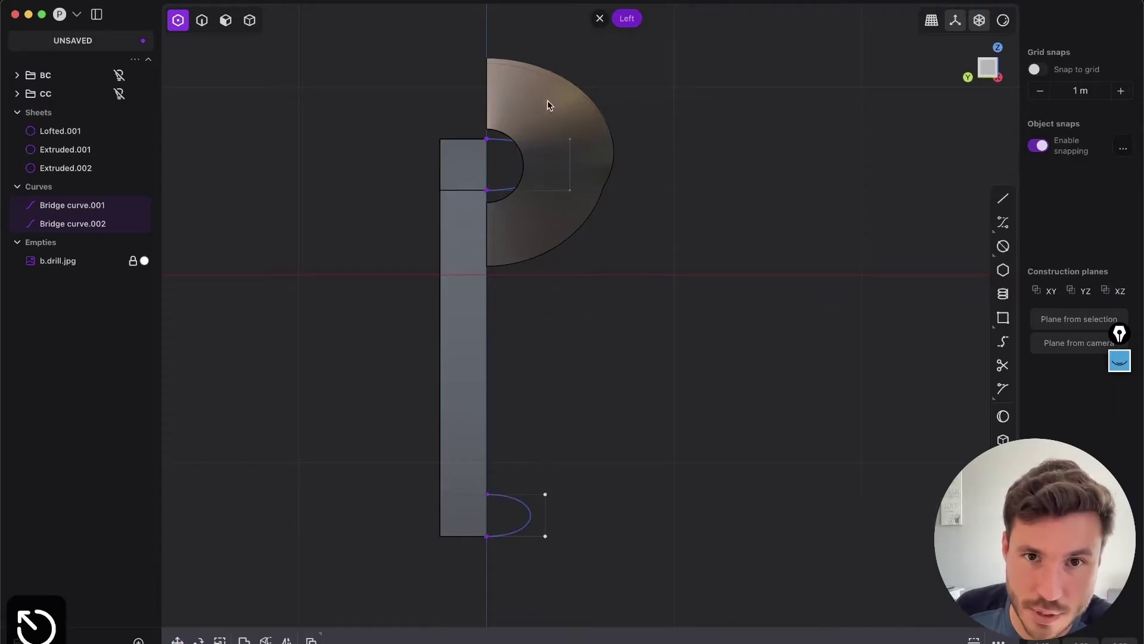
Move the bridge curves' four selected control points about -0.06 m along Y.
{"action": "middle_click_drag", "start_coordinate": [555, 445], "coordinate": [566, 459], "text": "shift"}
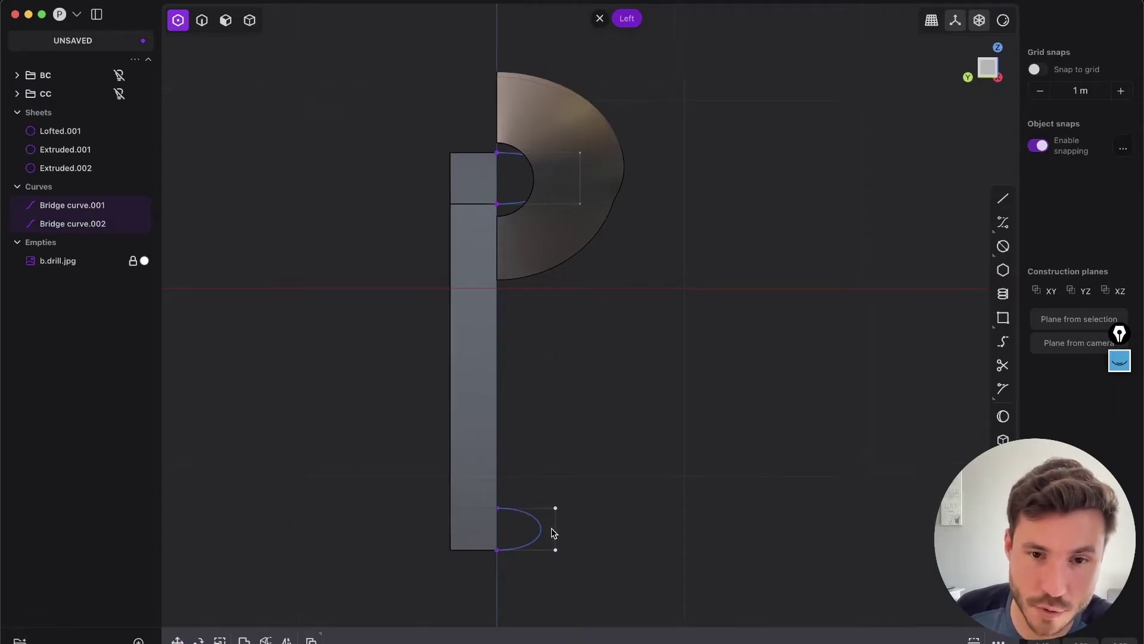
{"action": "key", "text": "g"}
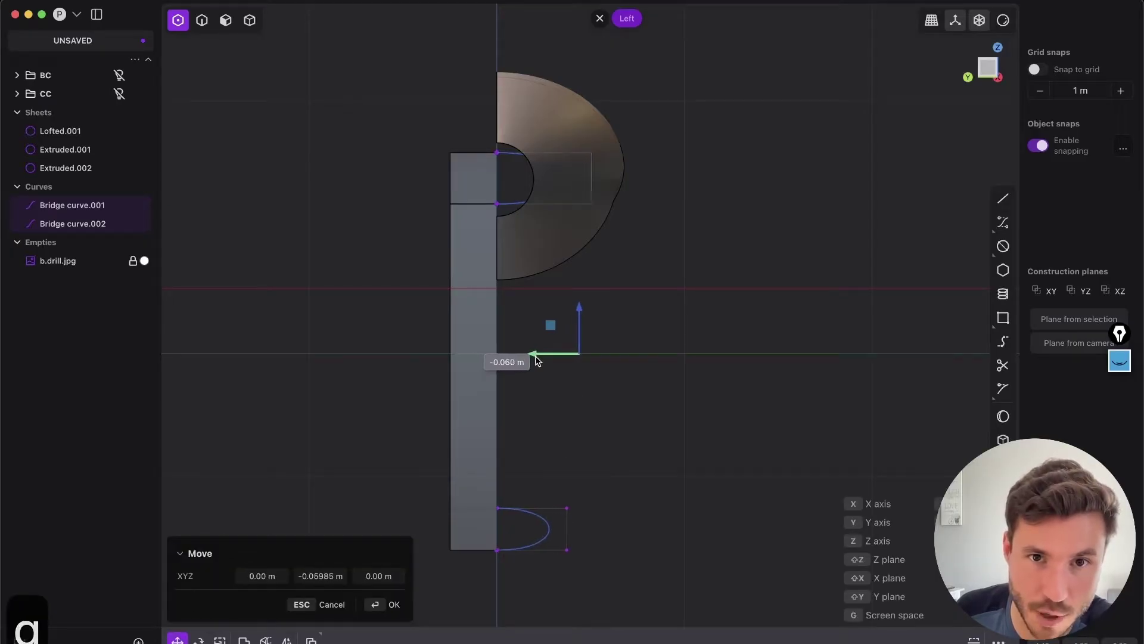
{"action": "left_click", "coordinate": [554, 376]}
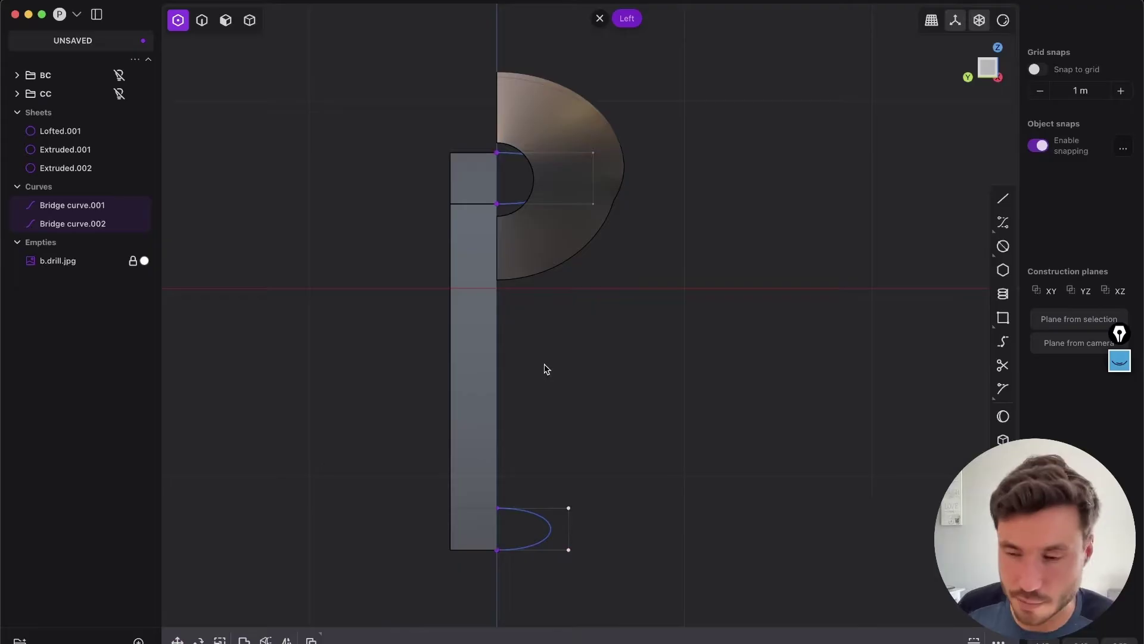
Draw a new straight line between the midpoints of the widened upper and lower bridge curves.
{"action": "middle_click_drag", "start_coordinate": [547, 296], "coordinate": [435, 293]}
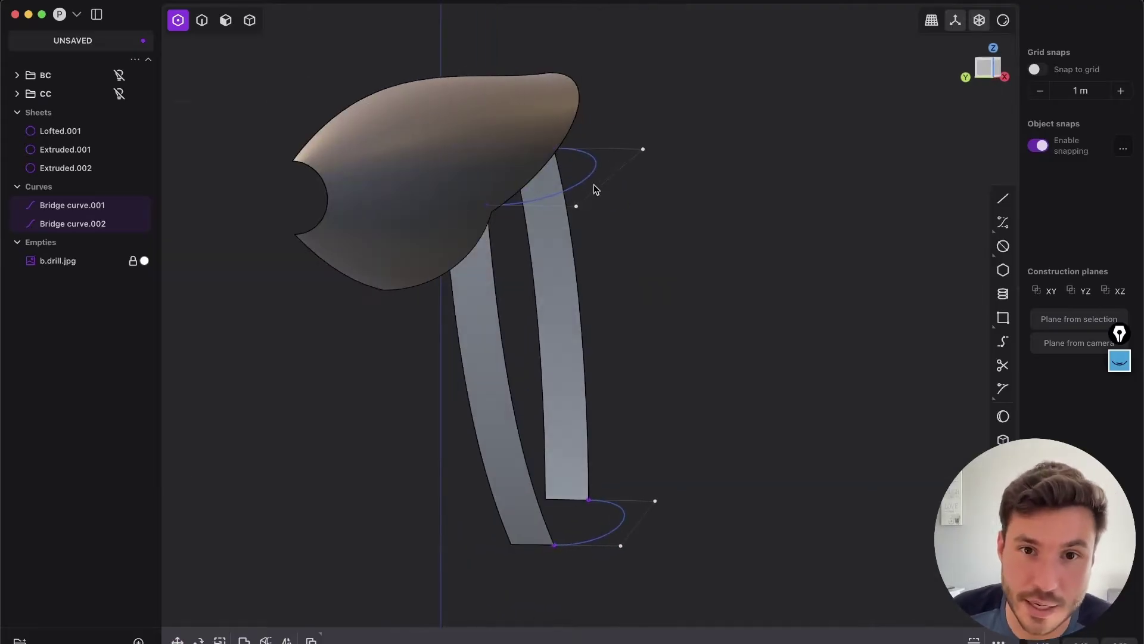
{"action": "key", "text": "shift+a"}
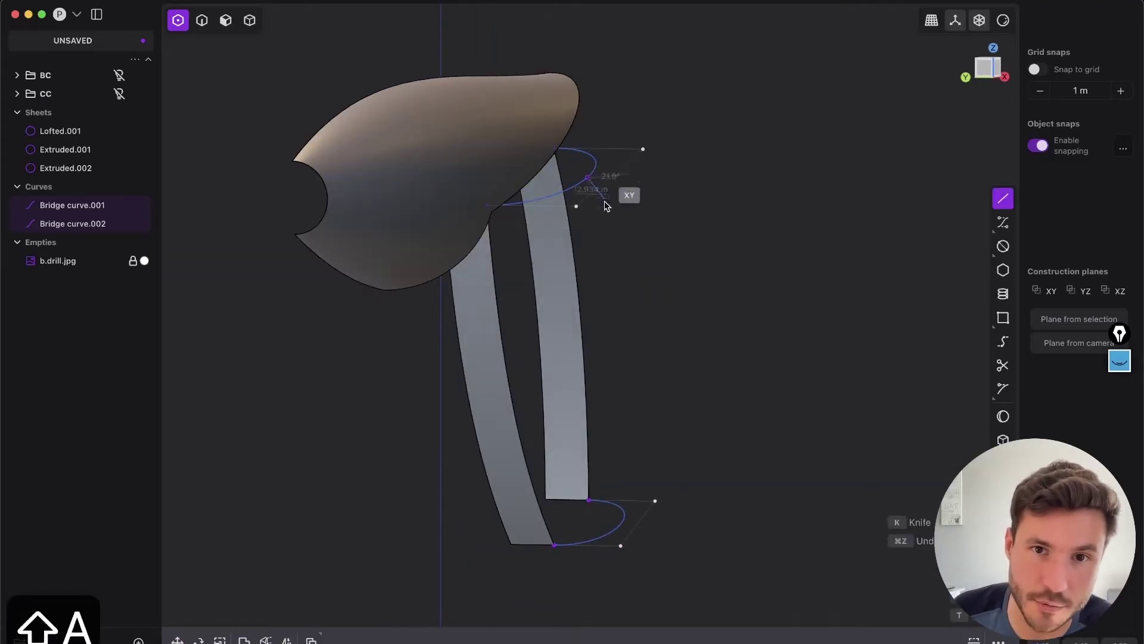
{"action": "left_click", "coordinate": [588, 178]}
{"action": "left_click", "coordinate": [621, 522]}
{"action": "key", "text": "Return"}
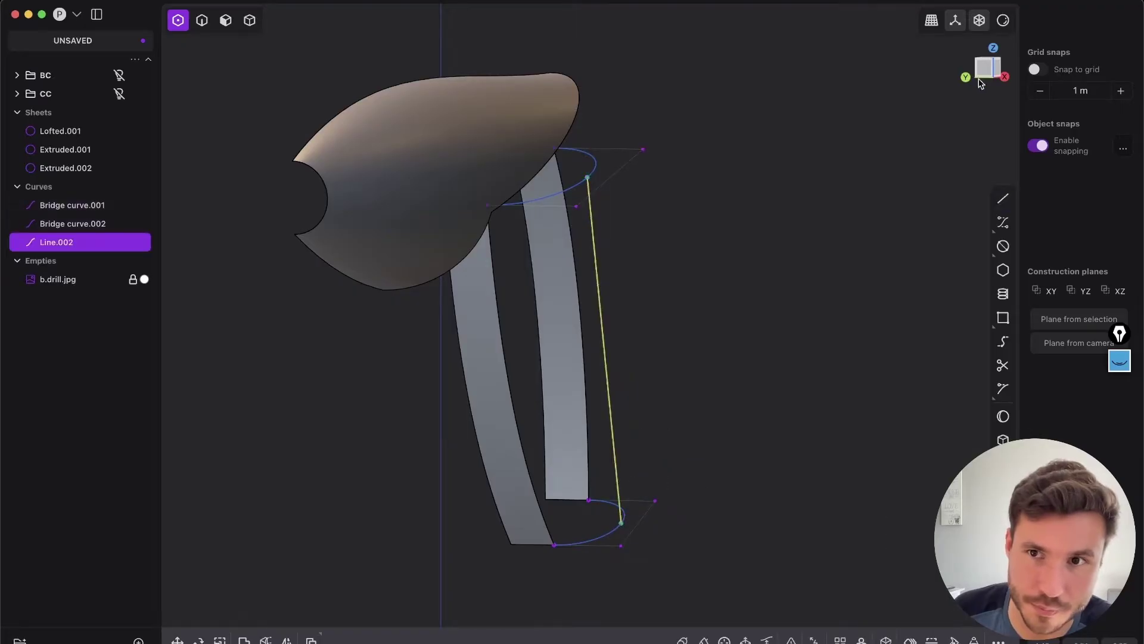
Add a middle control point to the side line and move it about -0.063 m along Y in the left view.
{"action": "left_click", "coordinate": [984, 77]}
{"action": "key", "text": "shift+s"}
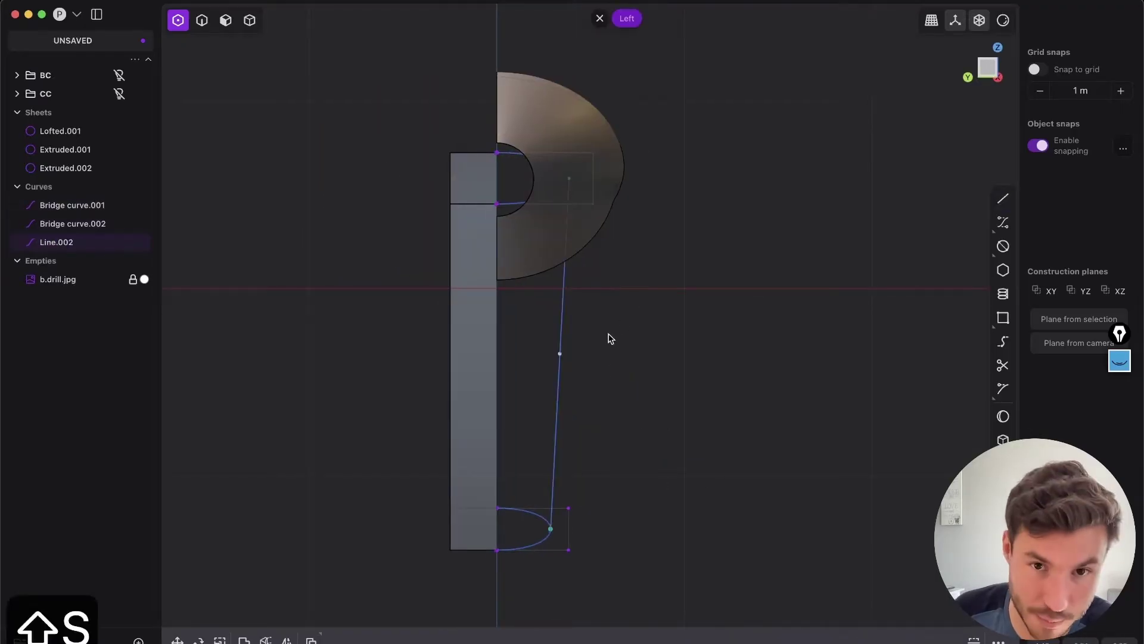
{"action": "left_click", "coordinate": [591, 337]}
{"action": "left_click", "coordinate": [564, 360]}
{"action": "key", "text": "g"}
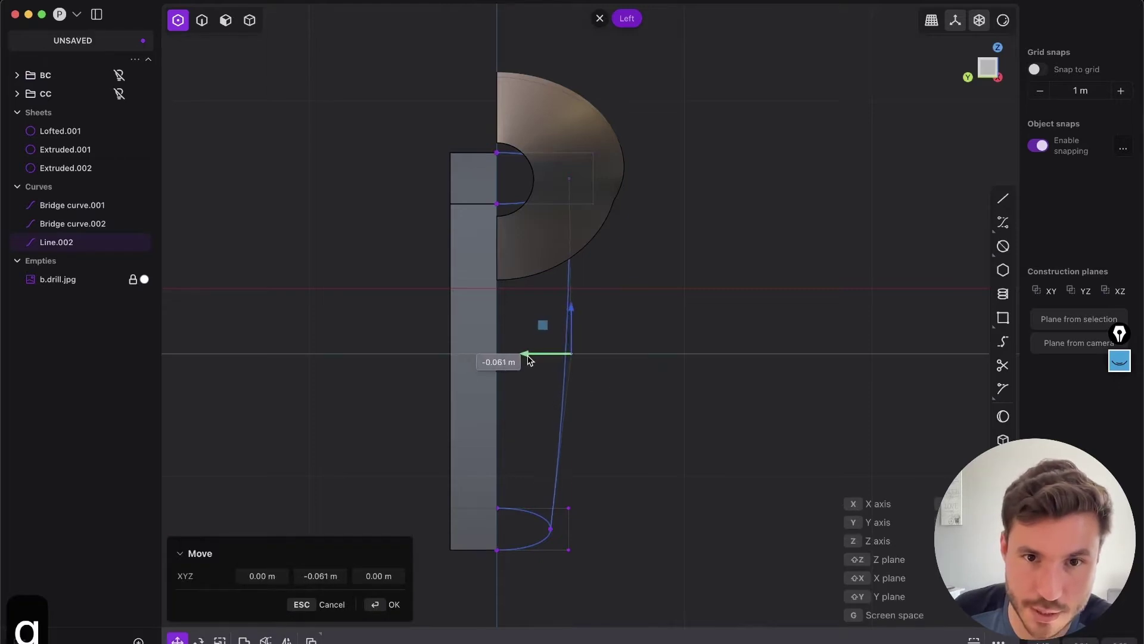
{"action": "left_click", "coordinate": [529, 359]}
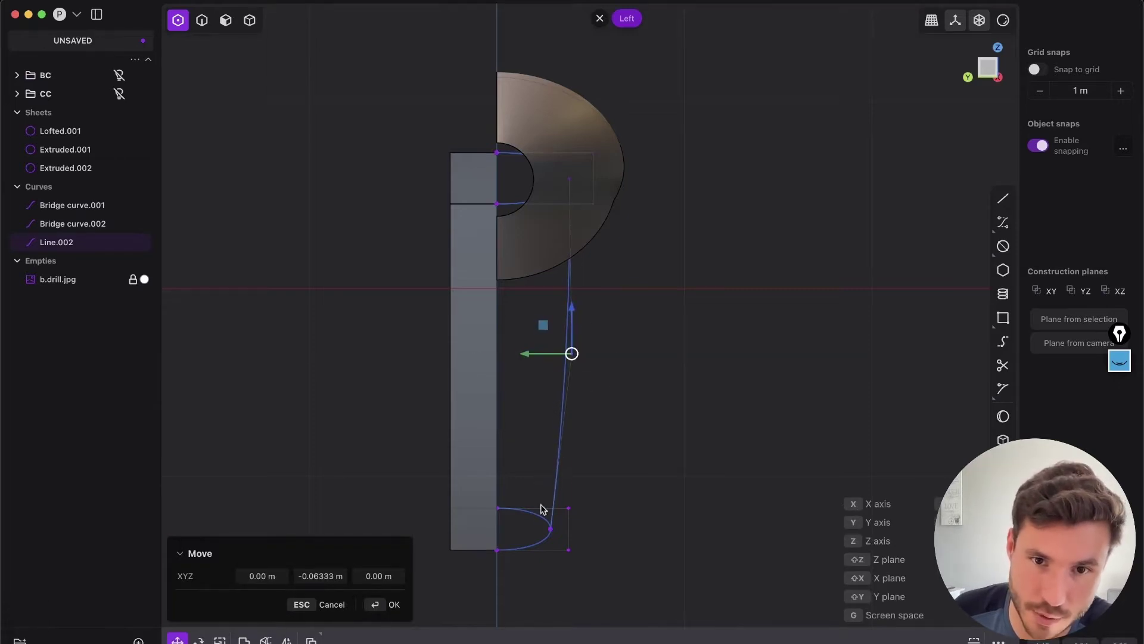
Loft the two extruded sheets' edges through the side line with G1 continuity, using the upper and lower bridge curves as guides.
{"action": "key", "text": "2"}
{"action": "middle_click_drag", "start_coordinate": [600, 363], "coordinate": [548, 324]}
{"action": "key", "text": "e"}
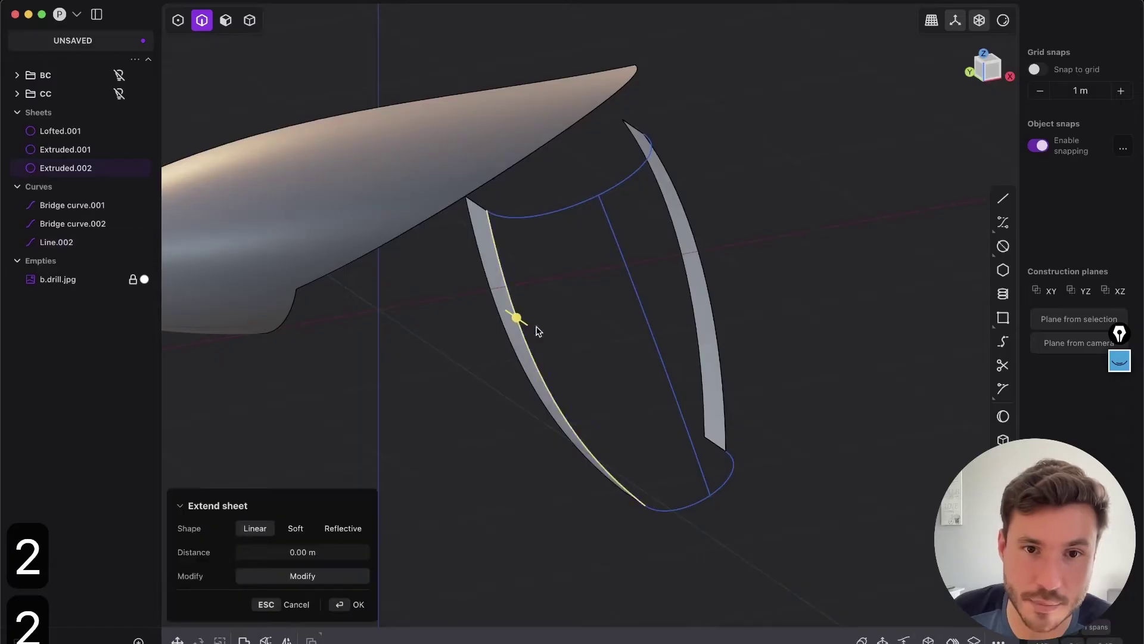
{"action": "key", "text": "l"}
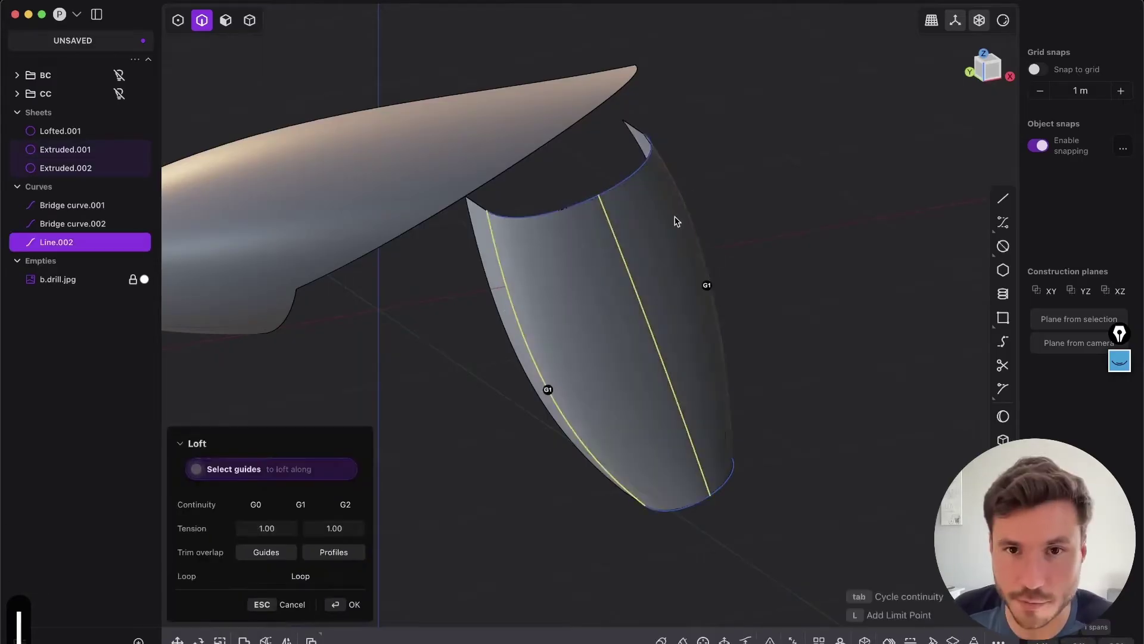
{"action": "middle_click_drag", "start_coordinate": [676, 219], "coordinate": [628, 183]}
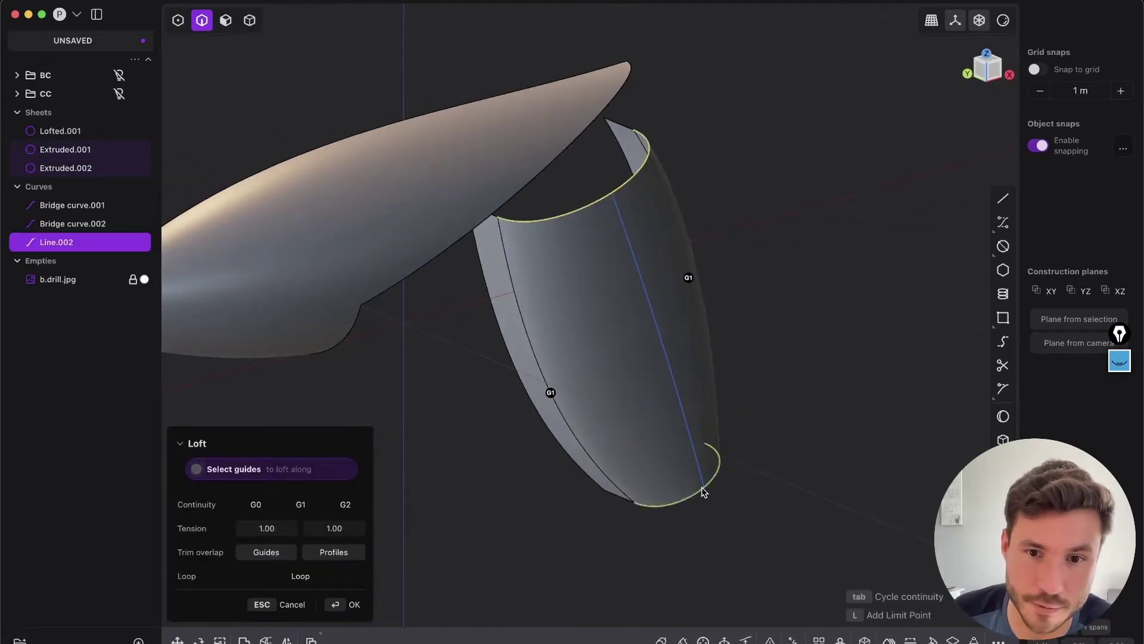
{"action": "key", "text": "Return"}
Delete the two extruded helper sheets beside the lofted handle surface.
{"action": "key", "text": "Tab"}
{"action": "left_click", "coordinate": [622, 143]}
{"action": "key", "text": "x"}
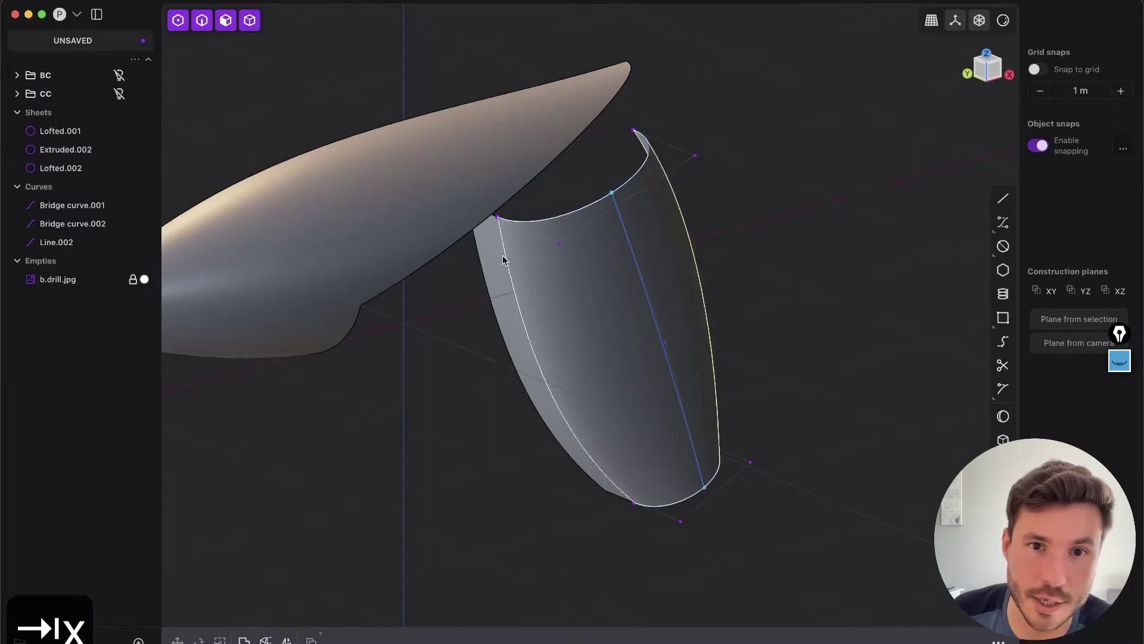
{"action": "left_click", "coordinate": [494, 258]}
{"action": "key", "text": "x"}
Move the two bridge curves and the side line into the hidden BC folder.
{"action": "key", "text": "2"}
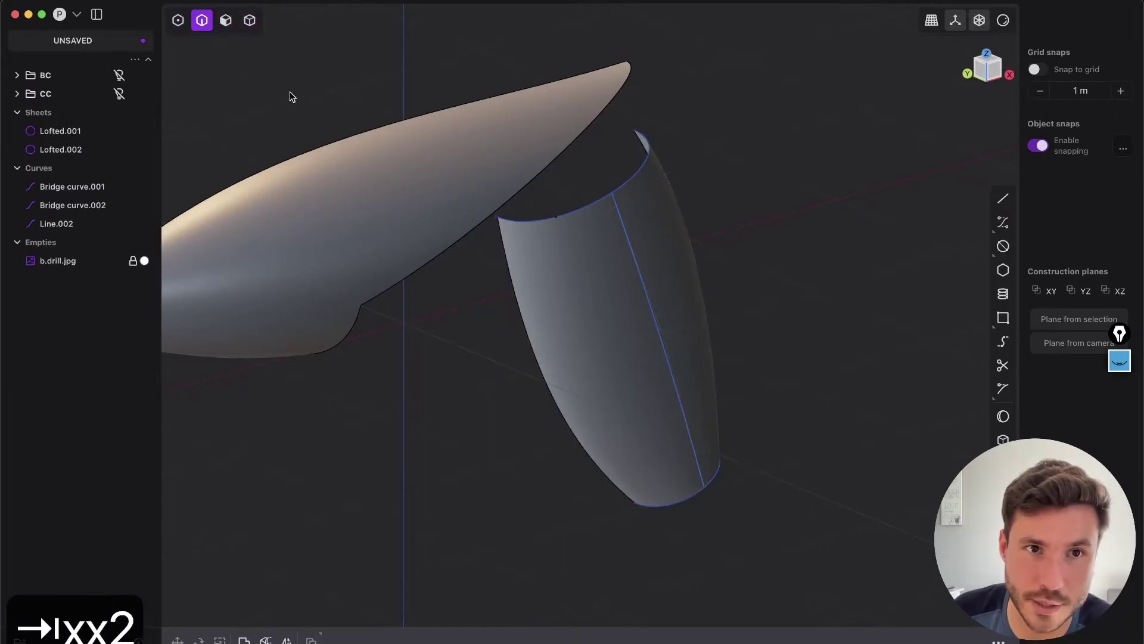
{"action": "left_click", "coordinate": [580, 196]}
{"action": "left_click", "coordinate": [682, 368]}
{"action": "left_click", "coordinate": [688, 492]}
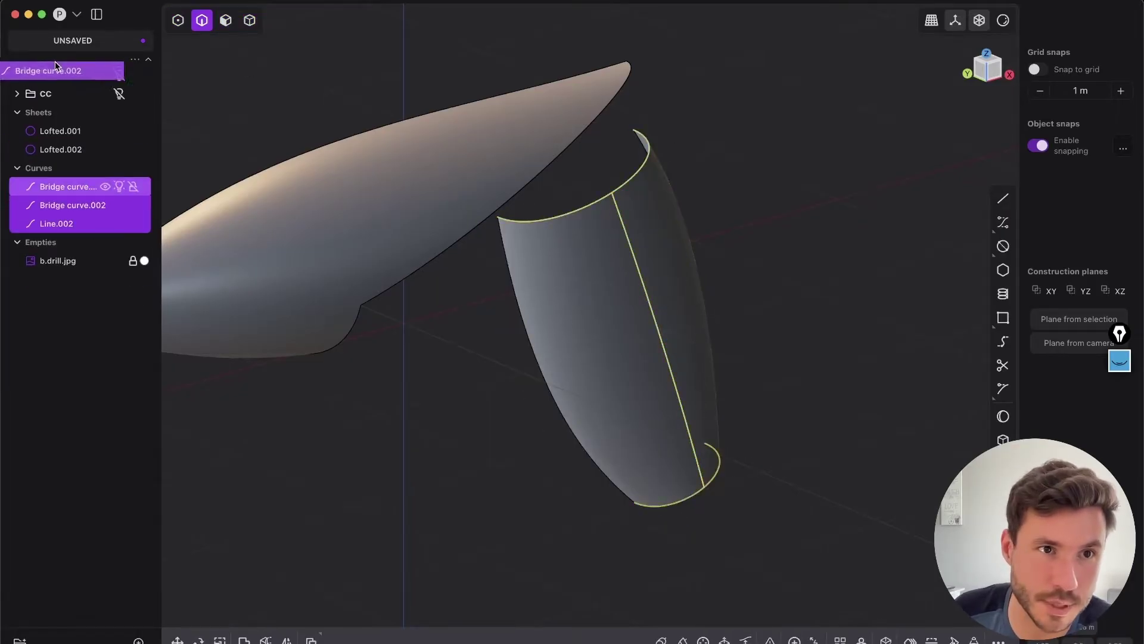
{"action": "key", "text": "x"}
Compare the lofted body and handle surfaces with the drill reference image in the front view.
{"action": "middle_click_drag", "start_coordinate": [462, 81], "coordinate": [632, 319]}
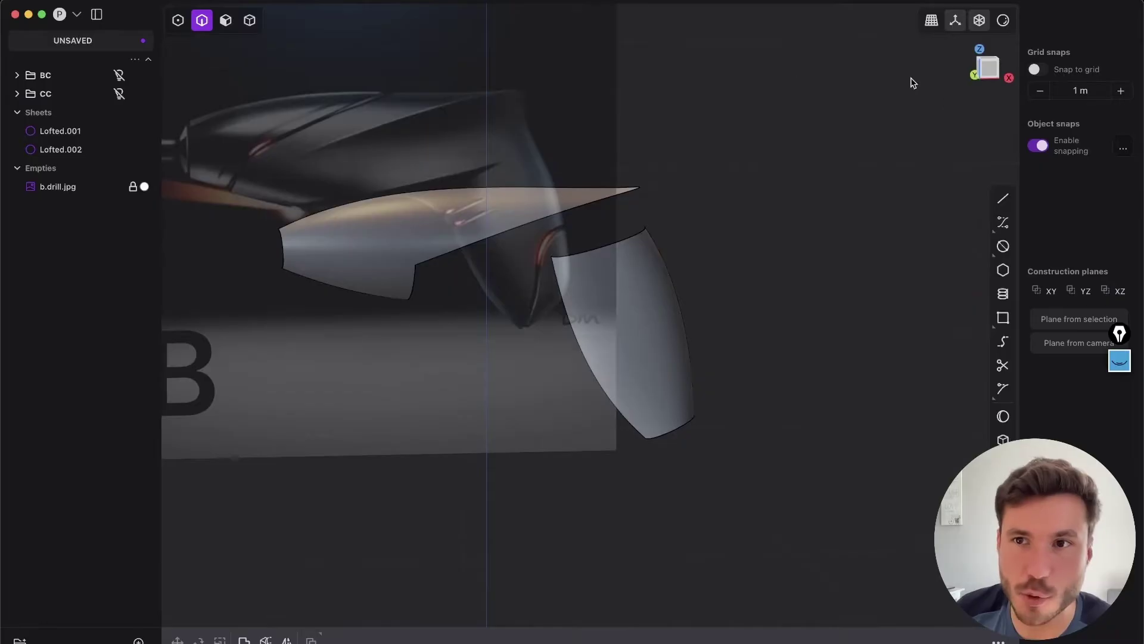
{"action": "left_click", "coordinate": [984, 78]}
{"action": "scroll", "coordinate": [633, 281], "scroll_direction": "up", "scroll_amount": 3}
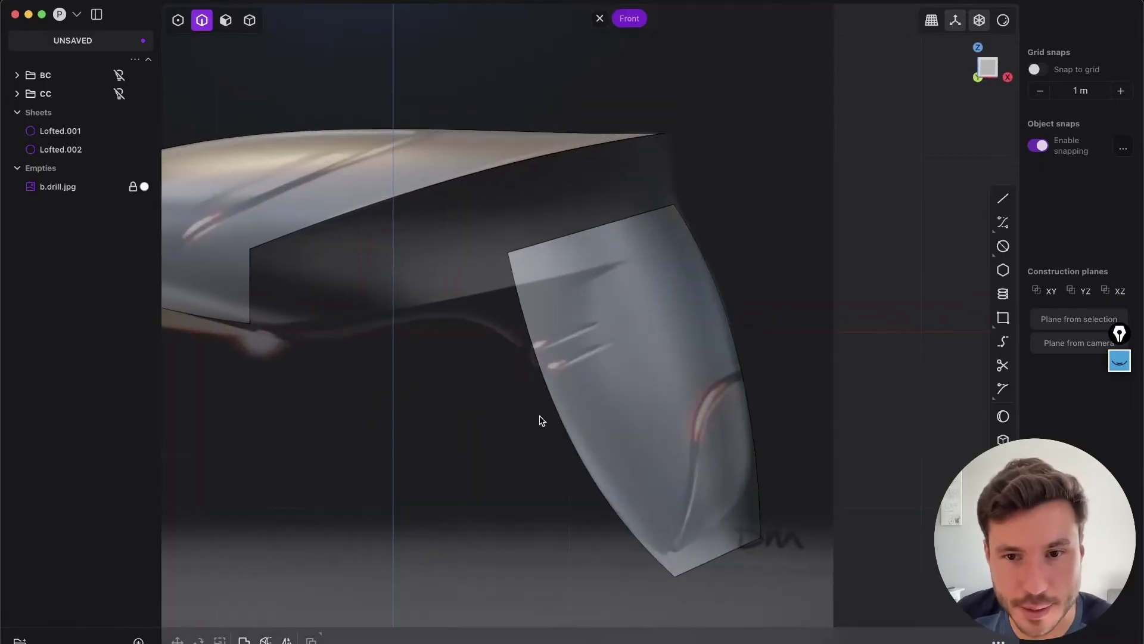
{"action": "scroll", "coordinate": [577, 462], "scroll_direction": "up", "scroll_amount": 1}
{"action": "scroll", "coordinate": [581, 468], "scroll_direction": "left", "scroll_amount": 5}
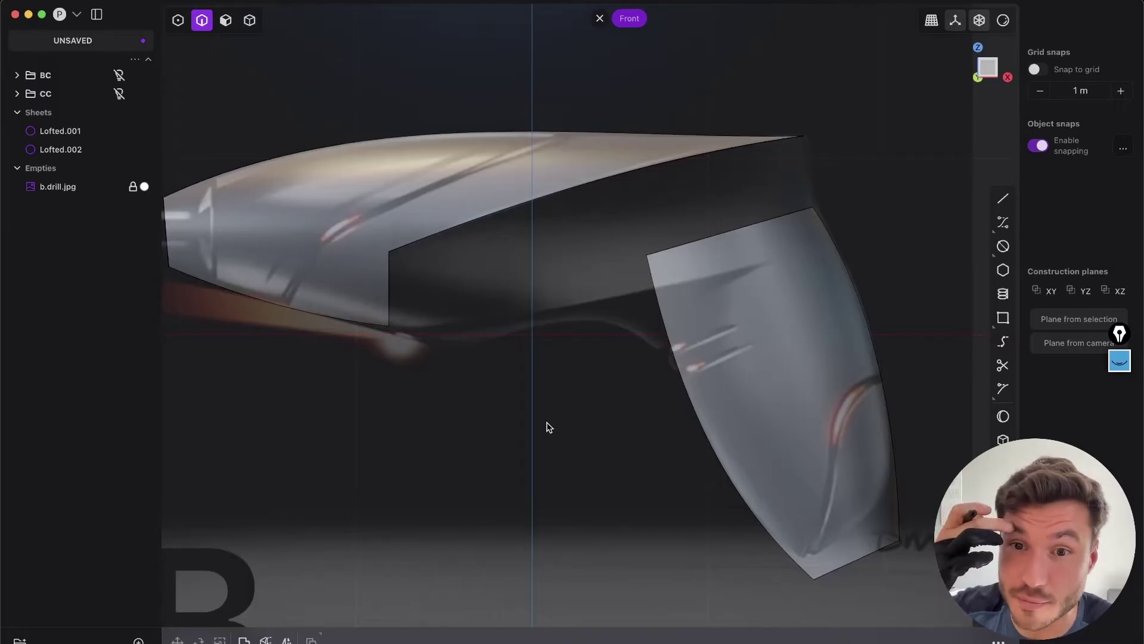
{"action": "scroll", "coordinate": [717, 280], "scroll_direction": "right", "scroll_amount": 3}
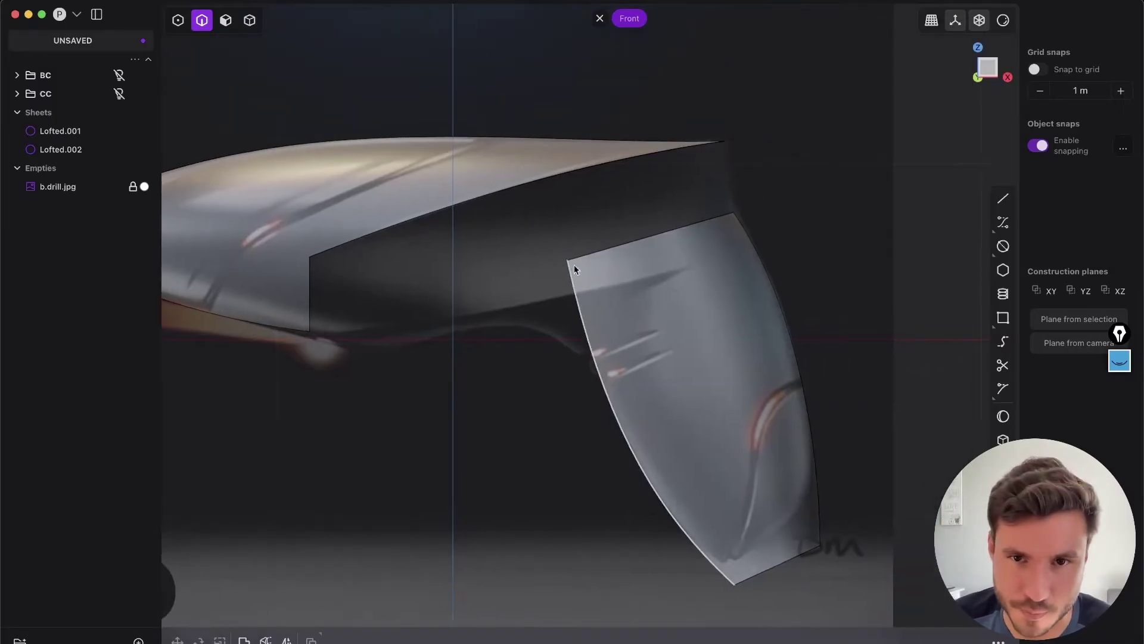
{"action": "scroll", "coordinate": [623, 245], "scroll_direction": "down", "scroll_amount": 2}
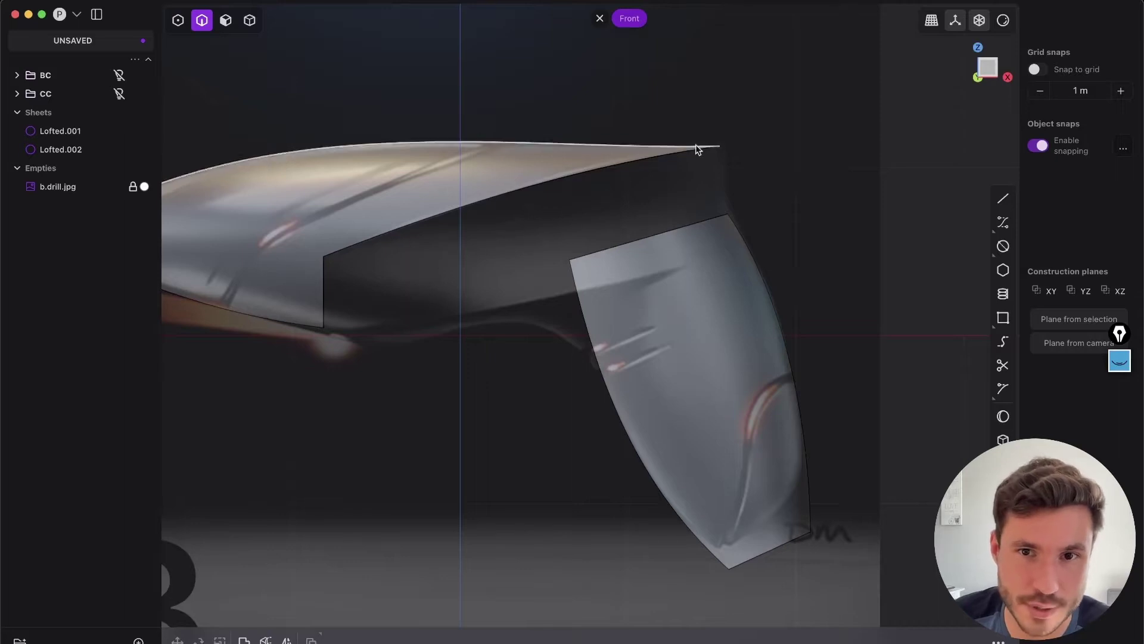
{"action": "middle_click_drag", "start_coordinate": [614, 279], "coordinate": [646, 289]}
{"action": "key", "text": "KP_1"}
{"action": "scroll", "coordinate": [684, 341], "scroll_direction": "up", "scroll_amount": 5}
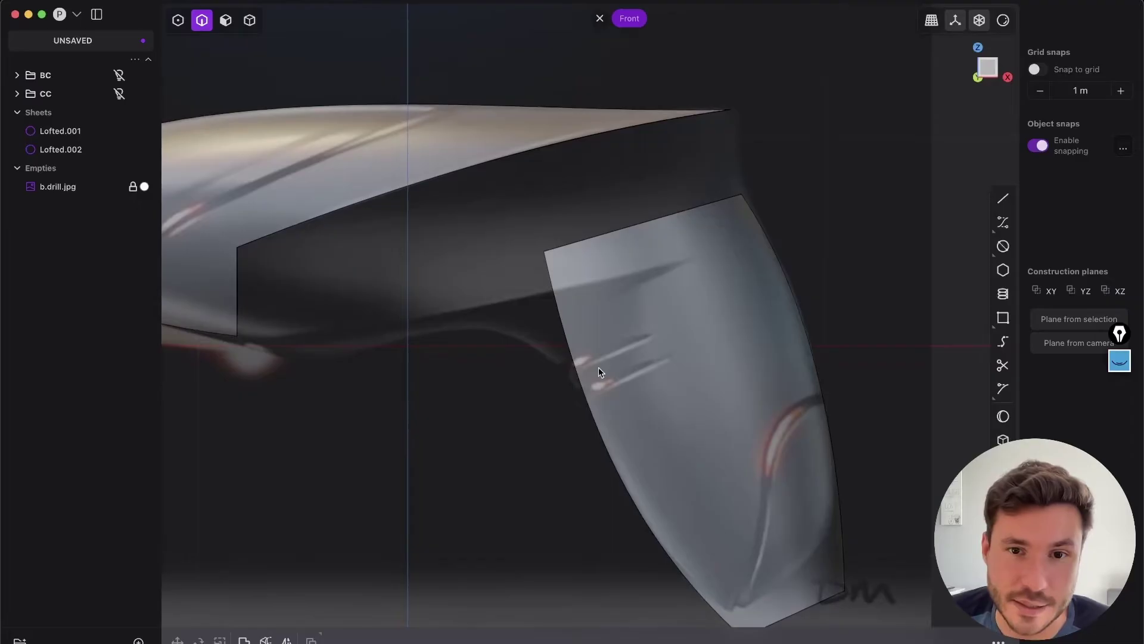
{"action": "scroll", "coordinate": [685, 269], "scroll_direction": "down", "scroll_amount": 4}
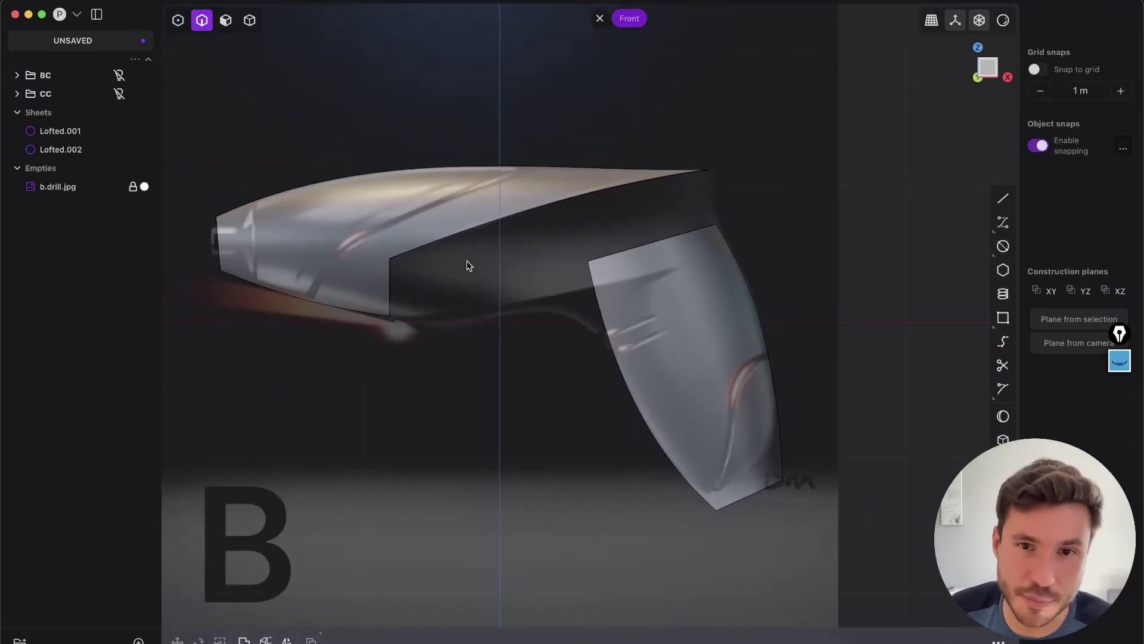
{"action": "scroll", "coordinate": [635, 337], "scroll_direction": "up", "scroll_amount": 1}
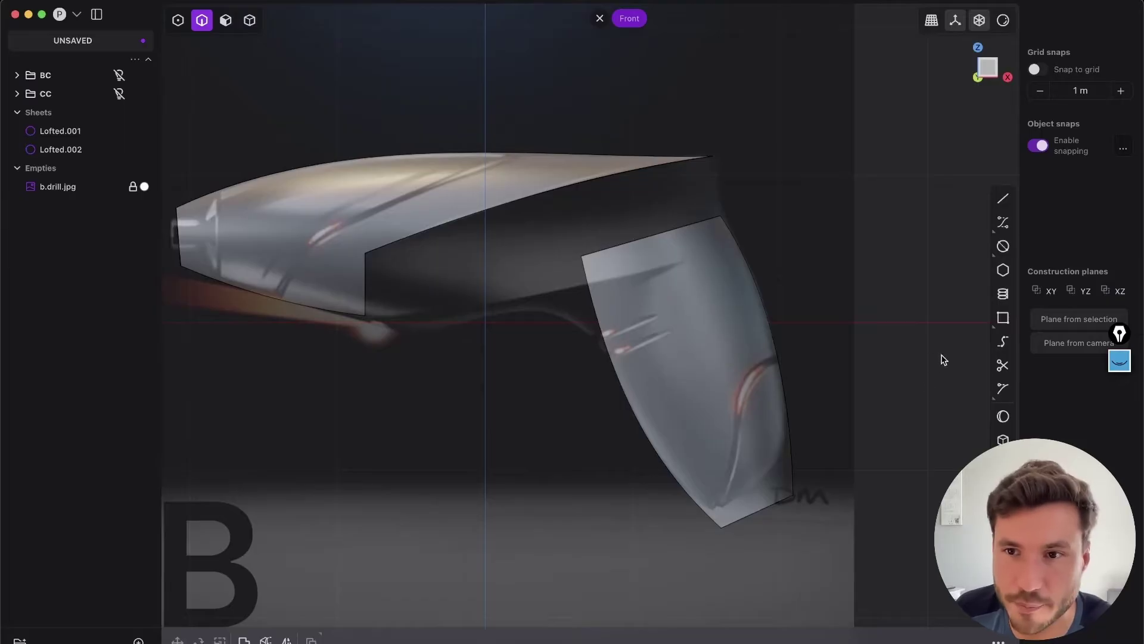
Annotate the body's lower crease and its end point in blue and the flow along the handle's rear edge in magenta.
{"action": "left_click", "coordinate": [1120, 361]}
{"action": "left_click", "coordinate": [1120, 420]}
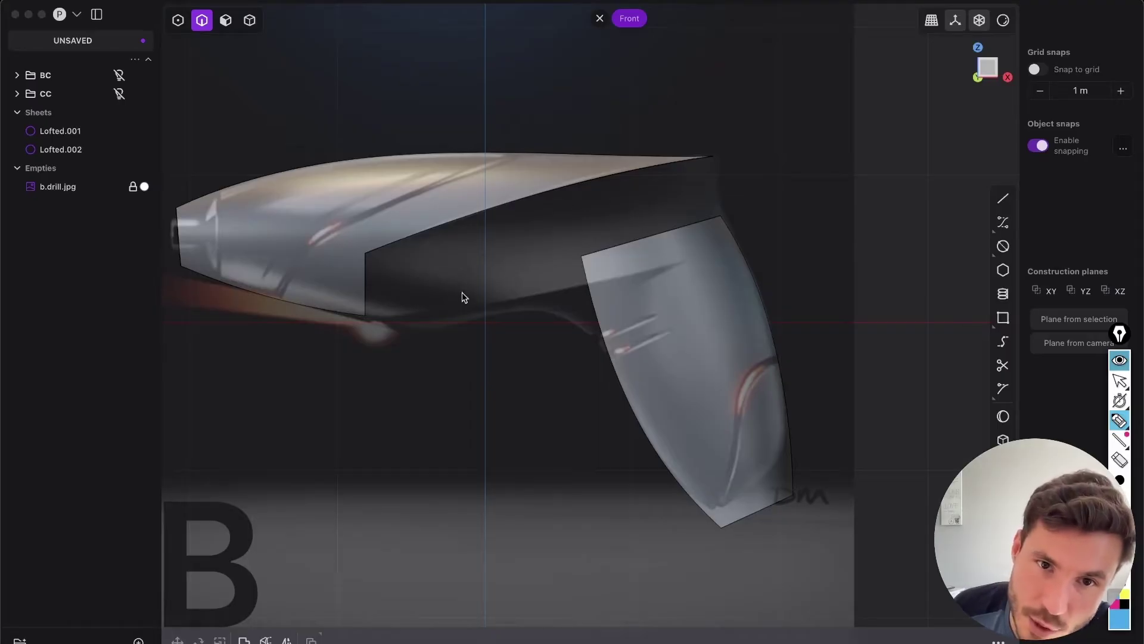
{"action": "left_click_drag", "start_coordinate": [408, 317], "coordinate": [589, 287]}
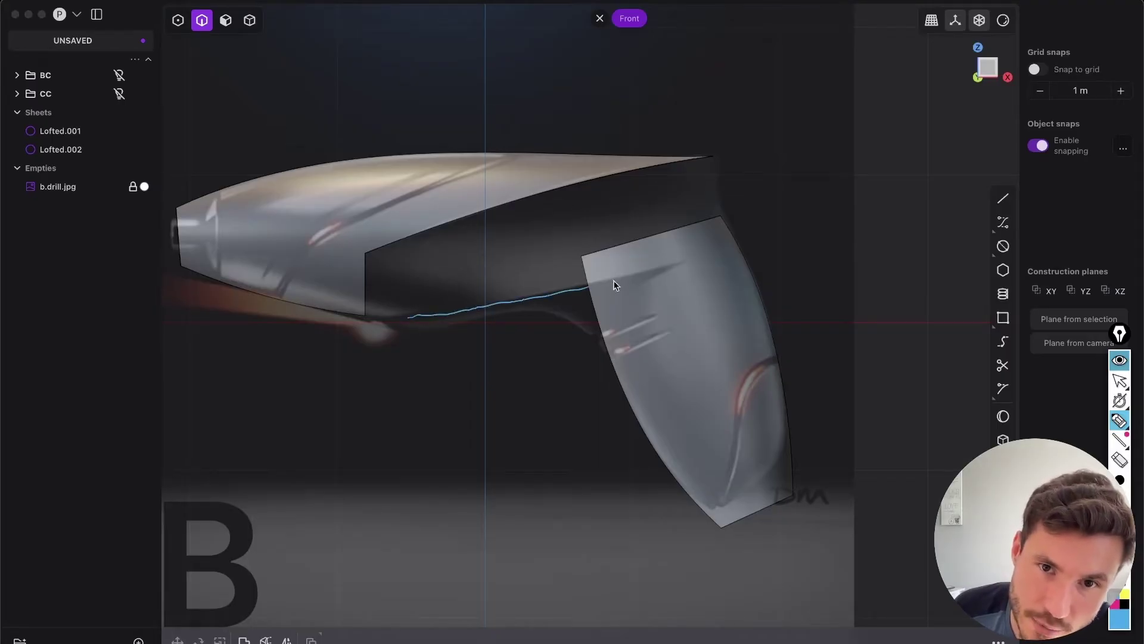
{"action": "left_click", "coordinate": [683, 263]}
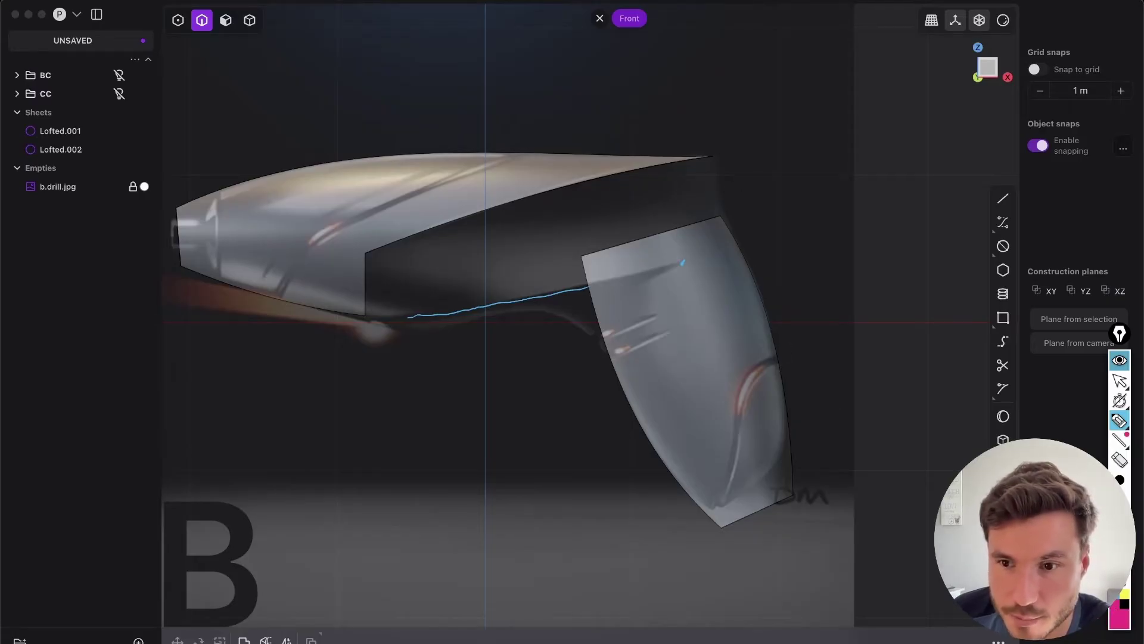
{"action": "mouse_move", "coordinate": [789, 425]}
{"action": "left_mouse_down"}
{"action": "mouse_move", "coordinate": [775, 314]}
{"action": "mouse_move", "coordinate": [737, 234]}
{"action": "mouse_move", "coordinate": [758, 236]}
{"action": "left_mouse_up"}
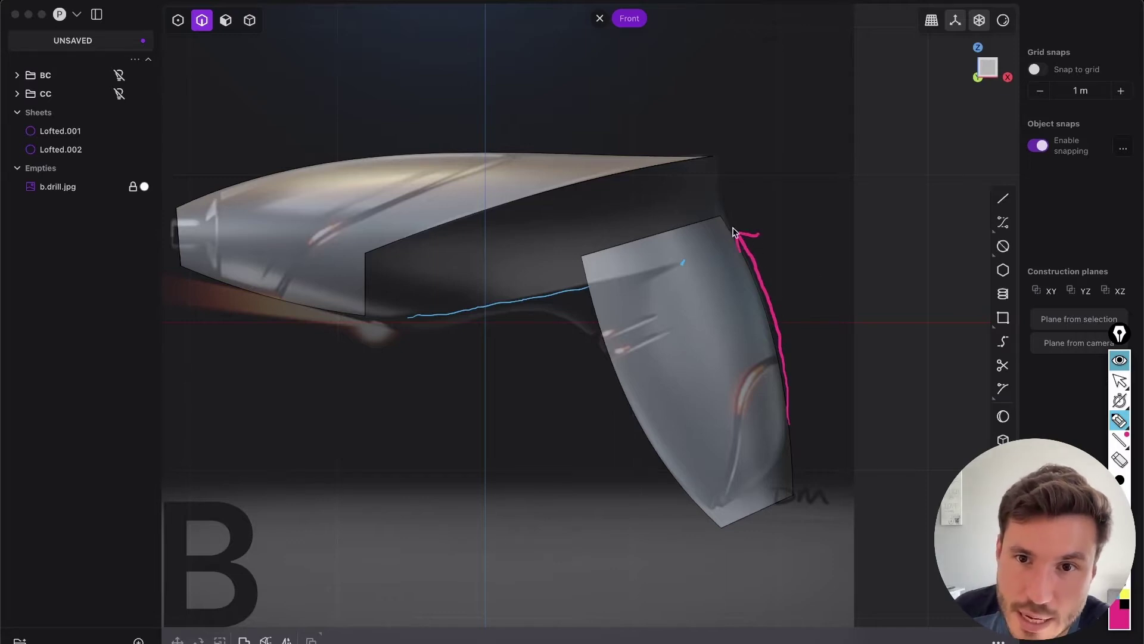
{"action": "mouse_move", "coordinate": [733, 224]}
{"action": "left_mouse_down"}
{"action": "mouse_move", "coordinate": [725, 159]}
{"action": "mouse_move", "coordinate": [731, 190]}
{"action": "left_mouse_up"}
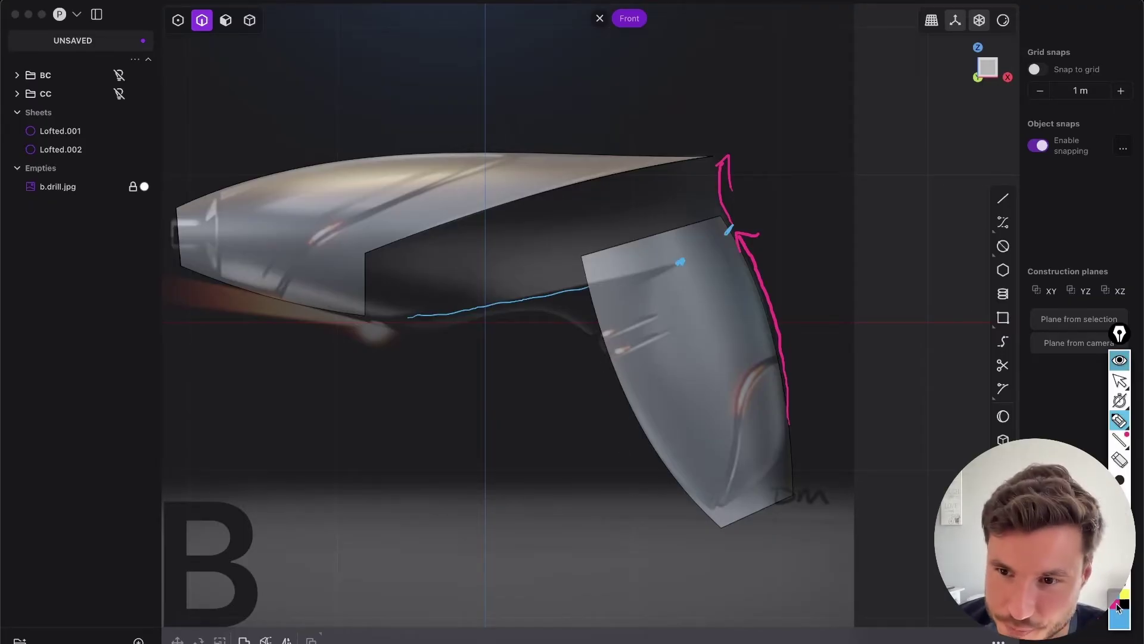
Annotate the flow up the handle's front edge and under the body in magenta, marking the turning point in blue.
{"action": "mouse_move", "coordinate": [690, 511]}
{"action": "left_mouse_down"}
{"action": "mouse_move", "coordinate": [657, 484]}
{"action": "mouse_move", "coordinate": [617, 388]}
{"action": "left_mouse_up"}
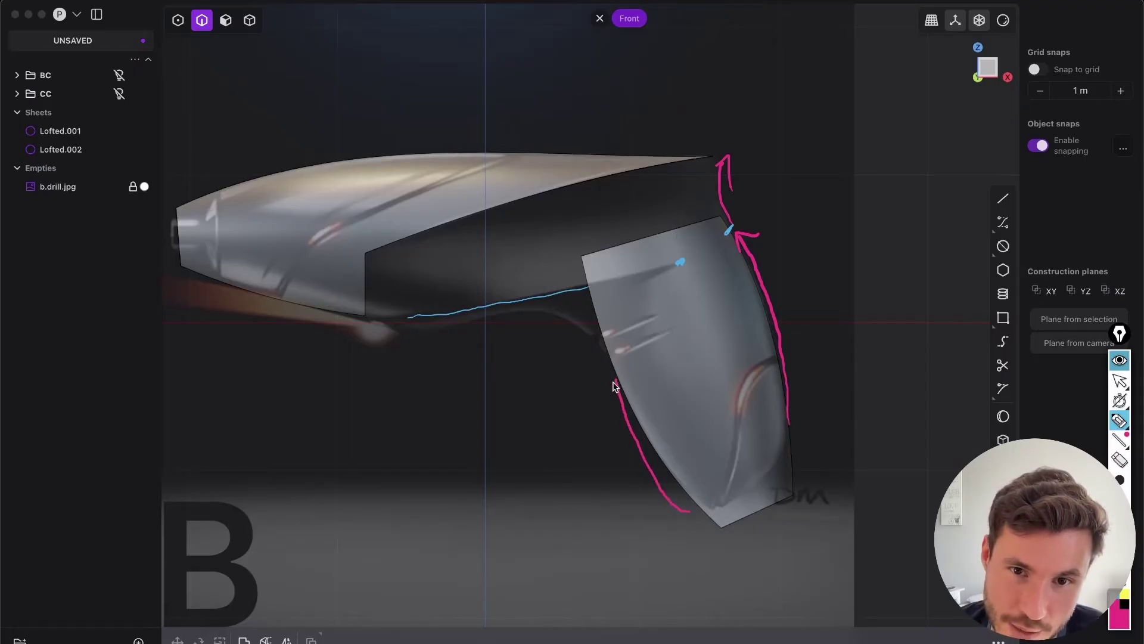
{"action": "left_click_drag", "start_coordinate": [581, 386], "coordinate": [602, 366]}
{"action": "mouse_move", "coordinate": [613, 366]}
{"action": "left_mouse_down"}
{"action": "mouse_move", "coordinate": [584, 335]}
{"action": "mouse_move", "coordinate": [513, 330]}
{"action": "mouse_move", "coordinate": [532, 338]}
{"action": "left_mouse_up"}
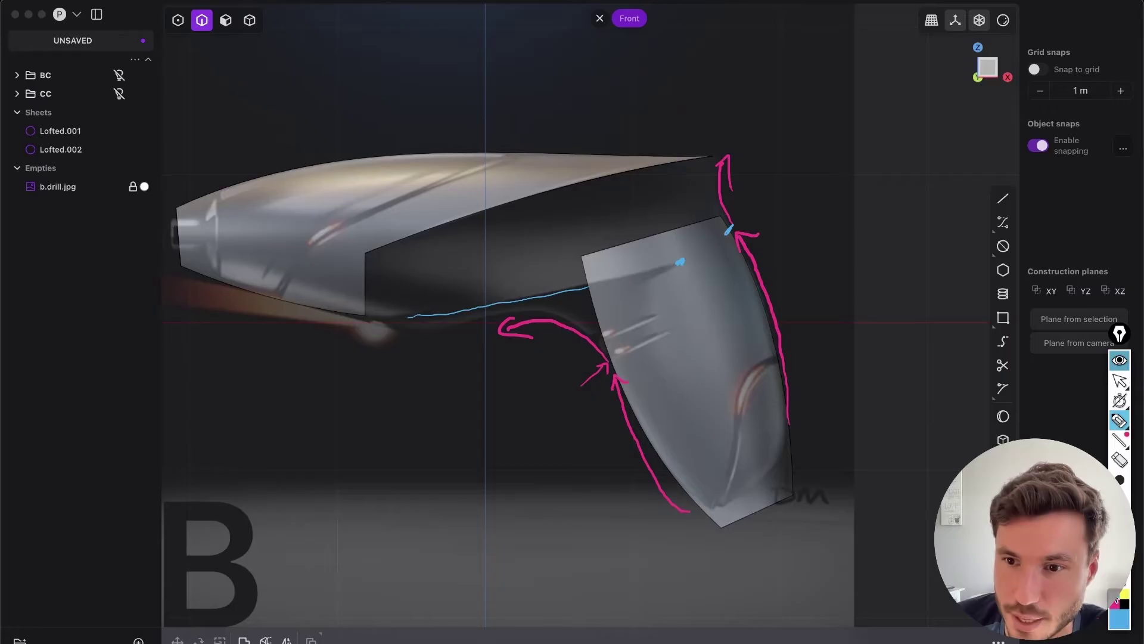
{"action": "left_click", "coordinate": [609, 363]}
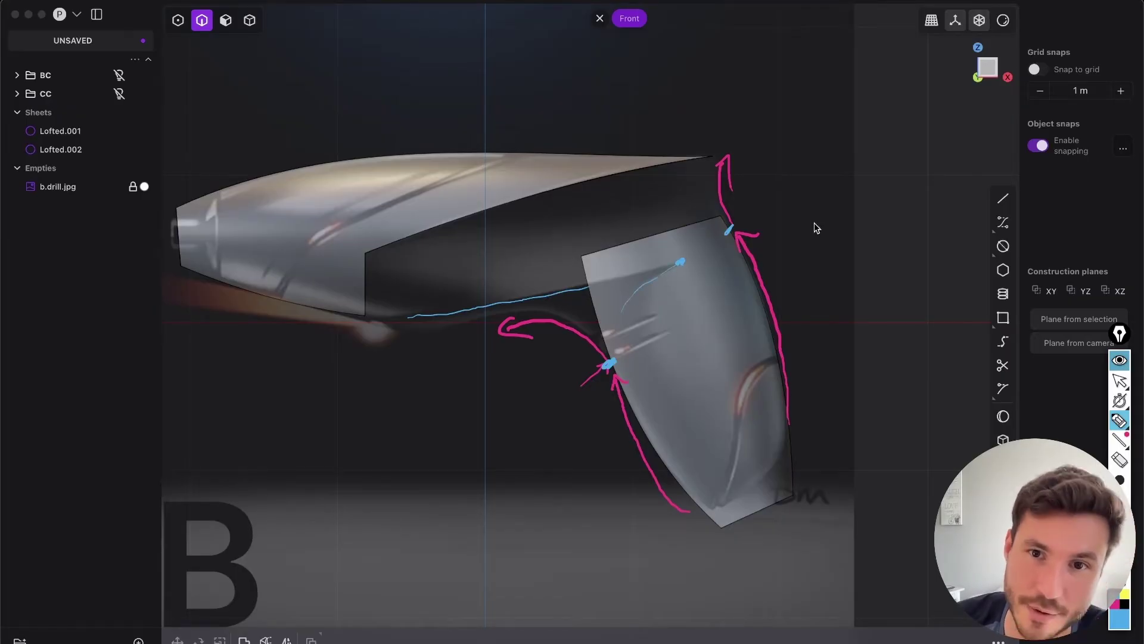
Sketch a blue annotation of the trim curve across the upper handle, hatch the area above it, and clear all annotations.
{"action": "mouse_move", "coordinate": [790, 201]}
{"action": "left_mouse_down"}
{"action": "mouse_move", "coordinate": [643, 295]}
{"action": "mouse_move", "coordinate": [578, 434]}
{"action": "left_mouse_up"}
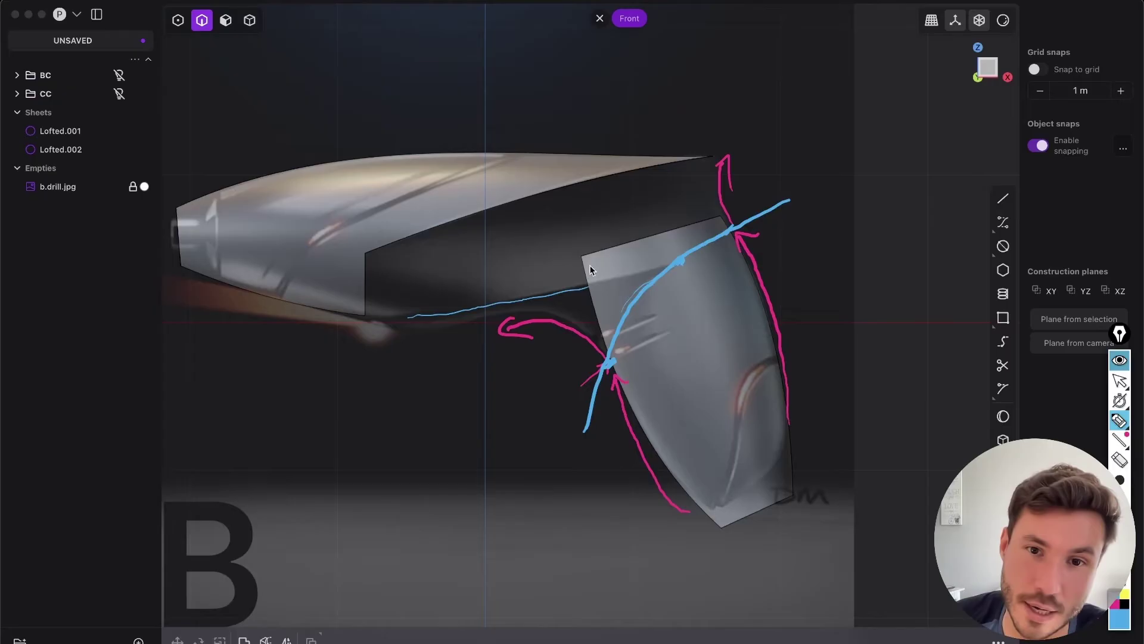
{"action": "left_click_drag", "start_coordinate": [646, 245], "coordinate": [644, 277]}
{"action": "left_click_drag", "start_coordinate": [668, 237], "coordinate": [667, 258]}
{"action": "left_click_drag", "start_coordinate": [690, 233], "coordinate": [689, 242]}
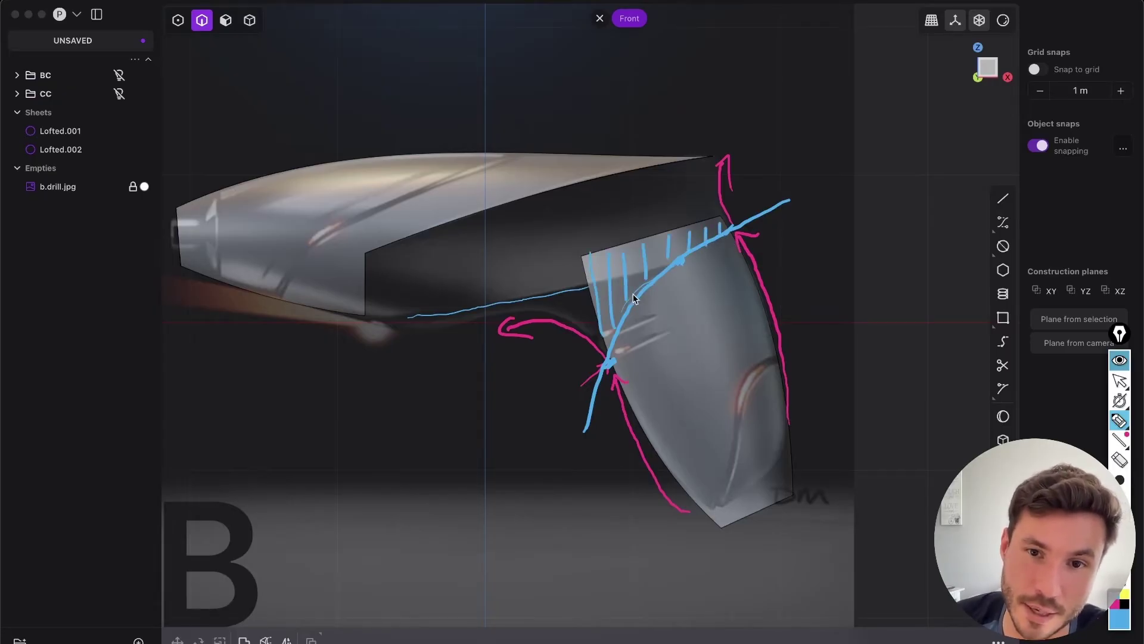
{"action": "left_click", "coordinate": [1119, 380]}
Draw a four-point control curve on the XZ plane across the handle's upper part, from beyond its rear edge to below its front edge.
{"action": "scroll", "coordinate": [724, 251], "scroll_direction": "up", "scroll_amount": 2}
{"action": "scroll", "coordinate": [724, 251], "scroll_direction": "up", "scroll_amount": 2}
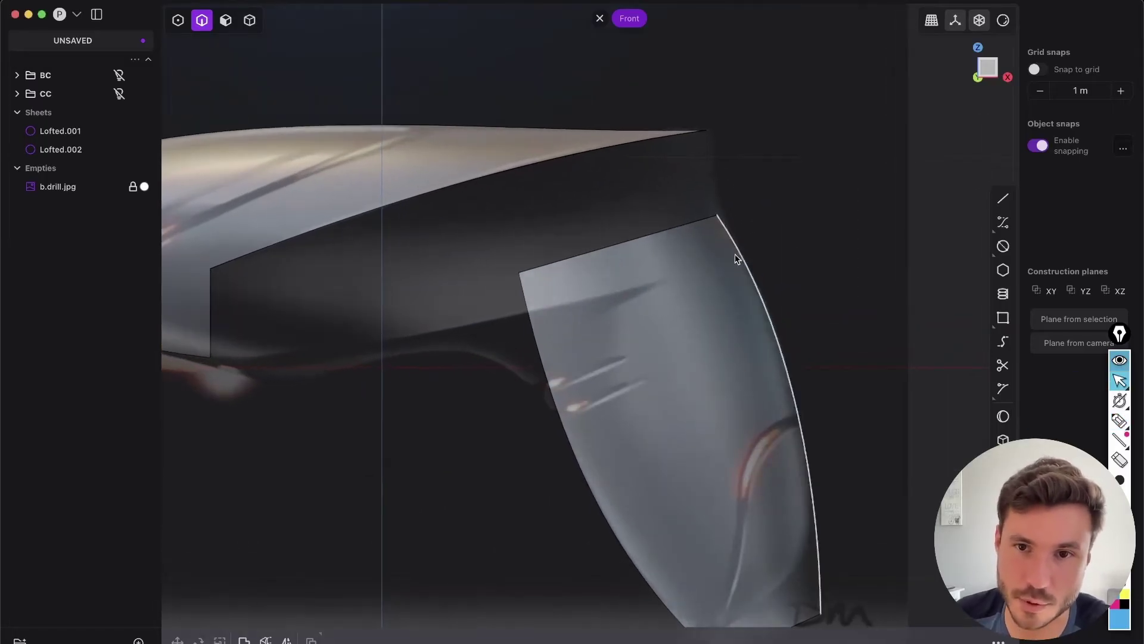
{"action": "middle_click_drag", "start_coordinate": [736, 255], "coordinate": [769, 235], "text": "shift"}
{"action": "left_click", "coordinate": [1003, 223]}
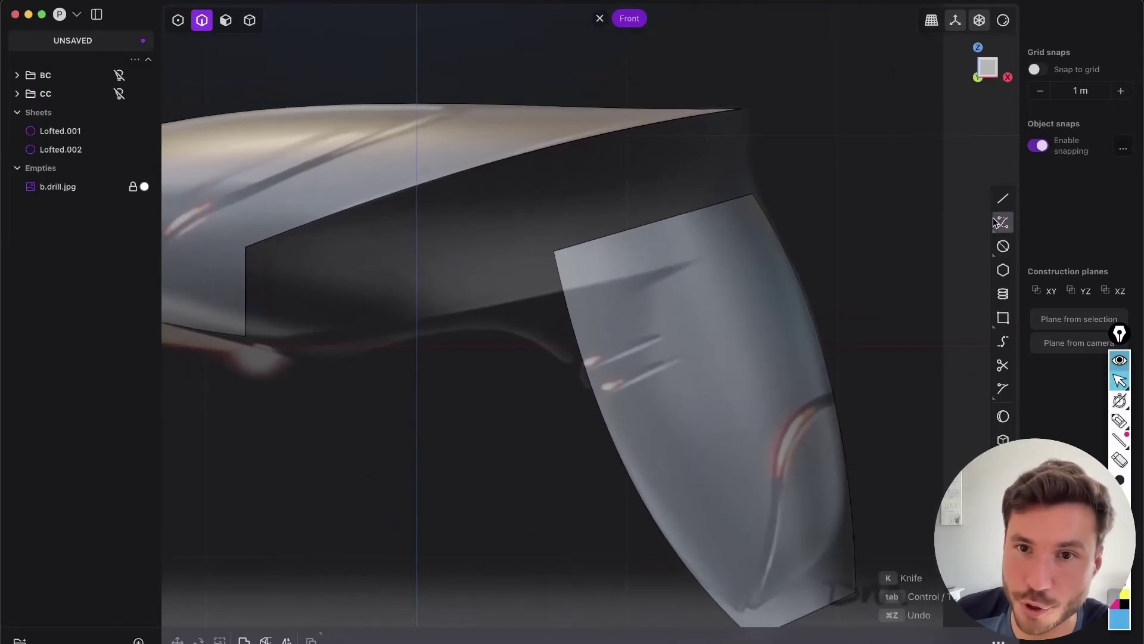
{"action": "left_click", "coordinate": [827, 180]}
{"action": "left_click", "coordinate": [674, 255]}
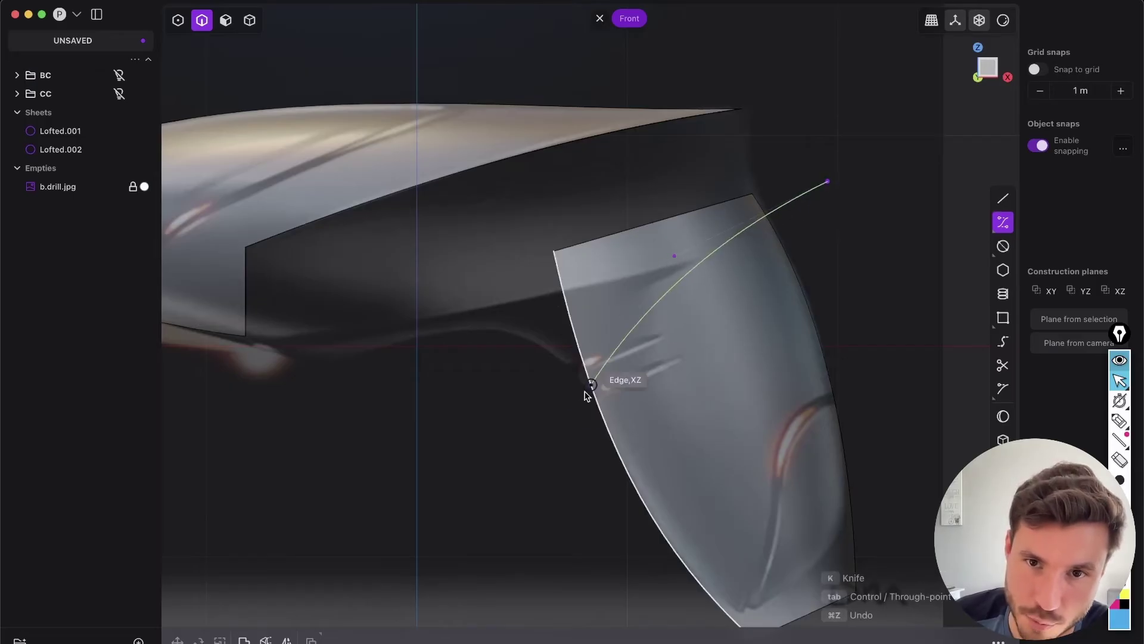
{"action": "left_click", "coordinate": [594, 392]}
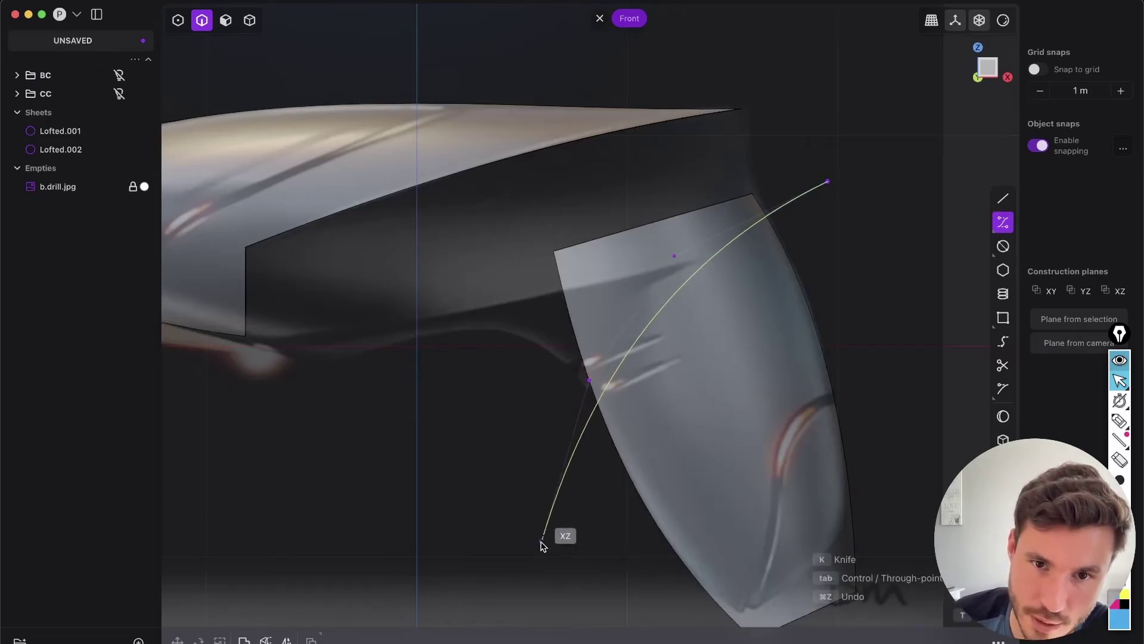
{"action": "left_click", "coordinate": [544, 529]}
{"action": "right_click", "coordinate": [797, 309]}
Move the new trim curve about -0.789 m along Y, clear of the handle surface, and return to the front view.
{"action": "middle_click_drag", "start_coordinate": [590, 253], "coordinate": [757, 253]}
{"action": "scroll", "coordinate": [757, 254], "scroll_direction": "down", "scroll_amount": 4}
{"action": "scroll", "coordinate": [757, 248], "scroll_direction": "down", "scroll_amount": 1}
{"action": "key", "text": "g"}
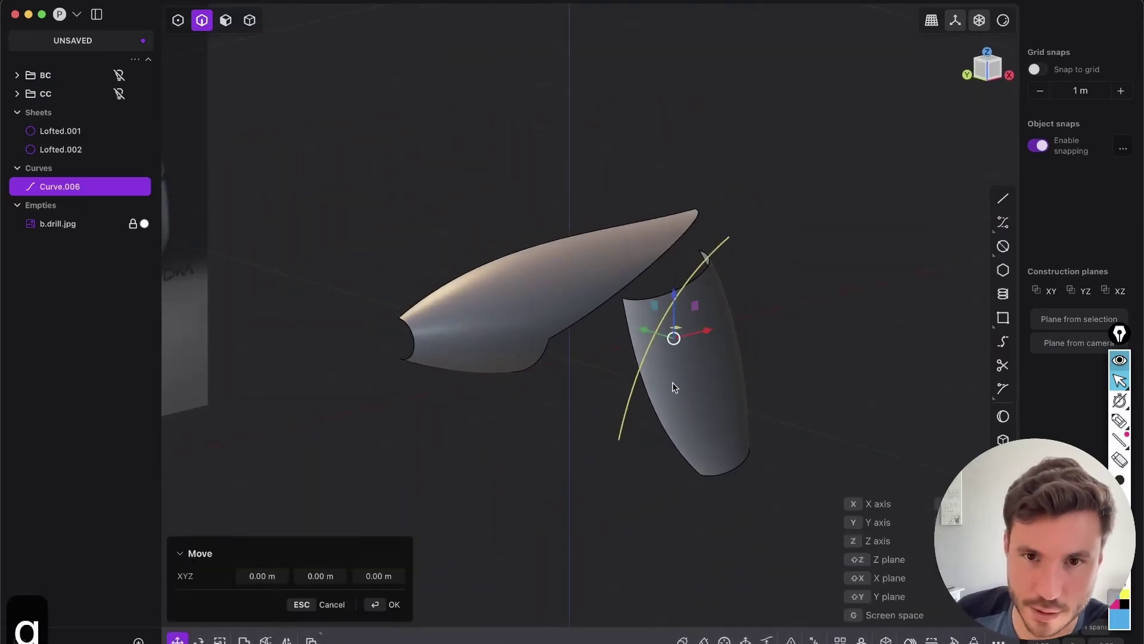
{"action": "middle_click_drag", "start_coordinate": [663, 358], "coordinate": [730, 358]}
{"action": "left_click_drag", "start_coordinate": [623, 346], "coordinate": [704, 356]}
{"action": "middle_click_drag", "start_coordinate": [703, 356], "coordinate": [943, 117]}
{"action": "left_click", "coordinate": [997, 74]}
{"action": "scroll", "coordinate": [736, 306], "scroll_direction": "up", "scroll_amount": 3}
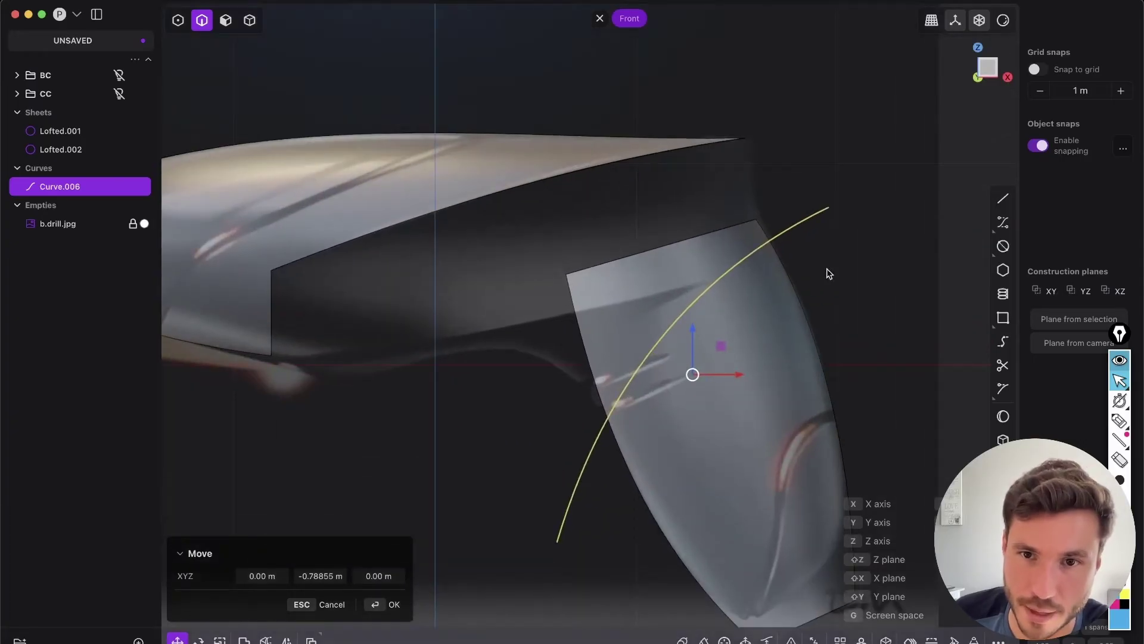
Reshape the trim curve by shifting its upper middle control point slightly up and toward the drill's front.
{"action": "key", "text": "1"}
{"action": "right_click", "coordinate": [735, 337]}
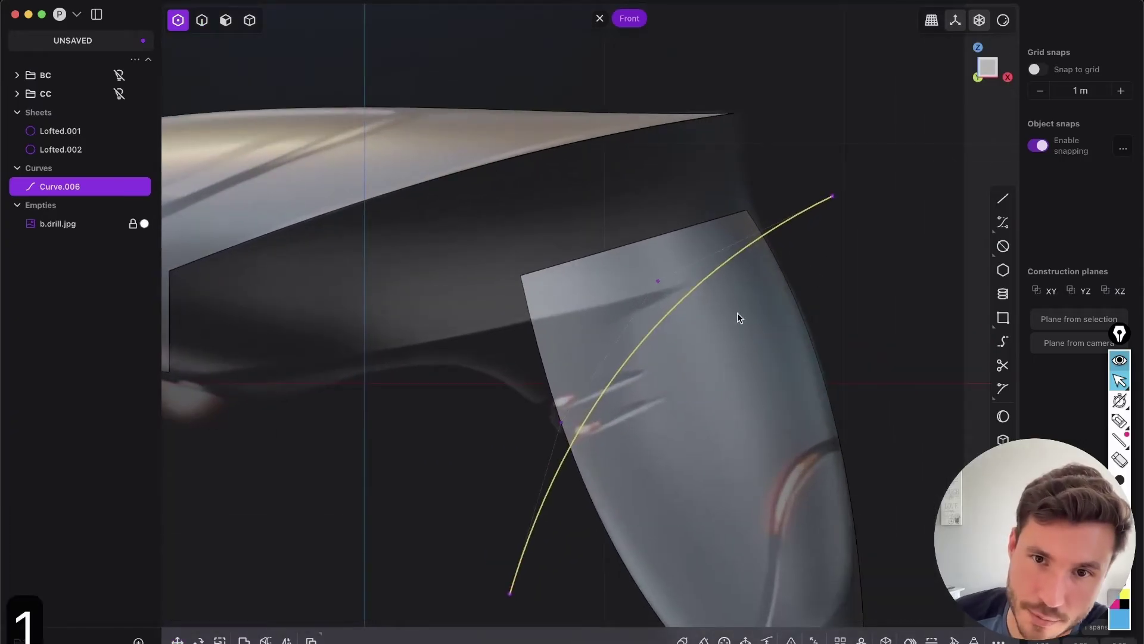
{"action": "left_click", "coordinate": [731, 278]}
{"action": "left_click_drag", "start_coordinate": [658, 279], "coordinate": [646, 276]}
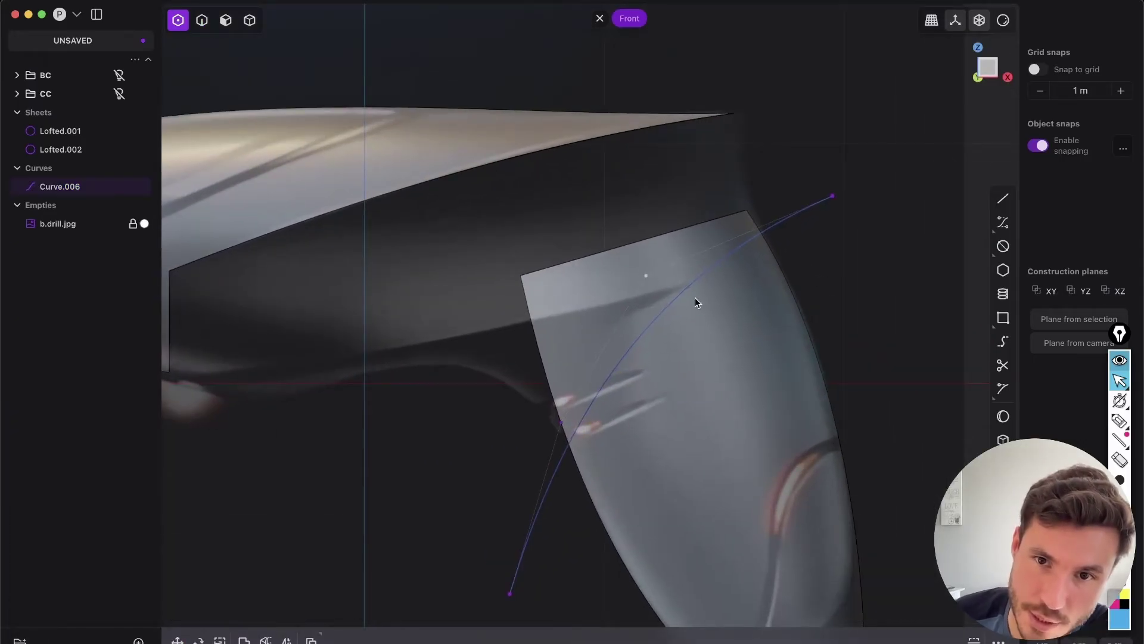
Refine the trim curve by nudging its upper middle control point and pulling both end points farther beyond the handle's edges.
{"action": "left_click_drag", "start_coordinate": [833, 196], "coordinate": [857, 194]}
{"action": "left_click_drag", "start_coordinate": [640, 276], "coordinate": [631, 272]}
{"action": "middle_click_drag", "start_coordinate": [587, 394], "coordinate": [612, 326], "text": "shift"}
{"action": "left_click_drag", "start_coordinate": [535, 527], "coordinate": [531, 497]}
{"action": "left_click_drag", "start_coordinate": [665, 203], "coordinate": [661, 199]}
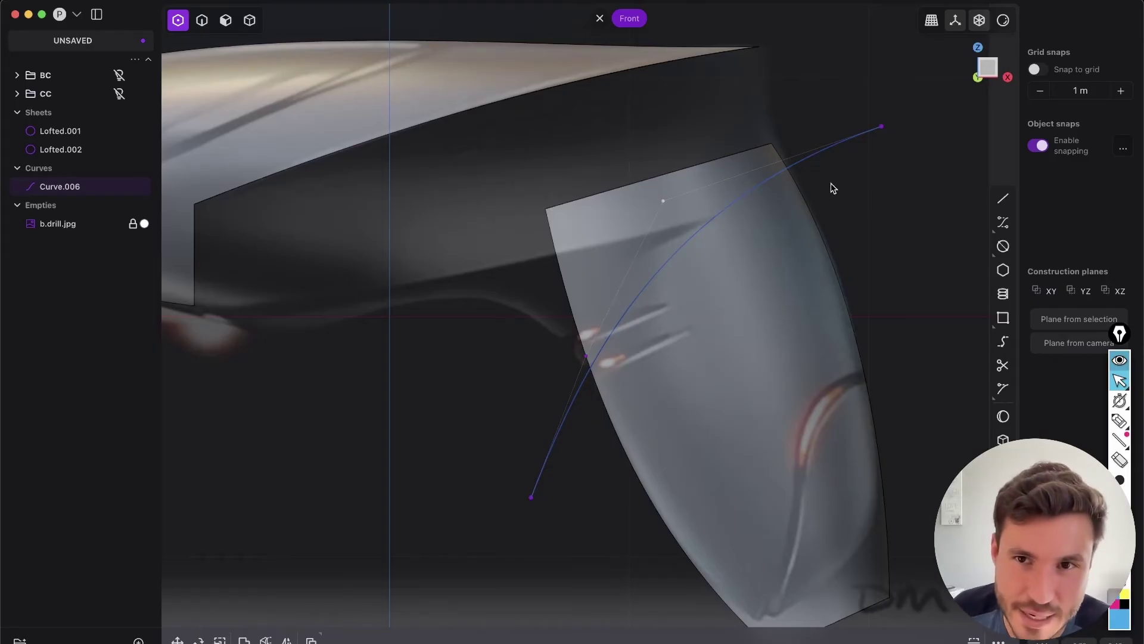
{"action": "mouse_move", "coordinate": [884, 130]}
{"action": "left_mouse_down"}
{"action": "mouse_move", "coordinate": [893, 151]}
{"action": "mouse_move", "coordinate": [886, 119]}
{"action": "left_mouse_up"}
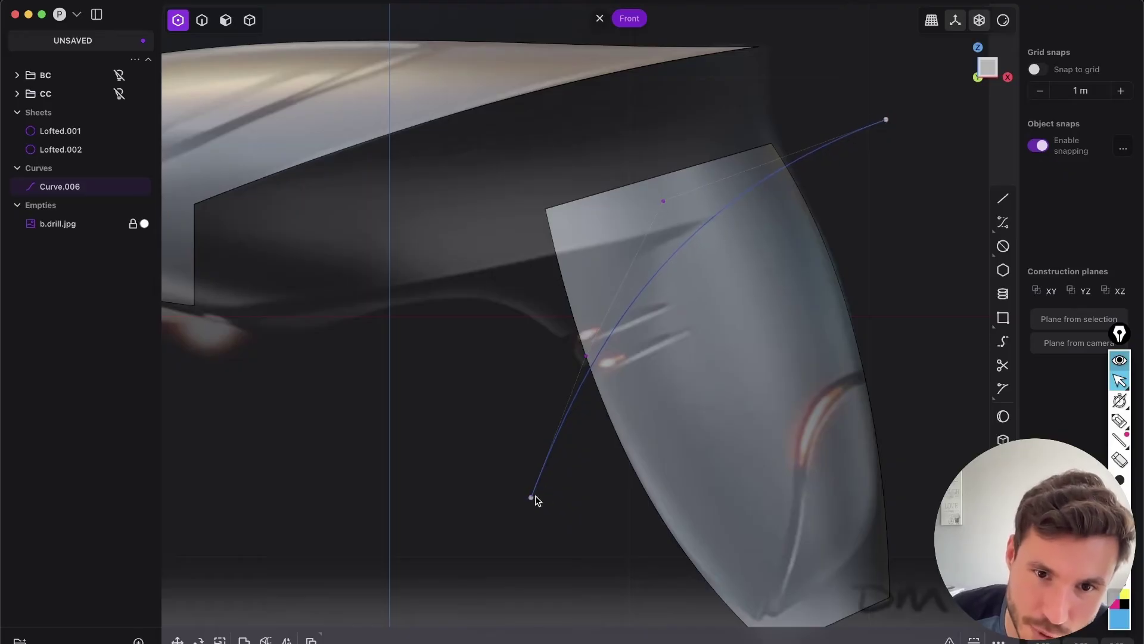
{"action": "mouse_move", "coordinate": [532, 500]}
{"action": "left_mouse_down"}
{"action": "mouse_move", "coordinate": [542, 510]}
{"action": "mouse_move", "coordinate": [521, 493]}
{"action": "mouse_move", "coordinate": [532, 511]}
{"action": "mouse_move", "coordinate": [522, 516]}
{"action": "left_mouse_up"}
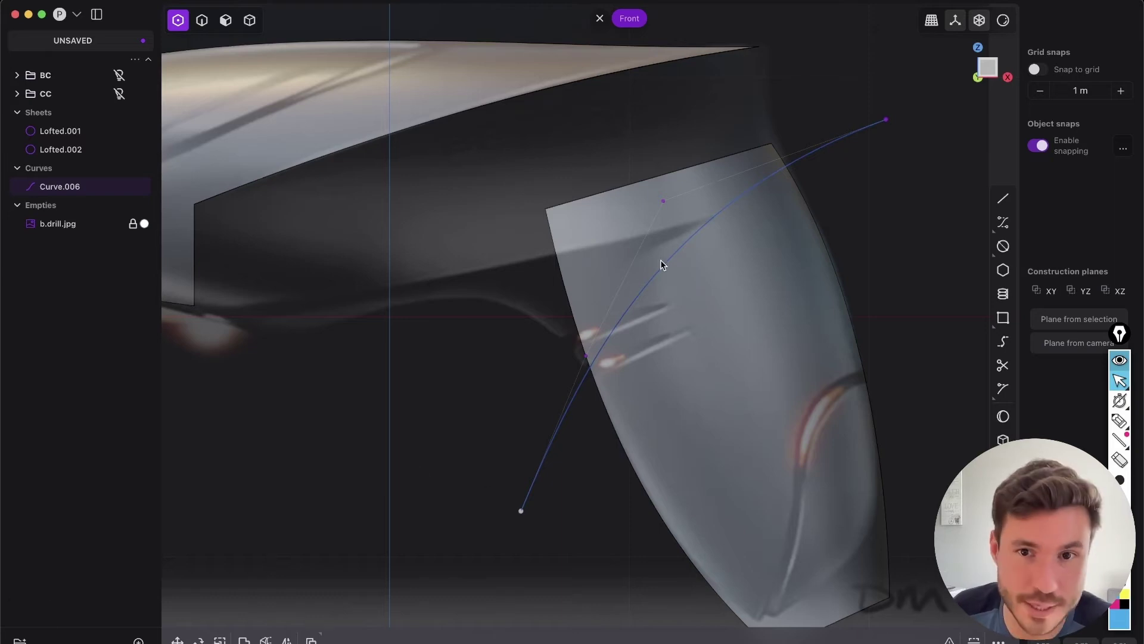
Cut the handle sheet with the trim curve in the front view and delete the piece above the cut.
{"action": "key", "text": "2"}
{"action": "scroll", "coordinate": [695, 231], "scroll_direction": "down", "scroll_amount": 3}
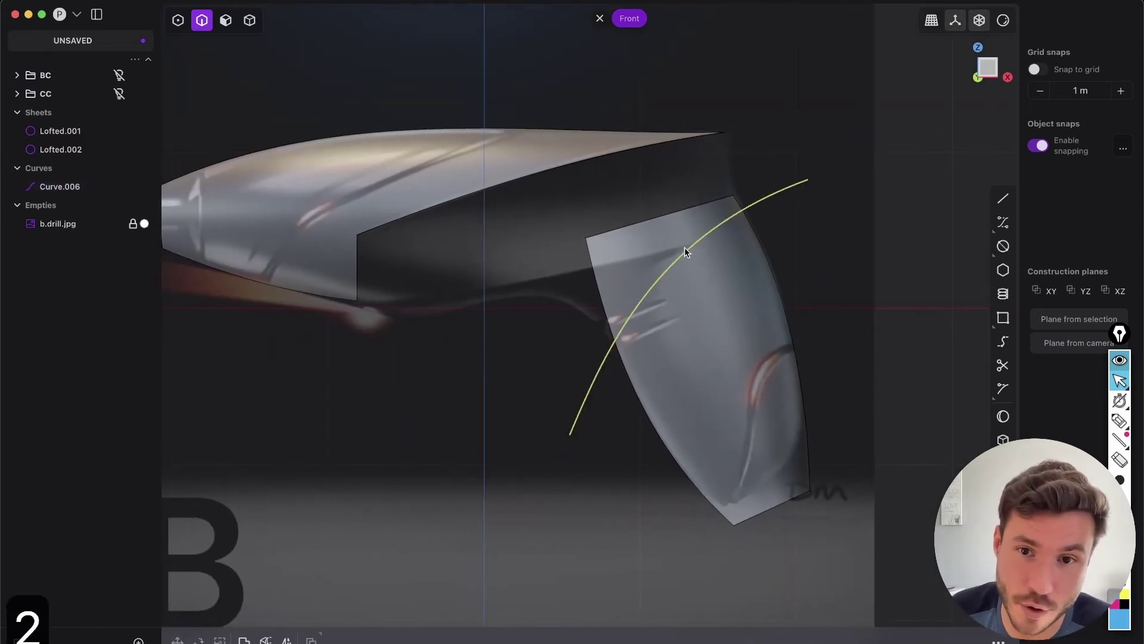
{"action": "left_click", "coordinate": [684, 248]}
{"action": "key", "text": "c"}
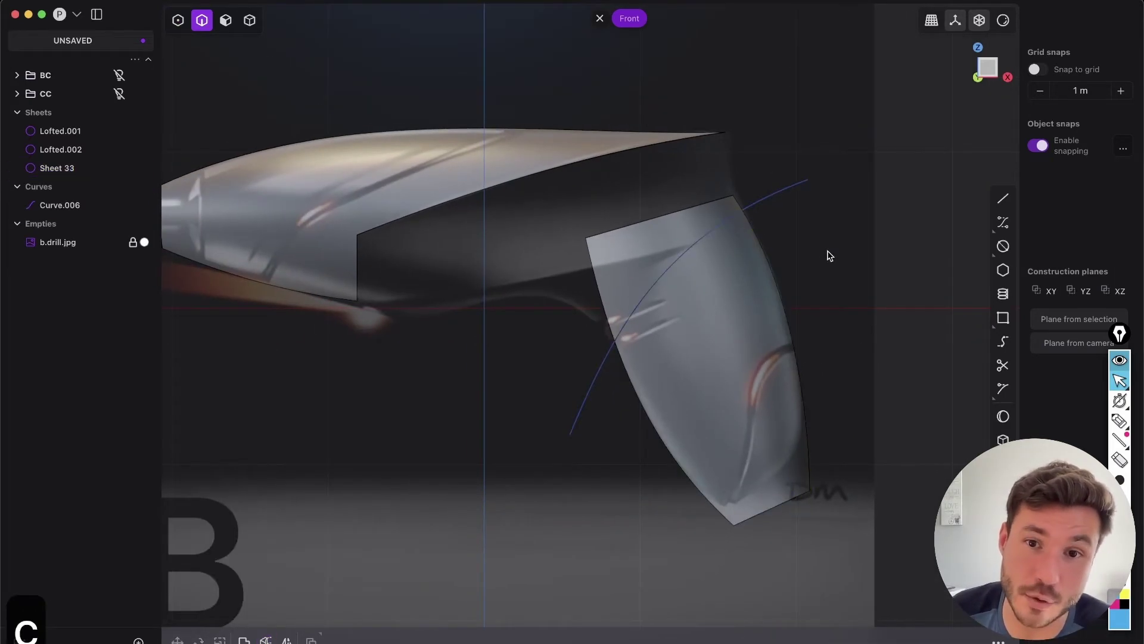
{"action": "key", "text": "Tab"}
{"action": "left_click", "coordinate": [635, 241]}
{"action": "key", "text": "x"}
Move the trim curve into the hidden CC group.
{"action": "left_click", "coordinate": [790, 200]}
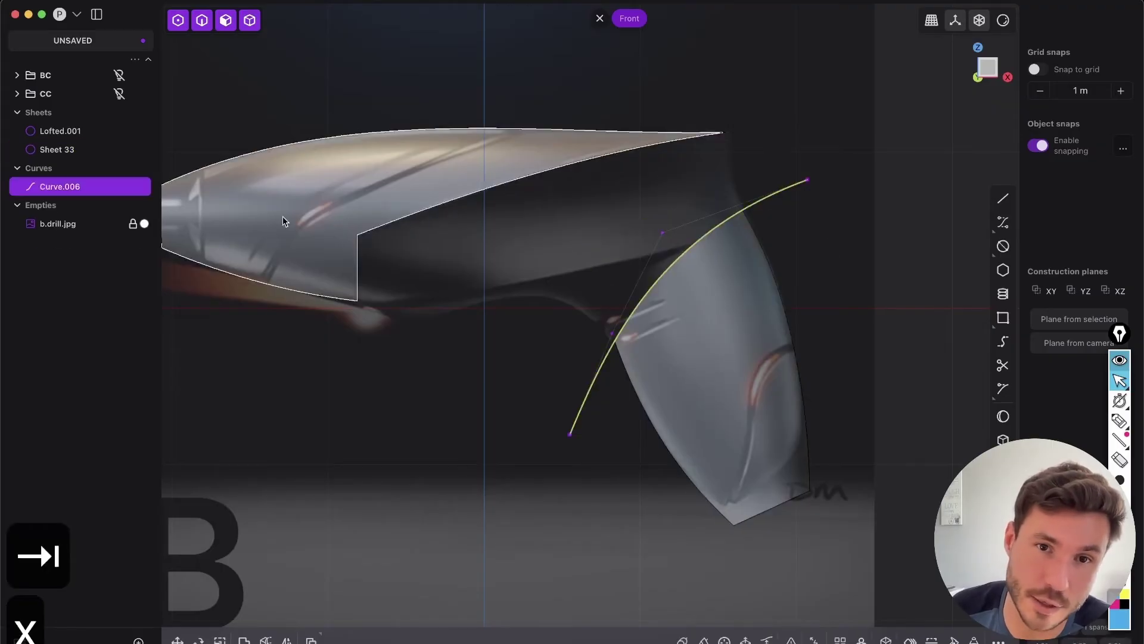
{"action": "left_click_drag", "start_coordinate": [35, 189], "coordinate": [102, 97]}
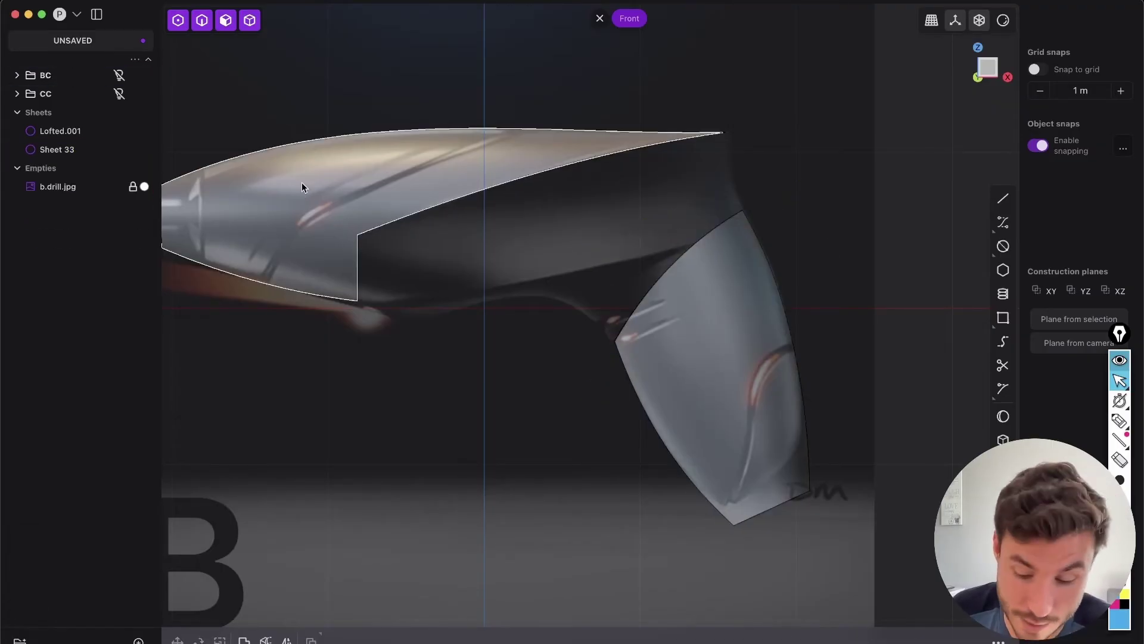
{"action": "key", "text": "super+z"}
{"action": "left_click_drag", "start_coordinate": [62, 190], "coordinate": [50, 96]}
Examine the trimmed handle and body sheets from several angles and against the reference image in the front view.
{"action": "scroll", "coordinate": [662, 292], "scroll_direction": "down", "scroll_amount": 3}
{"action": "mouse_move", "coordinate": [699, 342]}
{"action": "middle_mouse_down"}
{"action": "mouse_move", "coordinate": [707, 296]}
{"action": "mouse_move", "coordinate": [756, 276]}
{"action": "mouse_move", "coordinate": [751, 373]}
{"action": "mouse_move", "coordinate": [688, 347]}
{"action": "middle_mouse_up"}
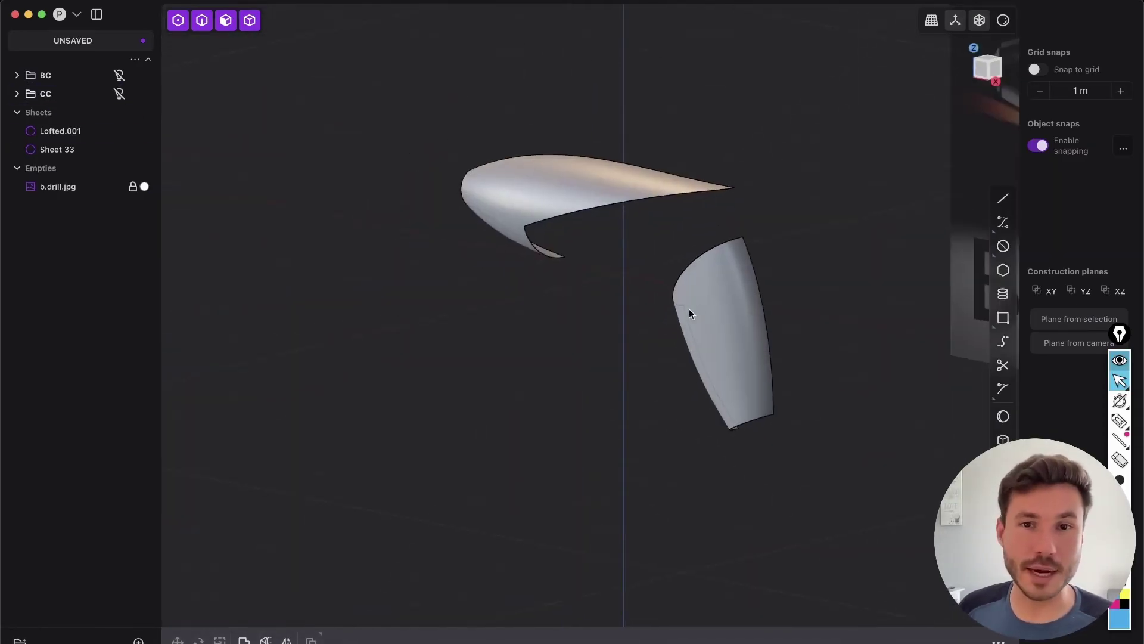
{"action": "scroll", "coordinate": [696, 304], "scroll_direction": "up", "scroll_amount": 5}
{"action": "scroll", "coordinate": [726, 298], "scroll_direction": "down", "scroll_amount": 5}
{"action": "middle_click_drag", "start_coordinate": [685, 301], "coordinate": [731, 287]}
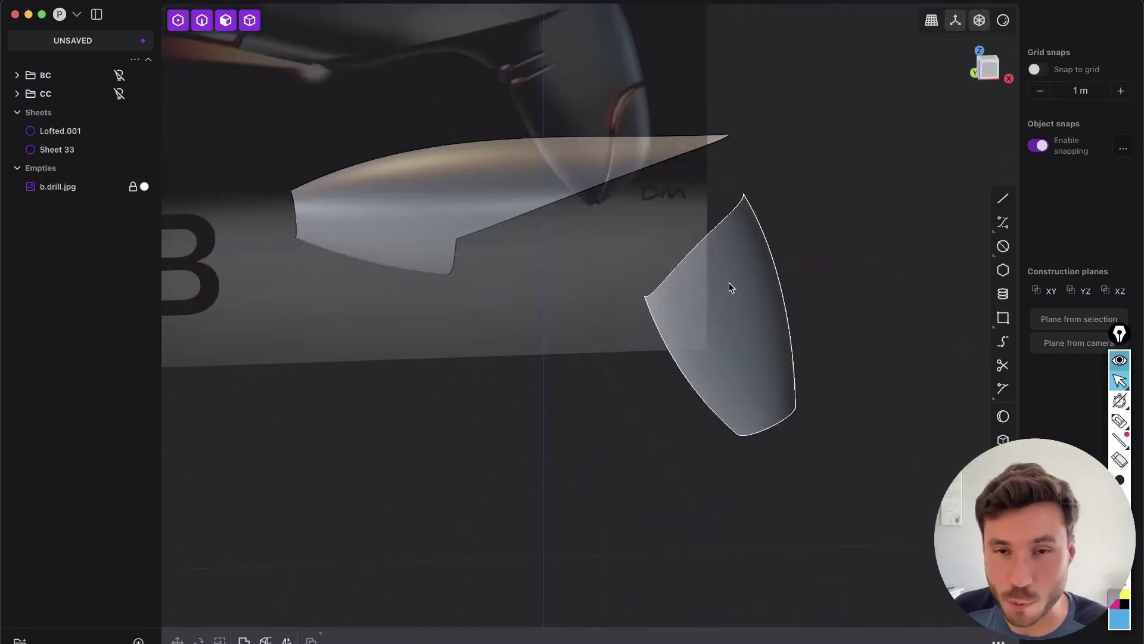
{"action": "left_click", "coordinate": [983, 71]}
{"action": "scroll", "coordinate": [749, 283], "scroll_direction": "up", "scroll_amount": 2}
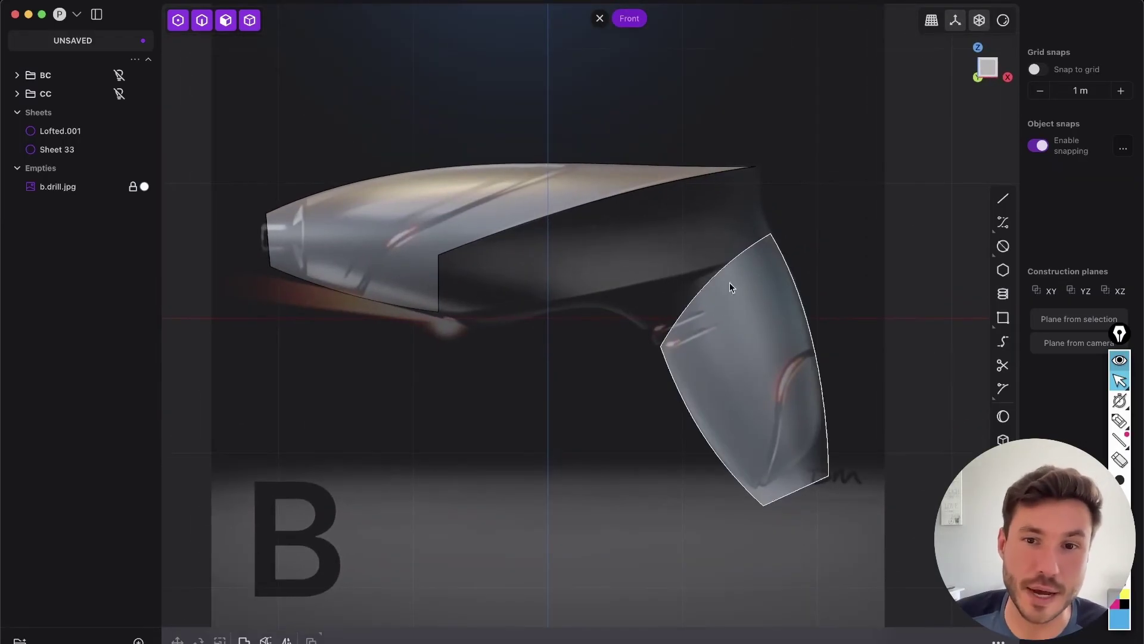
{"action": "scroll", "coordinate": [751, 285], "scroll_direction": "up", "scroll_amount": 2}
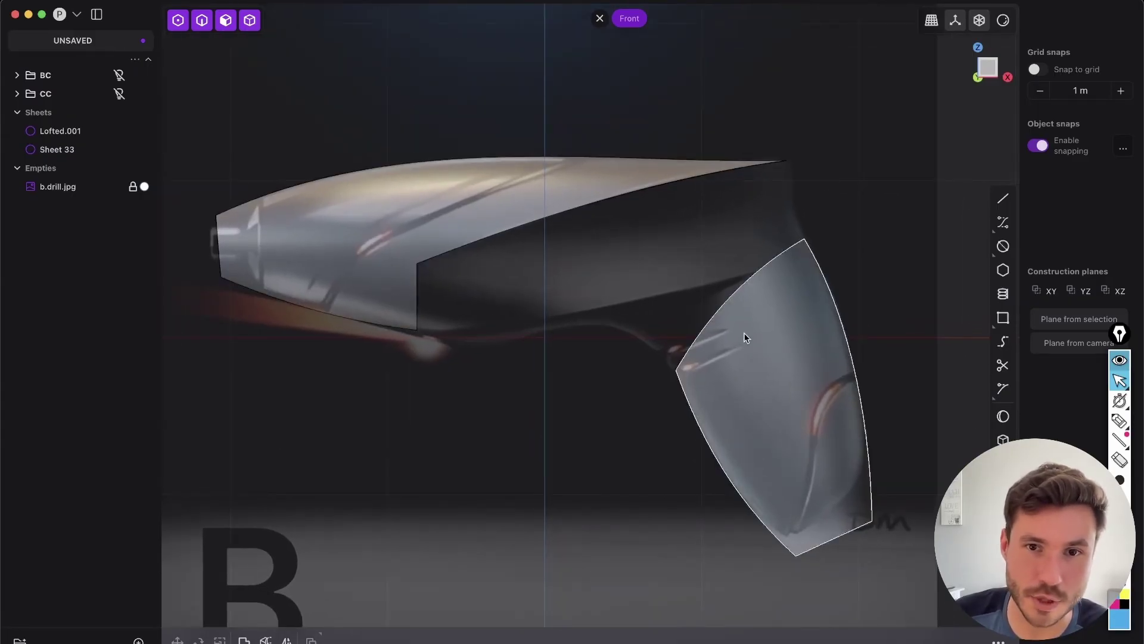
{"action": "scroll", "coordinate": [509, 395], "scroll_direction": "down", "scroll_amount": 2}
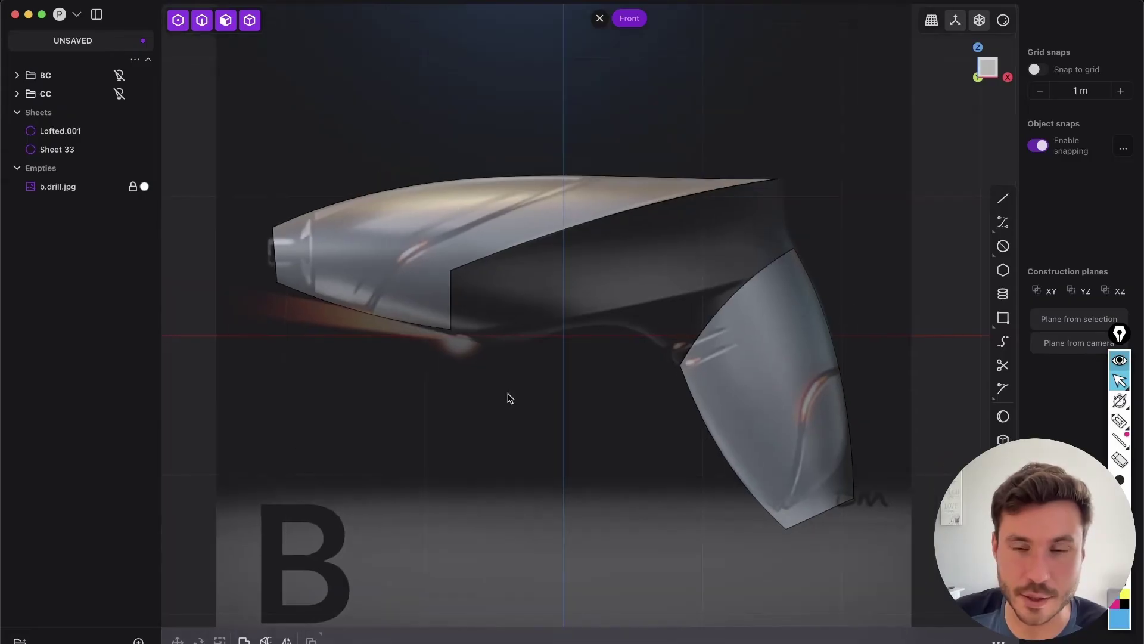
{"action": "left_click", "coordinate": [369, 641]}
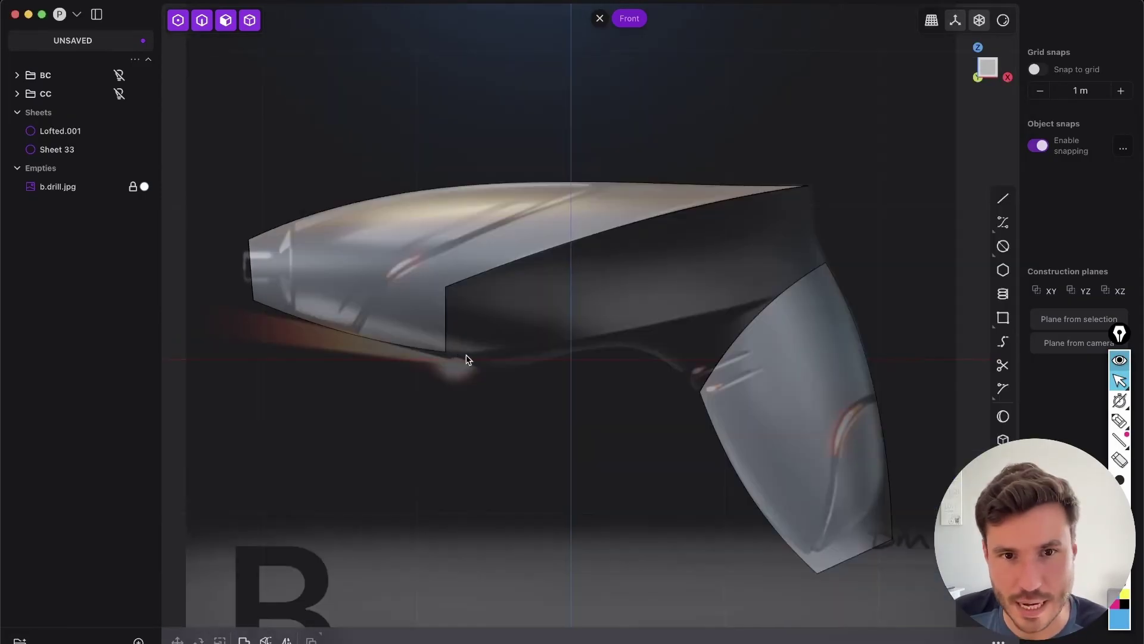
Loft between the handle's trimmed top edge and the body's two cut edges, with G0 continuity at the body and G1 at the handle.
{"action": "middle_click_drag", "start_coordinate": [770, 363], "coordinate": [746, 327]}
{"action": "left_click", "coordinate": [750, 323]}
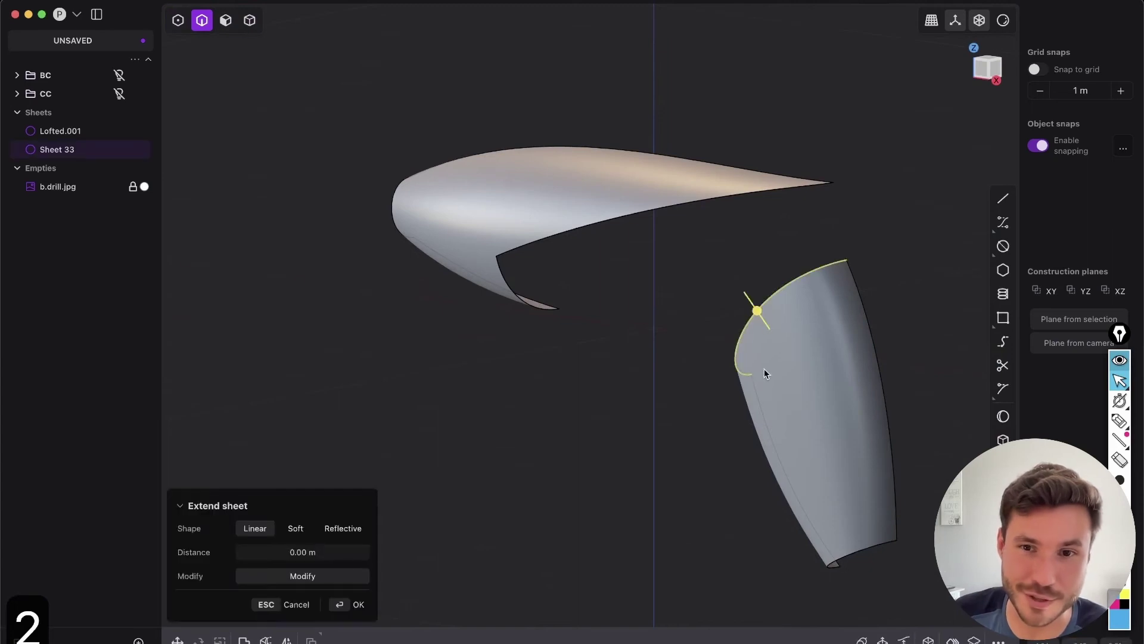
{"action": "left_click", "coordinate": [584, 226], "text": "shift"}
{"action": "left_click", "coordinate": [504, 277], "text": "shift"}
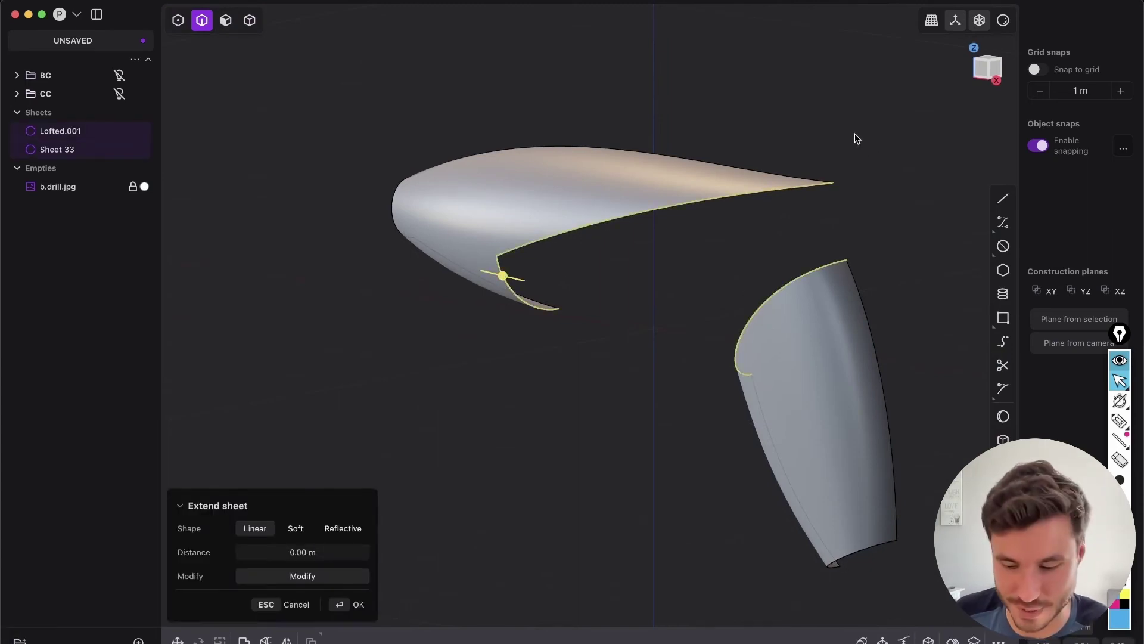
{"action": "key", "text": "shift+e"}
{"action": "middle_click_drag", "start_coordinate": [836, 394], "coordinate": [723, 278]}
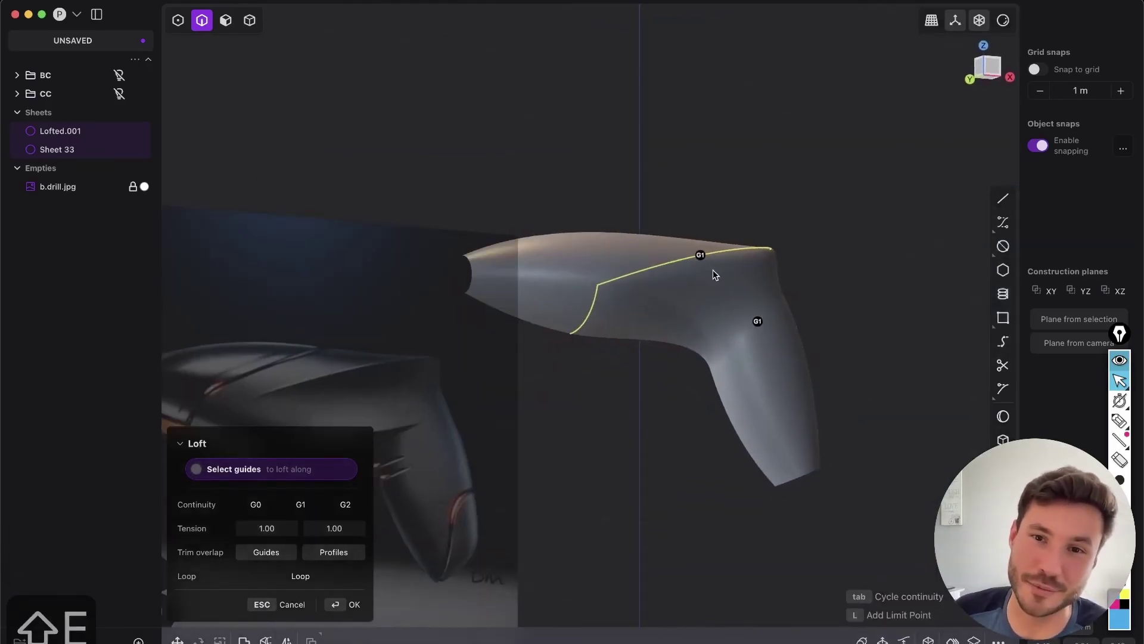
{"action": "key", "text": "Tab"}
{"action": "mouse_move", "coordinate": [779, 365]}
{"action": "middle_mouse_down"}
{"action": "mouse_move", "coordinate": [669, 378]}
{"action": "mouse_move", "coordinate": [417, 567]}
{"action": "middle_mouse_up"}
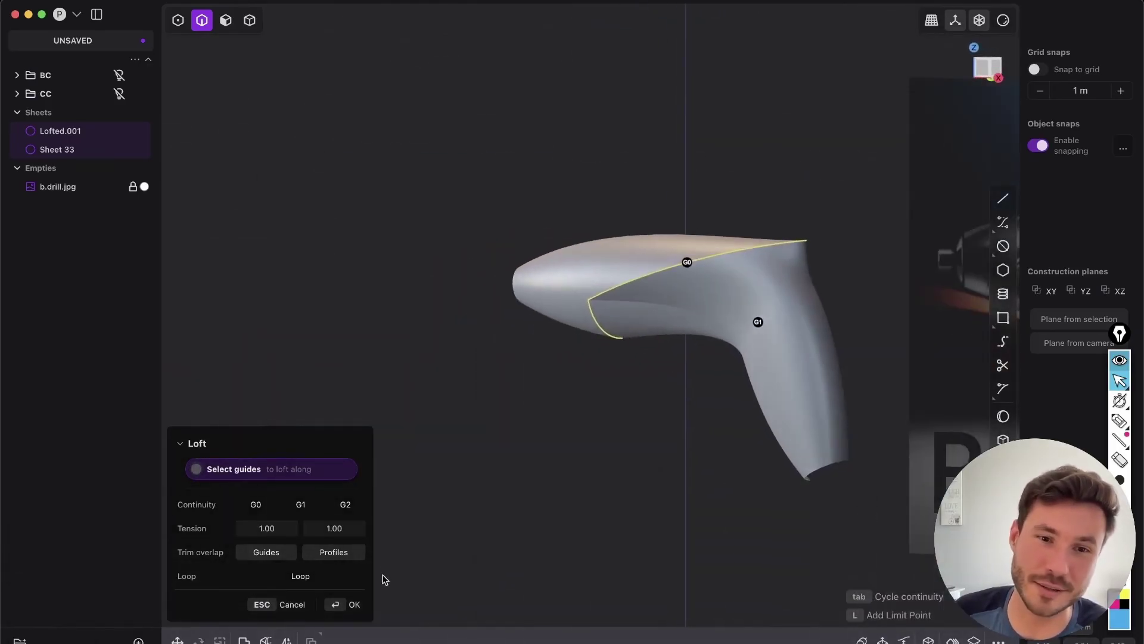
{"action": "left_click", "coordinate": [354, 604]}
{"action": "key", "text": "shift+e"}
{"action": "key", "text": "shift+e"}
Compare the lofted transition with the reference image and undo the loft between body and handle.
{"action": "middle_click_drag", "start_coordinate": [776, 355], "coordinate": [761, 249]}
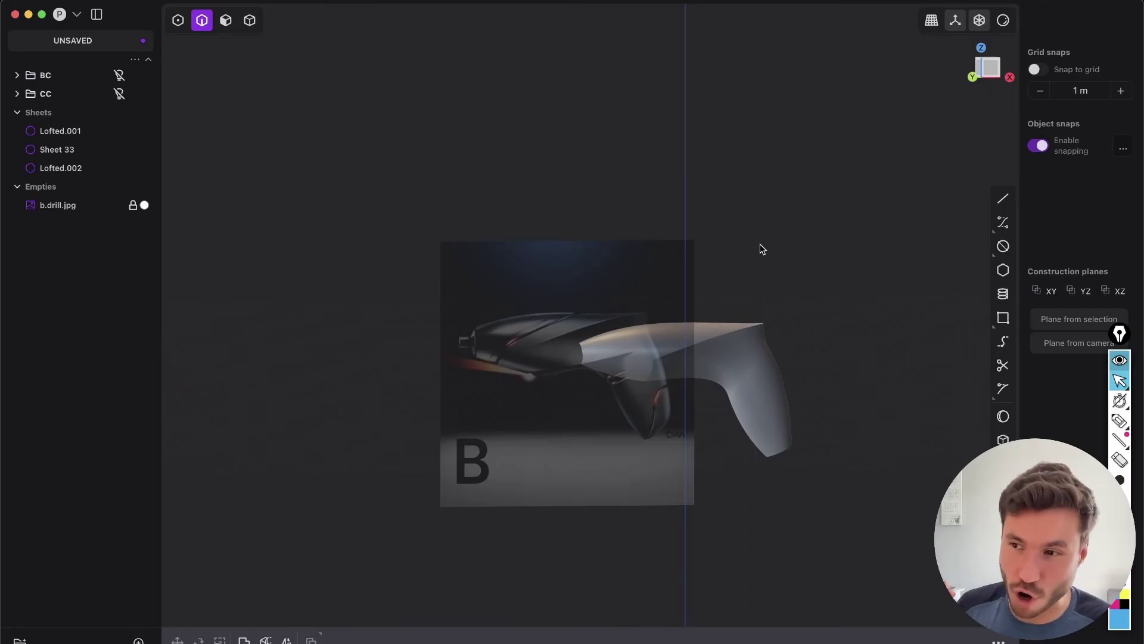
{"action": "middle_click_drag", "start_coordinate": [701, 416], "coordinate": [571, 555], "text": "shift"}
{"action": "scroll", "coordinate": [605, 313], "scroll_direction": "up", "scroll_amount": 5}
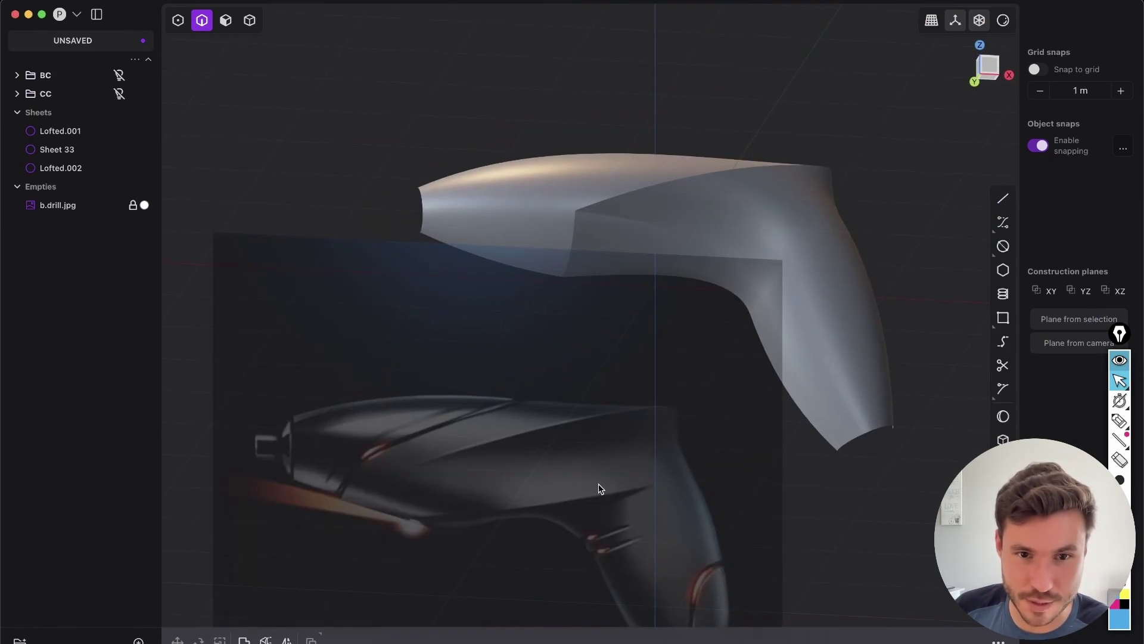
{"action": "middle_click_drag", "start_coordinate": [654, 478], "coordinate": [654, 385], "text": "shift"}
{"action": "scroll", "coordinate": [581, 391], "scroll_direction": "up", "scroll_amount": 3}
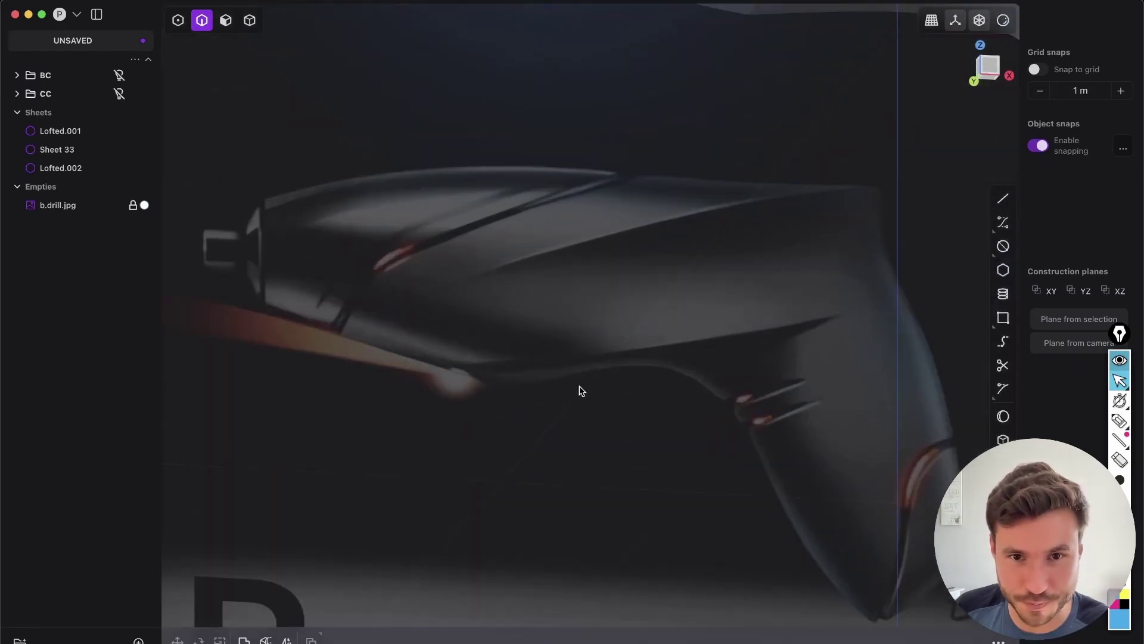
{"action": "middle_click_drag", "start_coordinate": [664, 308], "coordinate": [633, 281]}
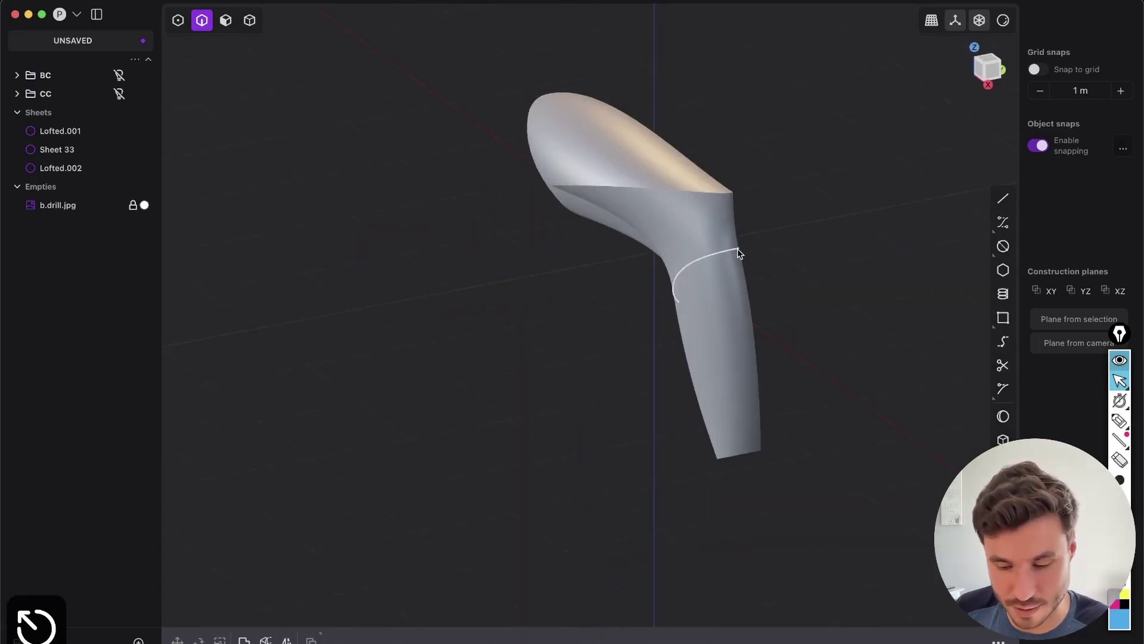
{"action": "key", "text": "super+z"}
{"action": "key", "text": "super+z"}
{"action": "middle_click_drag", "start_coordinate": [749, 292], "coordinate": [892, 380]}
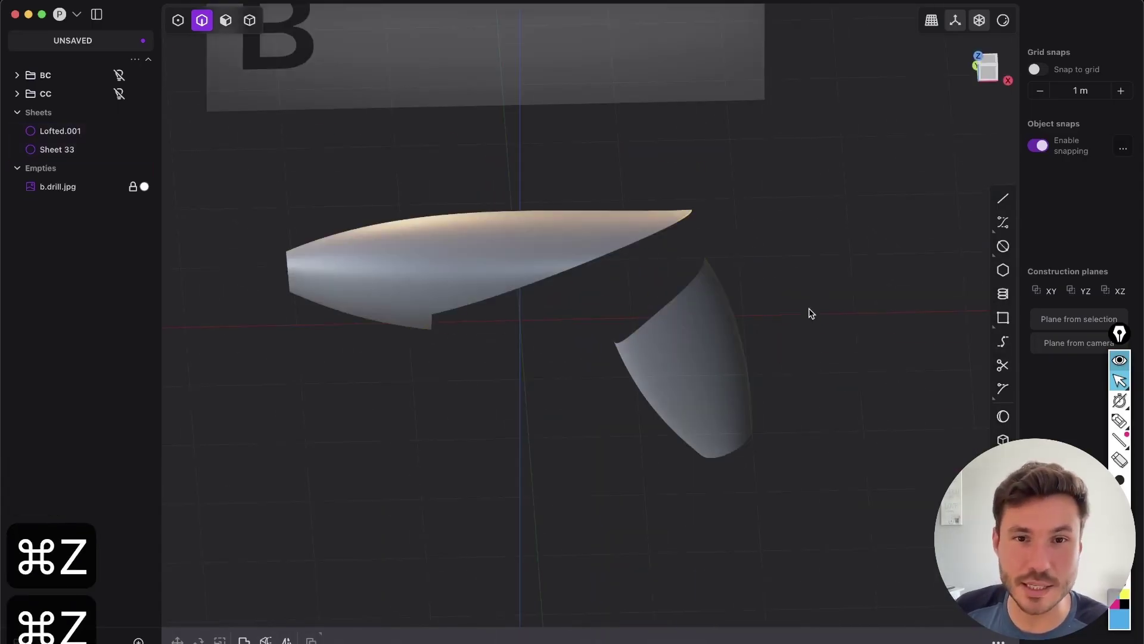
{"action": "middle_click_drag", "start_coordinate": [645, 518], "coordinate": [693, 534], "text": "shift"}
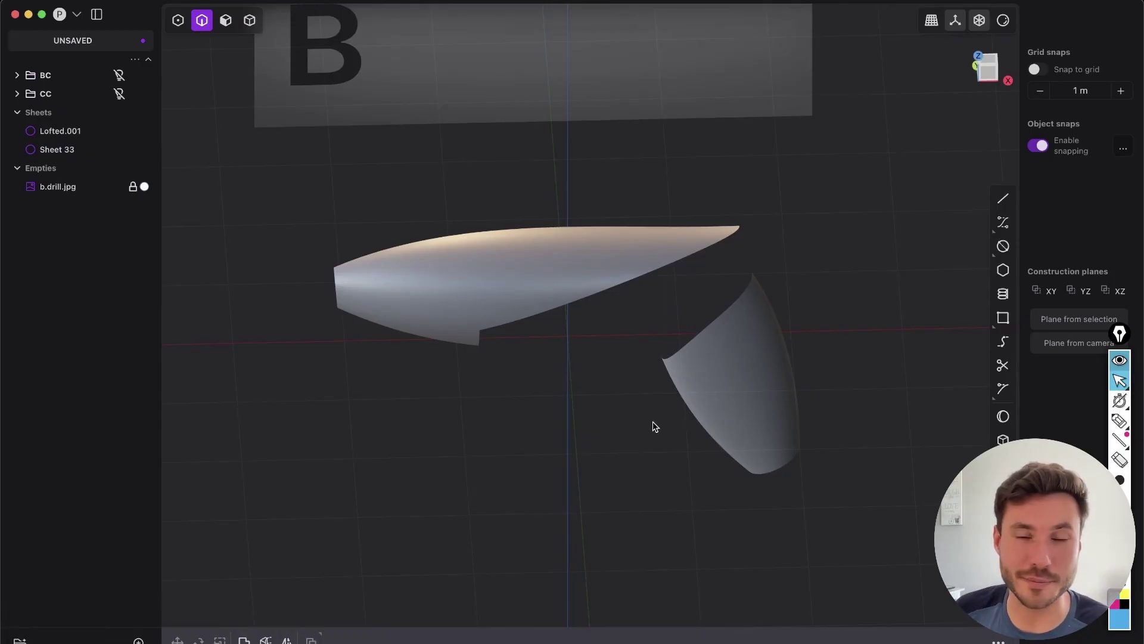